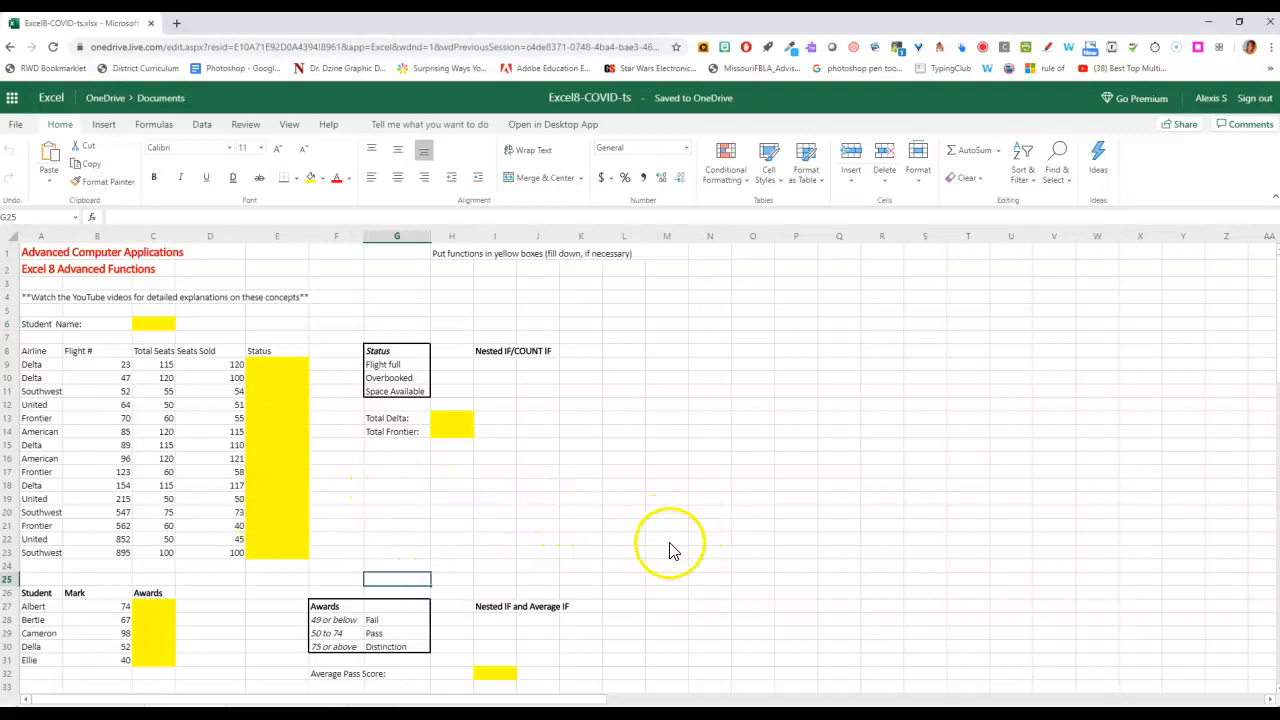
# Look over the worksheet's exercise sections down to the SBE Placement table and its SUM IF task
pyautogui.scroll(-2, 670, 550)
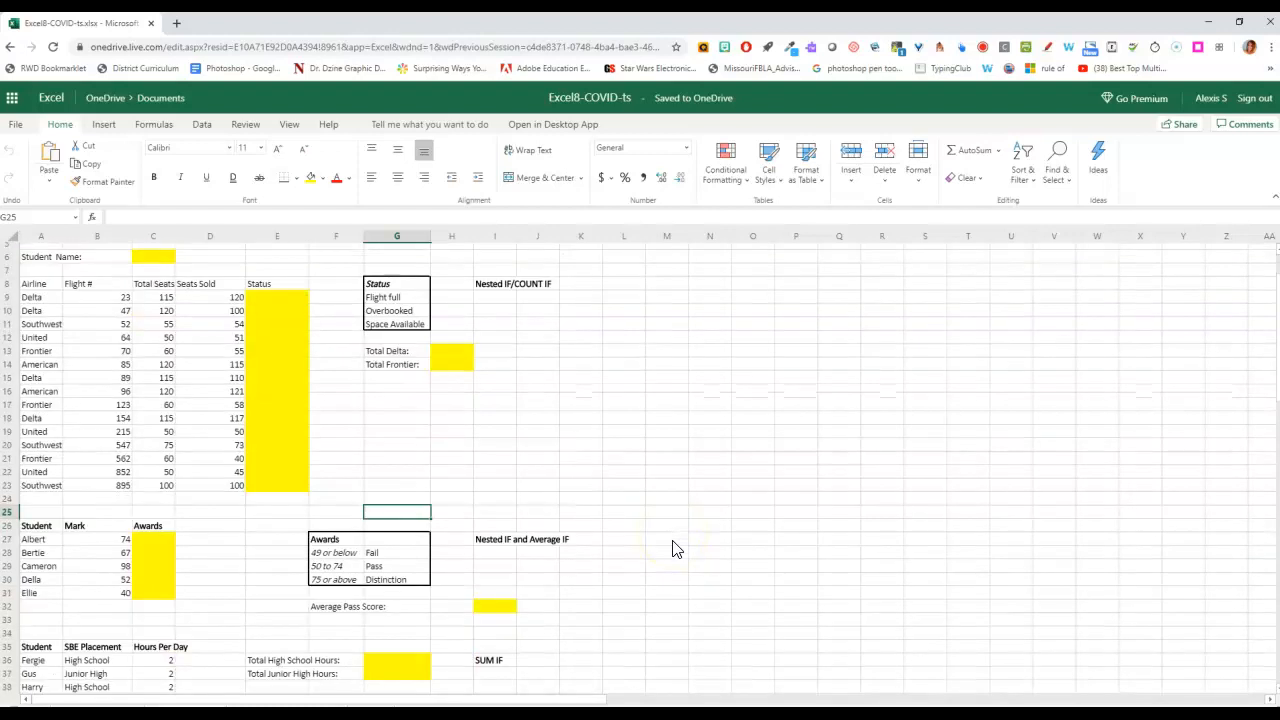
pyautogui.scroll(-7, 676, 548)
pyautogui.scroll(-3, 678, 546)
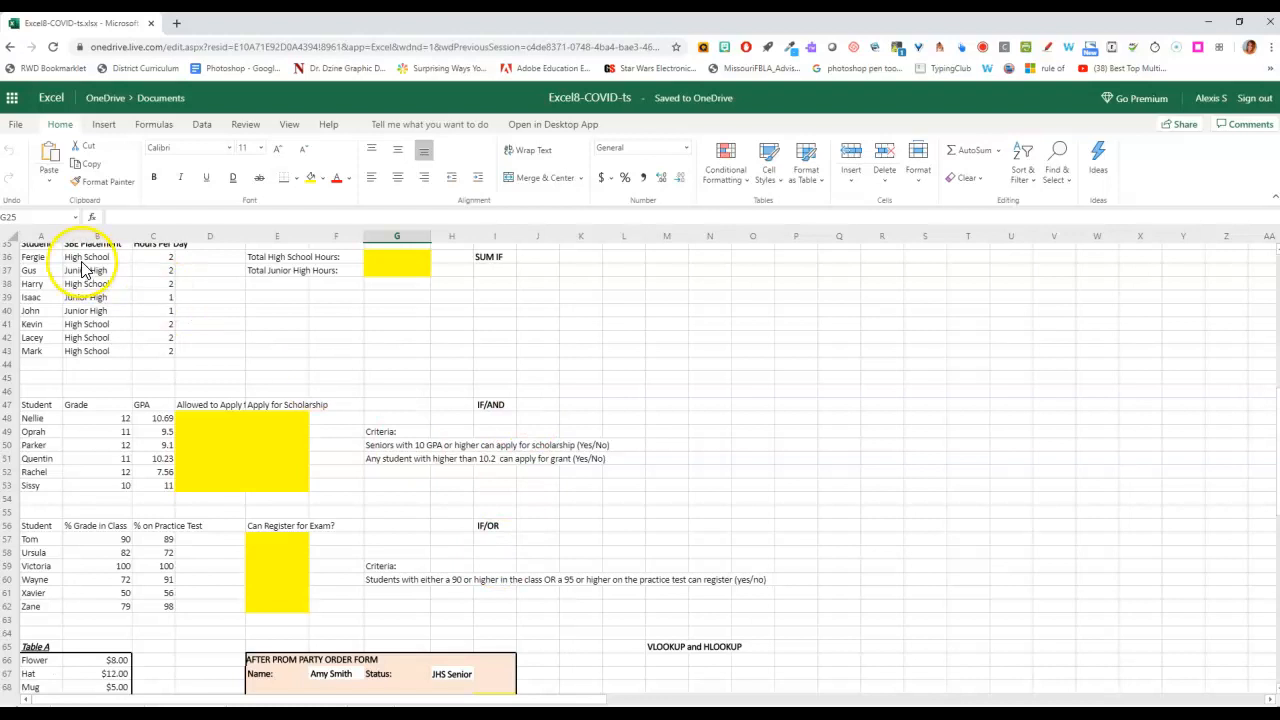
pyautogui.scroll(2, 80, 290)
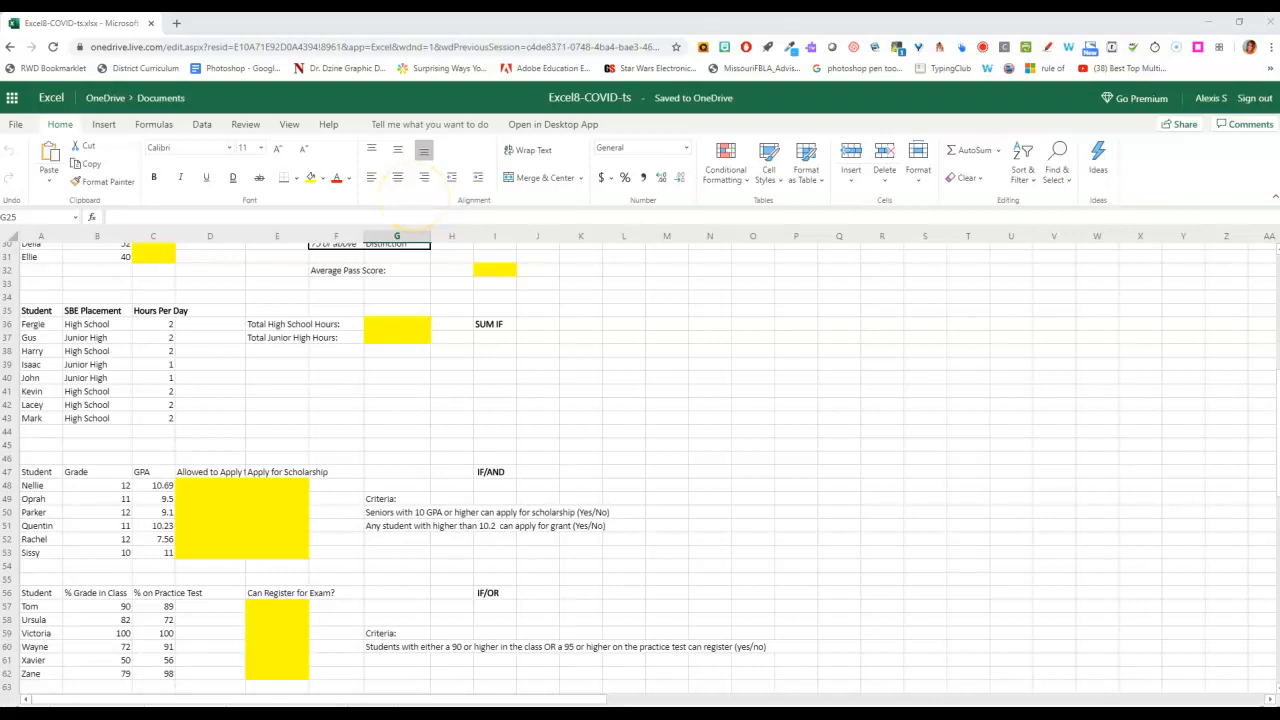
pyautogui.click(156, 127)
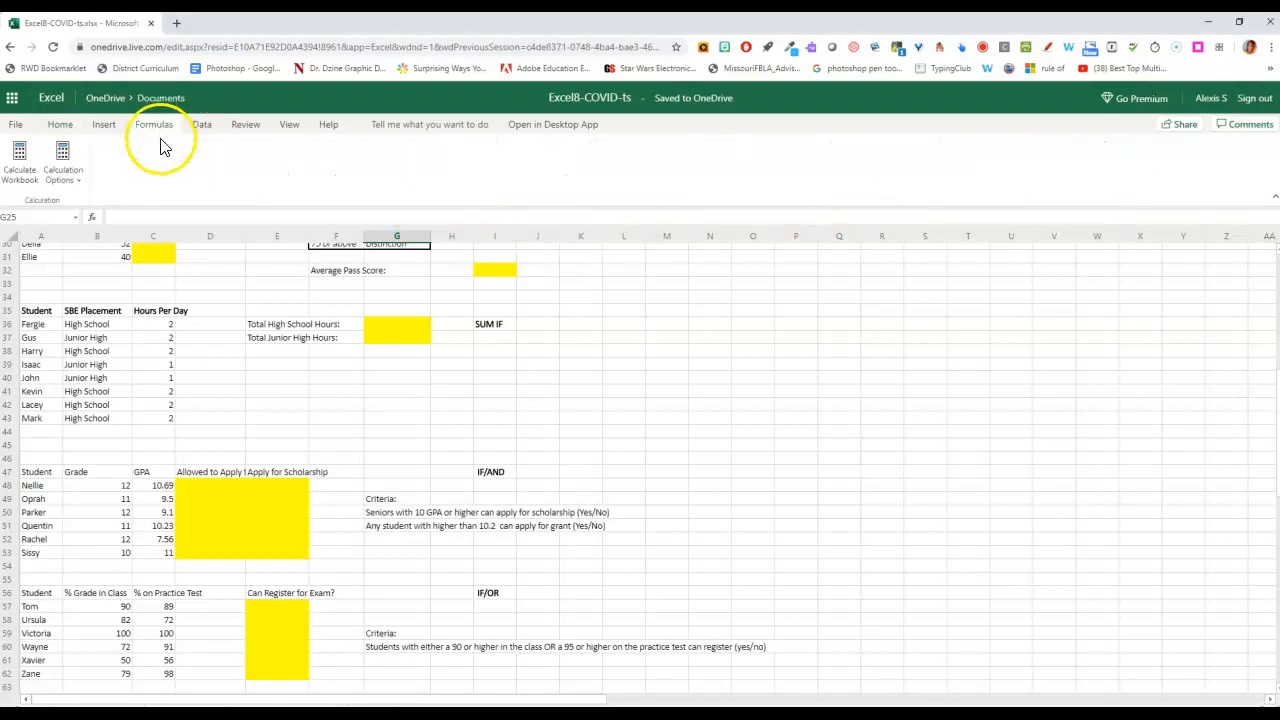
pyautogui.click(61, 128)
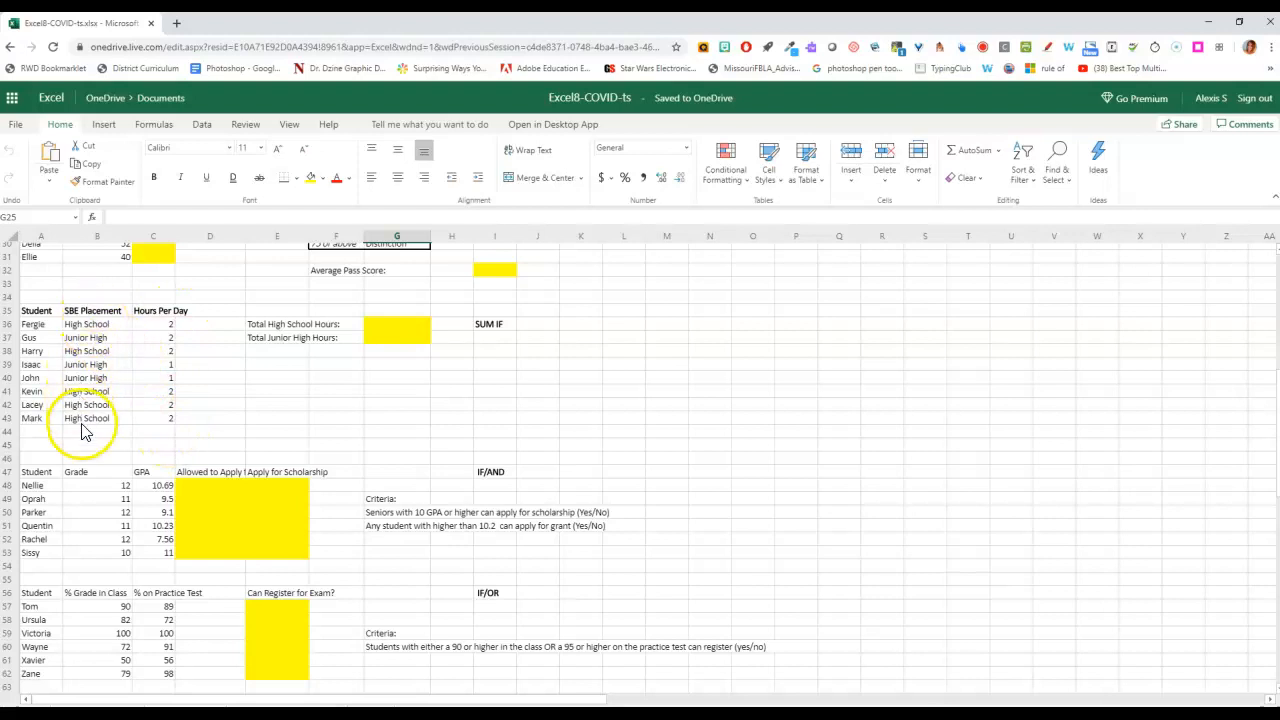
# Examine the High School rows in the SBE Placement column, their hours per day, the Junior High hours and the yellow total cells
pyautogui.click(486, 328)
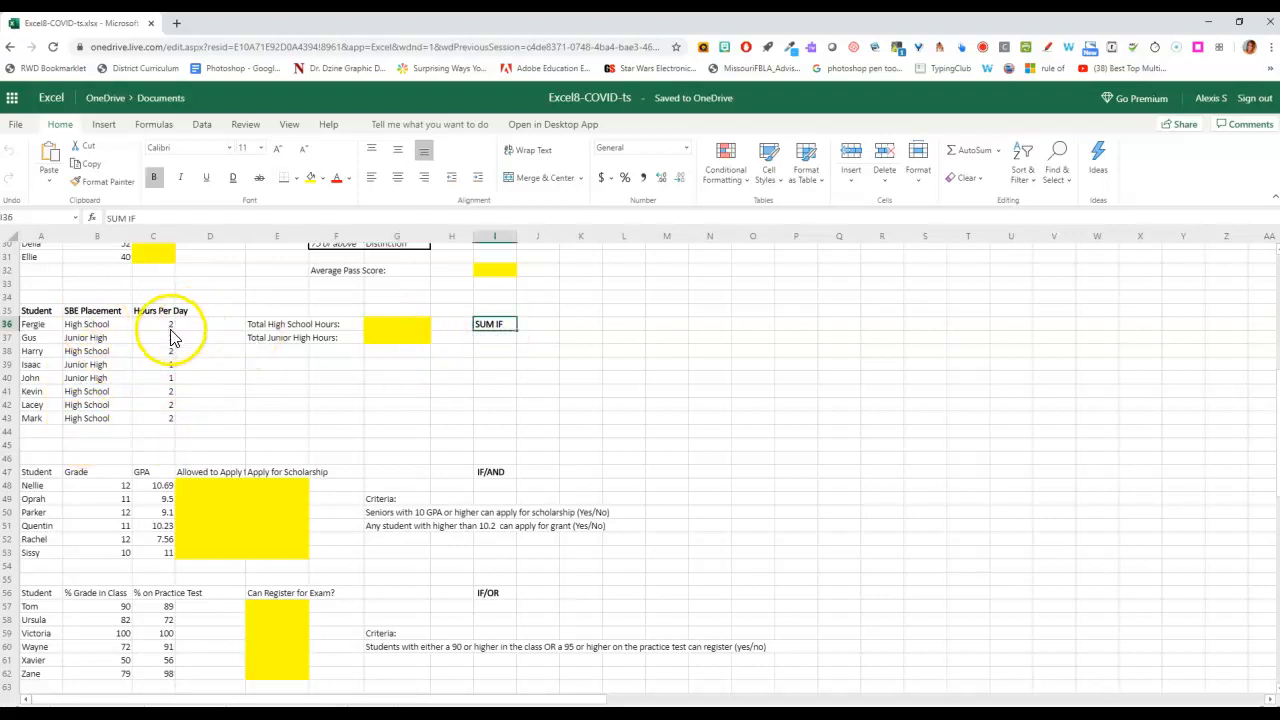
pyautogui.click(90, 328)
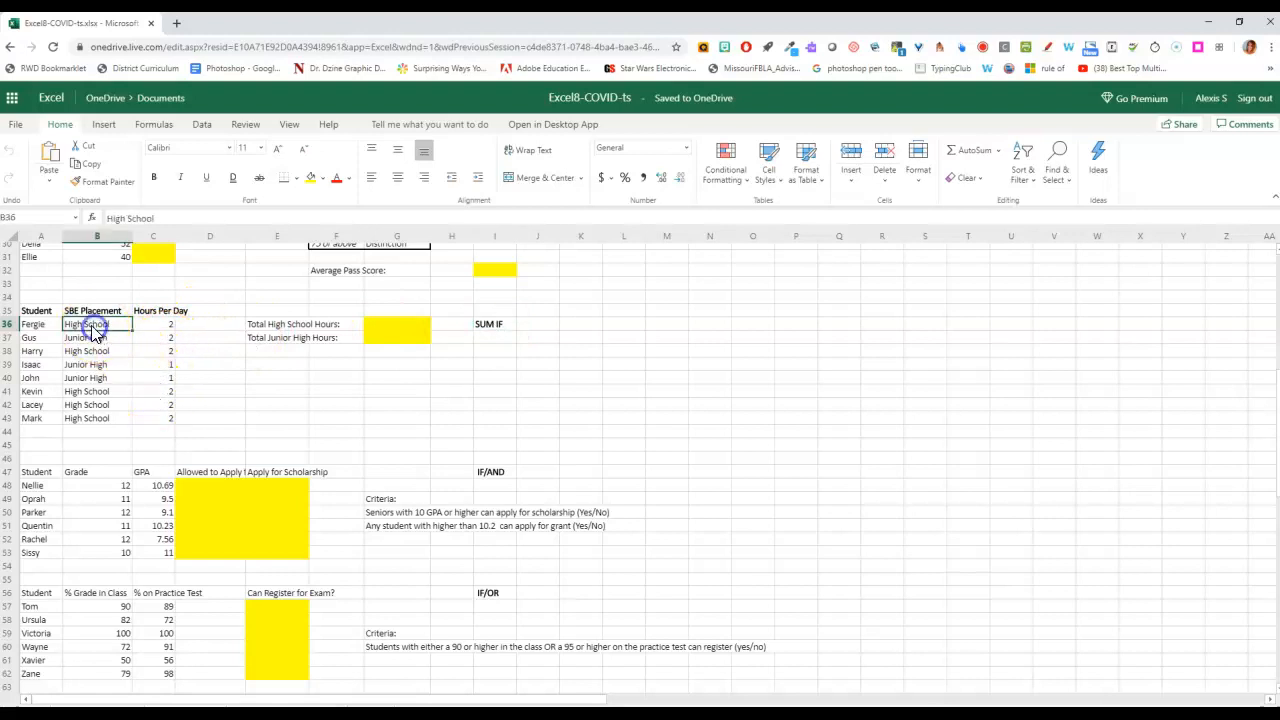
pyautogui.click(90, 351)
pyautogui.click(90, 391)
pyautogui.click(88, 404)
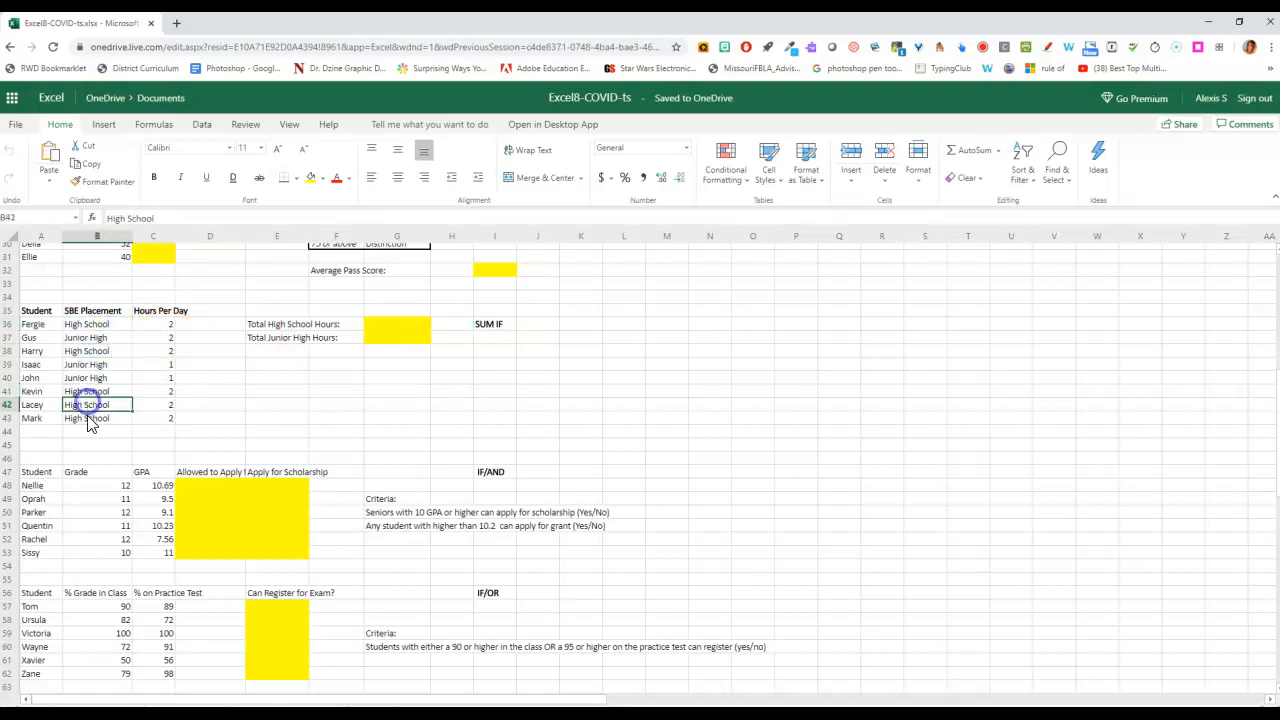
pyautogui.click(168, 325)
pyautogui.click(170, 351)
pyautogui.click(170, 391)
pyautogui.click(170, 404)
pyautogui.click(171, 416)
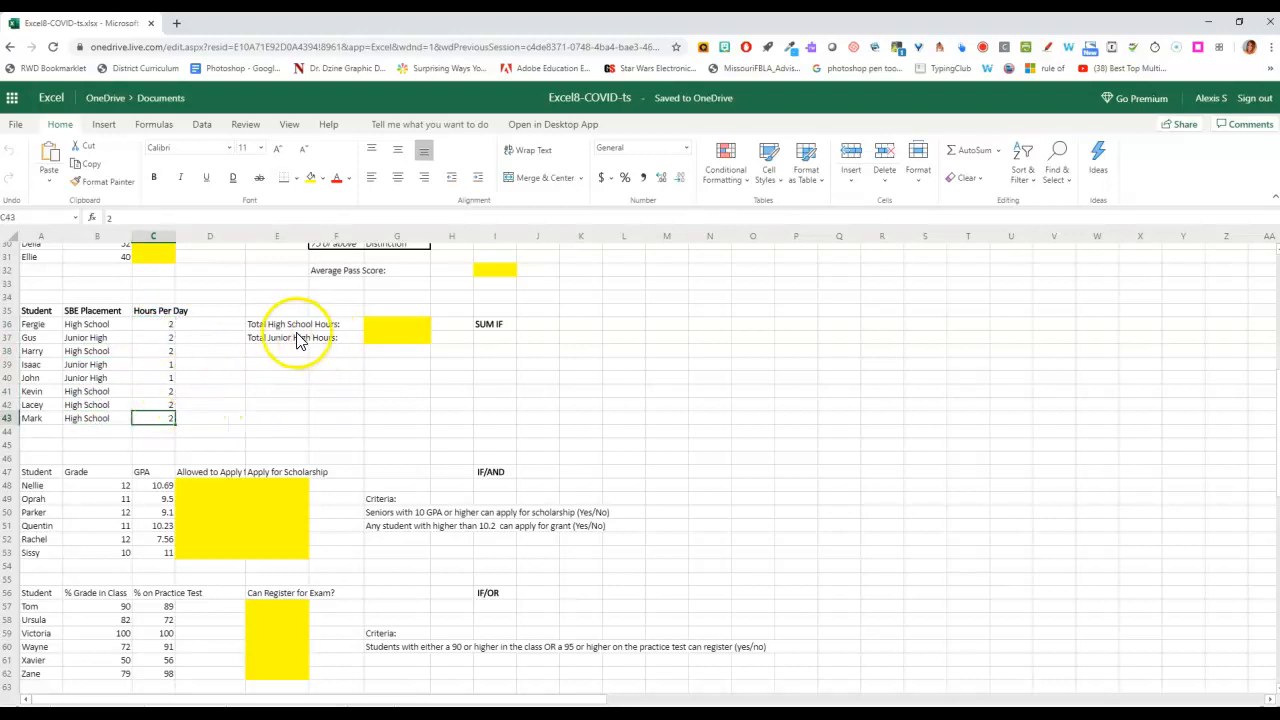
pyautogui.click(155, 337)
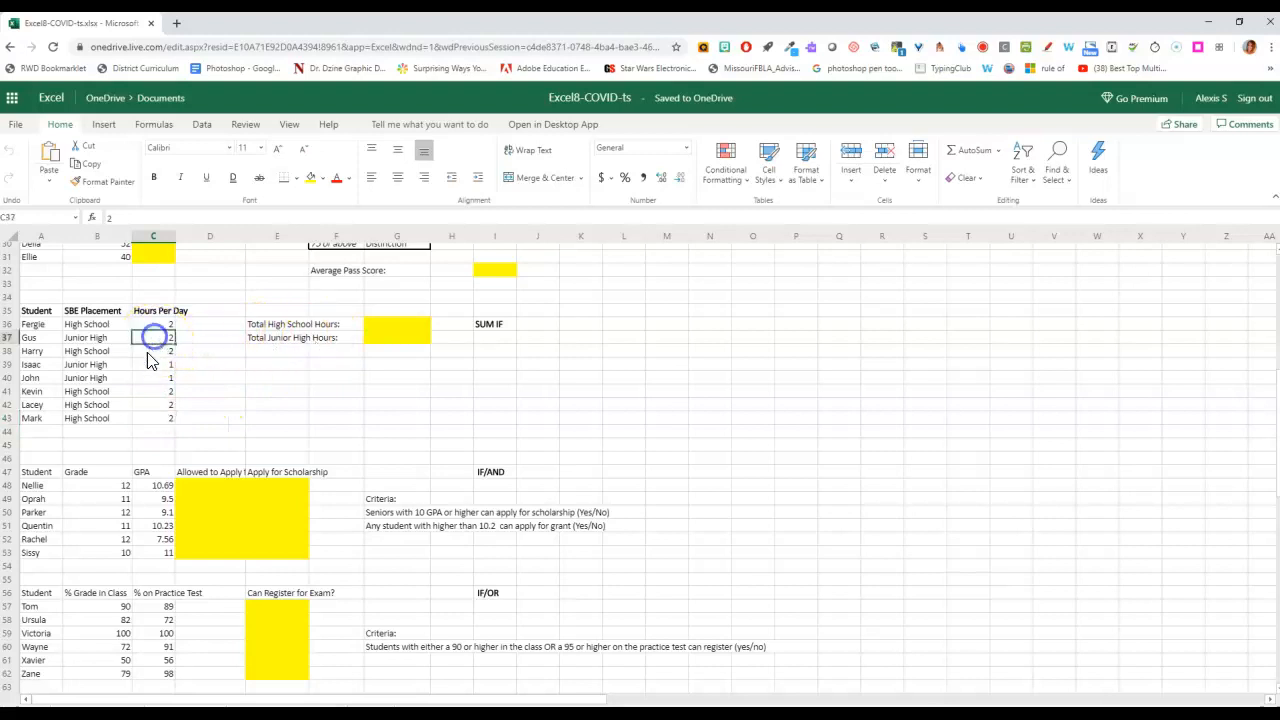
pyautogui.click(376, 337)
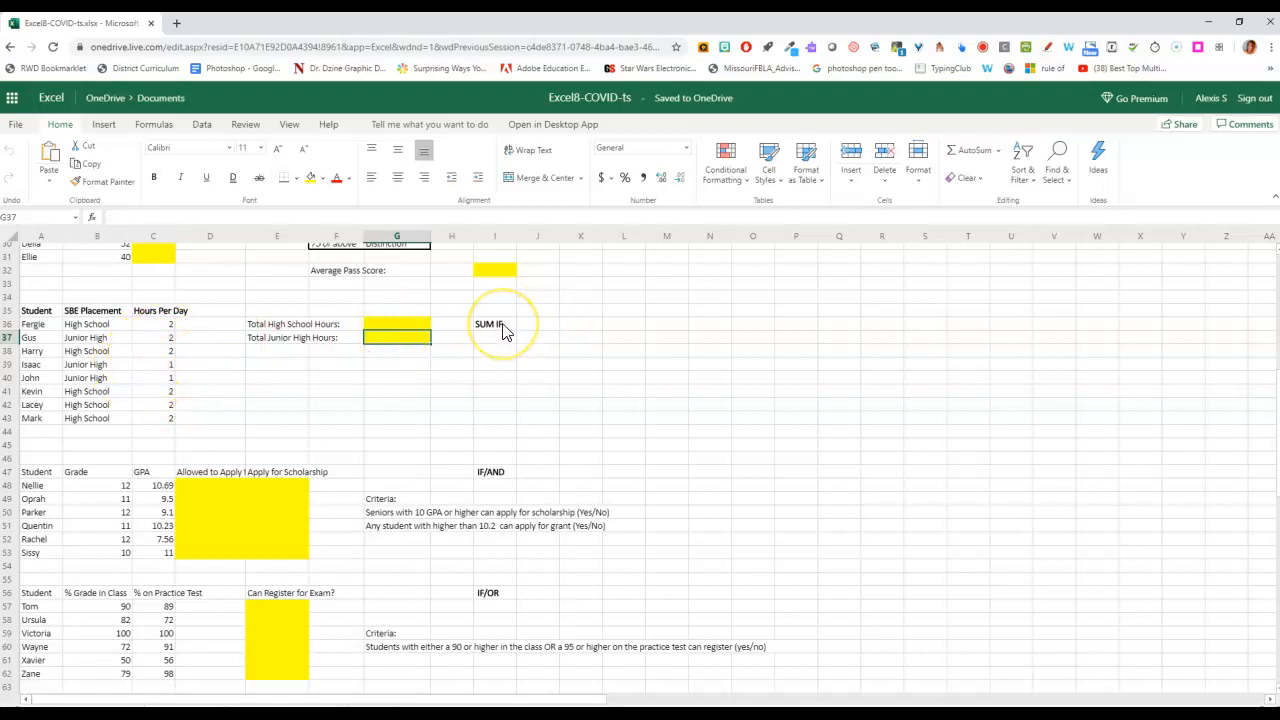
# Enter a SUMIF formula in G36 that totals the hours in C36:C43 where B36:B43 equals "High School"
pyautogui.click(382, 325)
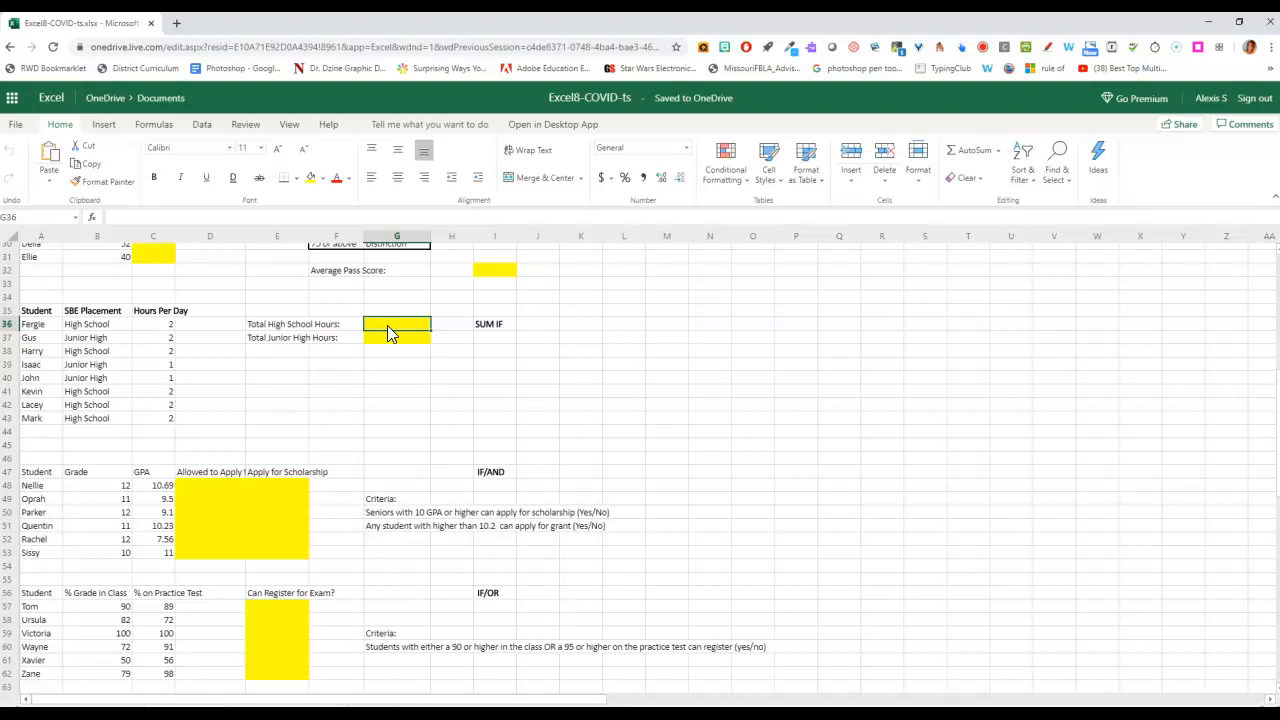
pyautogui.write('=')
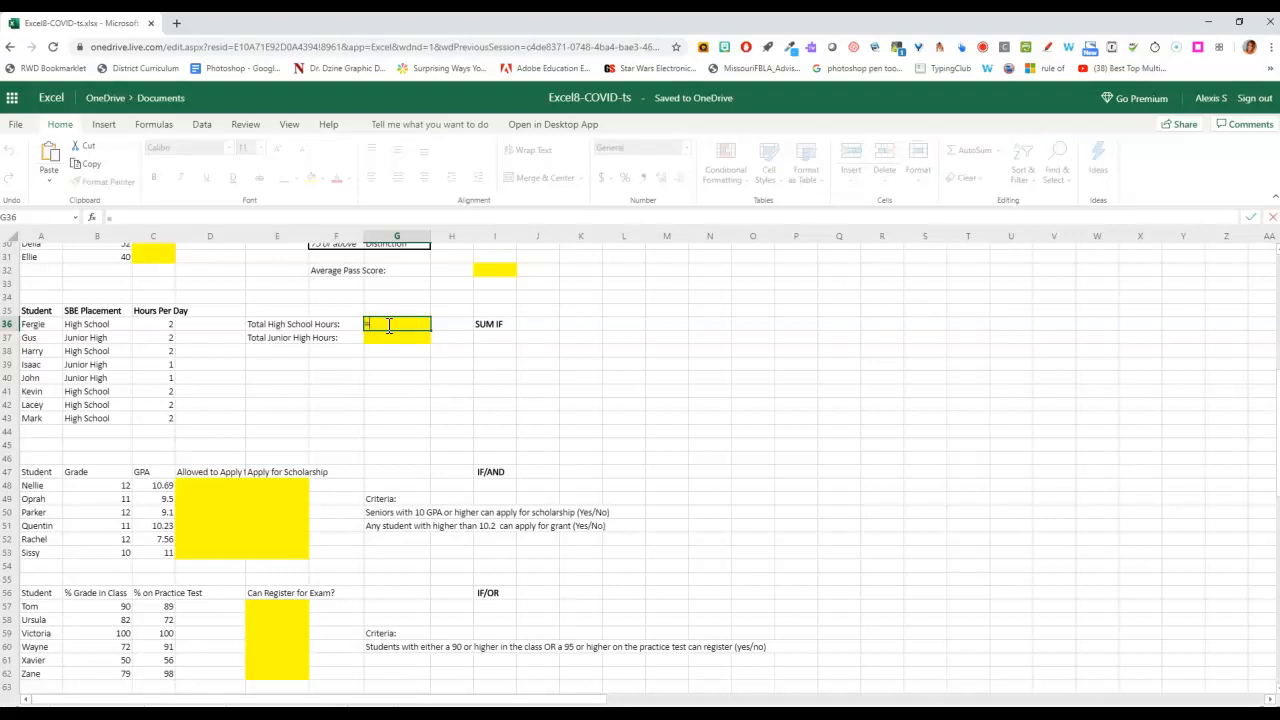
pyautogui.write('sumif')
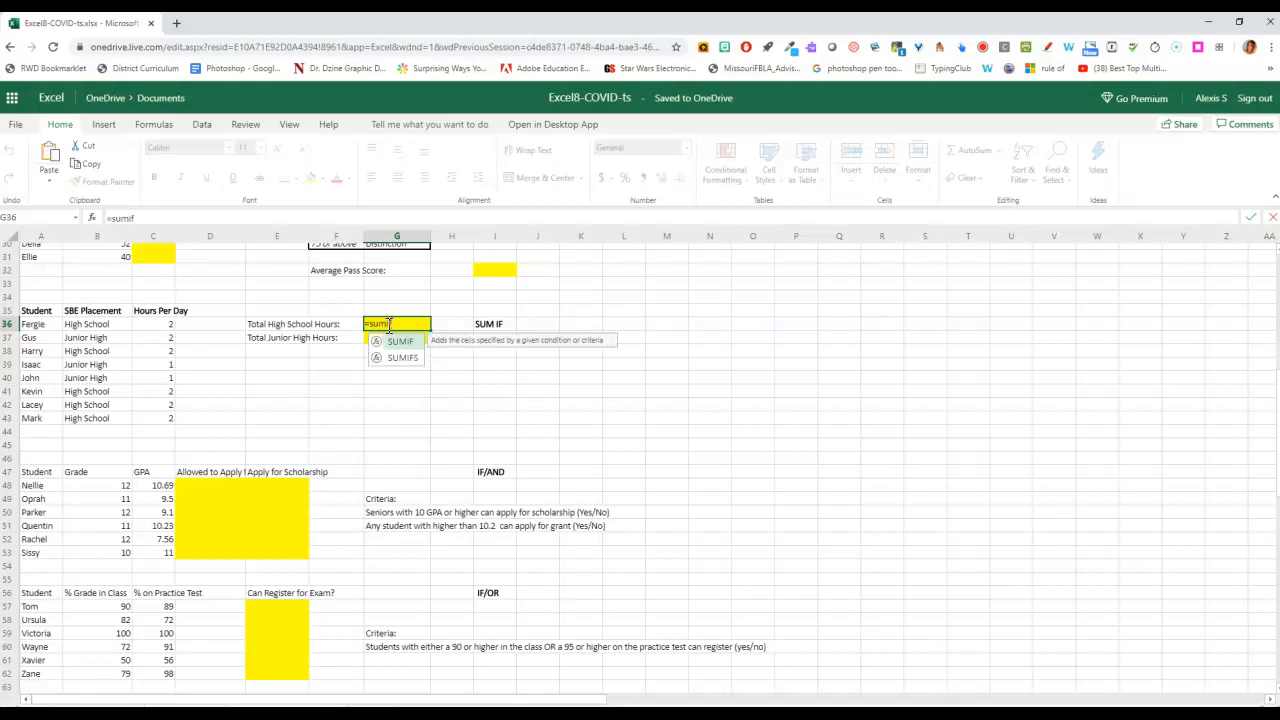
pyautogui.write('(')
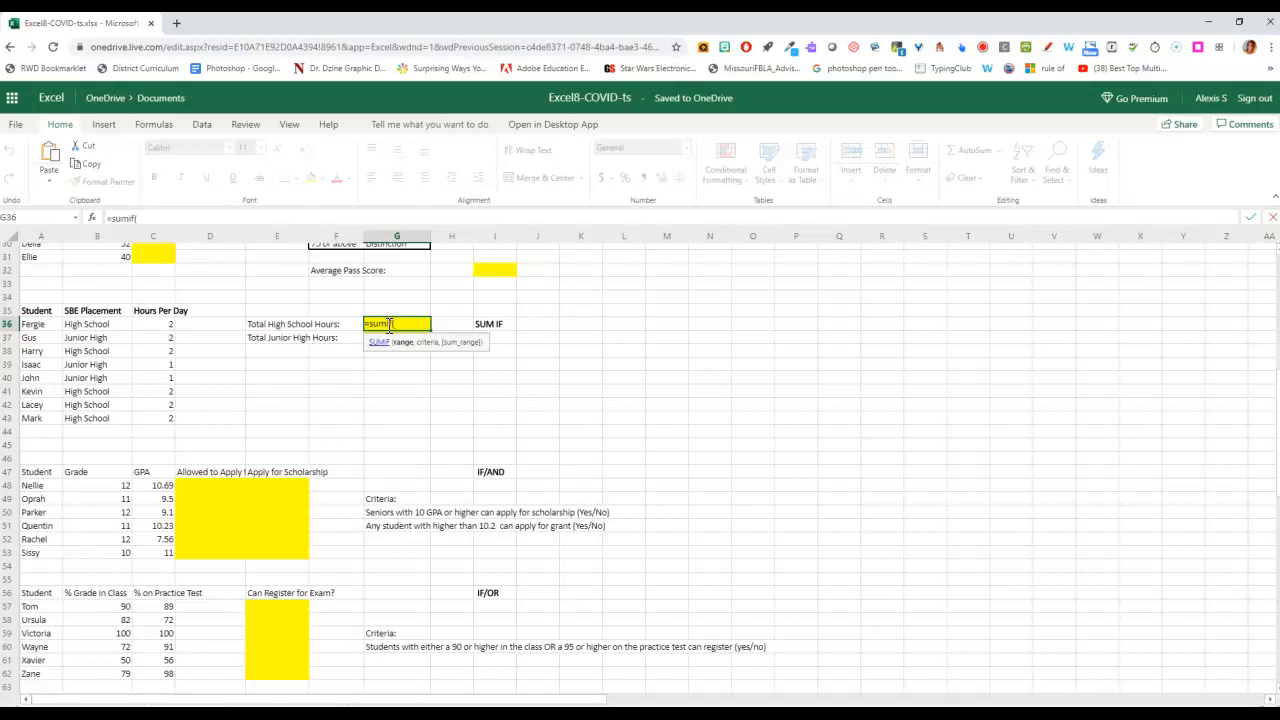
pyautogui.click(98, 326)
pyautogui.moveTo(98, 332); pyautogui.dragTo(106, 416)
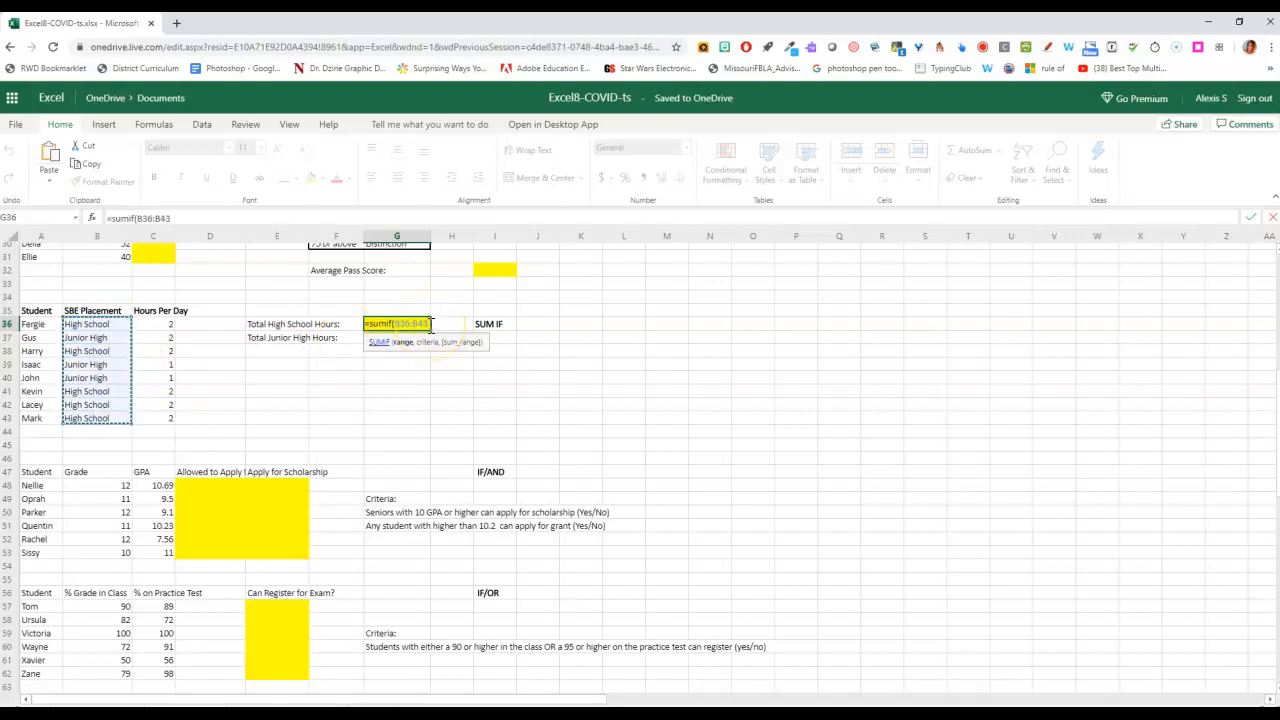
pyautogui.write(',')
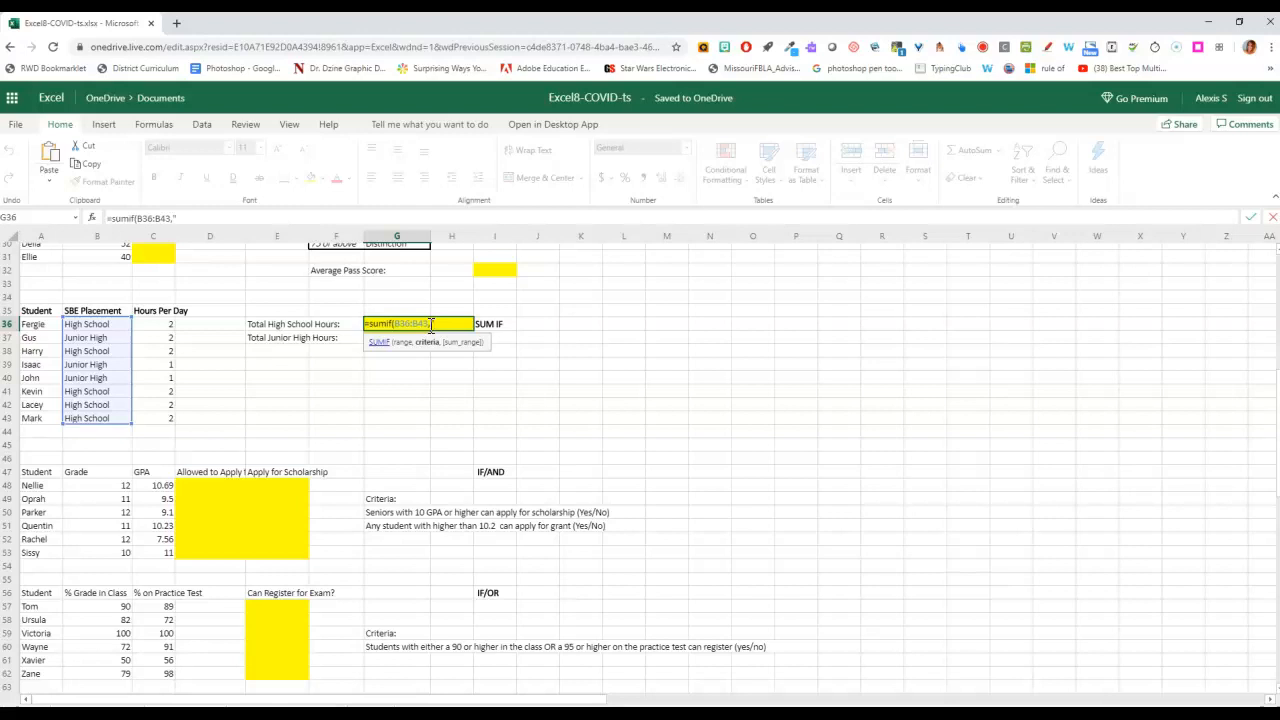
pyautogui.write('High School')
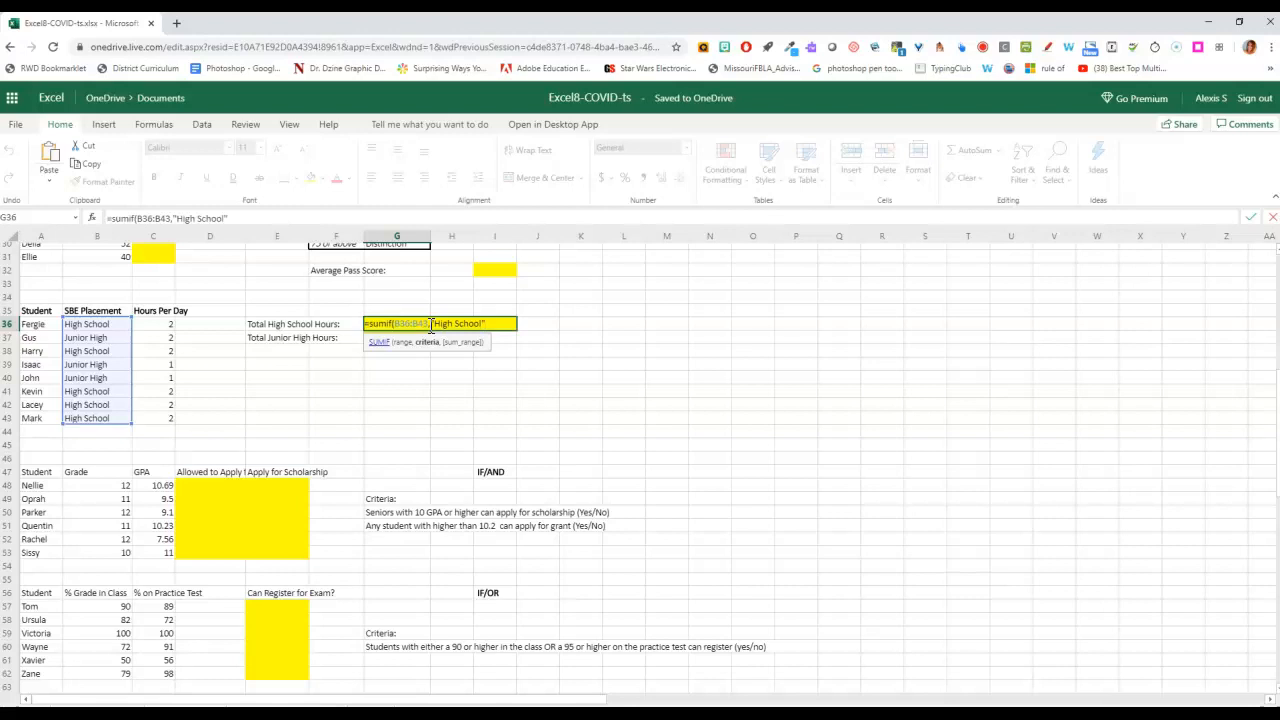
pyautogui.write('",')
pyautogui.moveTo(157, 326); pyautogui.dragTo(165, 416)
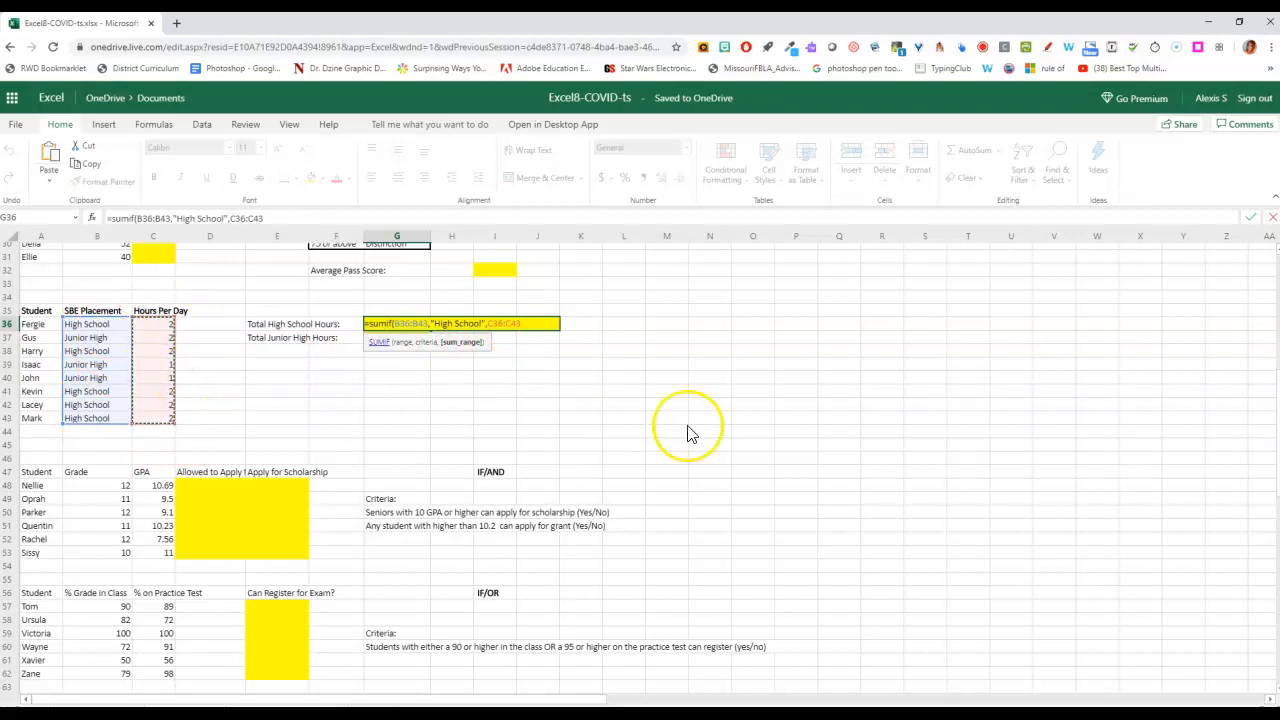
pyautogui.write(')')
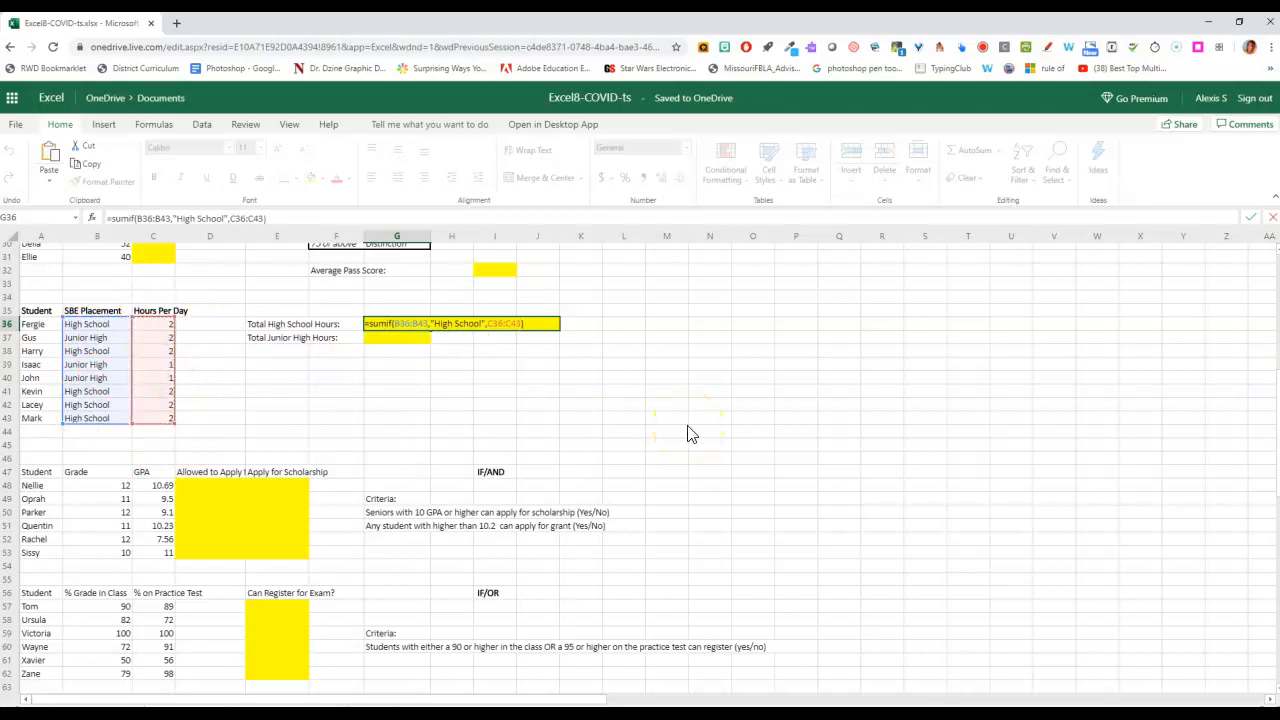
pyautogui.press('Return')
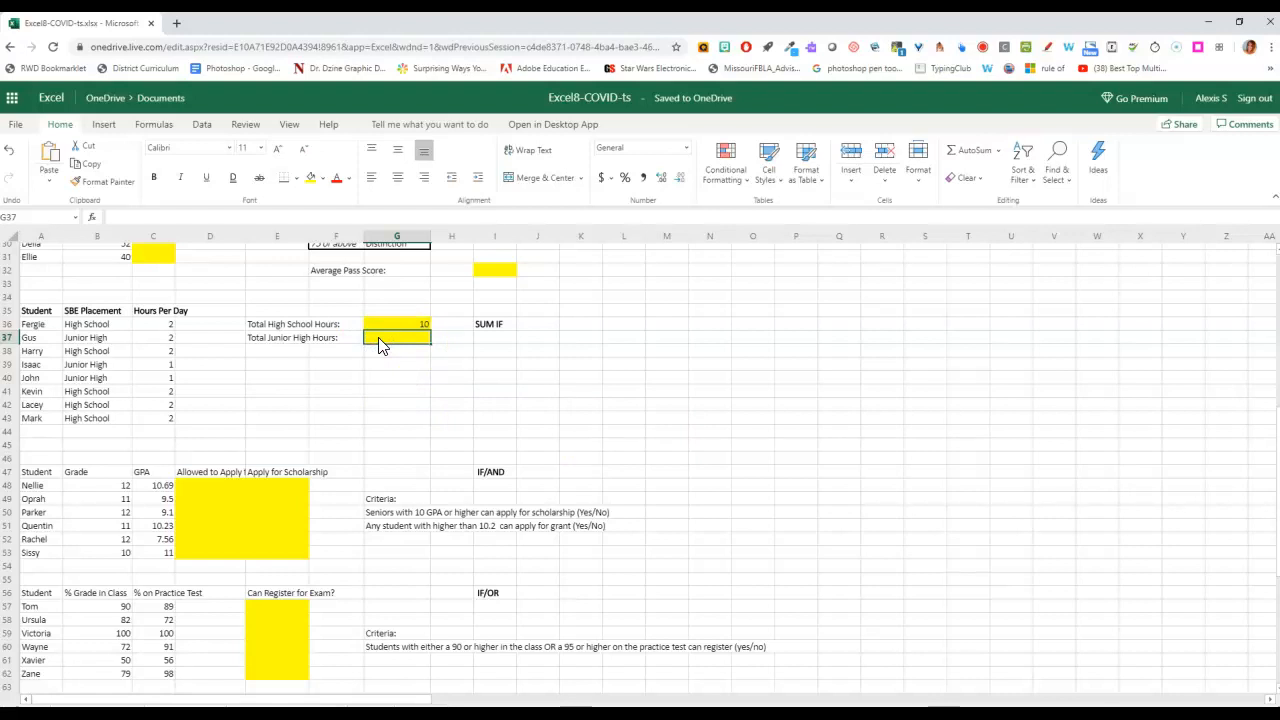
# Browse the Commonly Used, Logical and Lookup & Reference categories in Insert Function for G37, without inserting a function
pyautogui.click(93, 222)
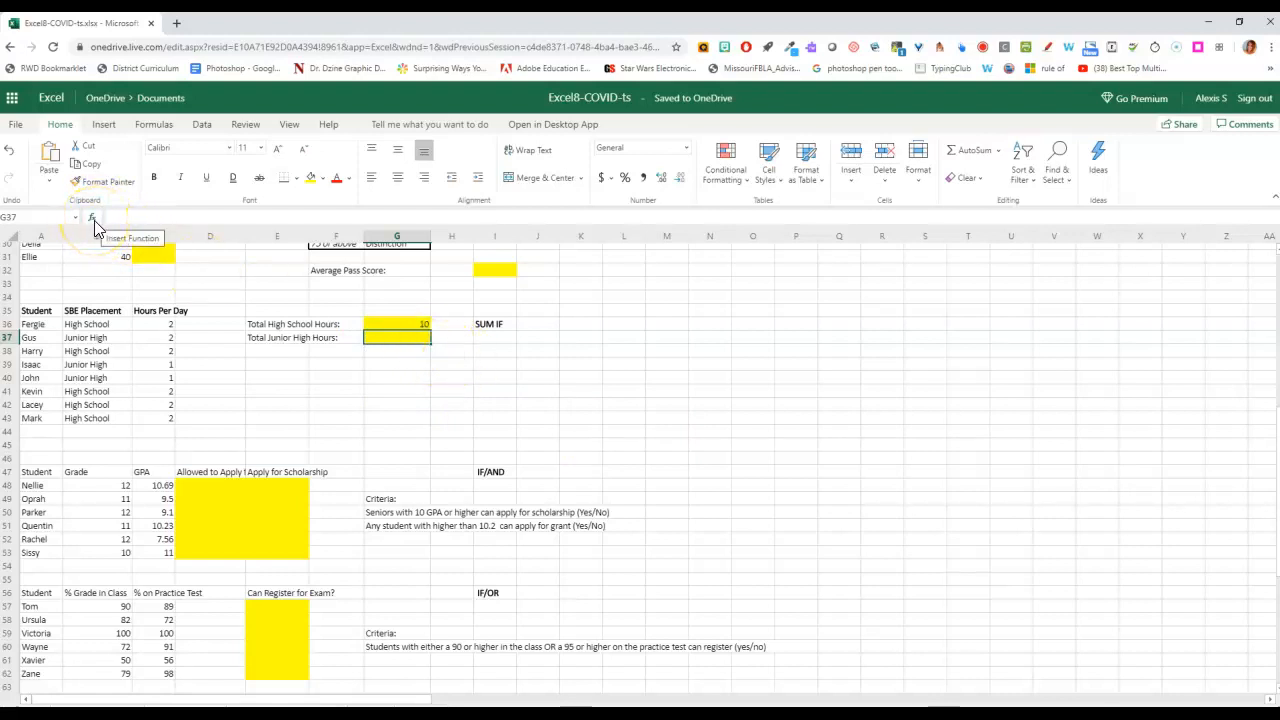
pyautogui.click(93, 222)
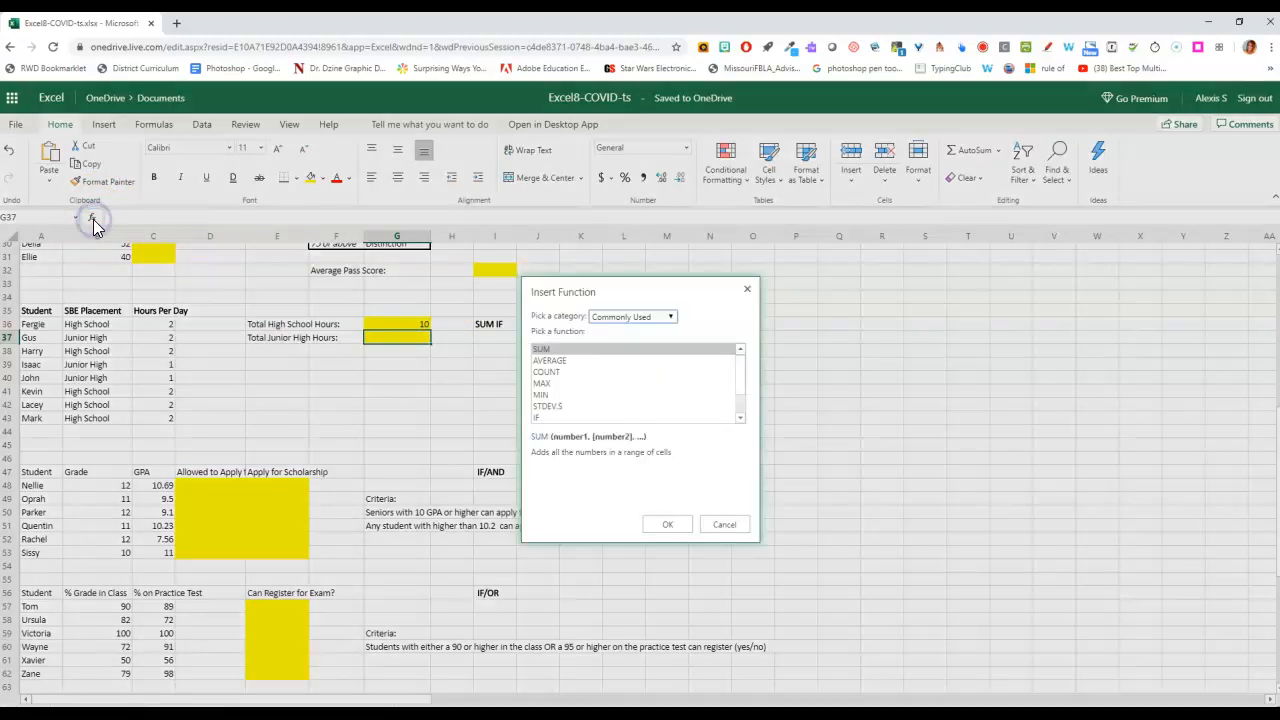
pyautogui.click(545, 358)
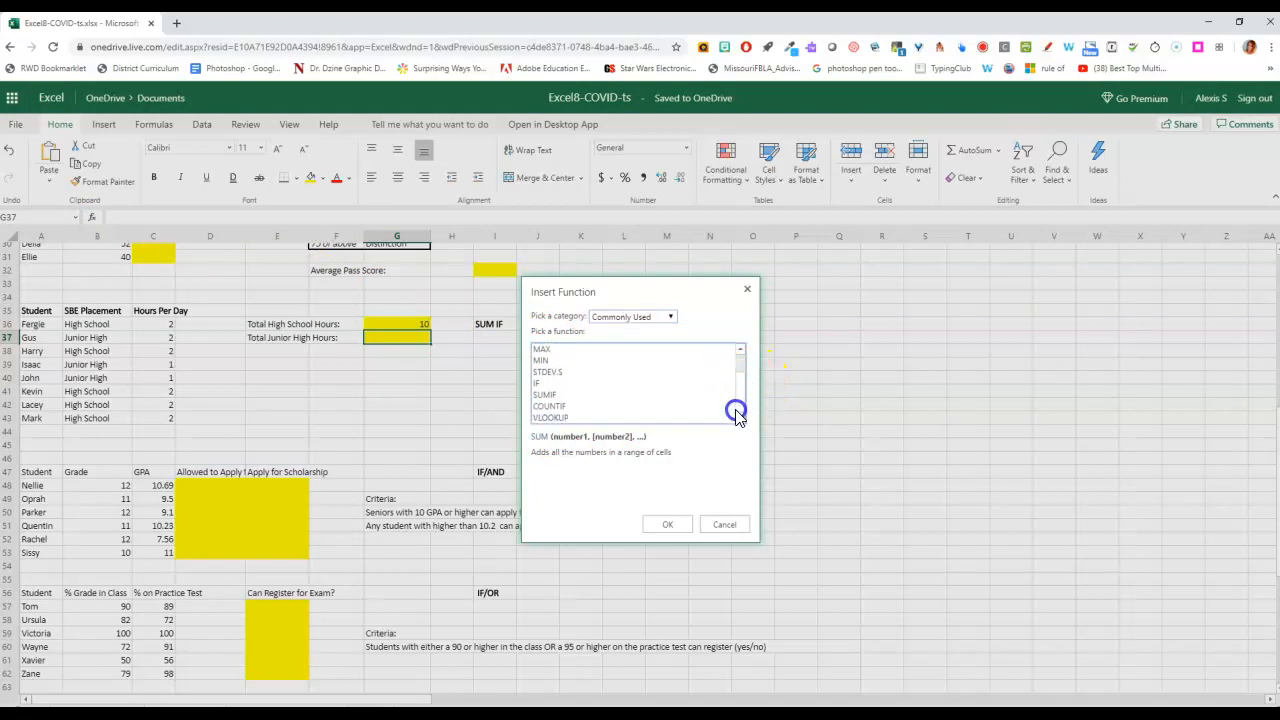
pyautogui.click(637, 317)
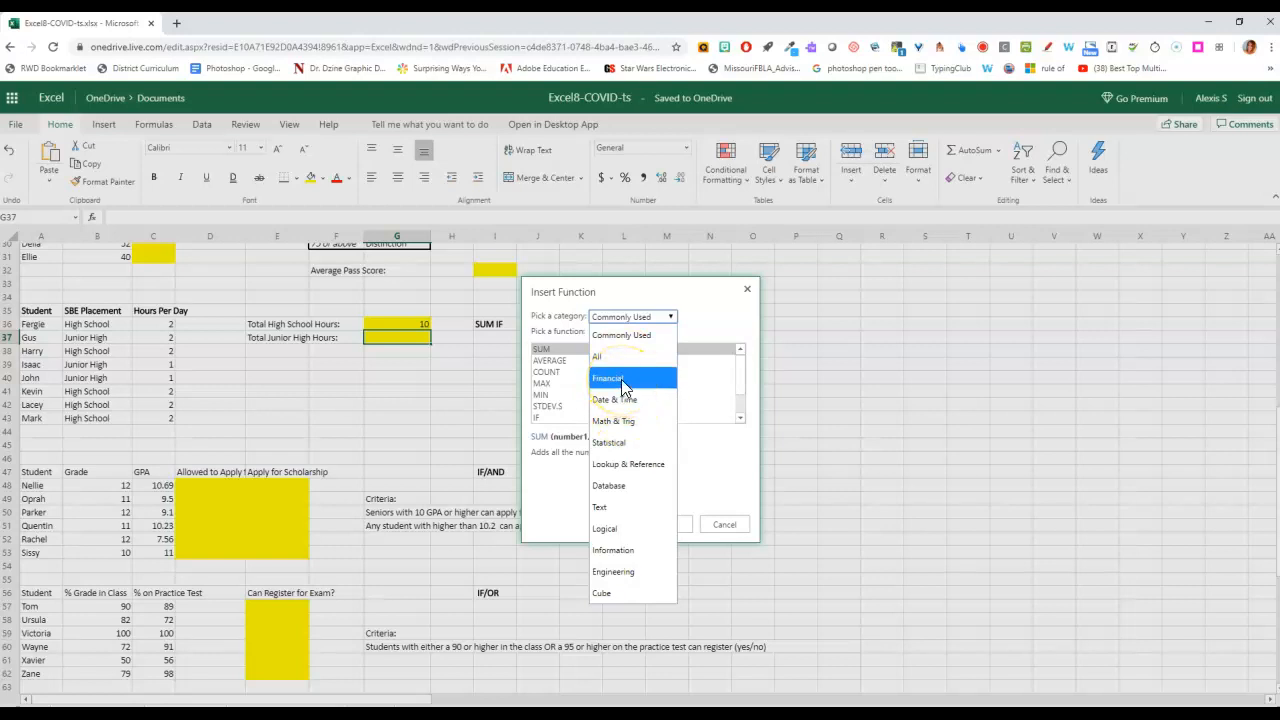
pyautogui.click(620, 528)
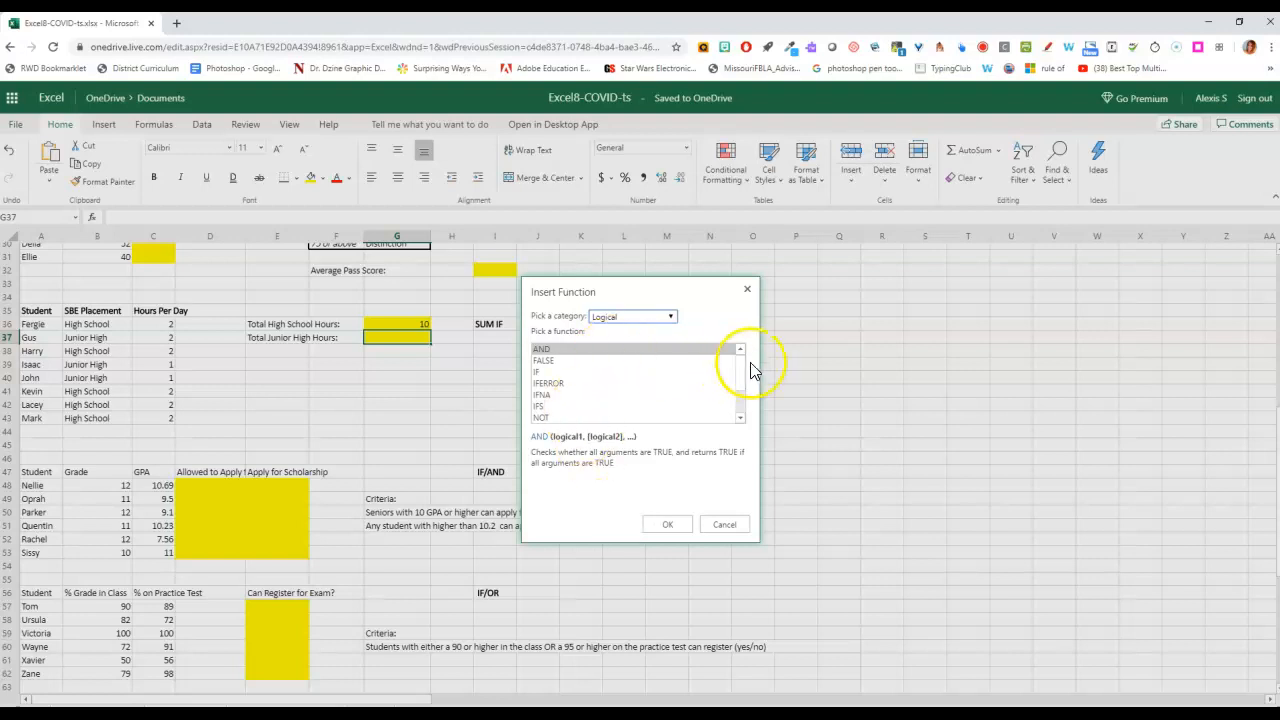
pyautogui.moveTo(740, 374); pyautogui.dragTo(740, 346)
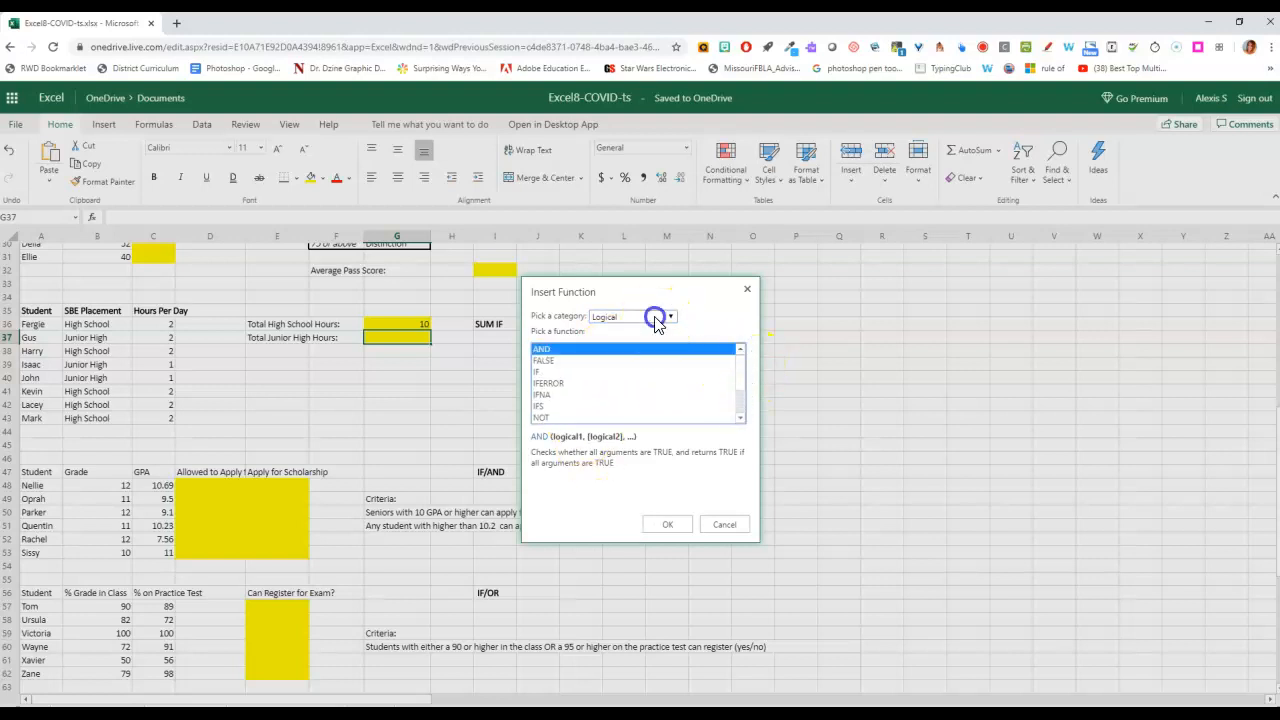
pyautogui.click(657, 320)
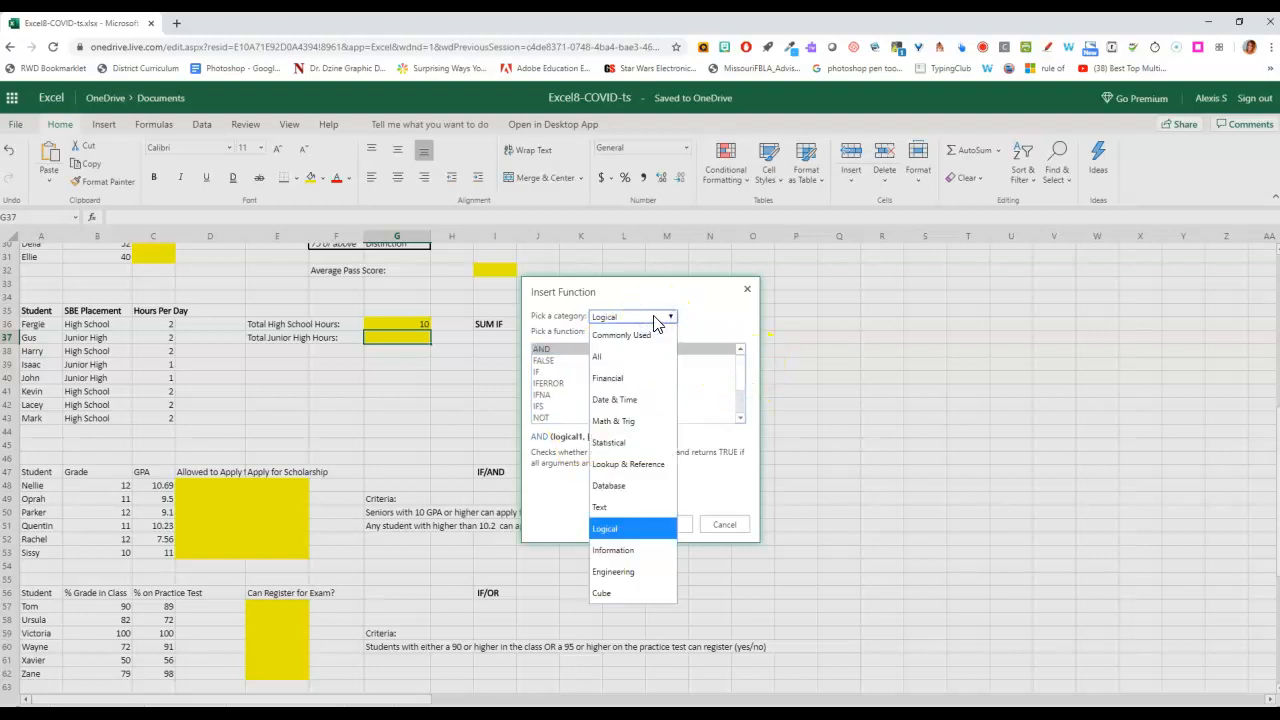
pyautogui.click(628, 464)
pyautogui.moveTo(738, 366)
pyautogui.mouseDown()
pyautogui.moveTo(738, 413)
pyautogui.moveTo(740, 362)
pyautogui.mouseUp()
pyautogui.click(635, 317)
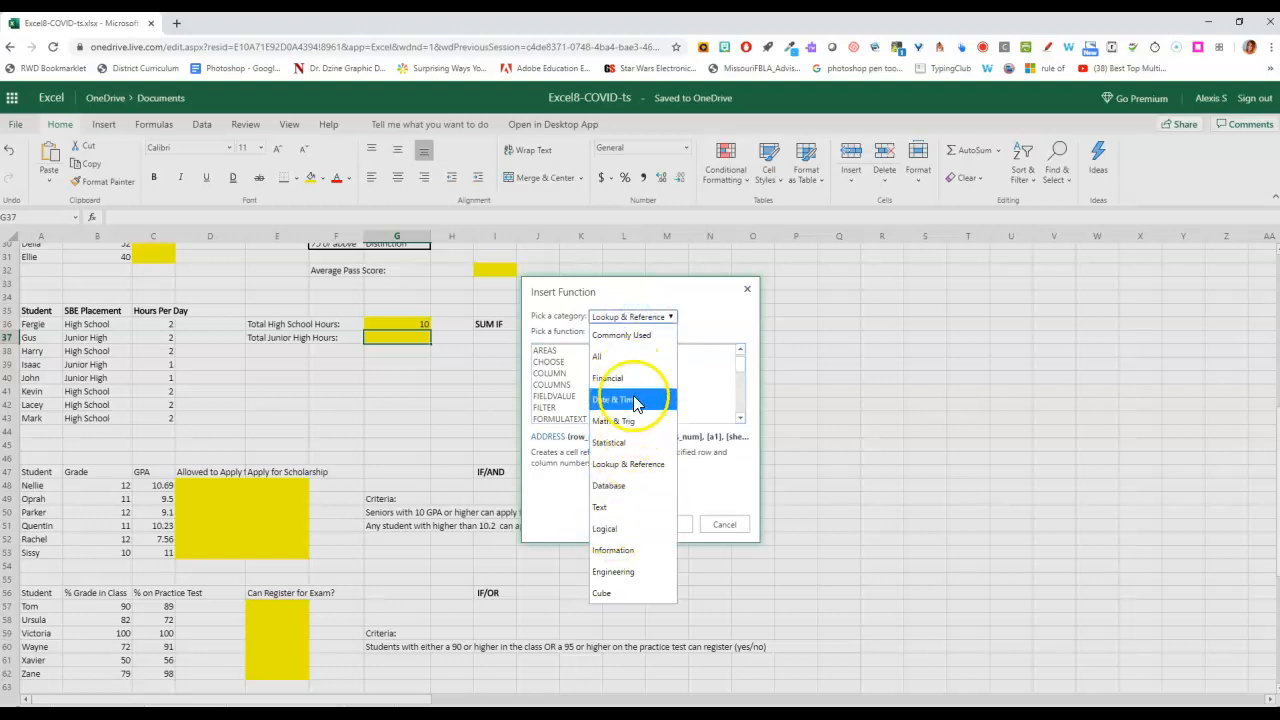
pyautogui.click(717, 313)
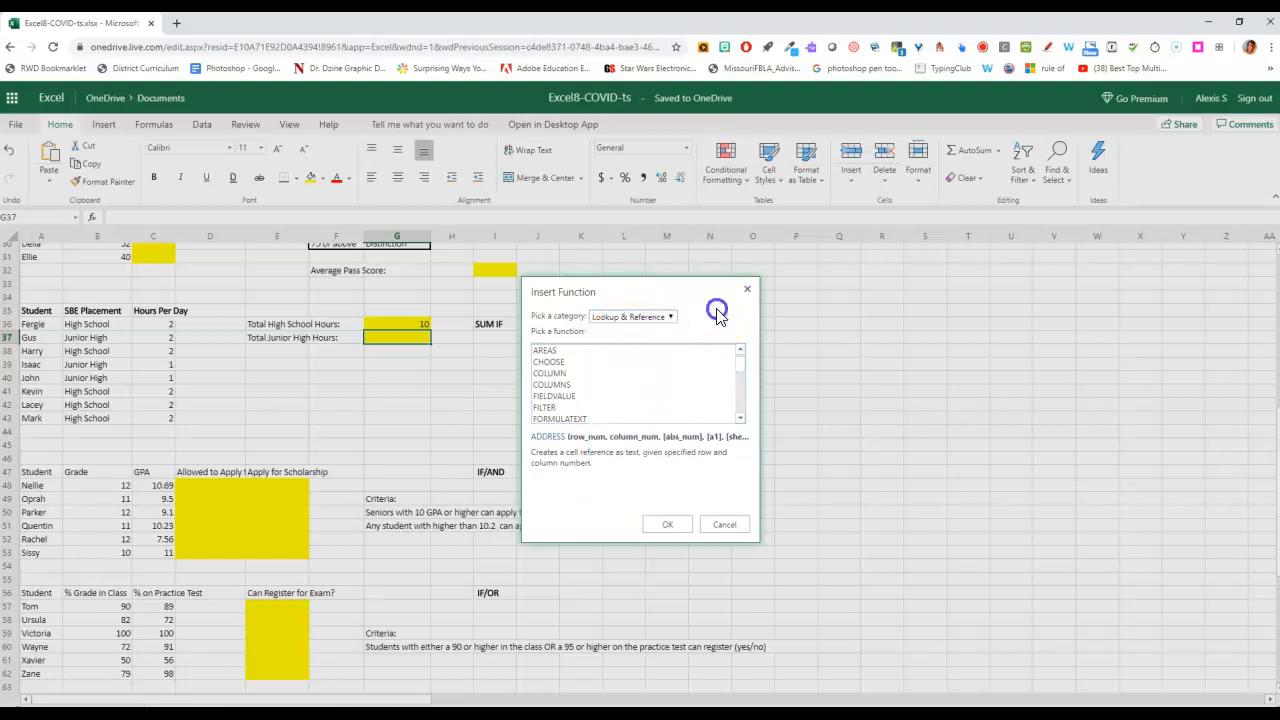
pyautogui.click(747, 289)
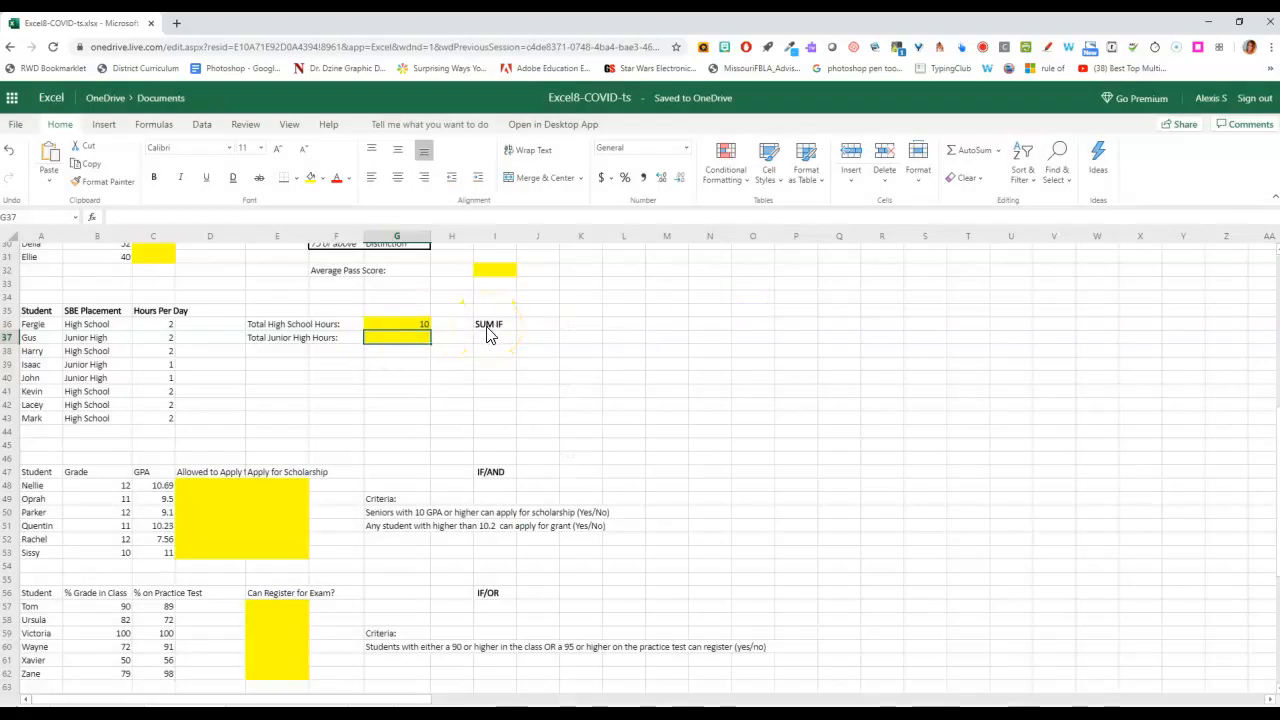
# Widen column D until the full "Allowed to Apply for Grant" heading of the IF/AND table fits
pyautogui.click(388, 326)
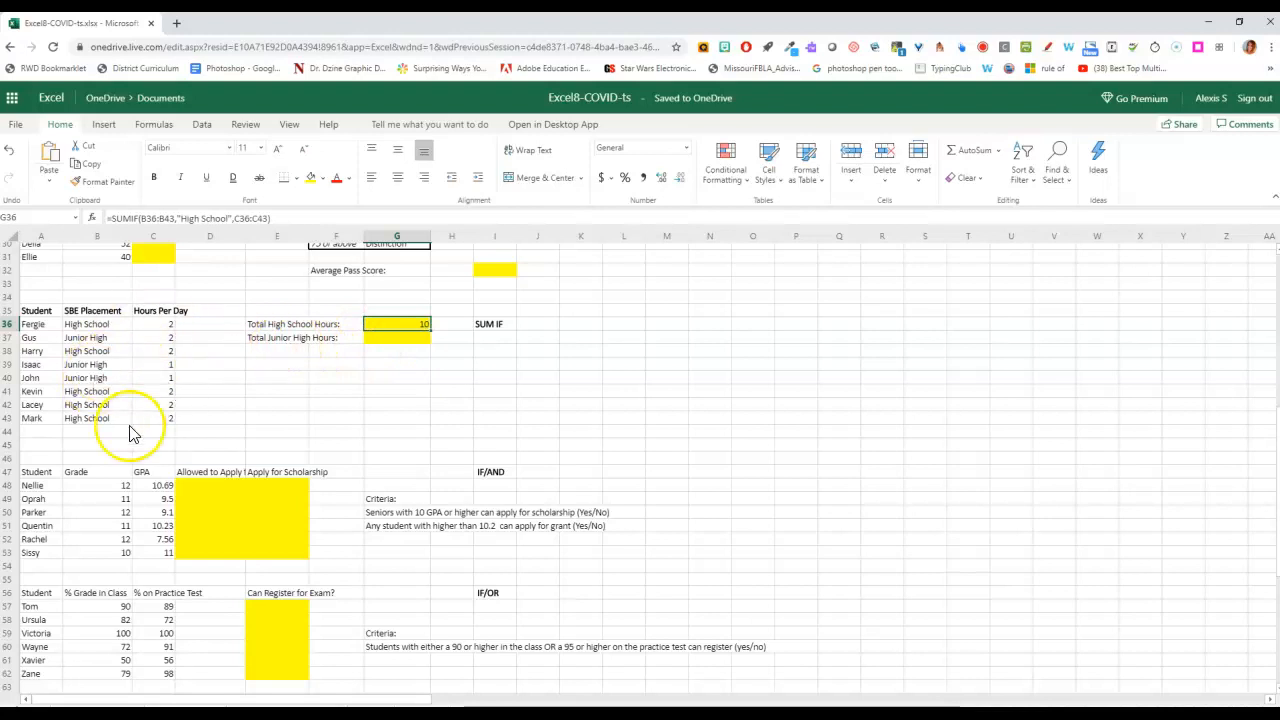
pyautogui.scroll(-5, 484, 500)
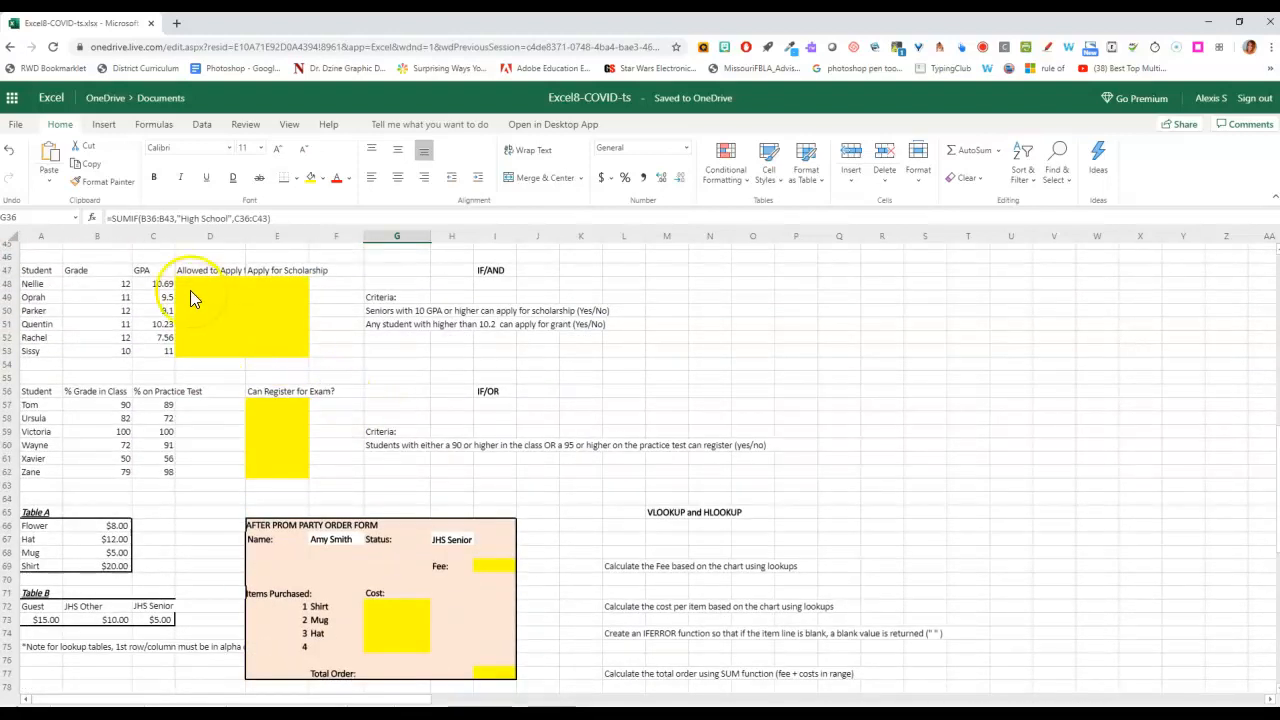
pyautogui.click(192, 284)
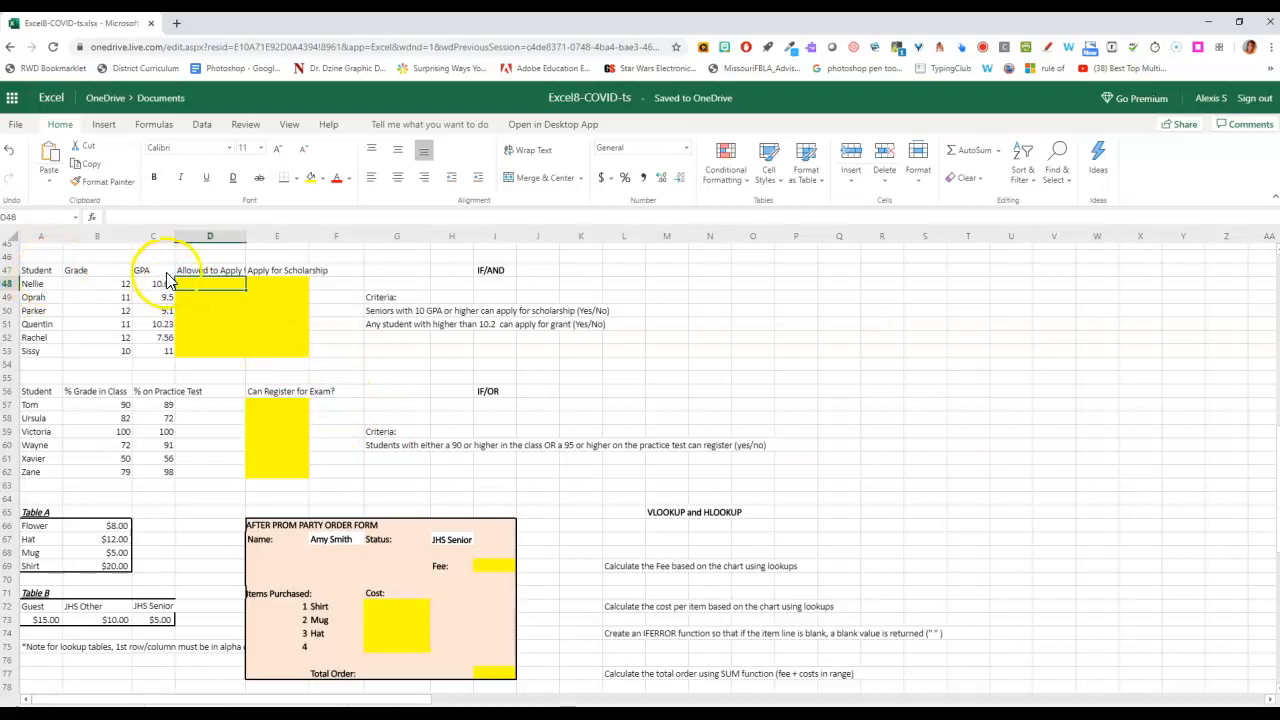
pyautogui.moveTo(246, 236); pyautogui.dragTo(280, 237)
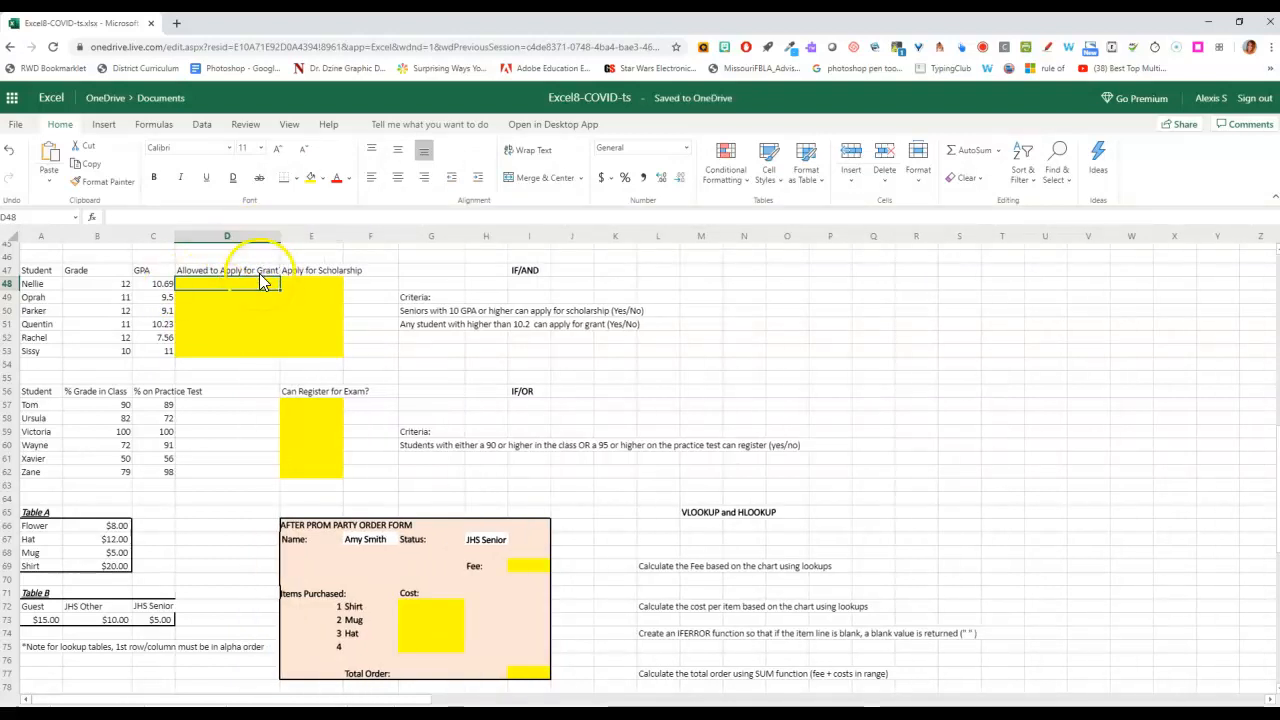
# Examine the scholarship and grant criteria of the IF/AND table together with its two yellow answer columns
pyautogui.click(292, 272)
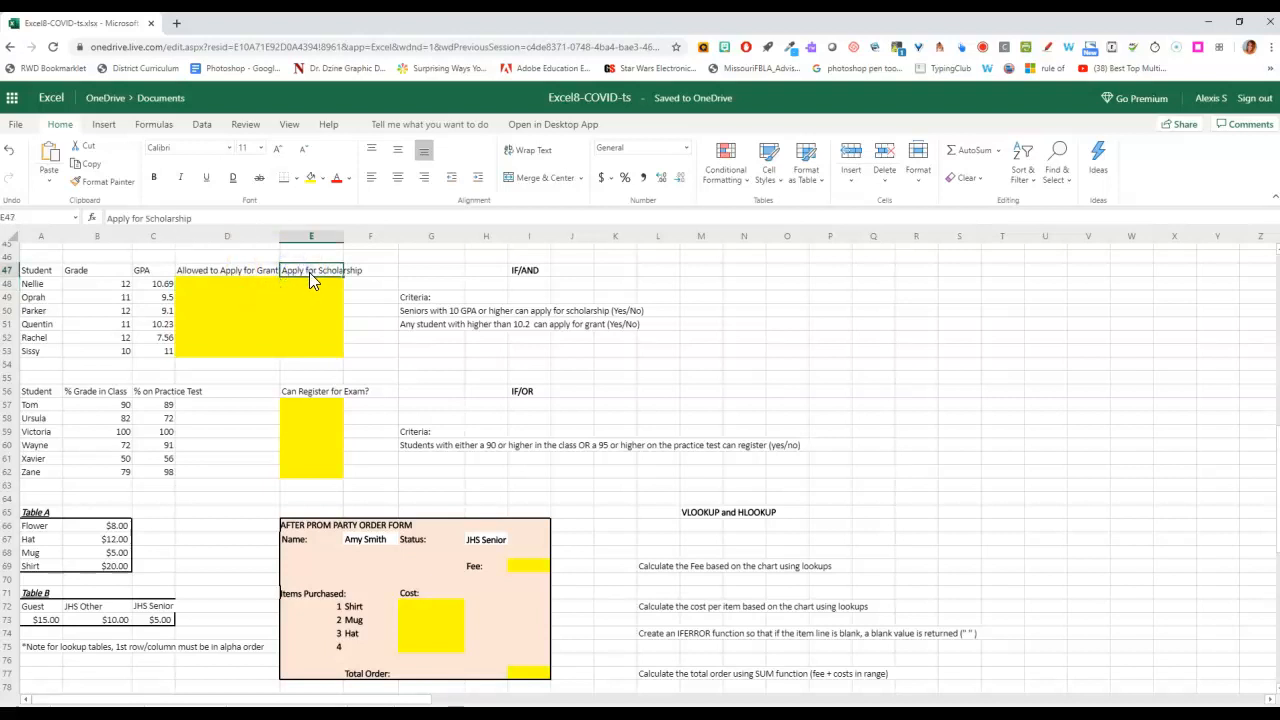
pyautogui.click(409, 312)
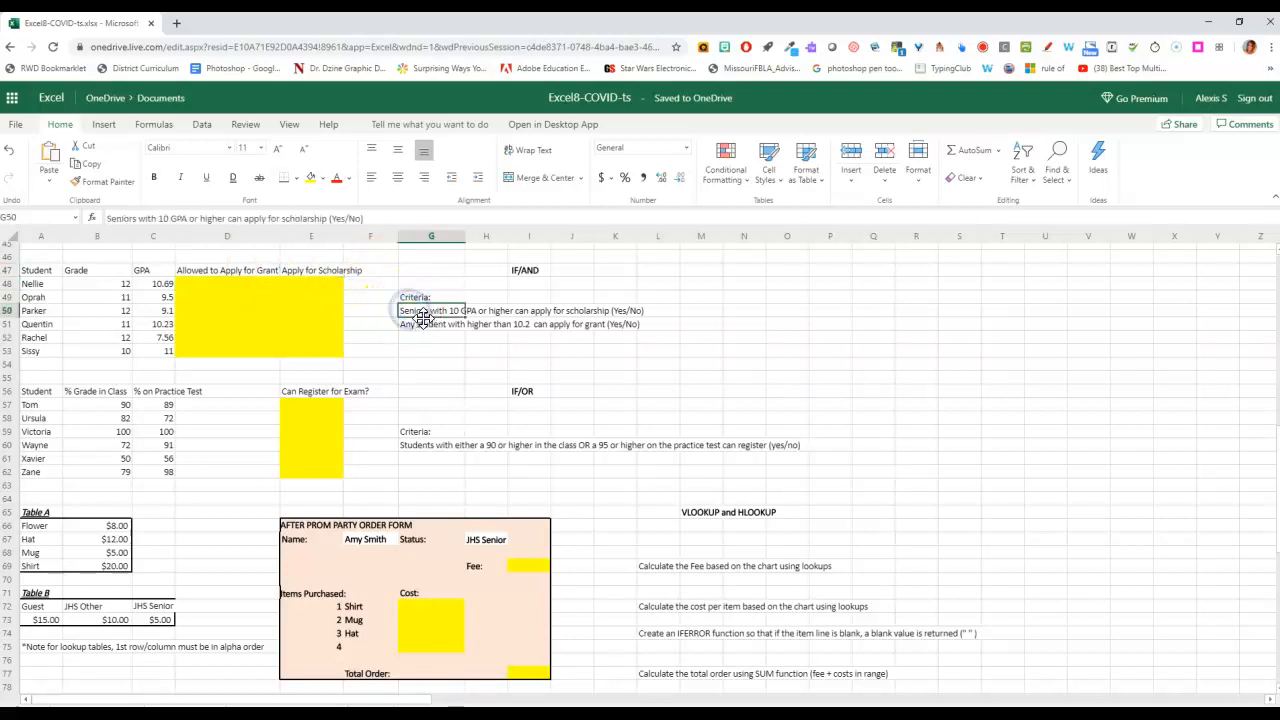
pyautogui.click(222, 285)
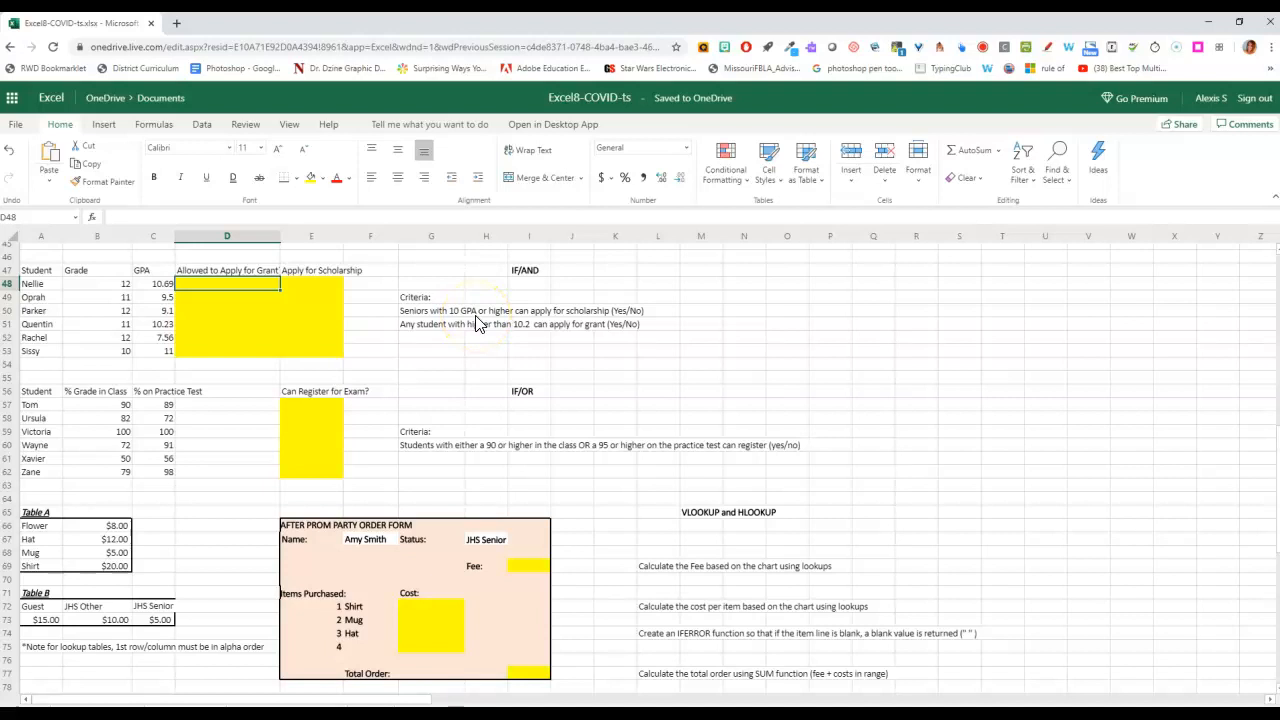
pyautogui.moveTo(316, 284); pyautogui.dragTo(320, 340)
pyautogui.click(423, 324)
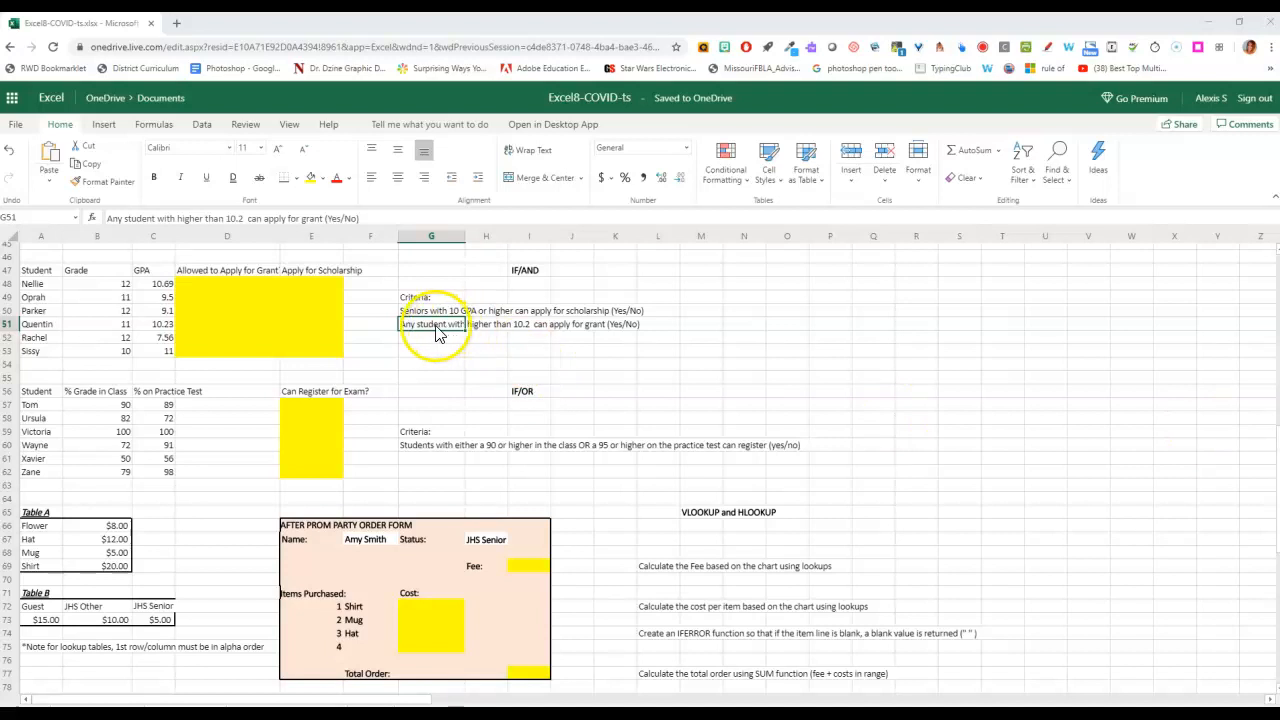
# Enter an IF formula in D48 that returns "Yes" when C48 is greater than 10.2 and "No" otherwise
pyautogui.click(210, 284)
pyautogui.write('=i')
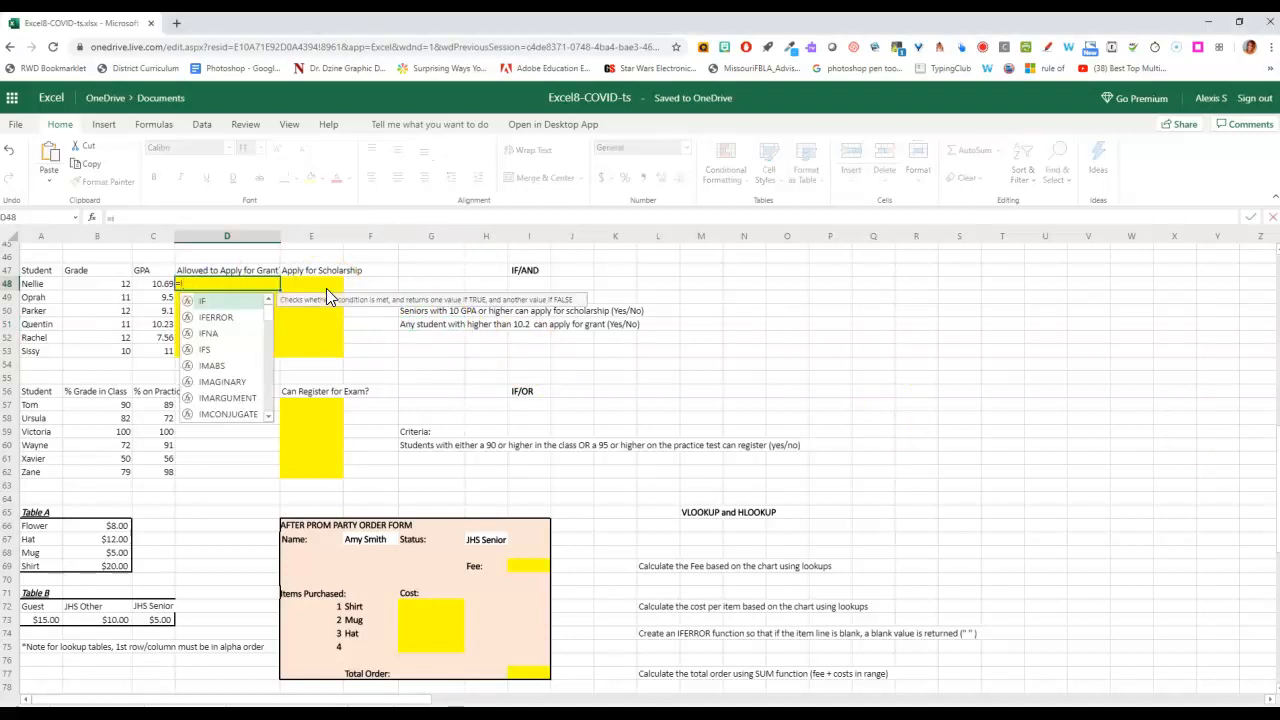
pyautogui.write('f(')
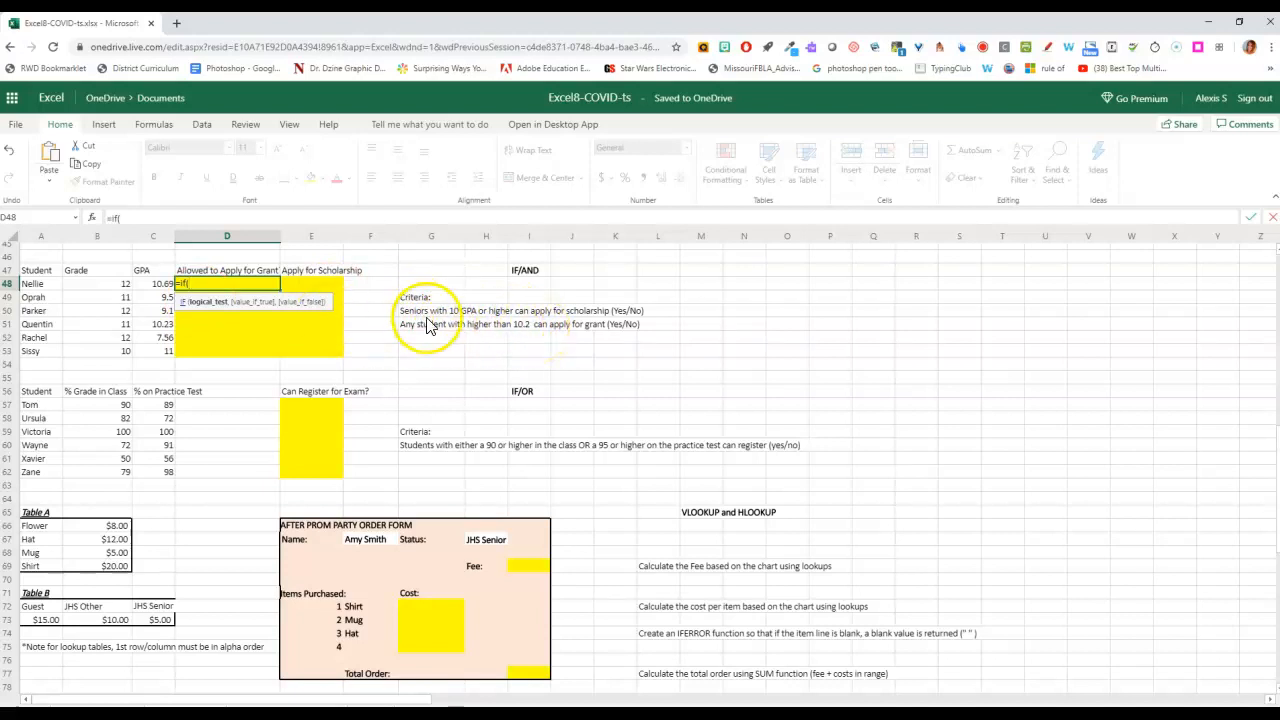
pyautogui.click(156, 287)
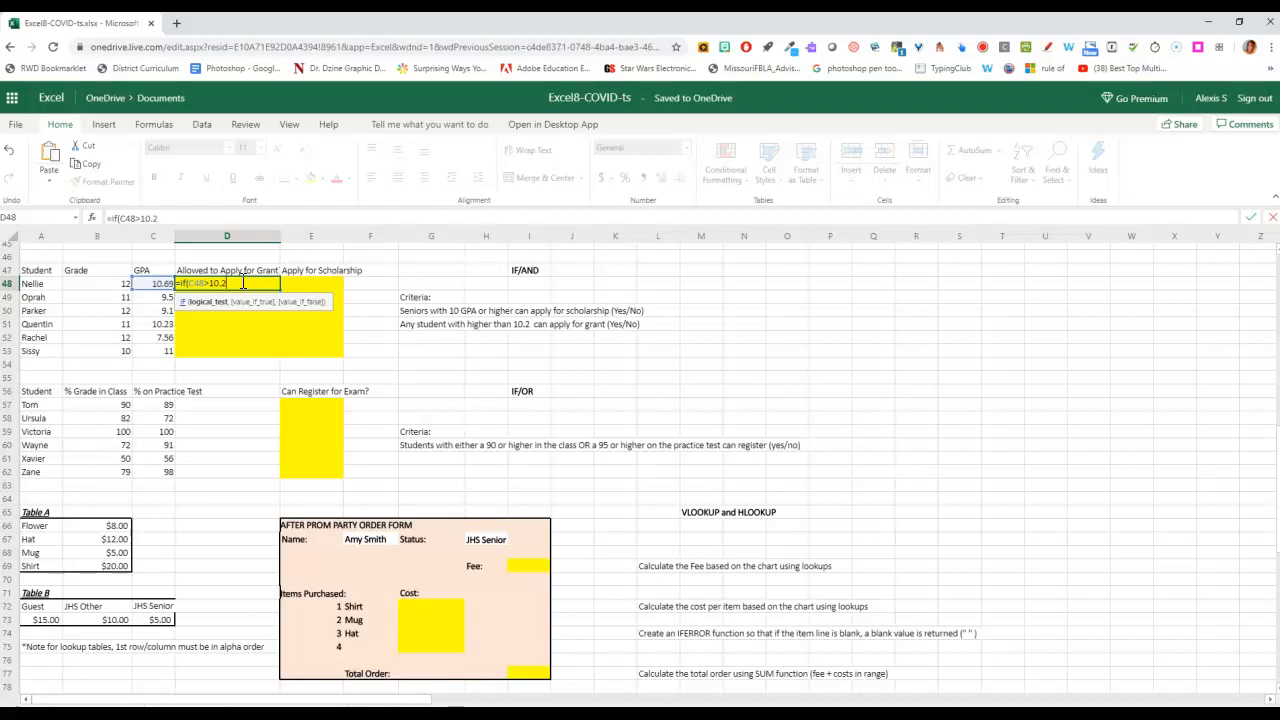
pyautogui.write(',')
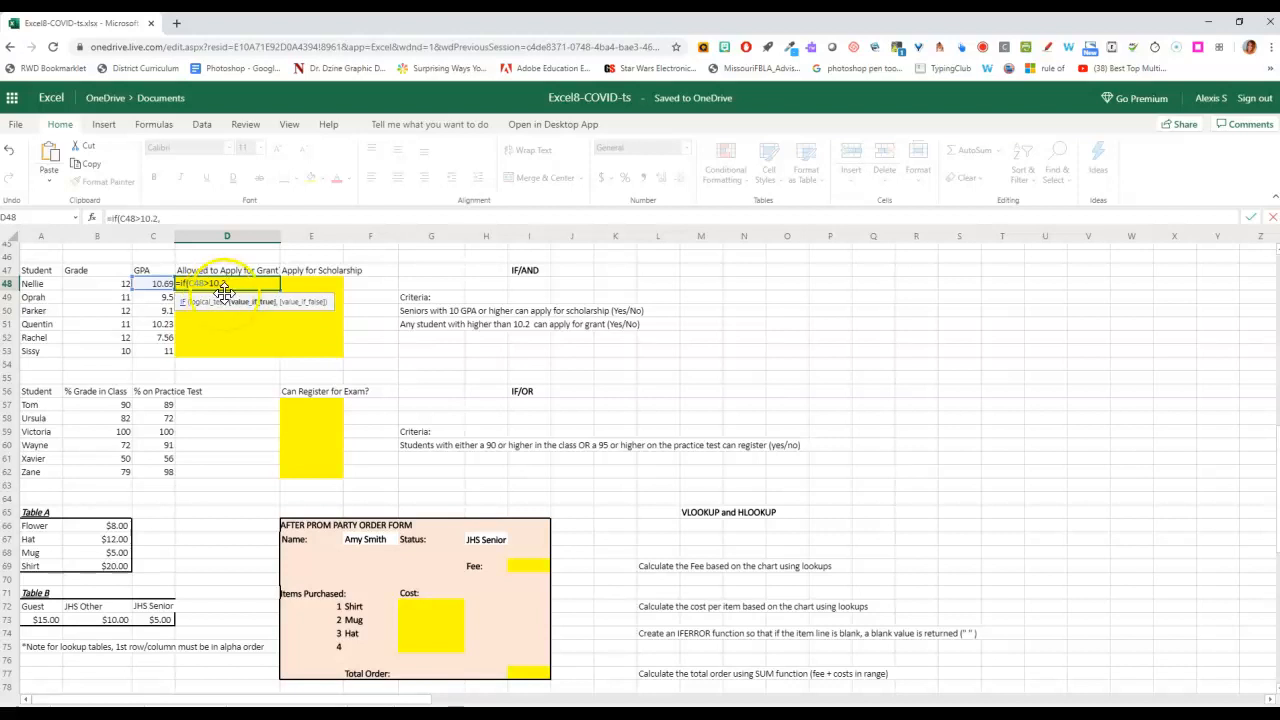
pyautogui.click(262, 285)
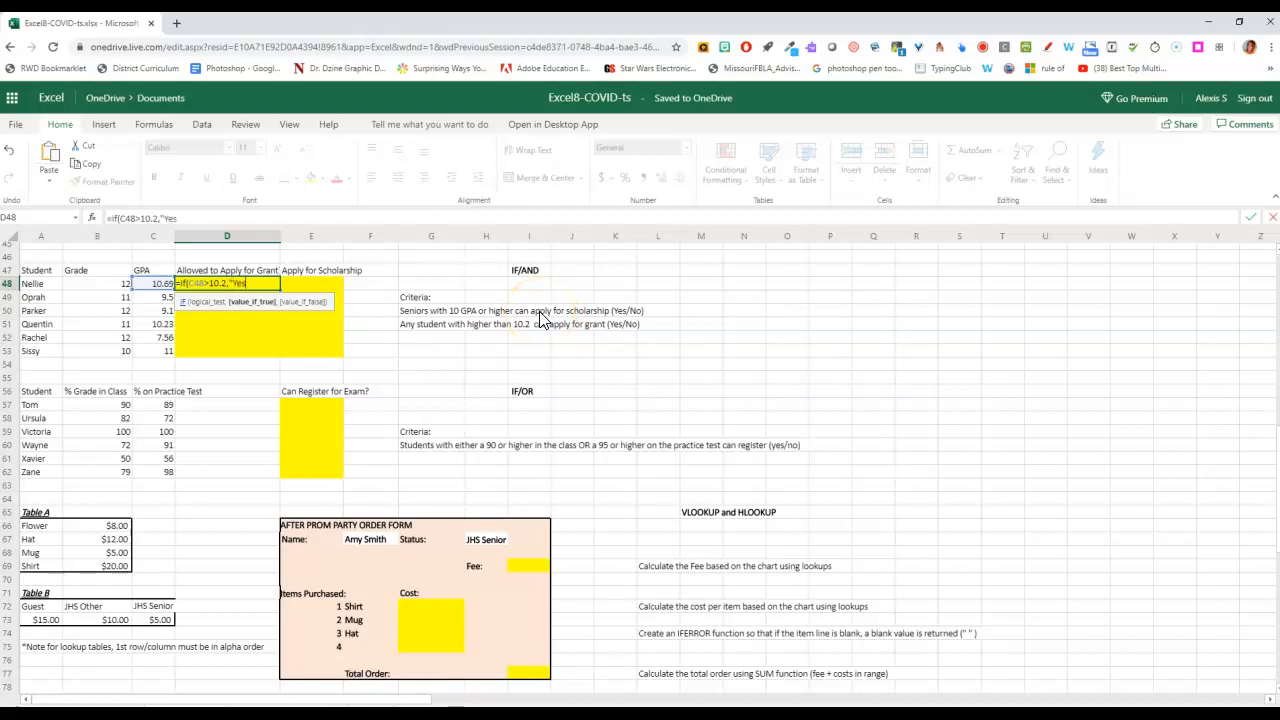
pyautogui.write(',')
pyautogui.write('"No")')
pyautogui.press('Return')
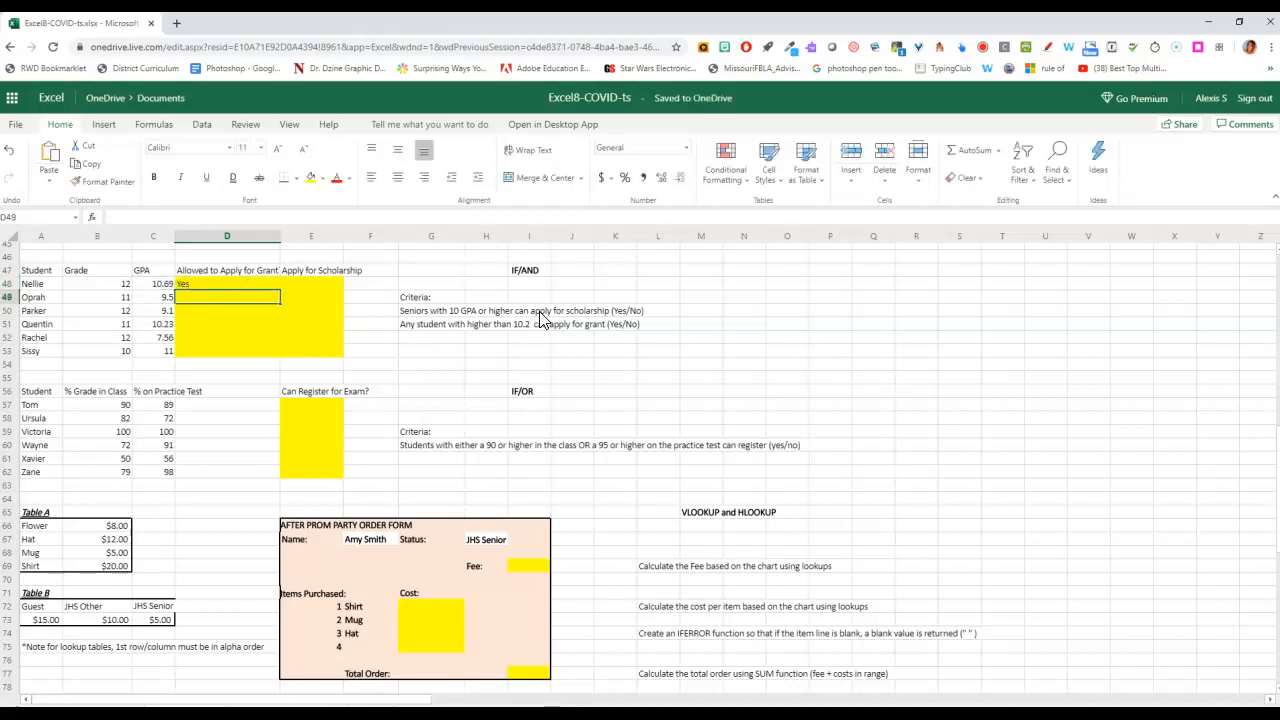
# Fill the grant formula from D48 down through D53
pyautogui.click(190, 286)
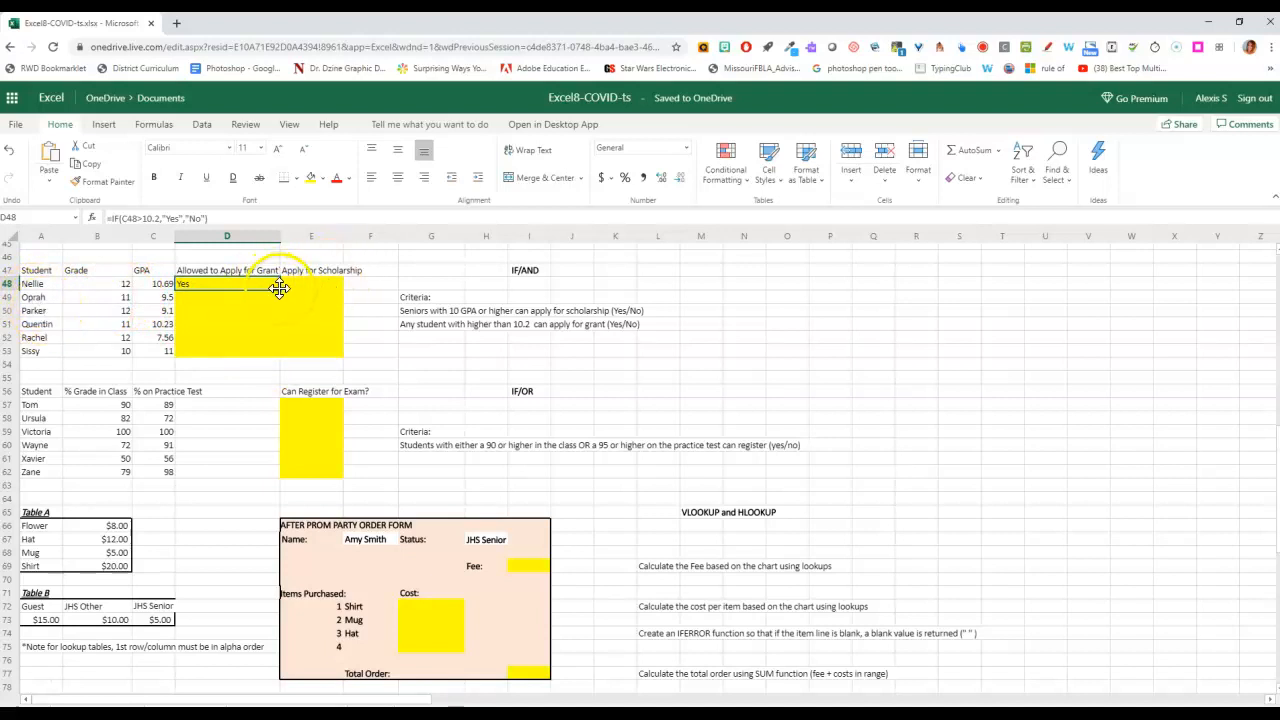
pyautogui.moveTo(280, 288); pyautogui.dragTo(280, 356)
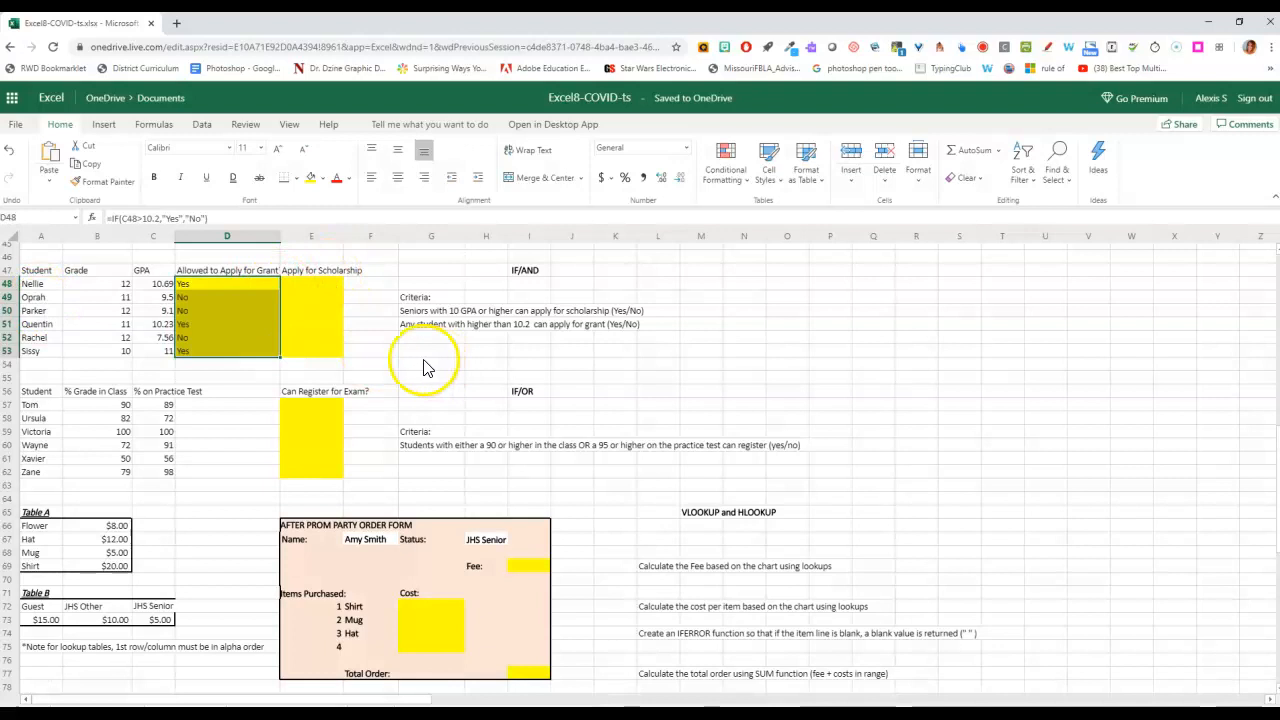
pyautogui.click(250, 377)
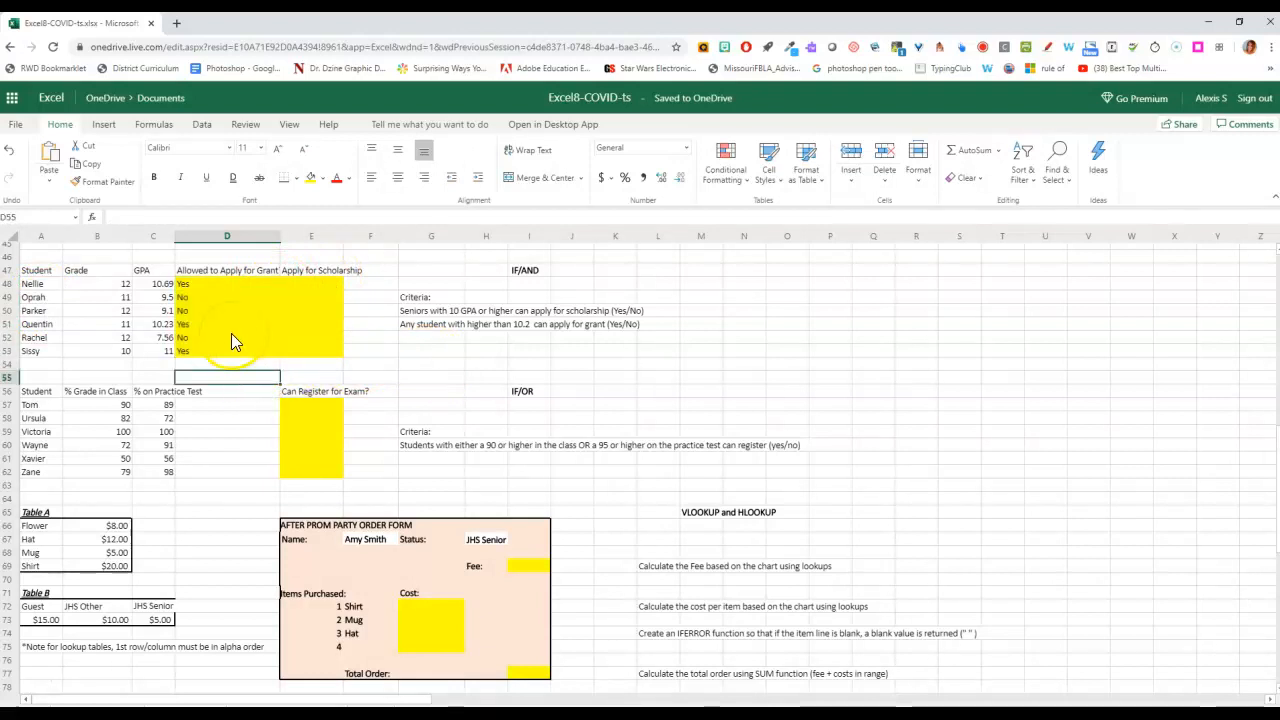
# Enter an AND formula in E48 that tests whether B48=12 and C48>=10
pyautogui.click(329, 290)
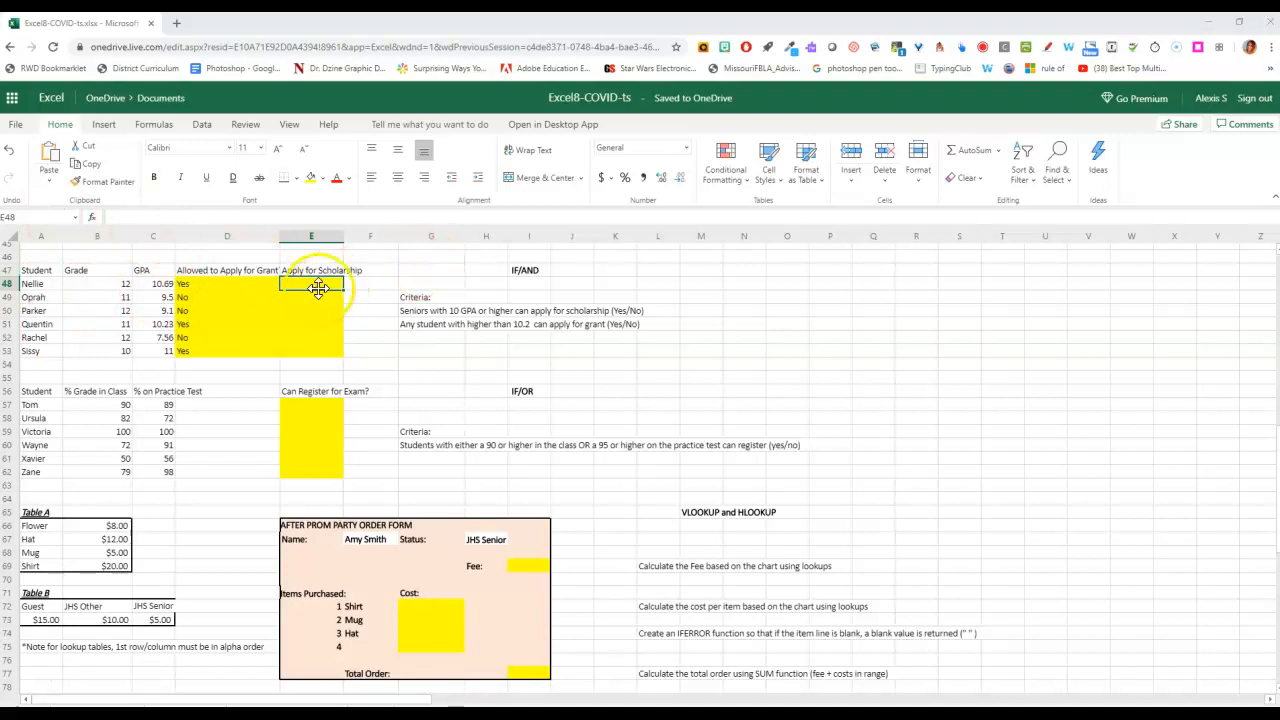
pyautogui.write('=AND(')
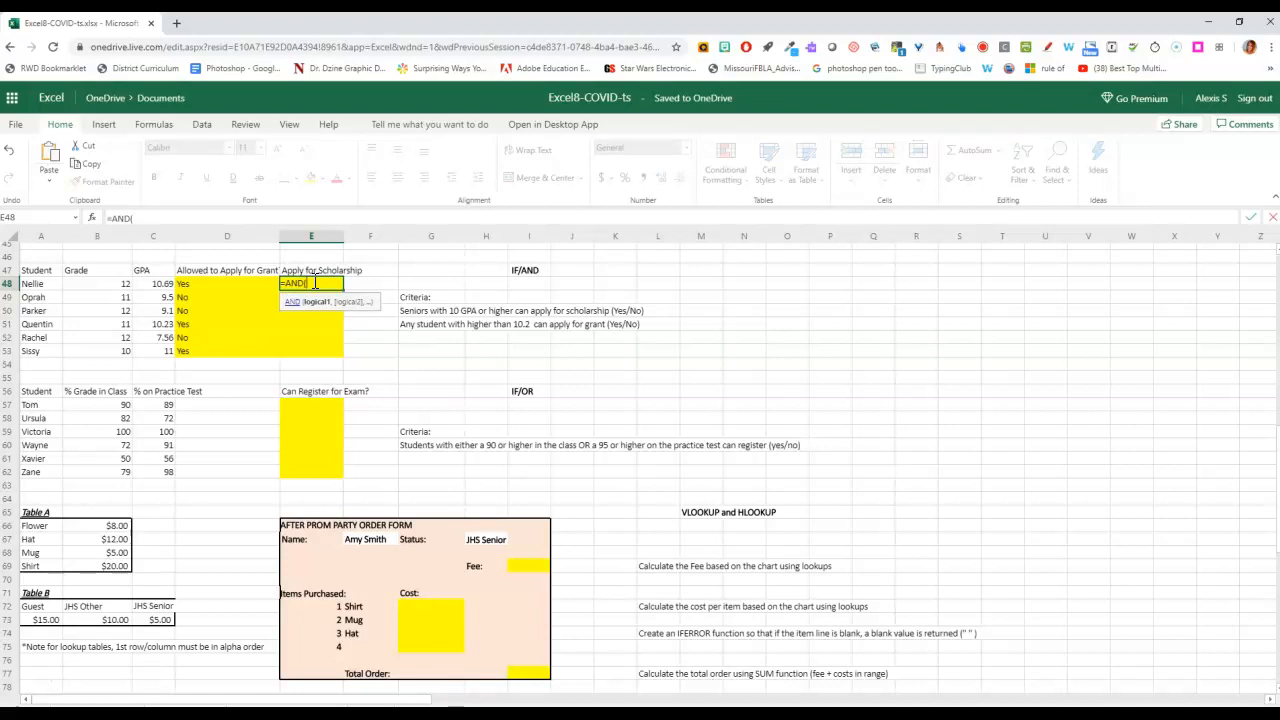
pyautogui.click(115, 285)
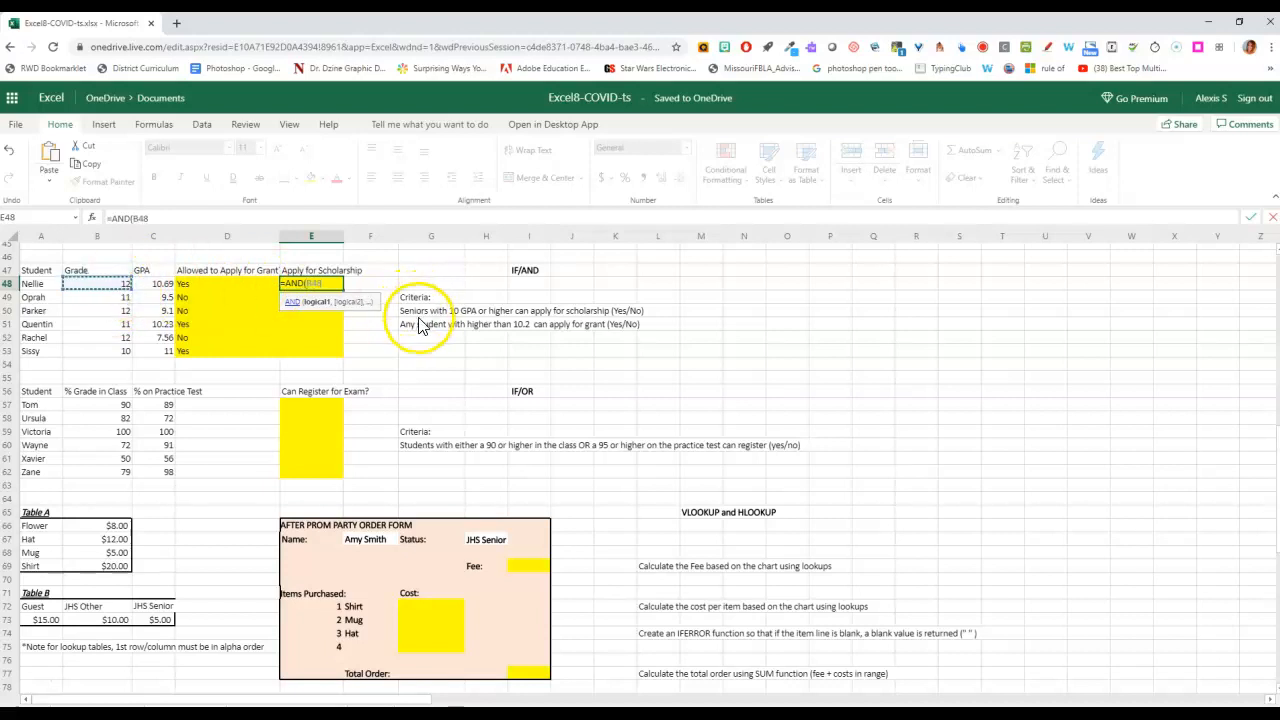
pyautogui.write('=12')
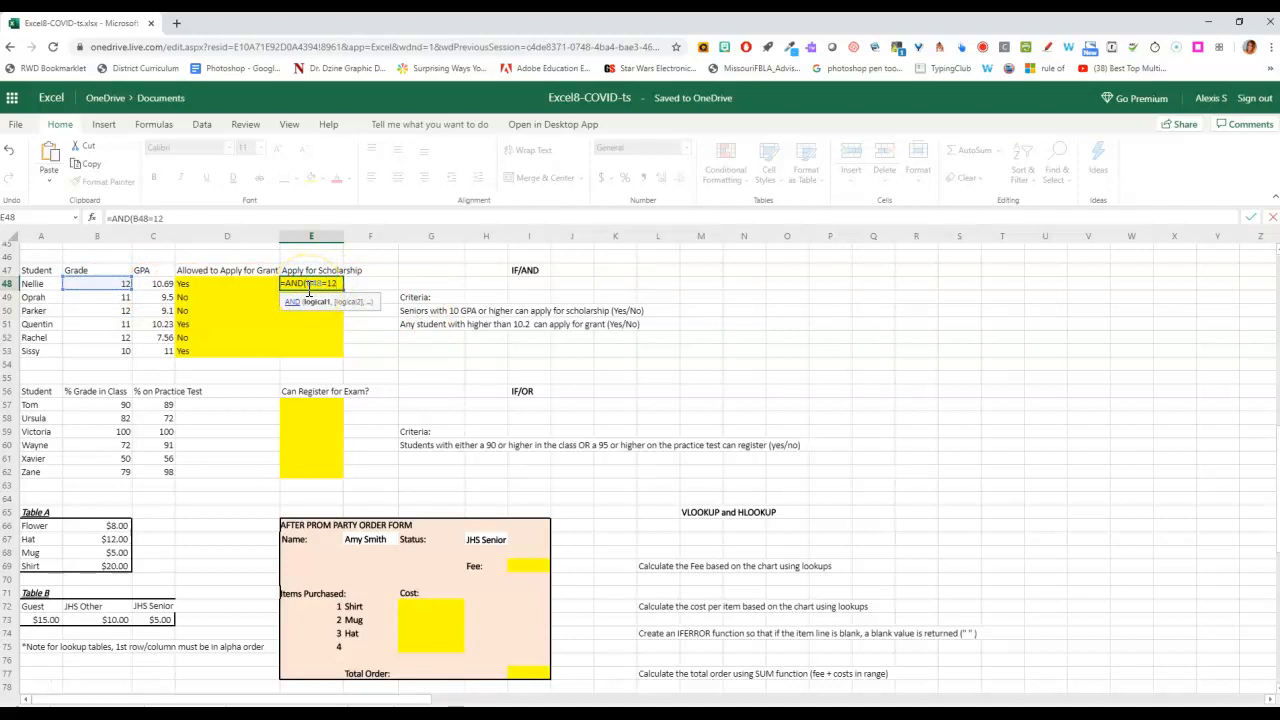
pyautogui.write(',')
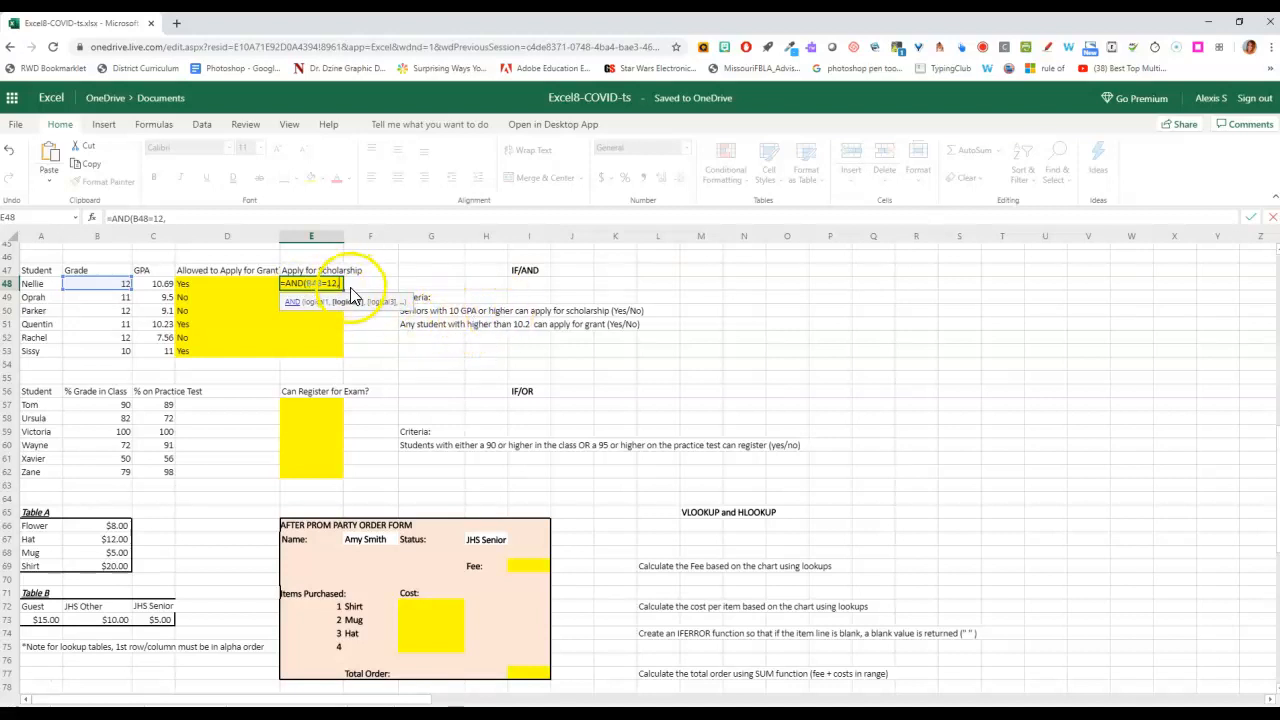
pyautogui.click(160, 284)
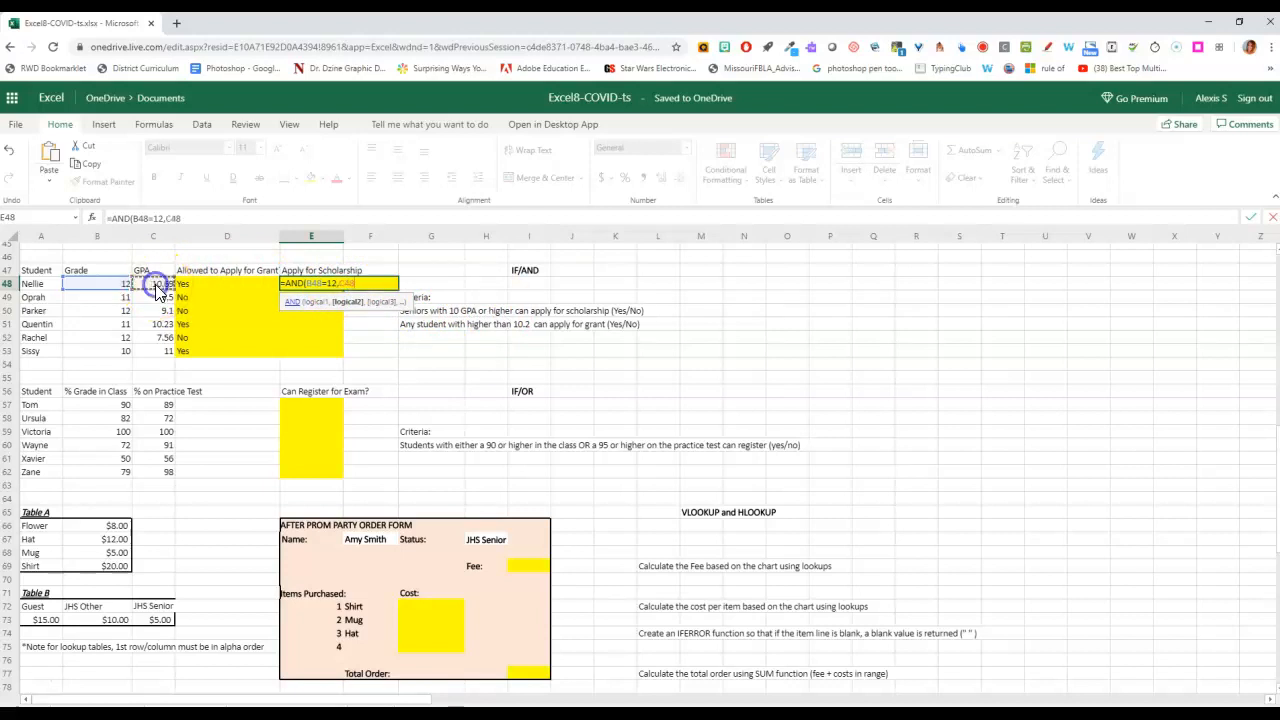
pyautogui.write('>=10)')
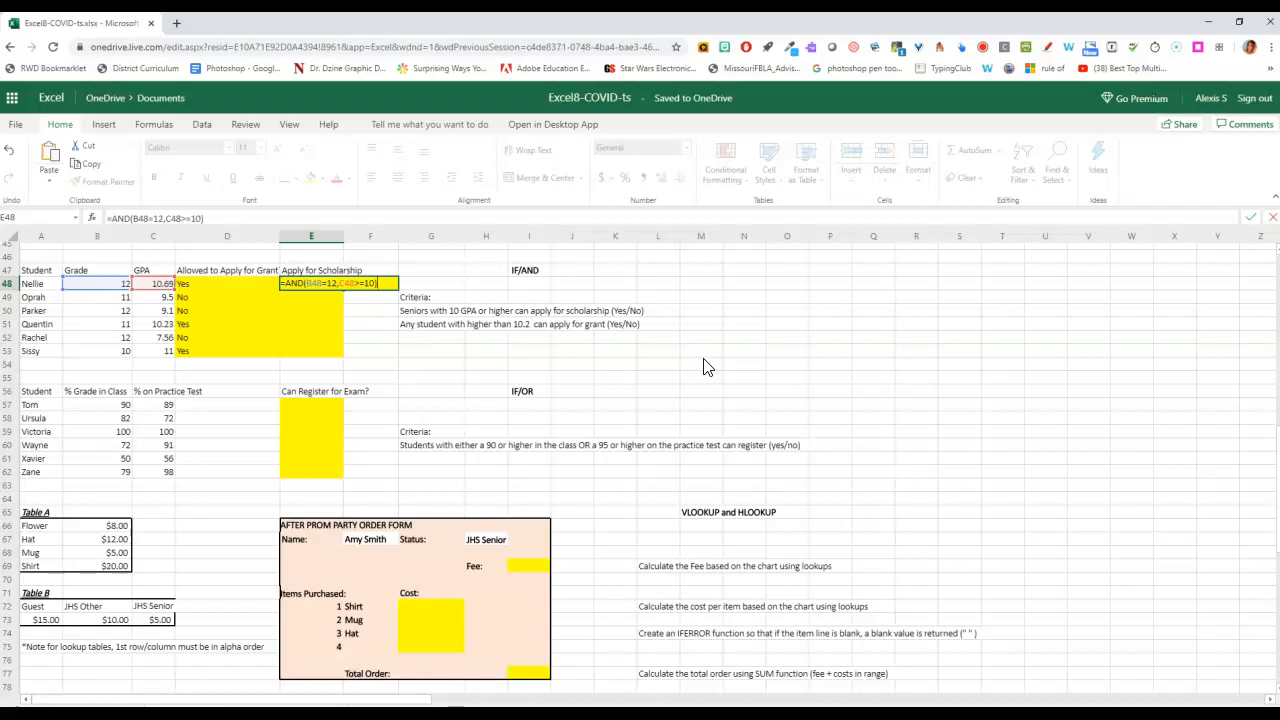
pyautogui.press('Return')
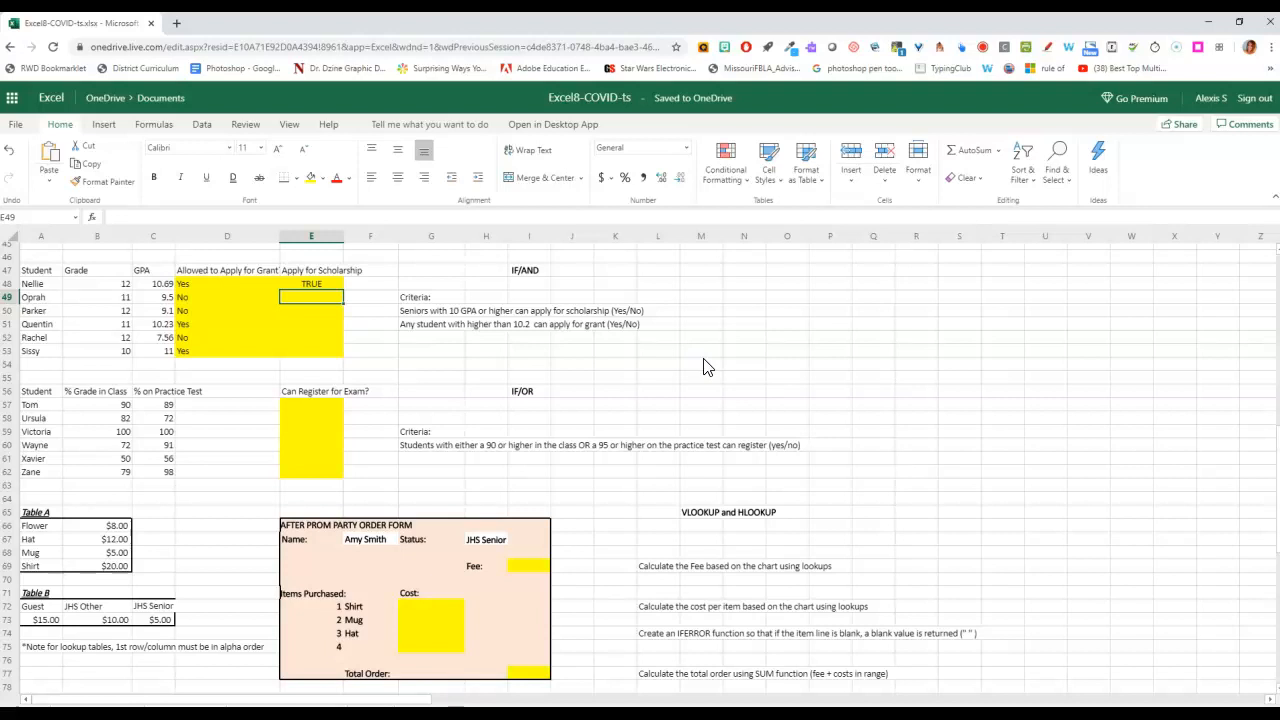
# Wrap the AND test in E48 in an IF function that returns "Yes" when true and "No" when false
pyautogui.press('Up')
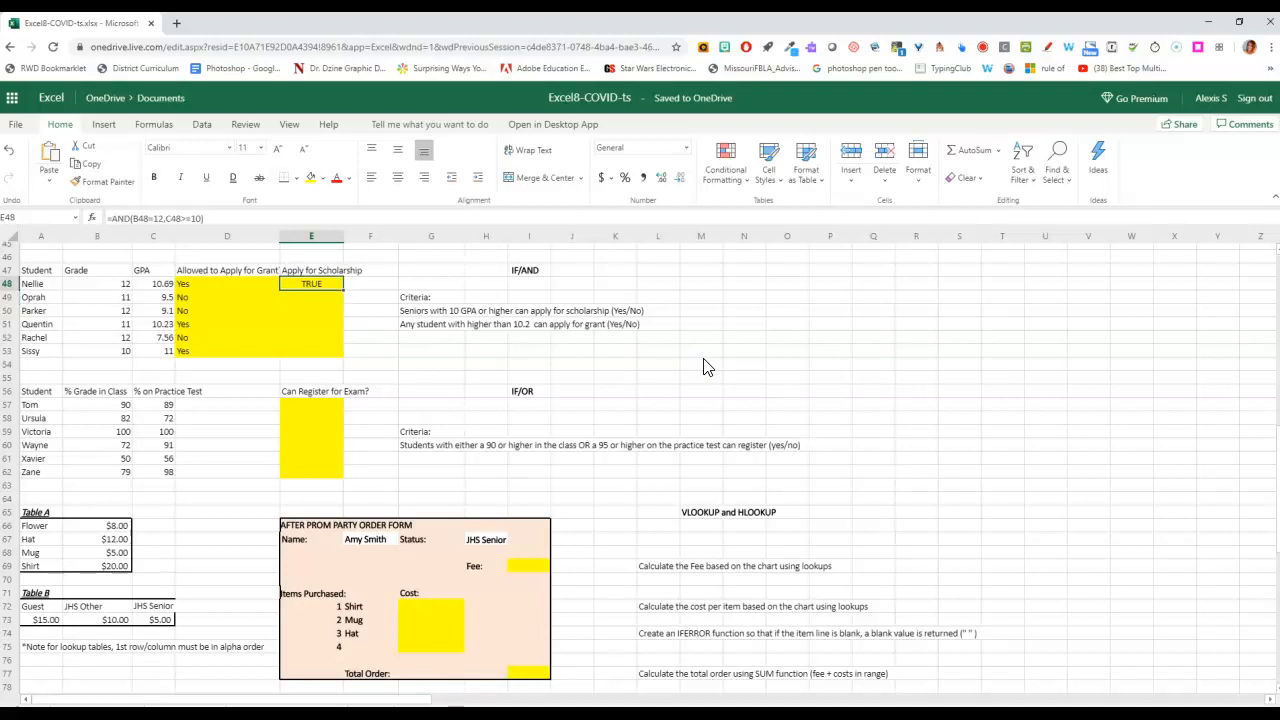
pyautogui.click(115, 218)
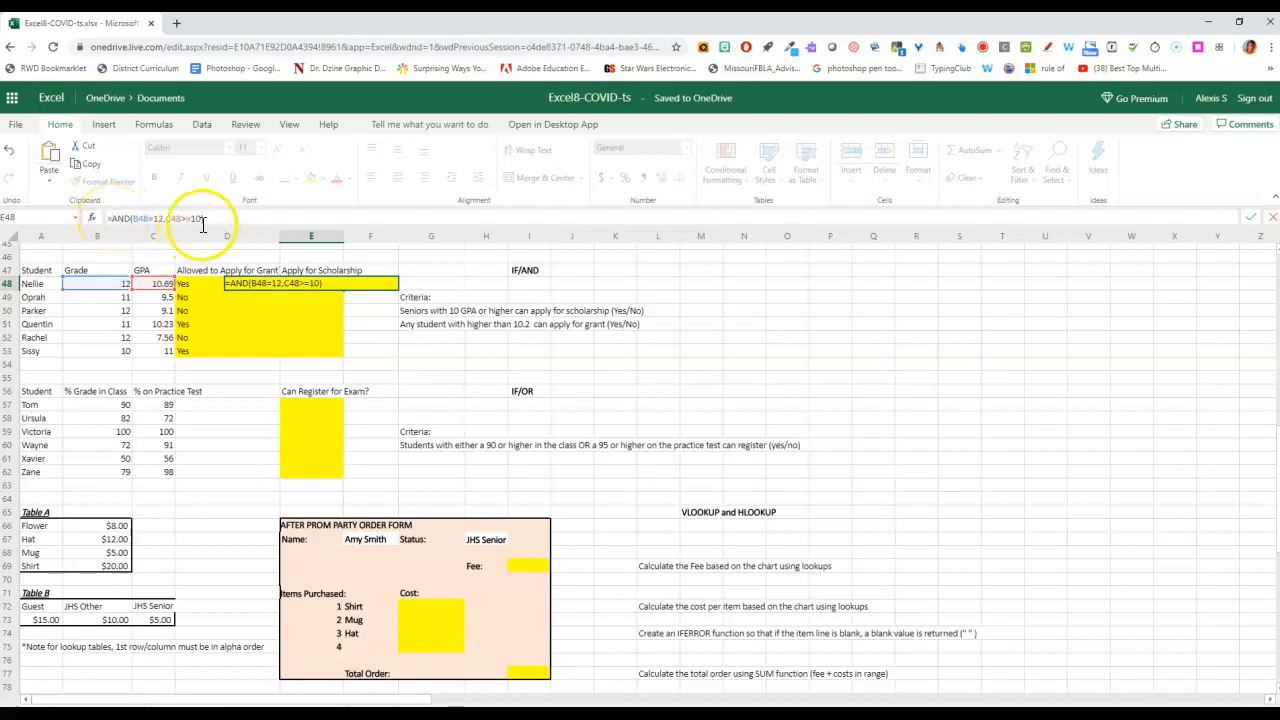
pyautogui.write('IF')
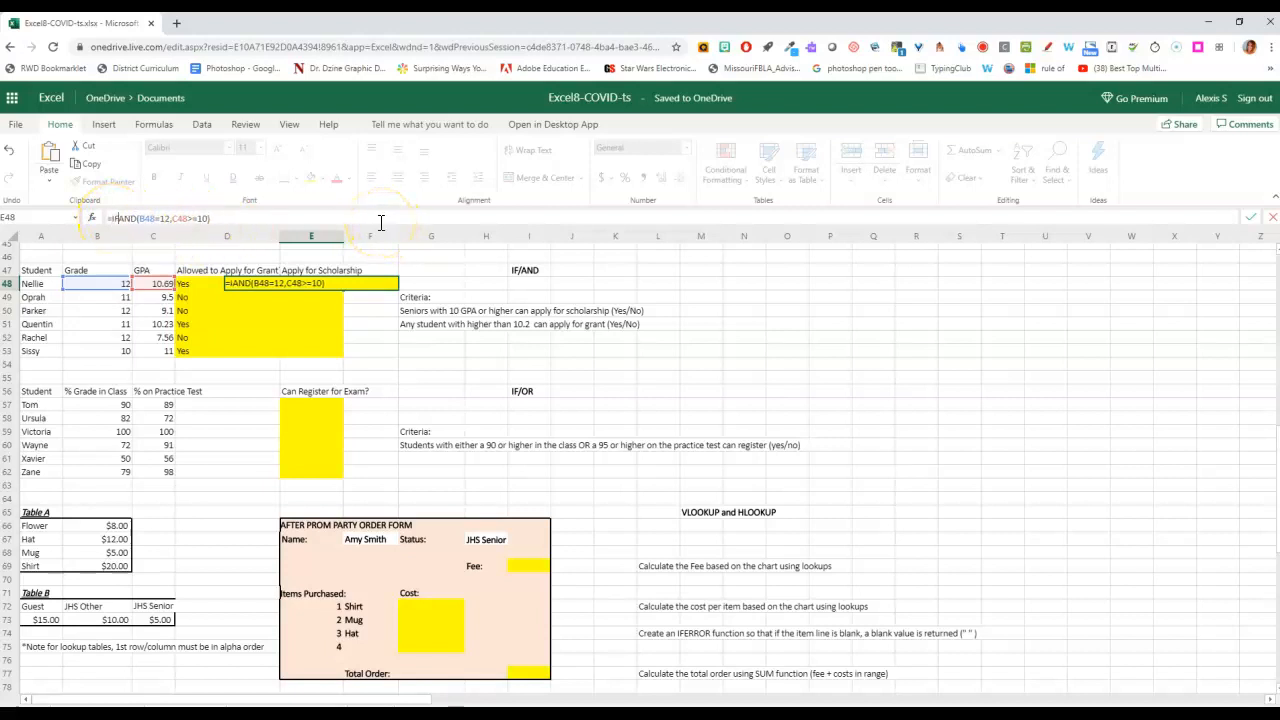
pyautogui.write('(')
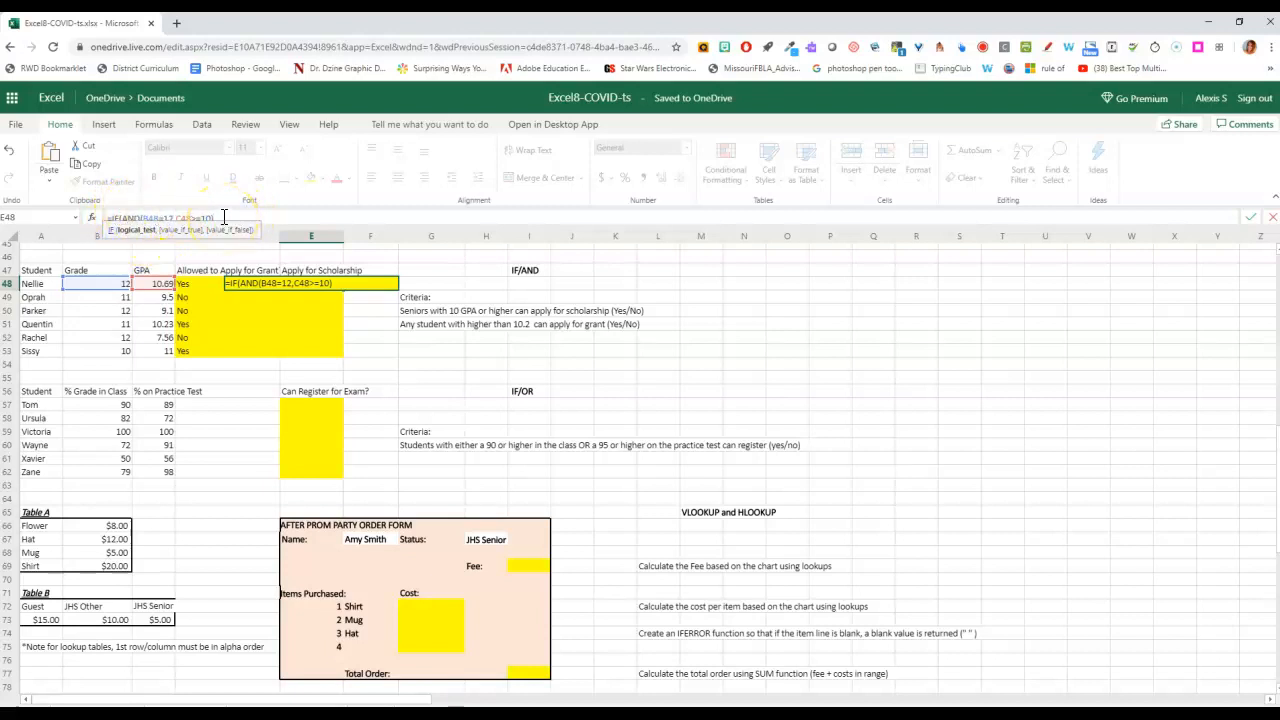
pyautogui.write(',')
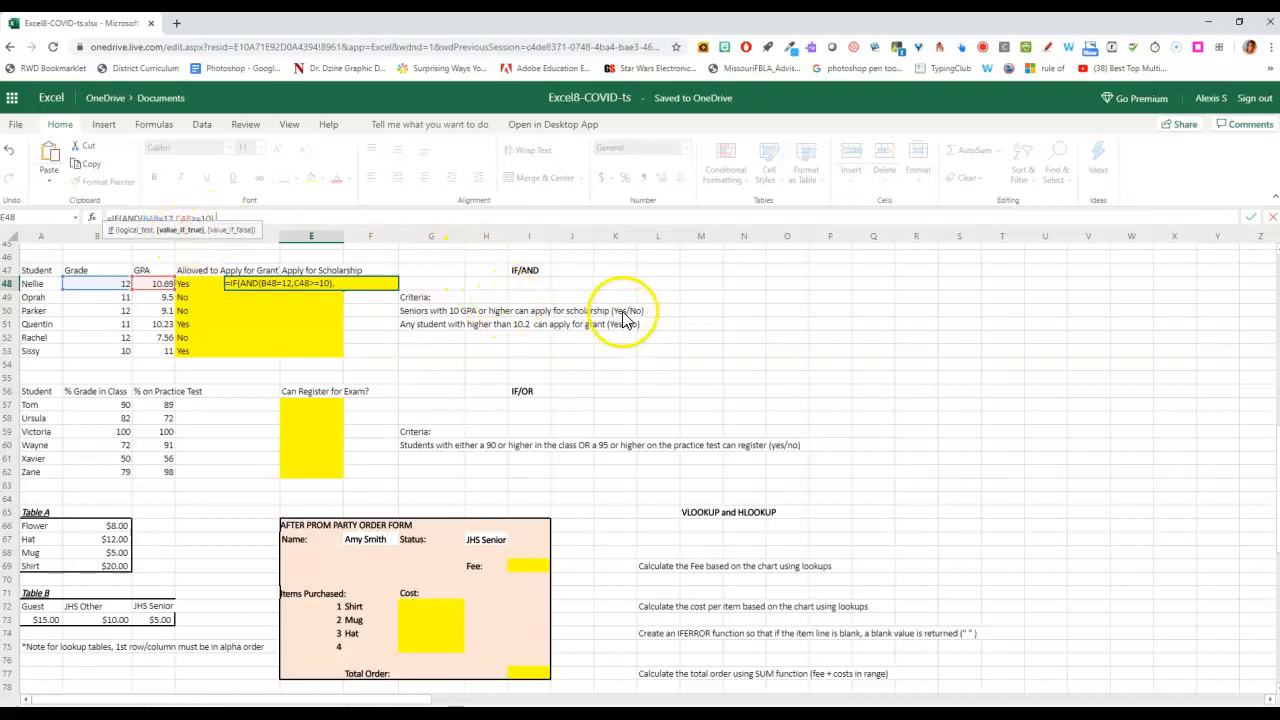
pyautogui.write('"Yes","No")')
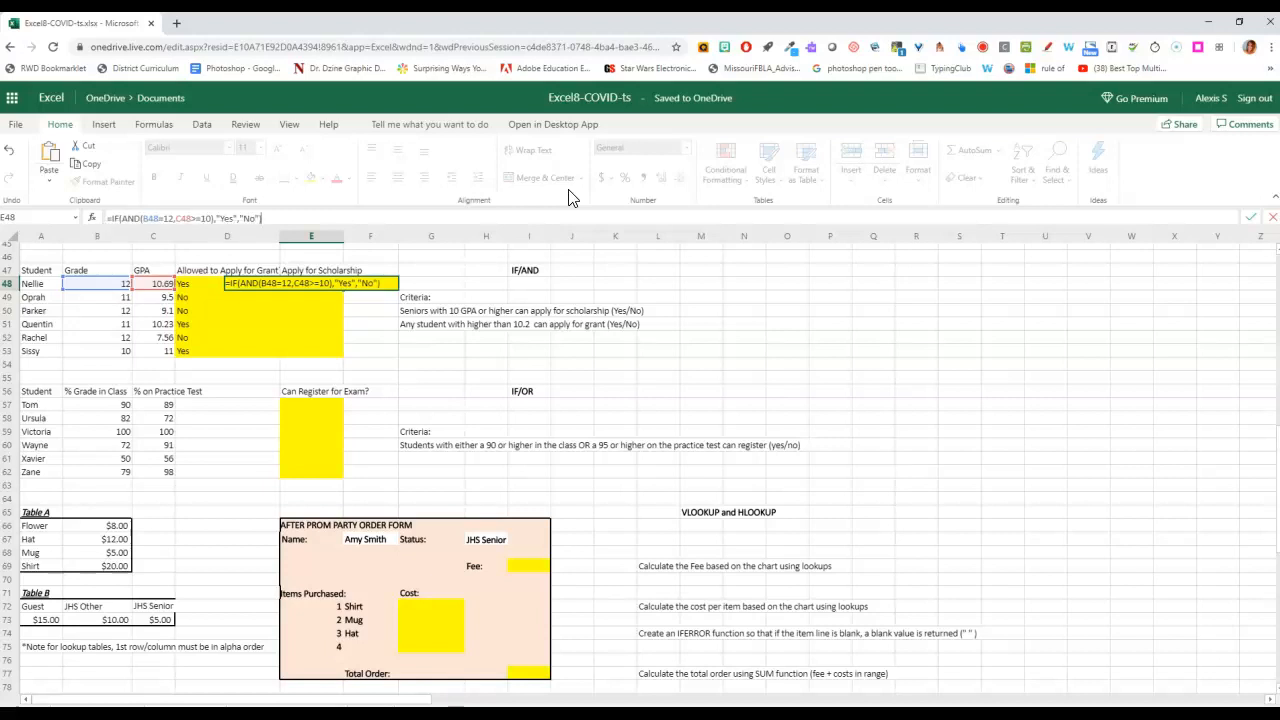
pyautogui.press('Return')
# Fill the scholarship formula from E48 down through E53
pyautogui.click(340, 287)
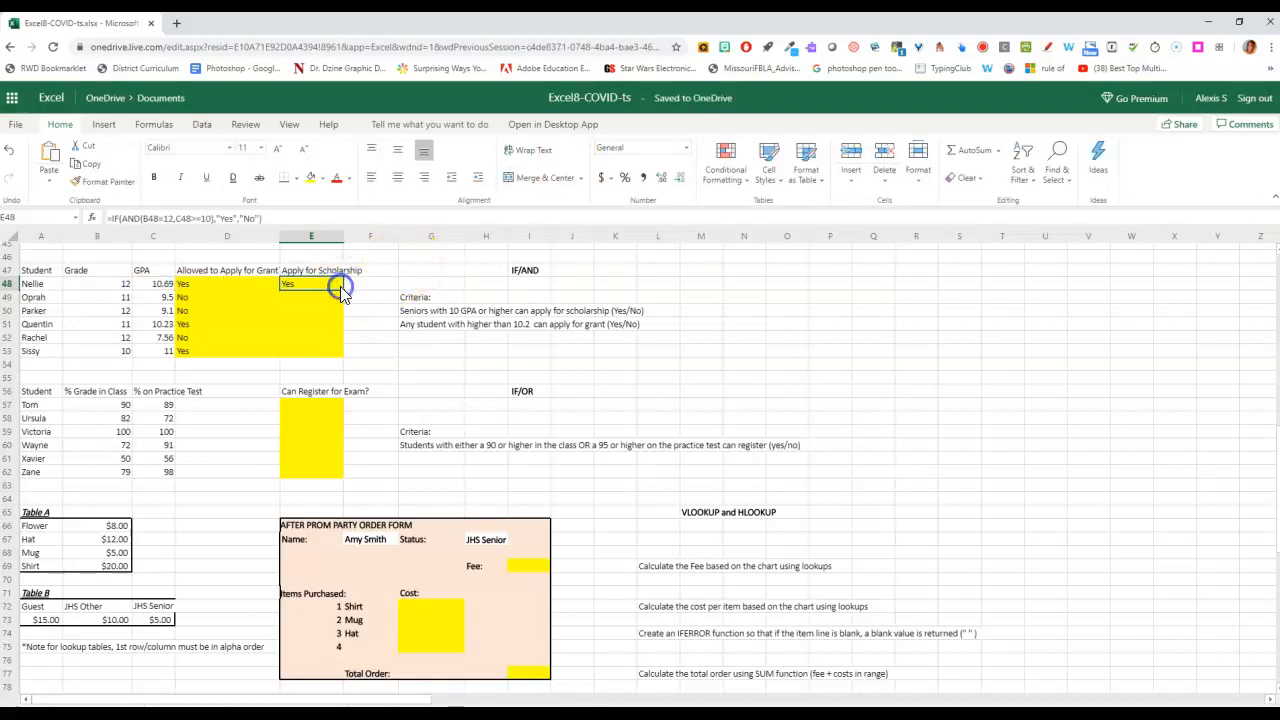
pyautogui.moveTo(343, 290); pyautogui.dragTo(343, 352)
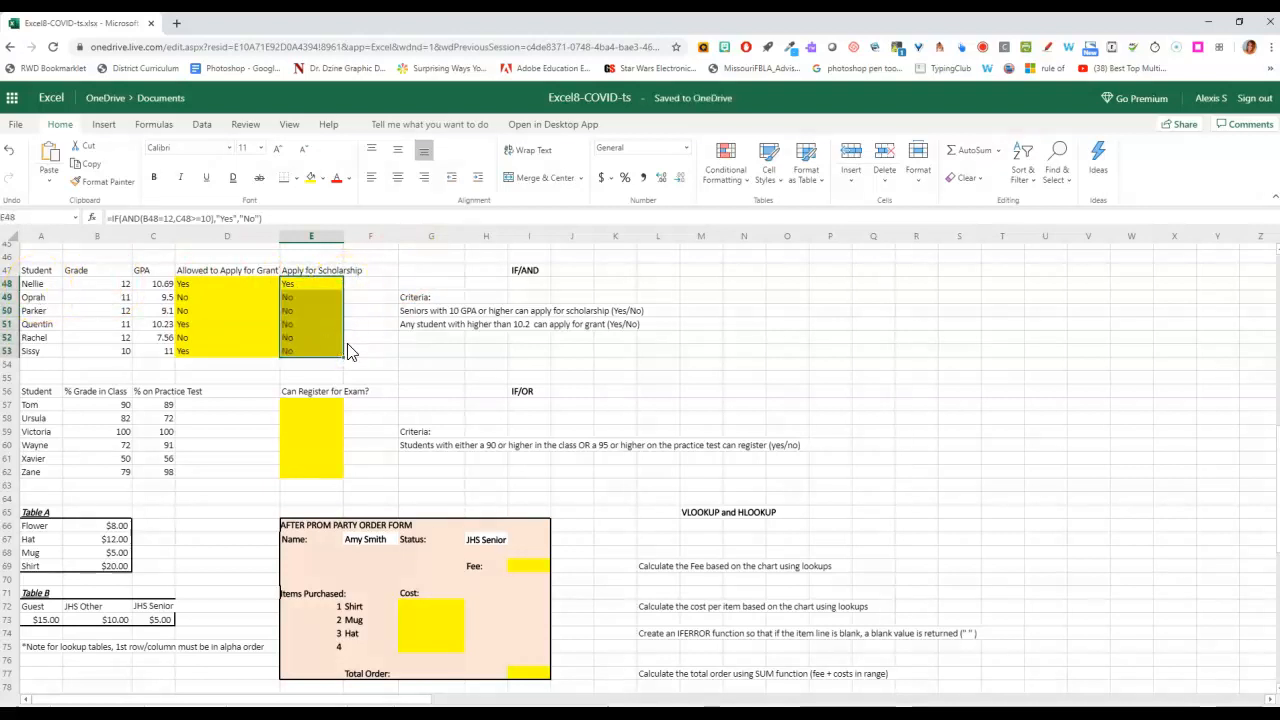
pyautogui.click(375, 350)
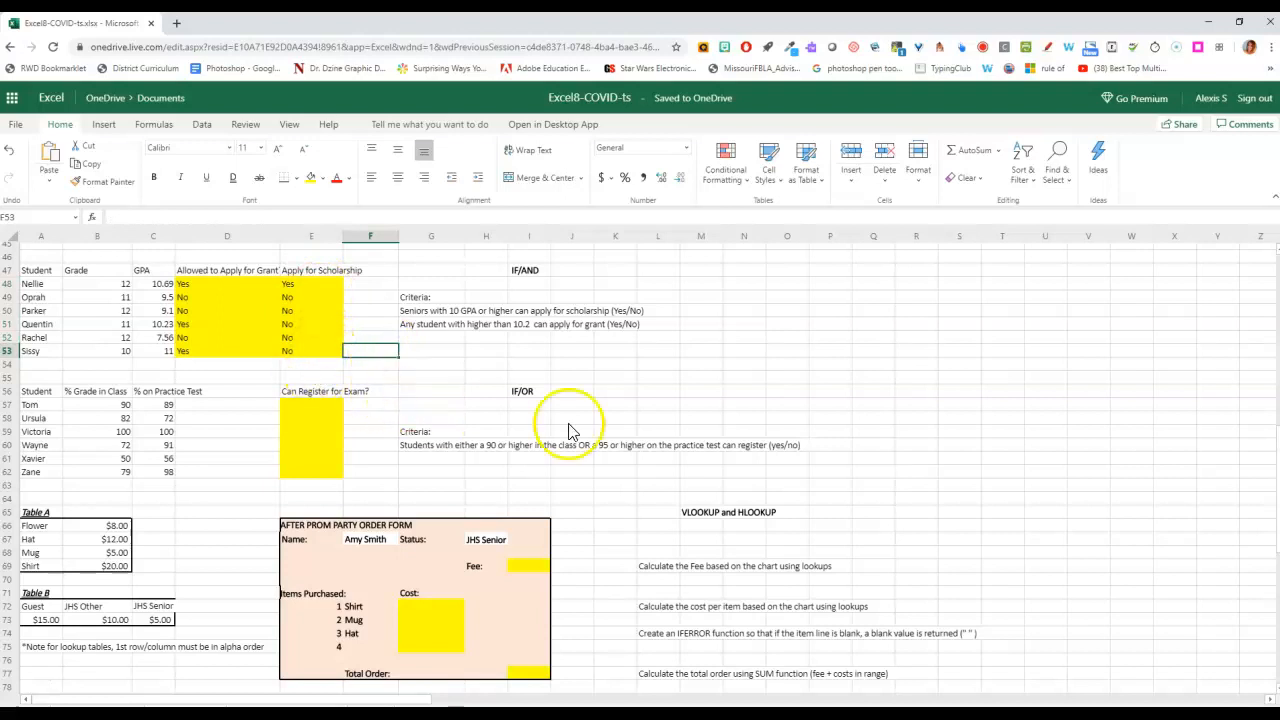
# Enter an OR formula in E57 that tests whether B57>=90 or C57>=95
pyautogui.click(528, 393)
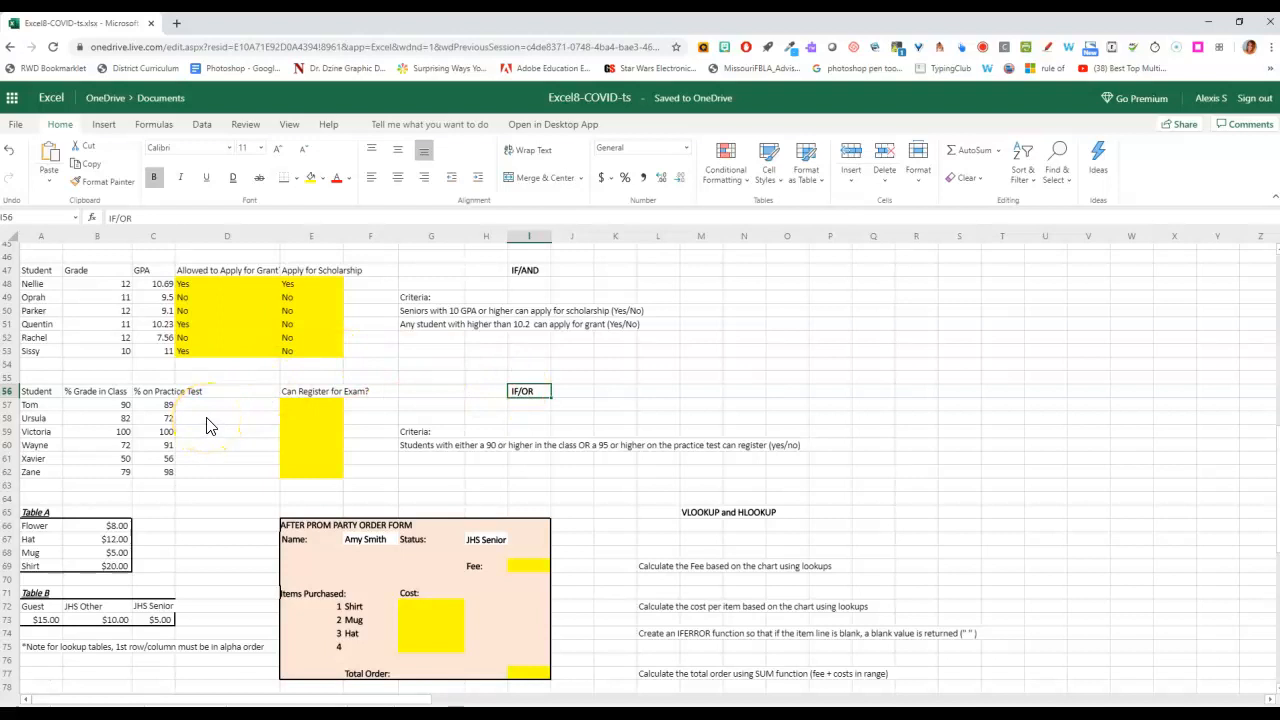
pyautogui.click(429, 448)
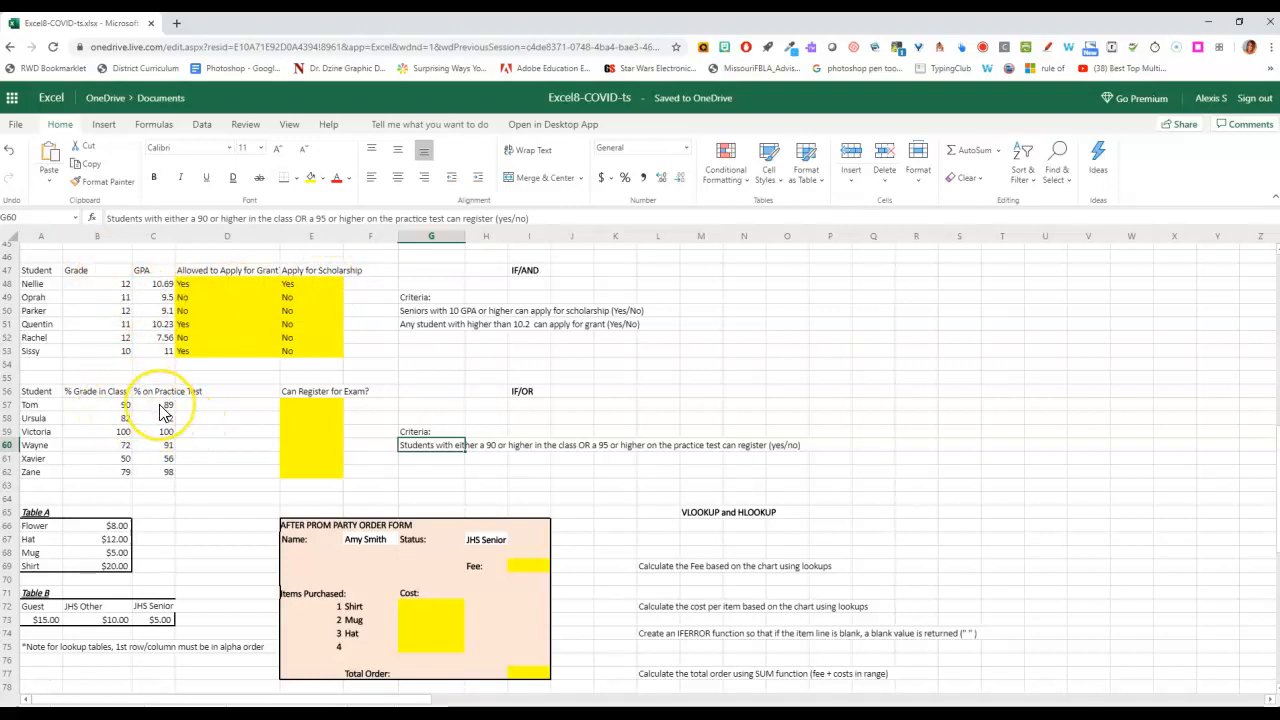
pyautogui.click(321, 404)
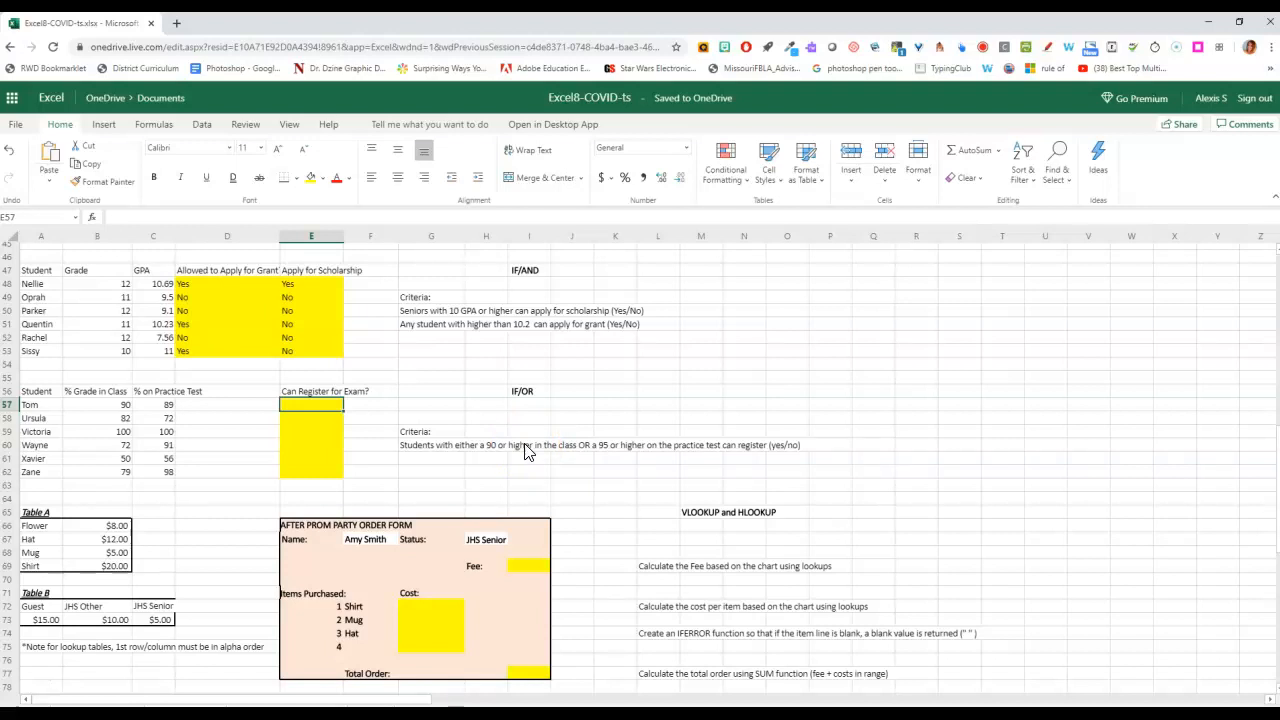
pyautogui.write('=OR(')
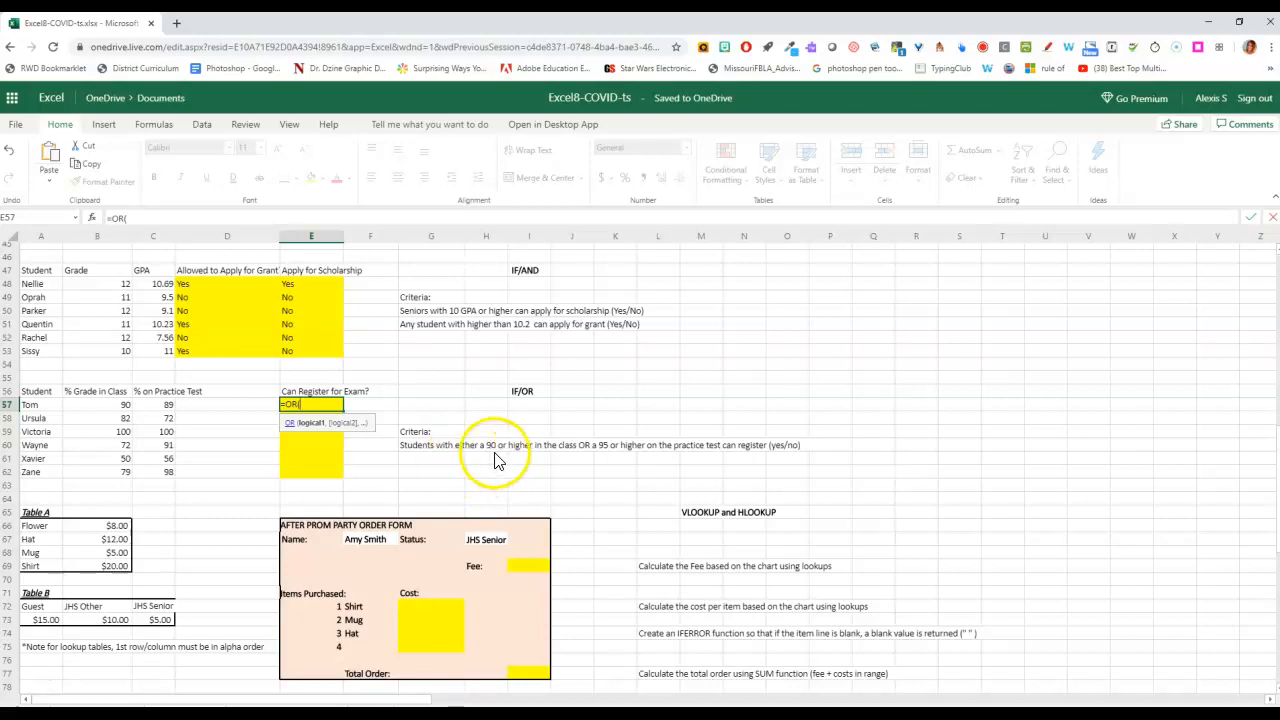
pyautogui.click(114, 409)
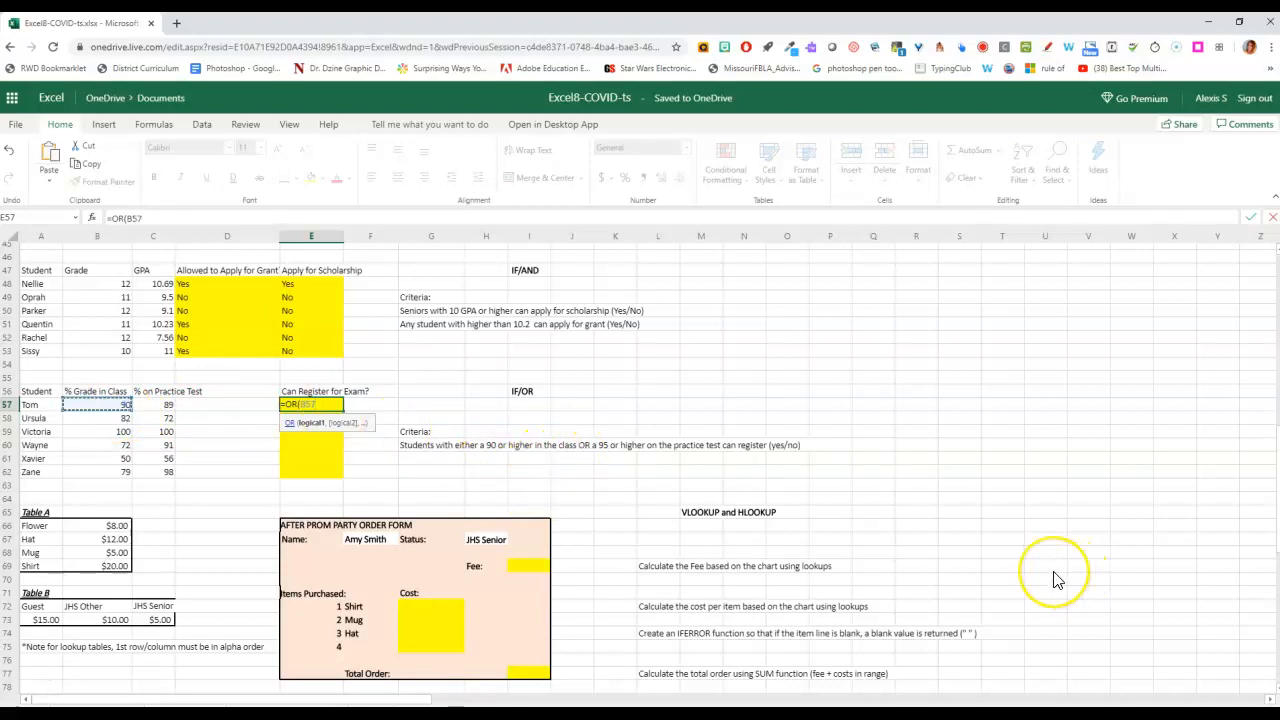
pyautogui.write('>=90)')
pyautogui.press('BackSpace')
pyautogui.write(',')
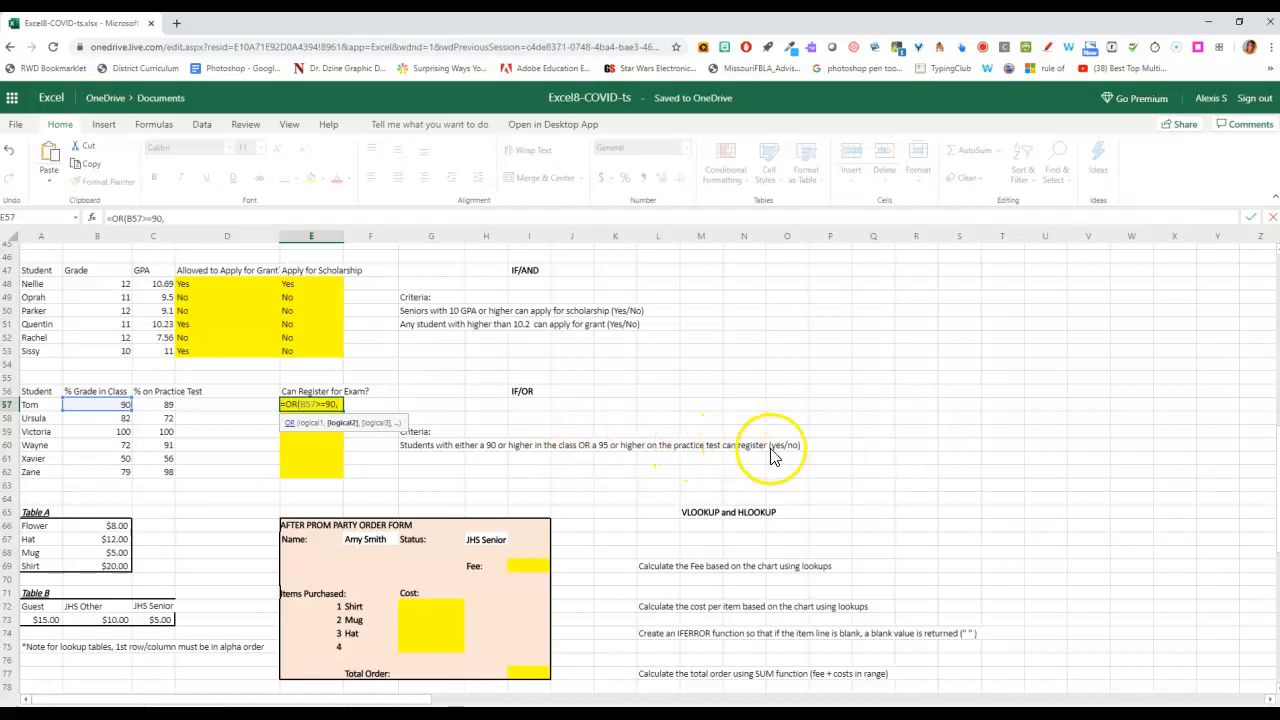
pyautogui.click(166, 408)
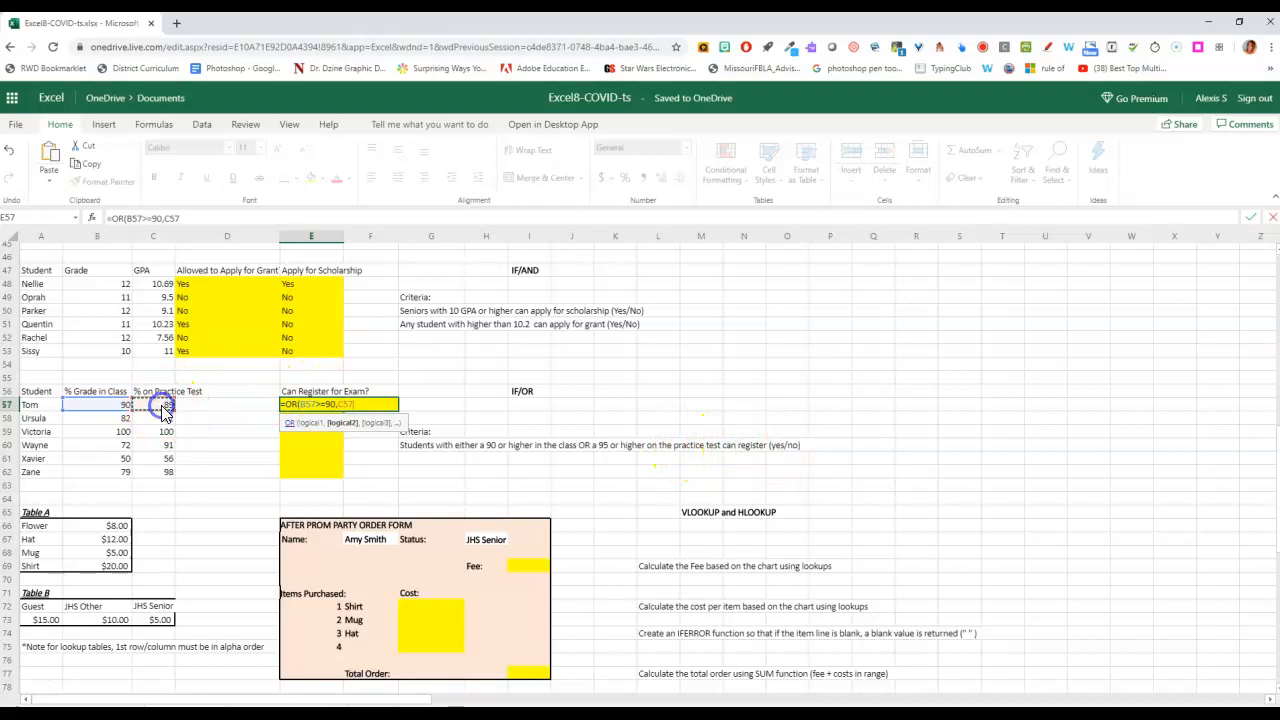
pyautogui.write('>=95)')
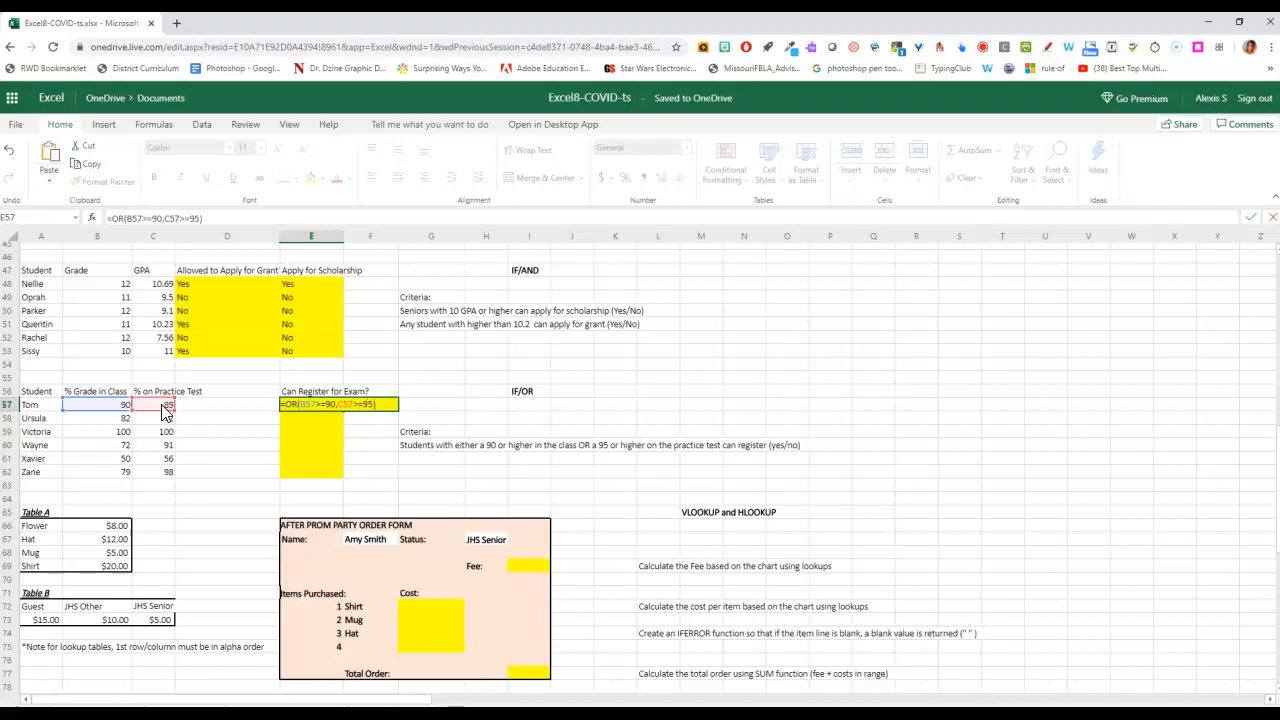
pyautogui.press('Return')
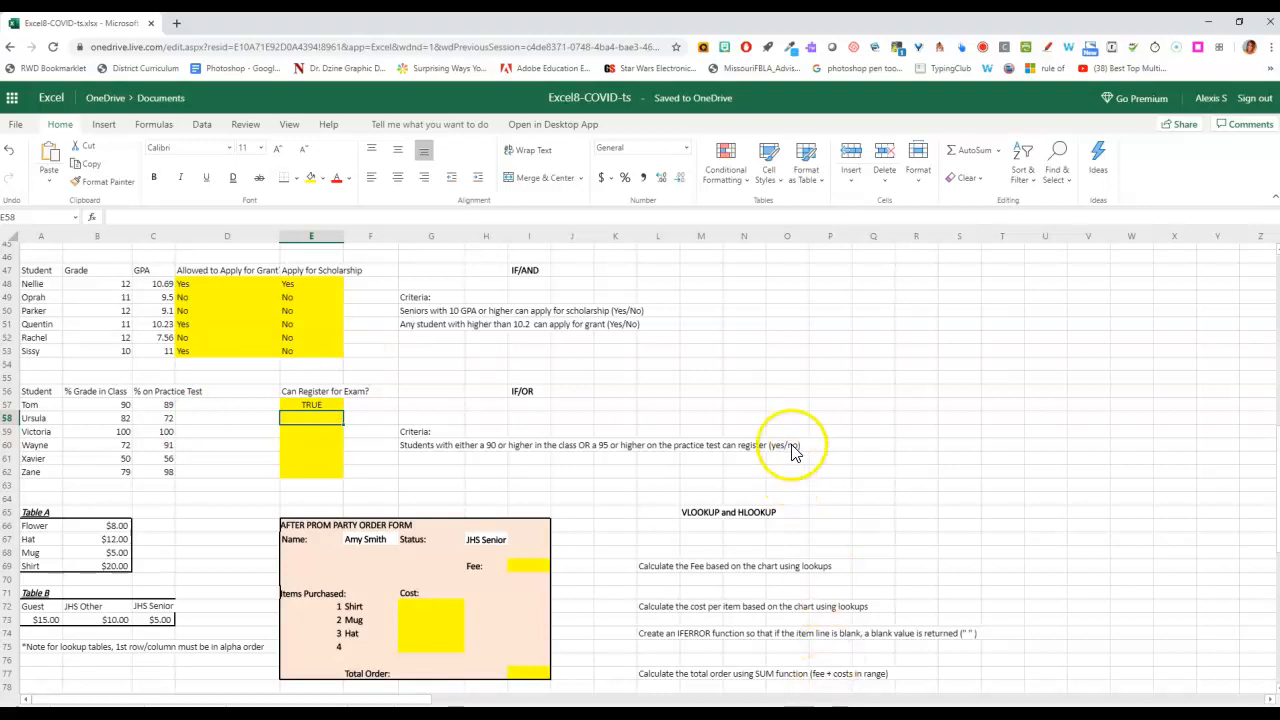
# Wrap the OR test in E57 in an IF function that returns "yes" when true and "no" when false
pyautogui.click(305, 404)
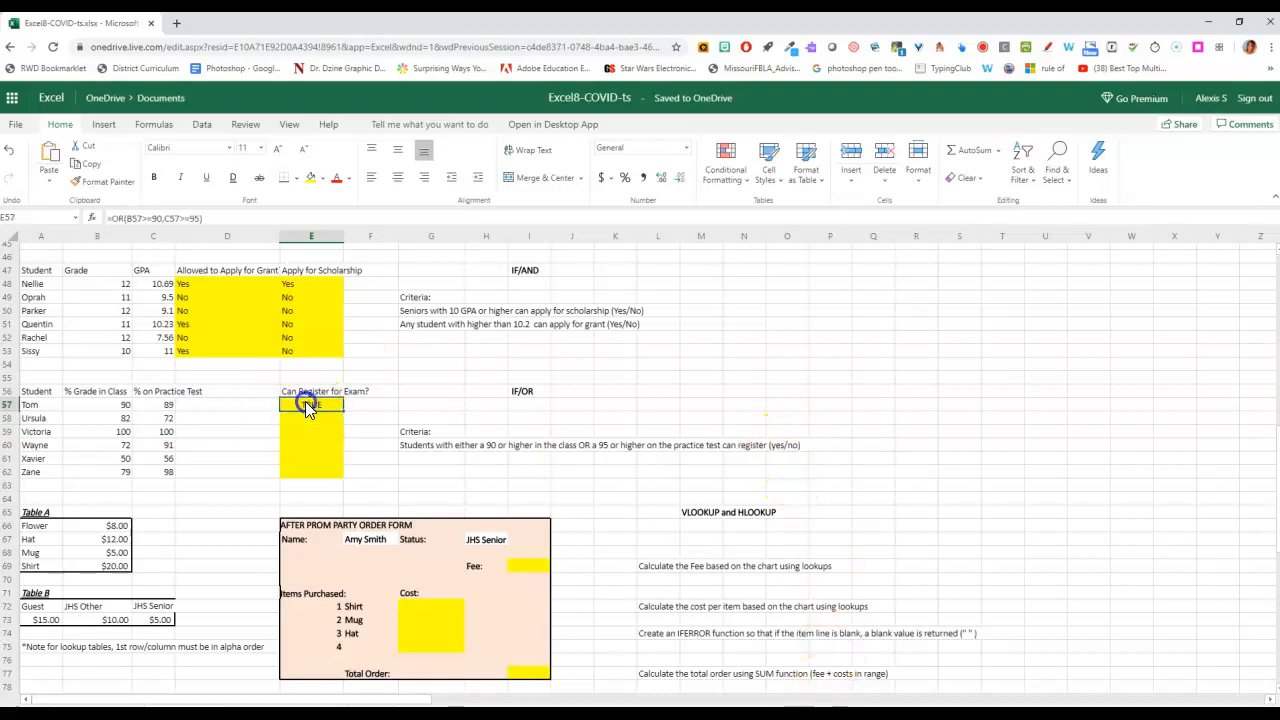
pyautogui.doubleClick(303, 404)
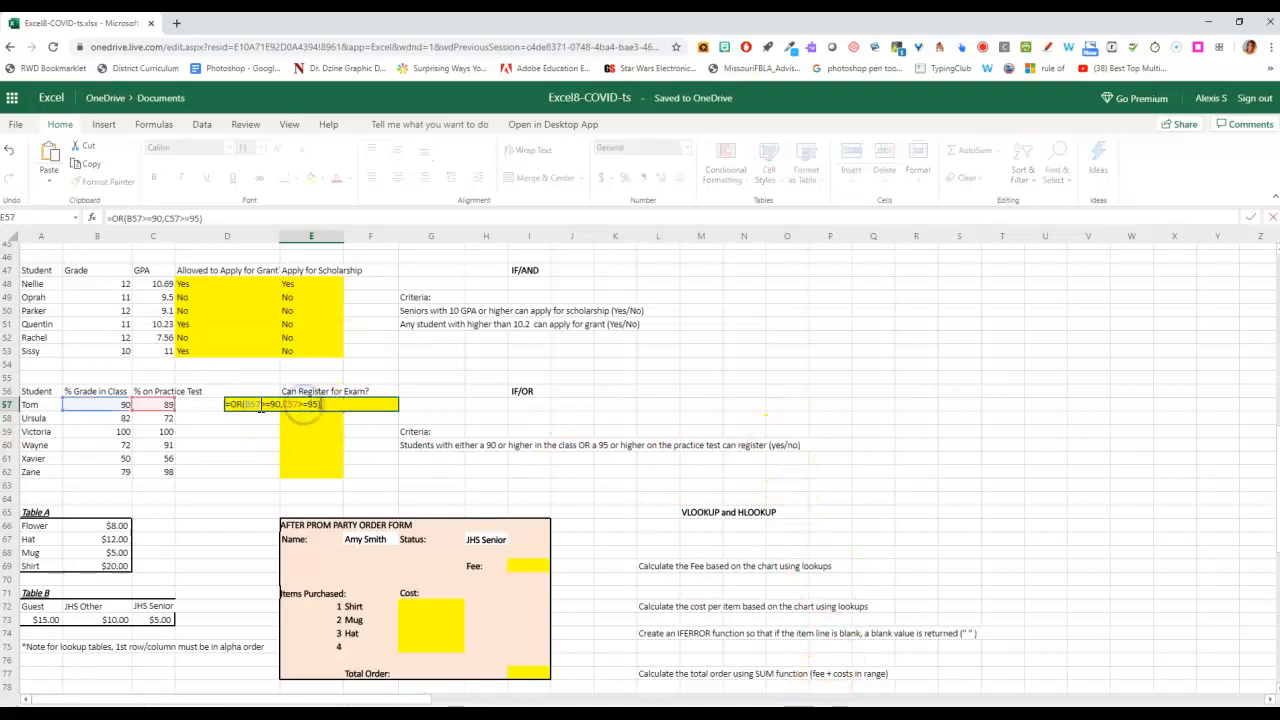
pyautogui.click(232, 405)
pyautogui.write('IF(')
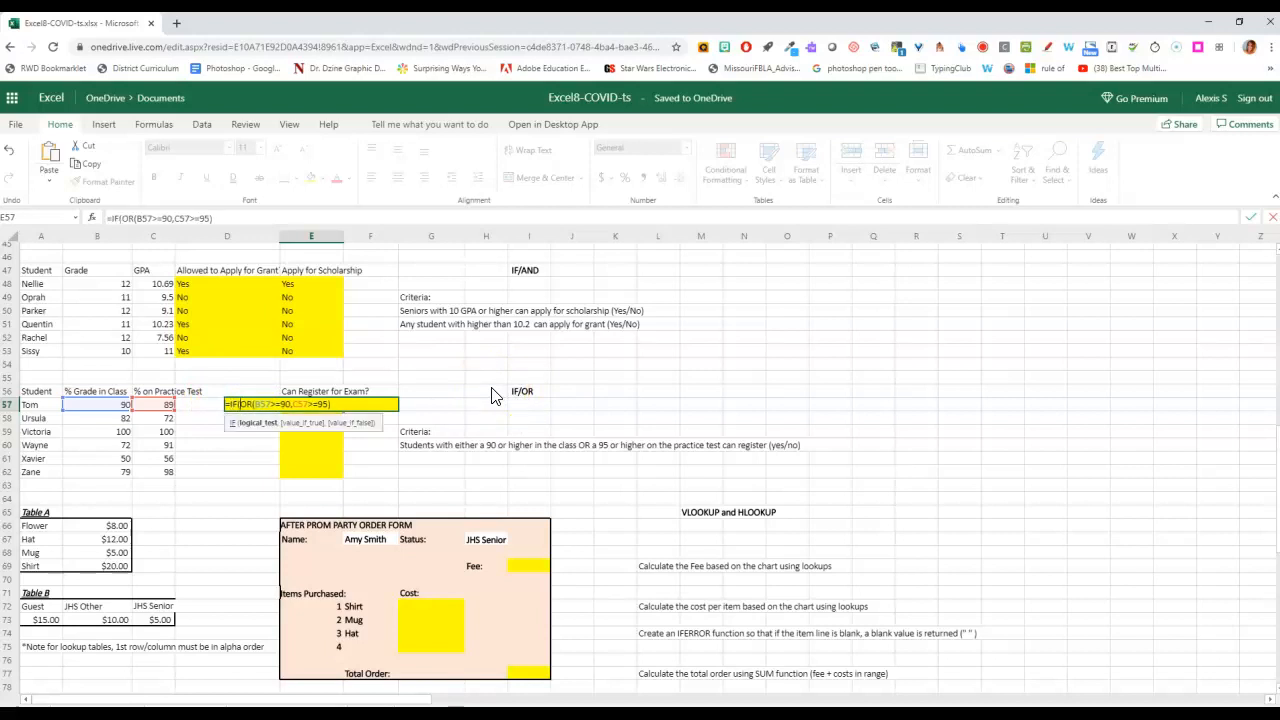
pyautogui.moveTo(242, 404); pyautogui.dragTo(334, 399)
pyautogui.click(336, 401)
pyautogui.write(',')
pyautogui.write('"yes",n')
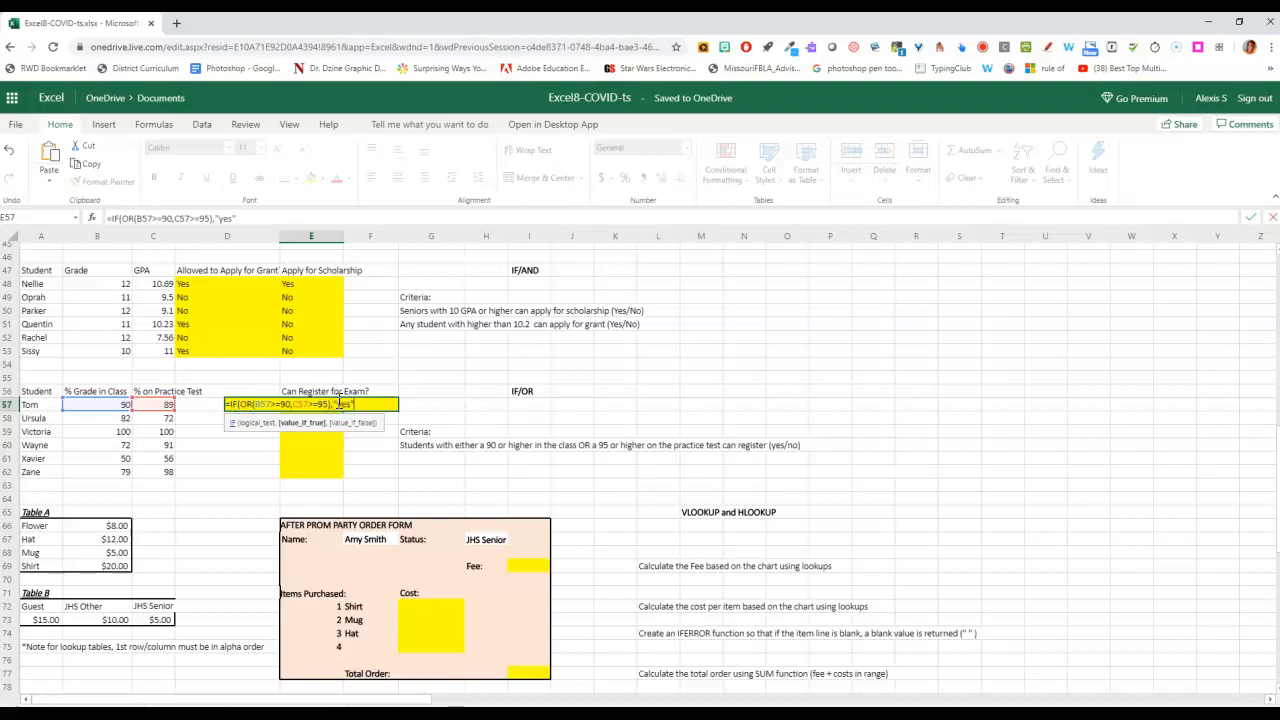
pyautogui.press('BackSpace')
pyautogui.write('"no")')
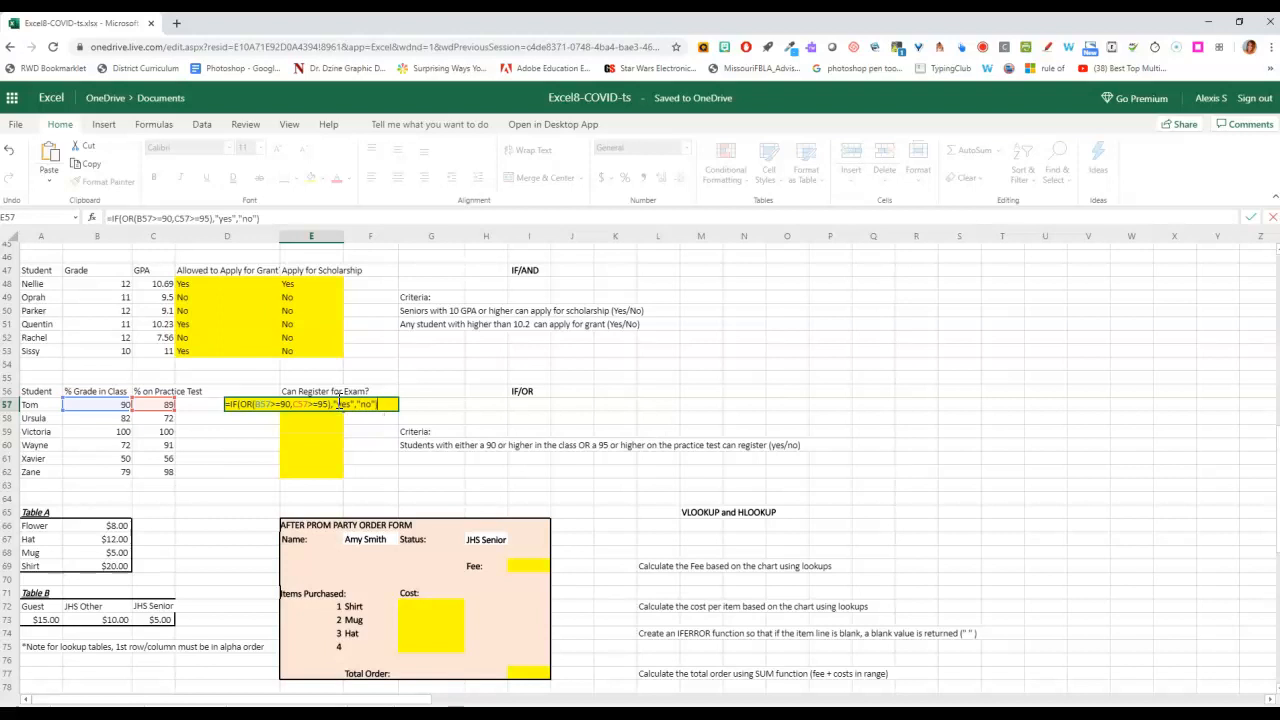
pyautogui.press('Return')
# Fill the exam registration formula from E57 down through E62
pyautogui.click(333, 405)
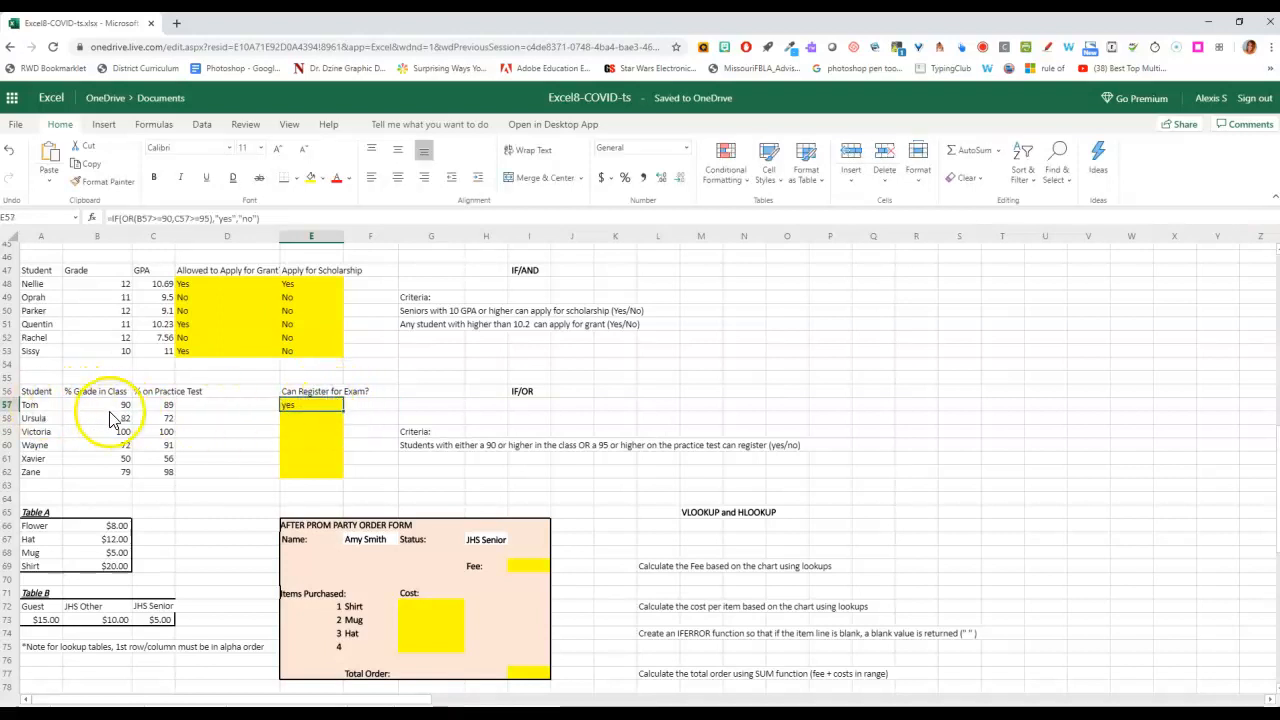
pyautogui.moveTo(343, 411); pyautogui.dragTo(343, 472)
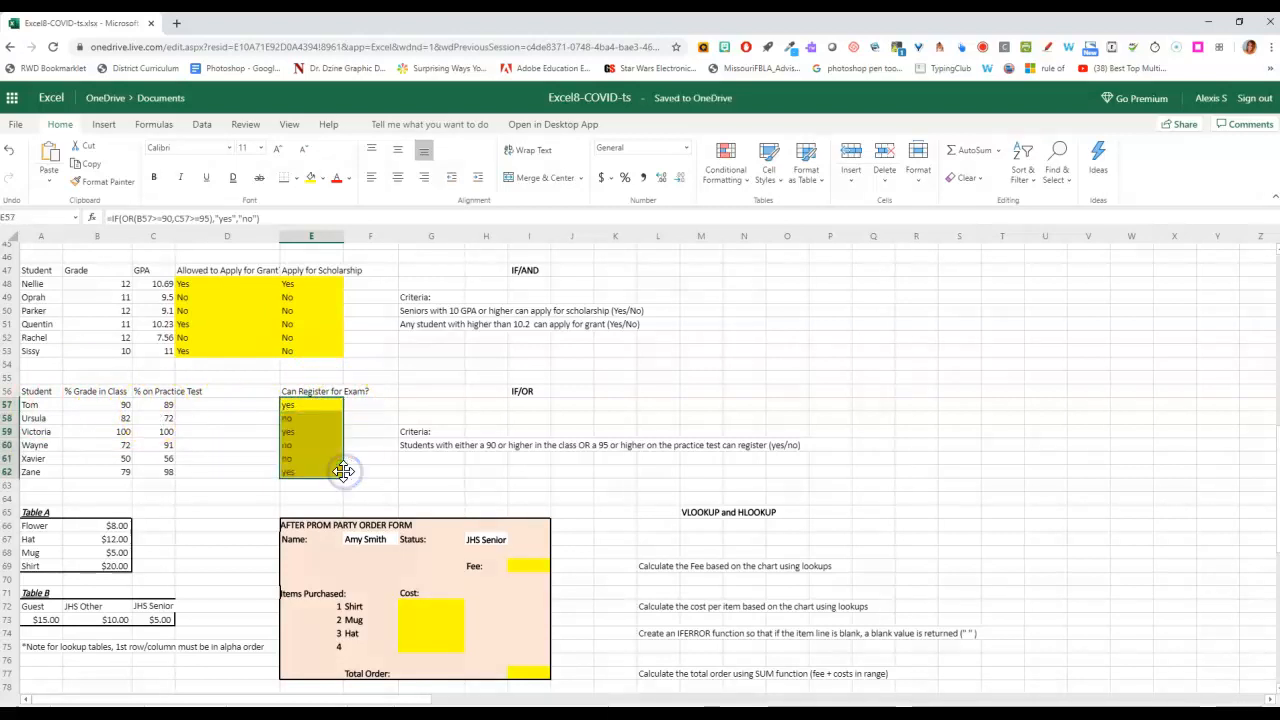
pyautogui.click(416, 476)
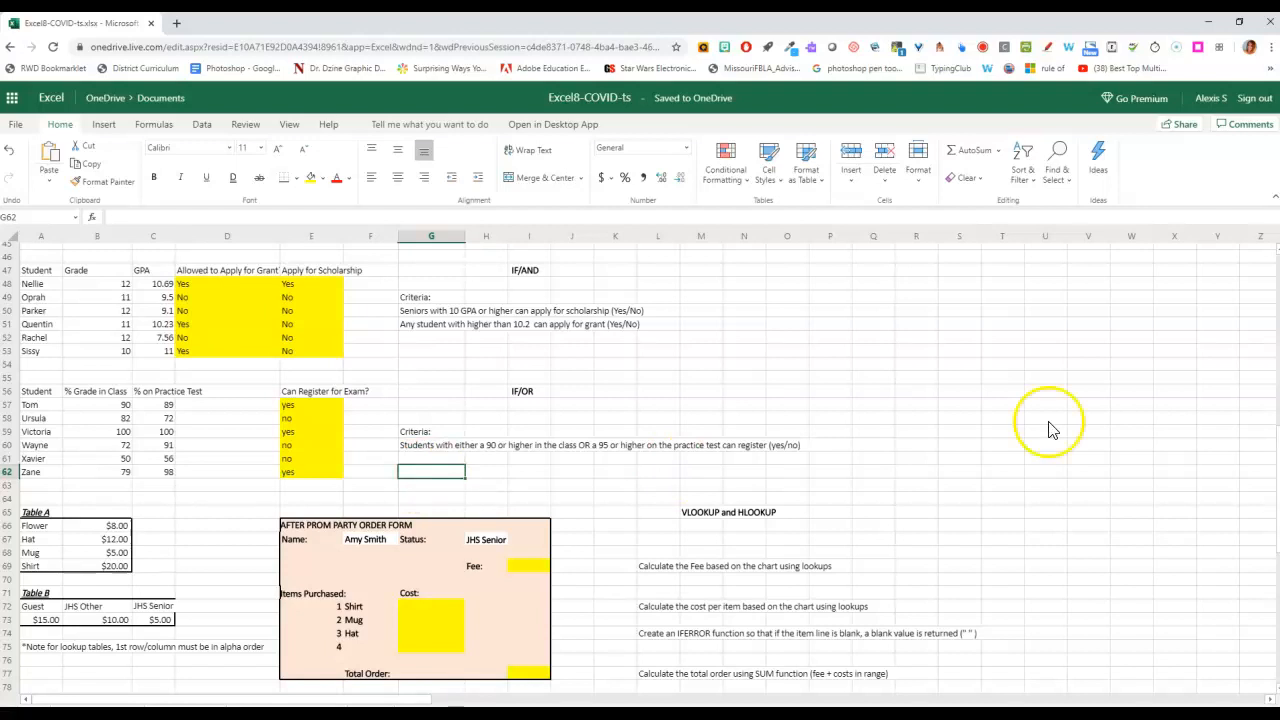
# Examine the VLOOKUP and HLOOKUP section, checking the order form's Status and Fee cells against the lookup tables and instructions
pyautogui.scroll(-3, 445, 515)
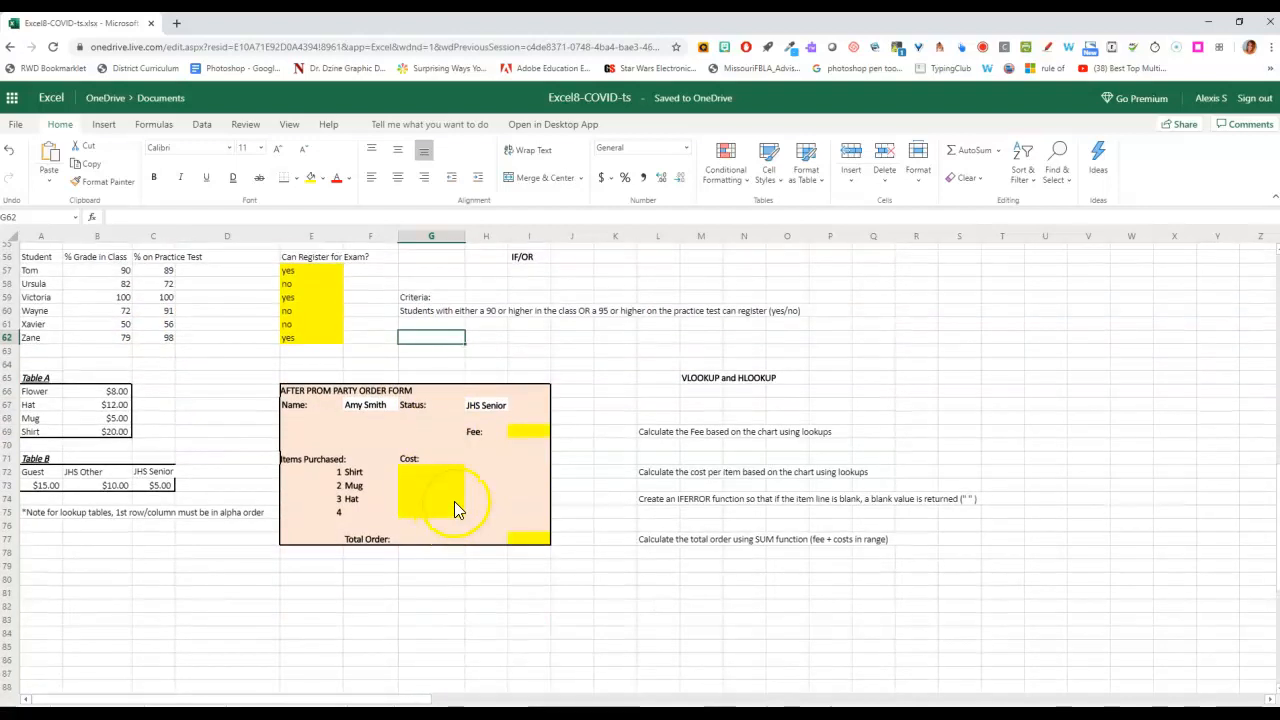
pyautogui.click(712, 379)
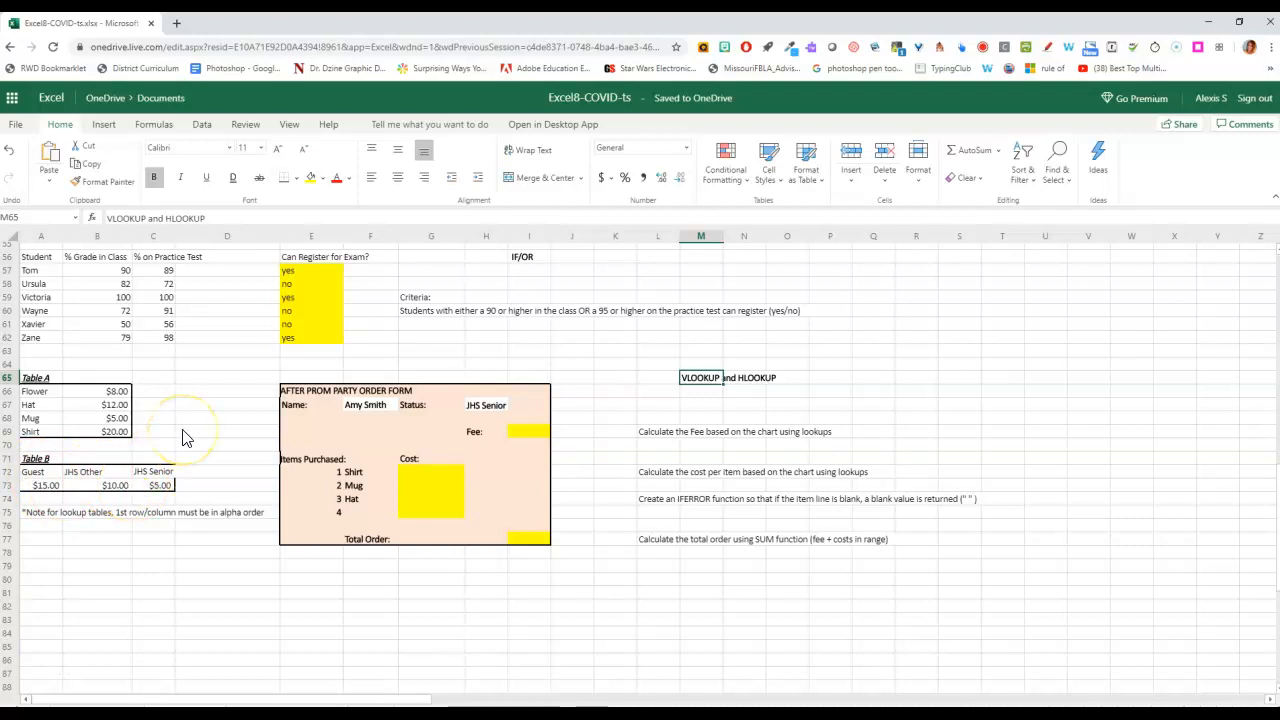
pyautogui.click(529, 433)
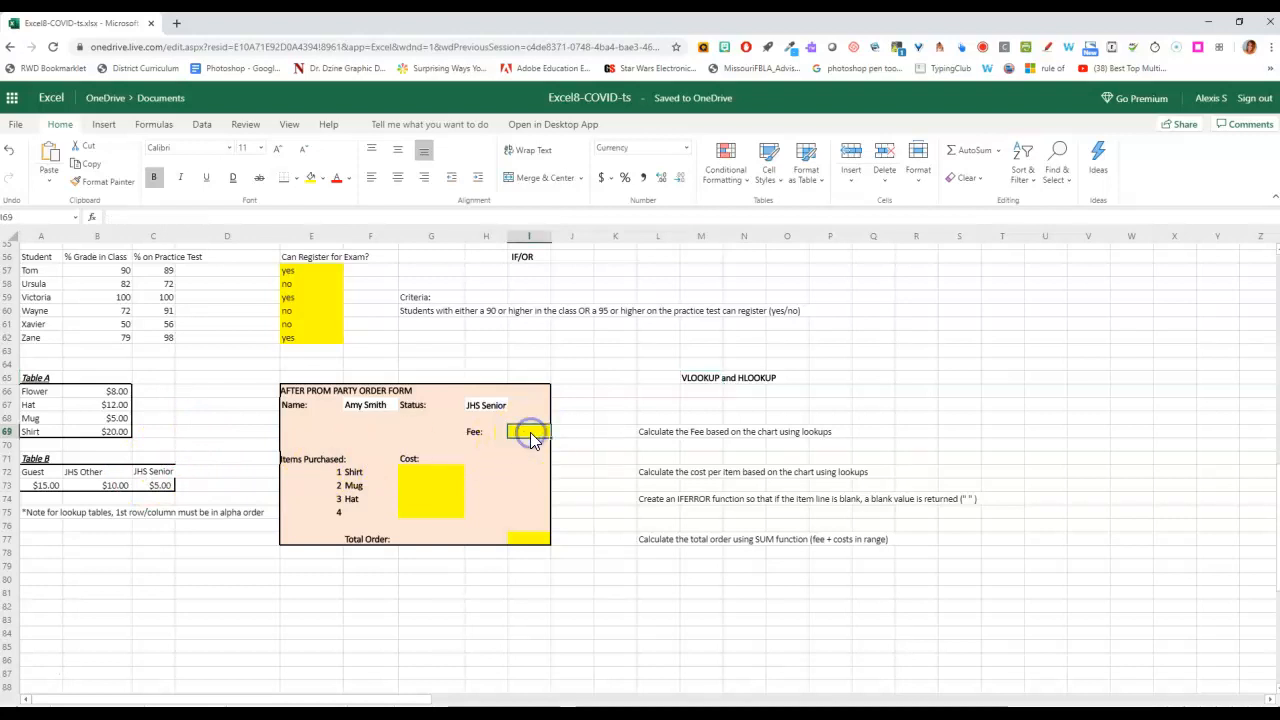
pyautogui.click(488, 410)
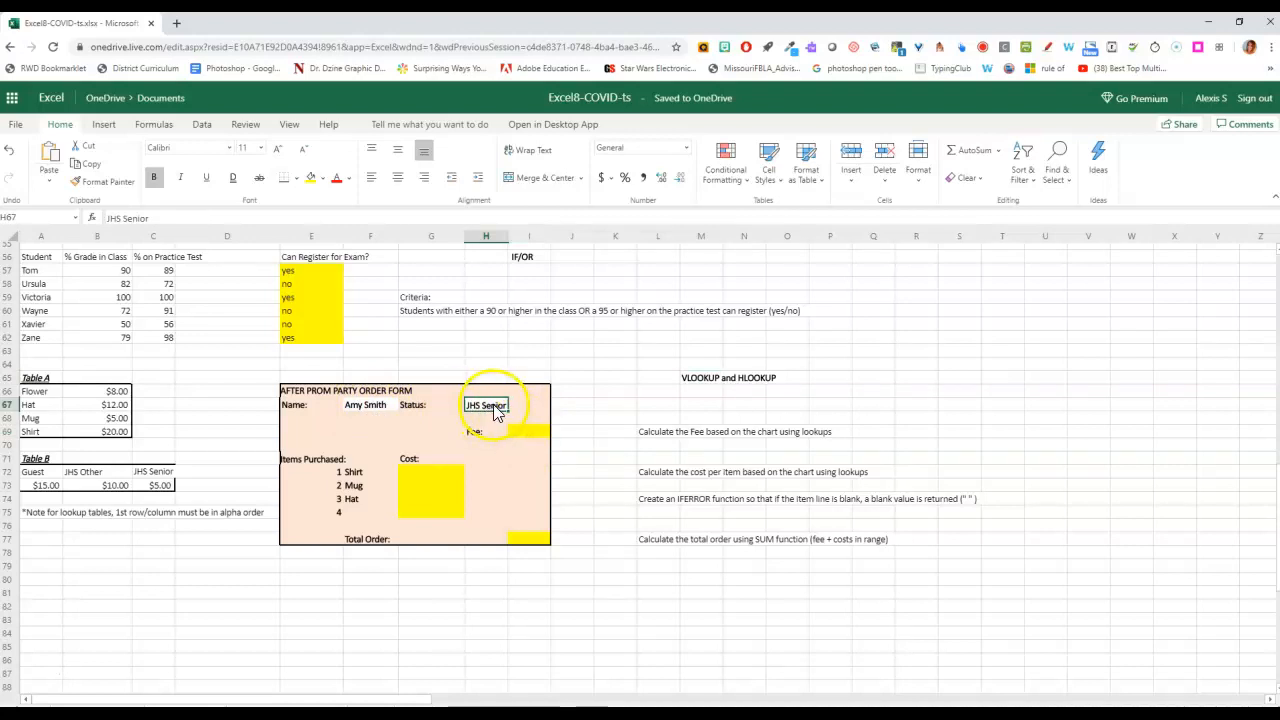
pyautogui.click(532, 433)
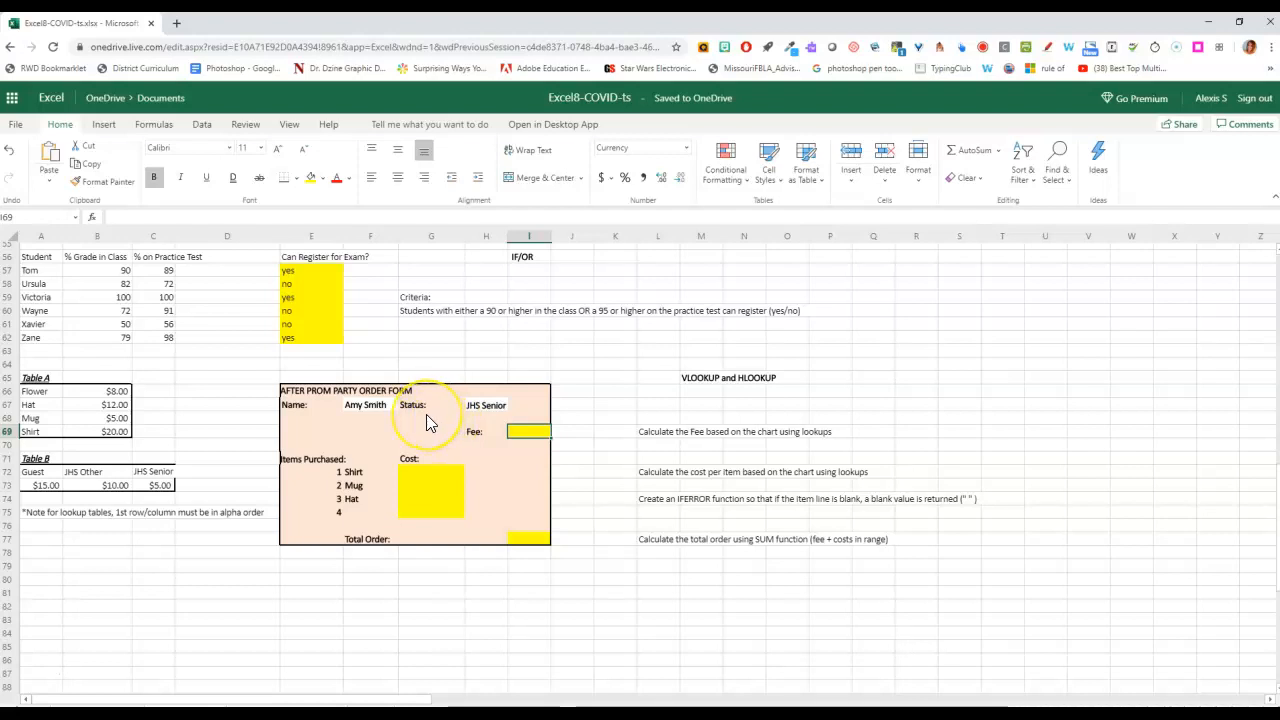
pyautogui.write('=')
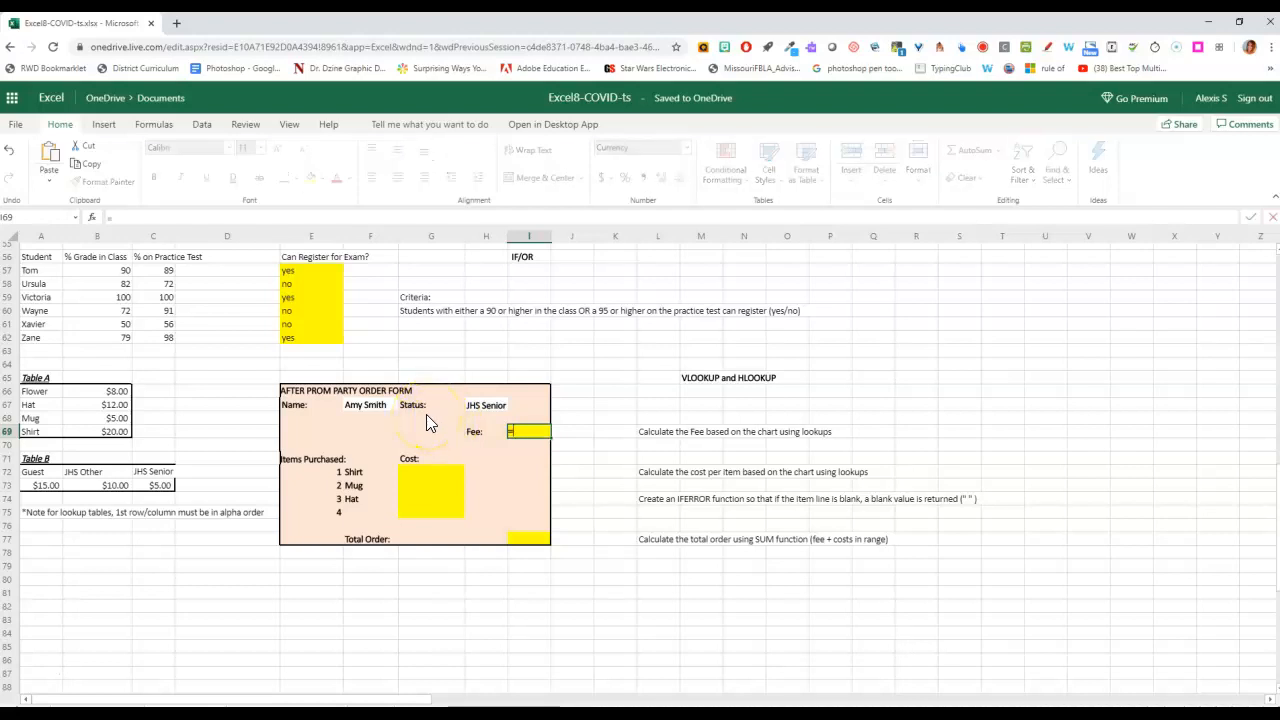
pyautogui.press('Escape')
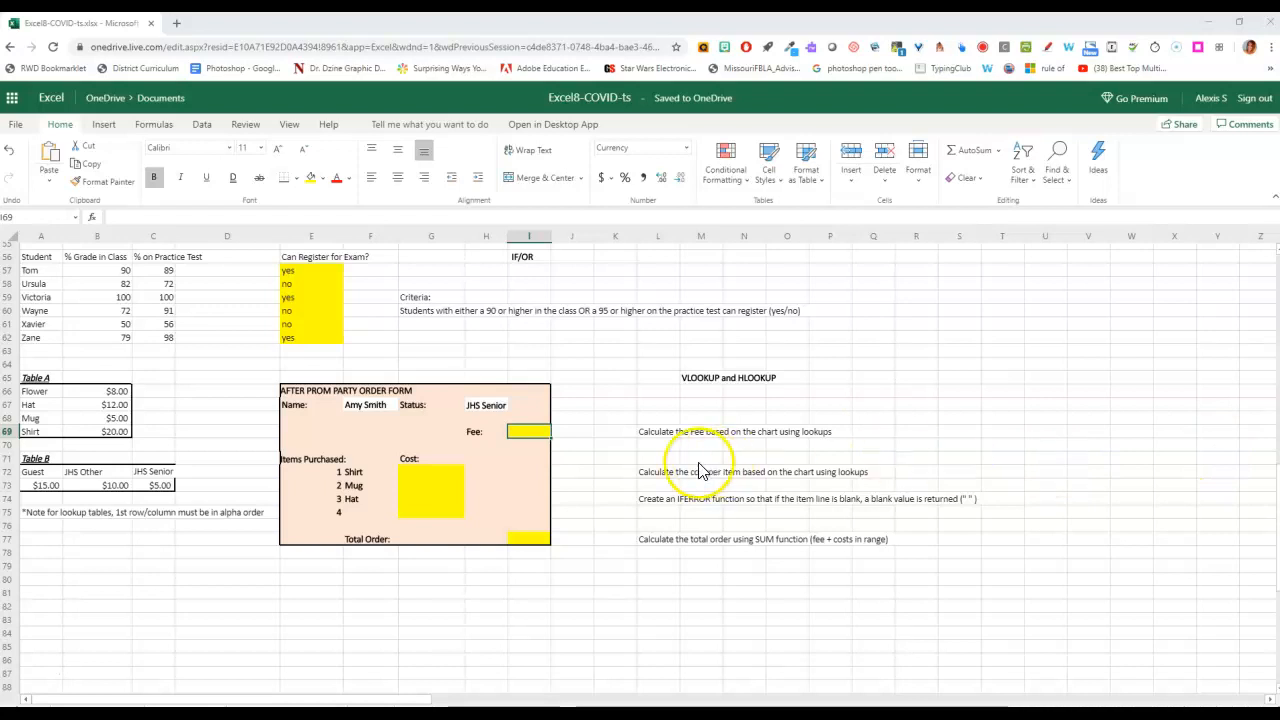
pyautogui.click(521, 431)
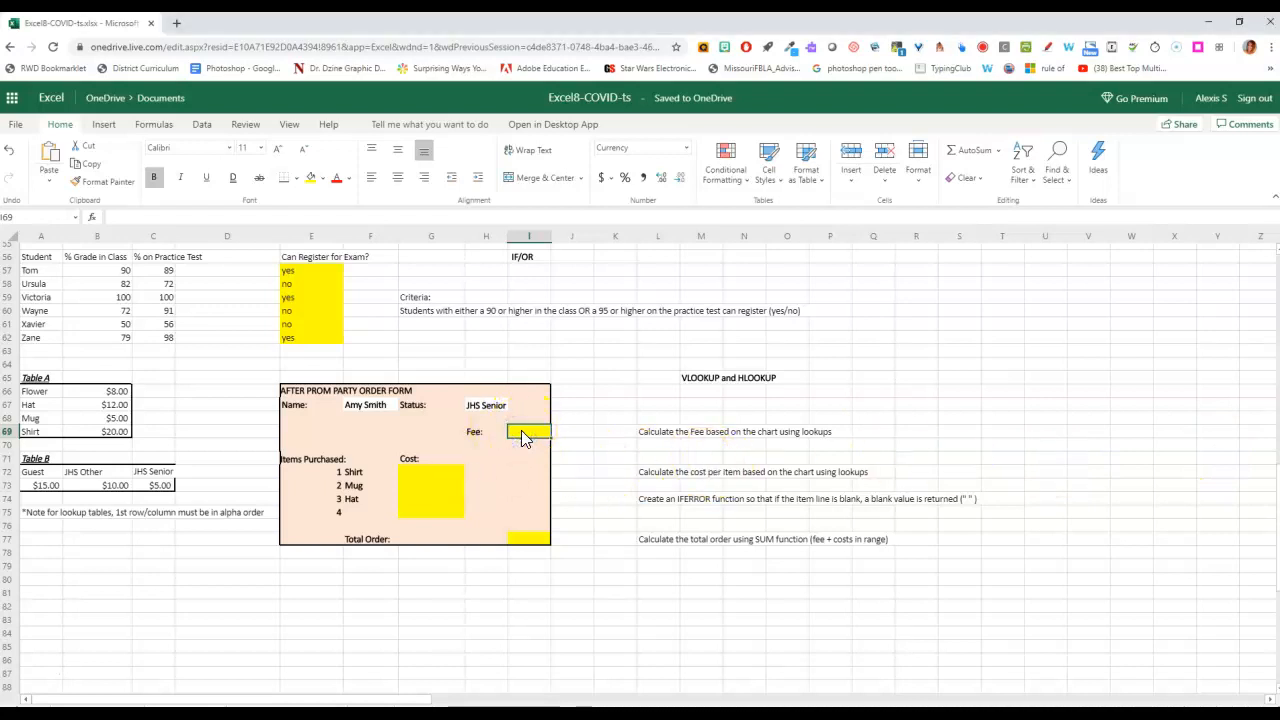
# Try to name the Table B range A72:C73 "costprom"
pyautogui.click(85, 485)
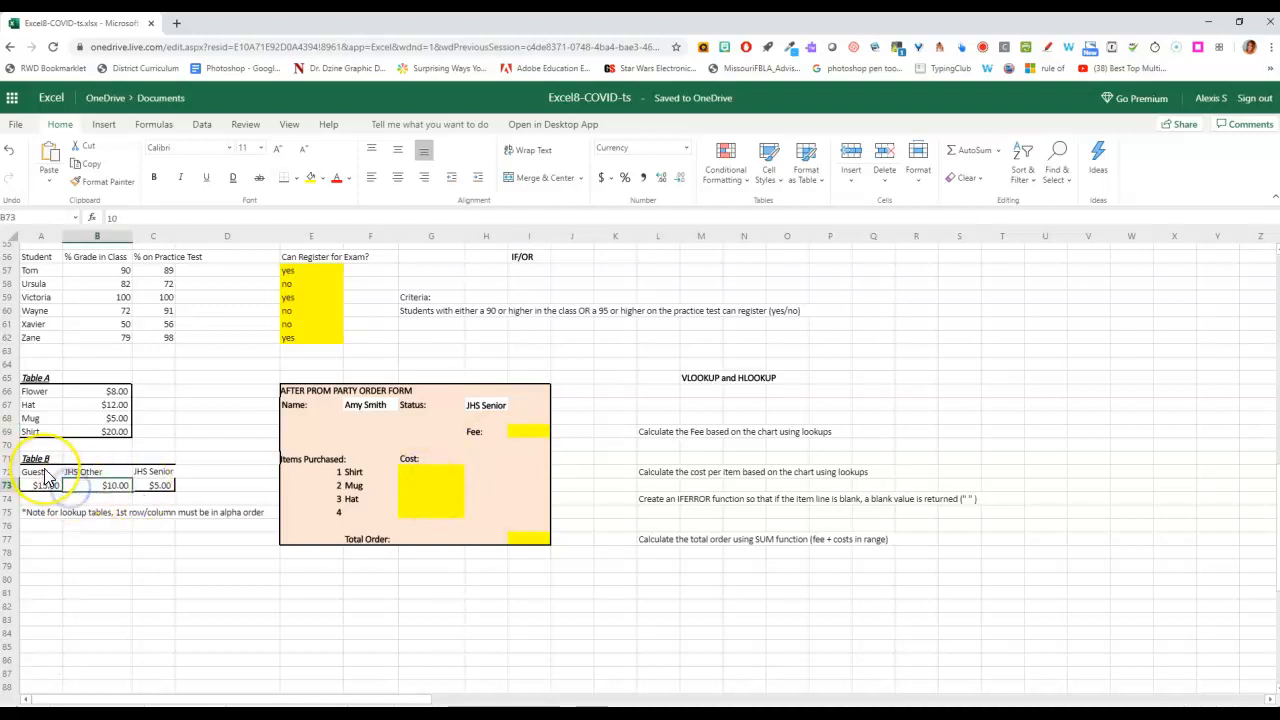
pyautogui.moveTo(35, 472); pyautogui.dragTo(163, 489)
pyautogui.click(28, 217)
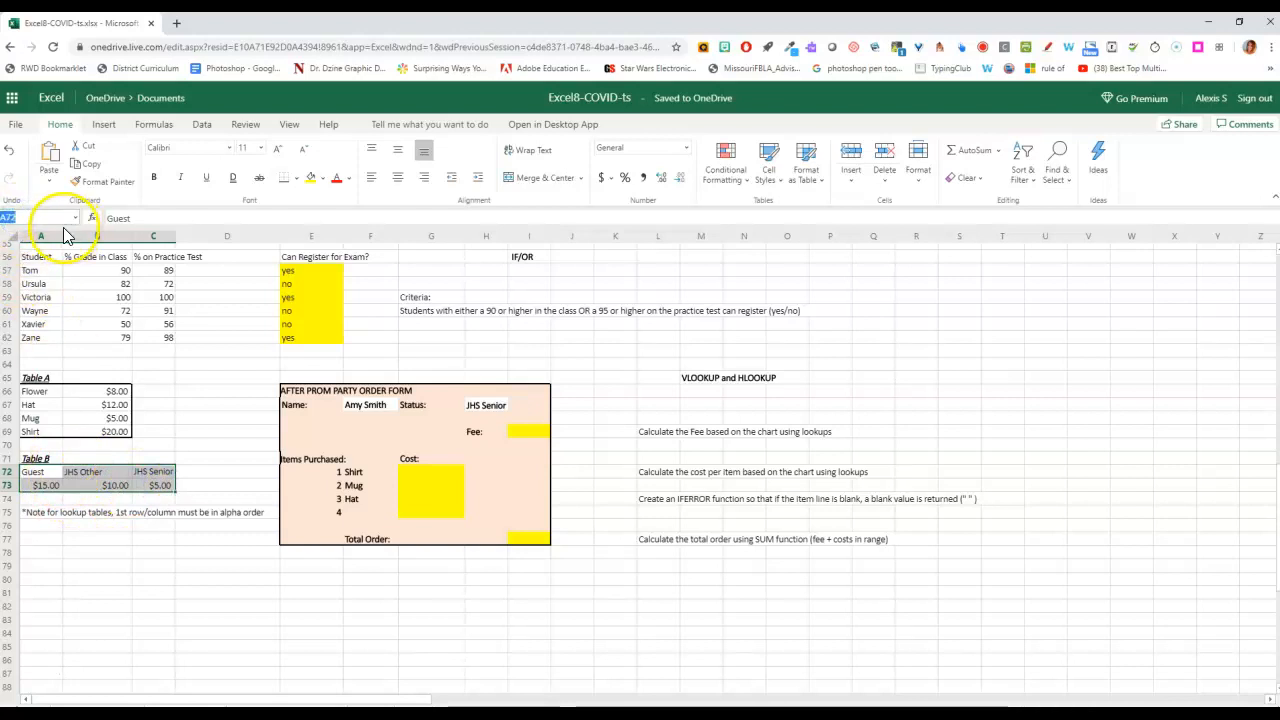
pyautogui.write('cost')
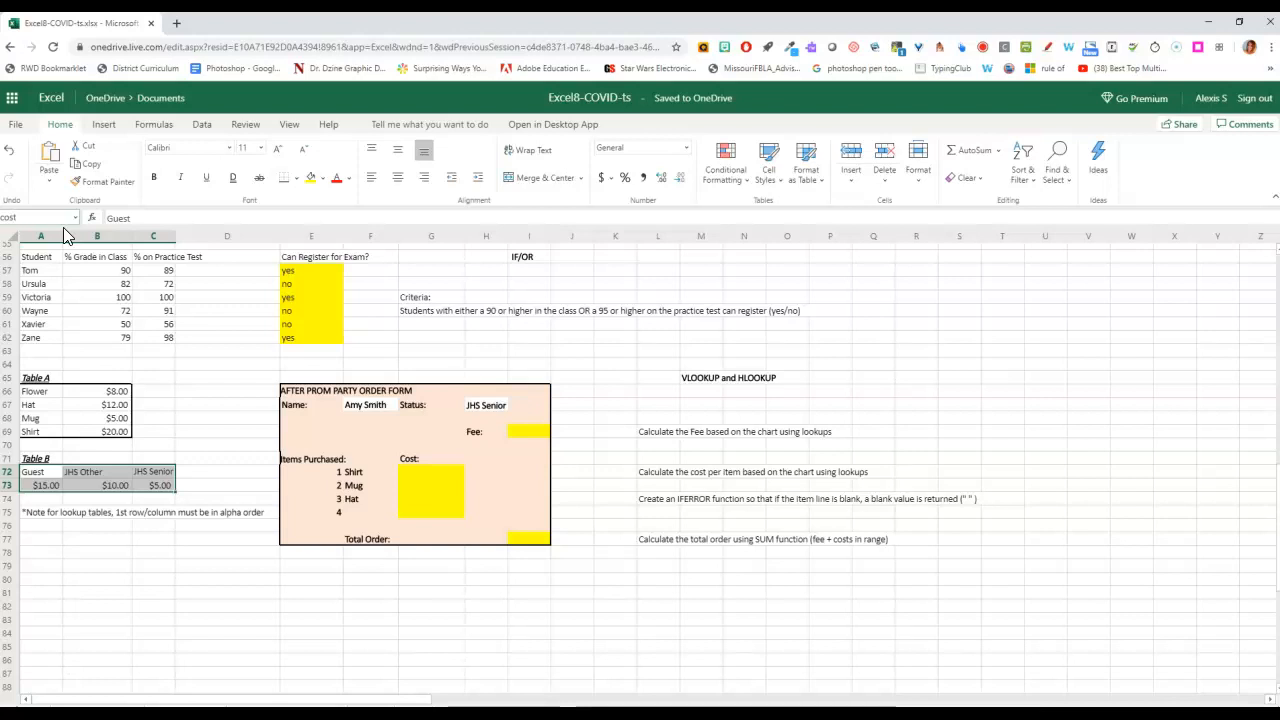
pyautogui.write('prom')
pyautogui.press('Return')
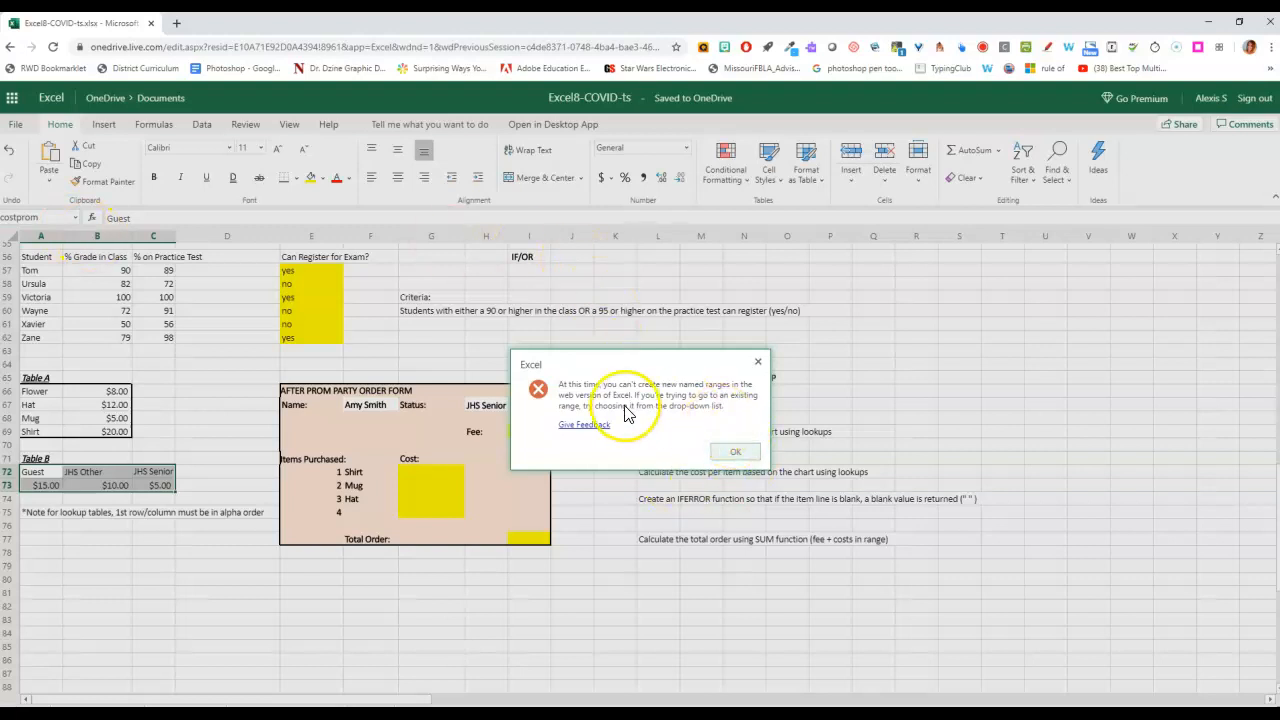
pyautogui.click(758, 363)
pyautogui.click(188, 565)
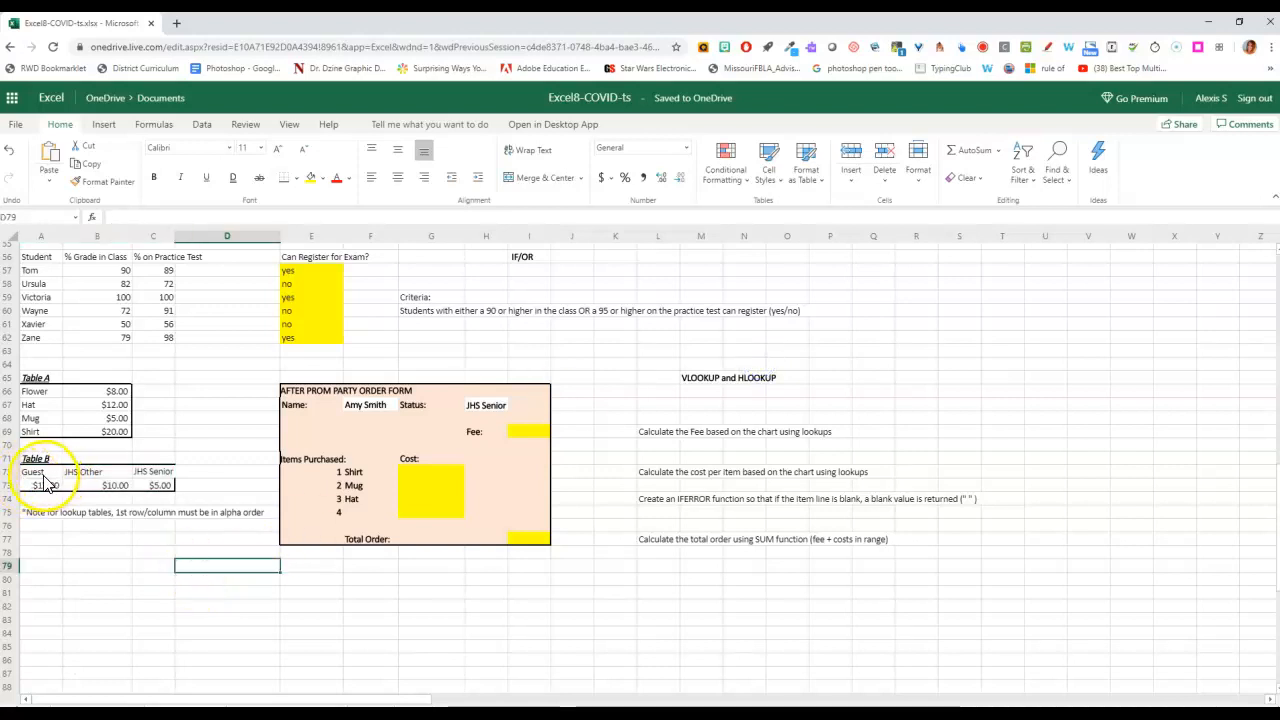
# Enter an HLOOKUP in the Fee cell I69 that looks up the status in H67 within Table B (A72:C73) and returns row 2
pyautogui.moveTo(45, 482); pyautogui.dragTo(168, 486)
pyautogui.click(529, 440)
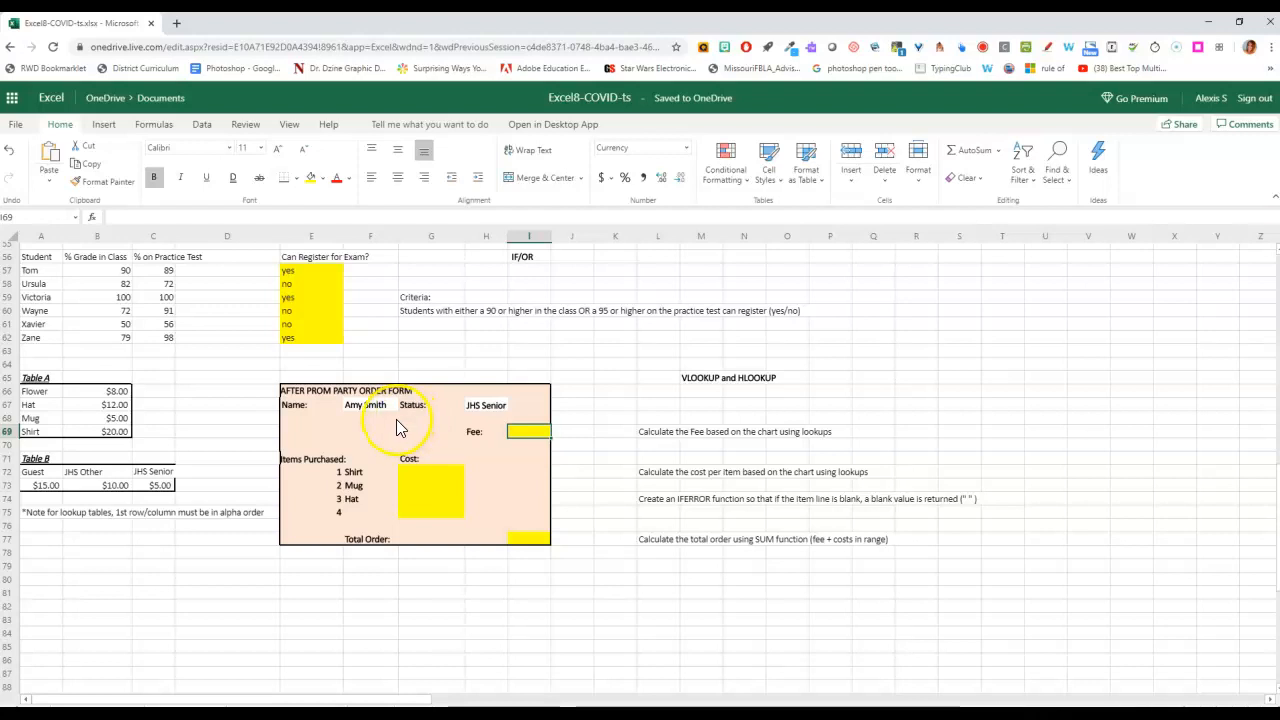
pyautogui.write('=')
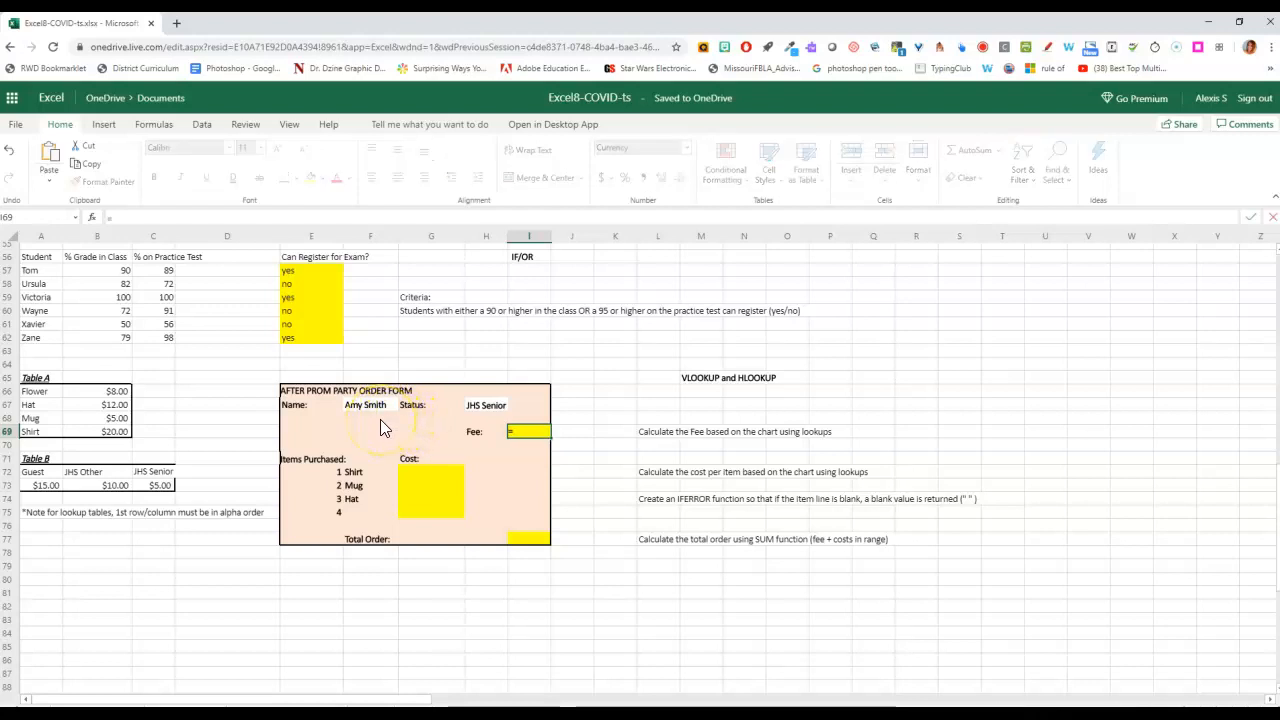
pyautogui.write('hlookup(')
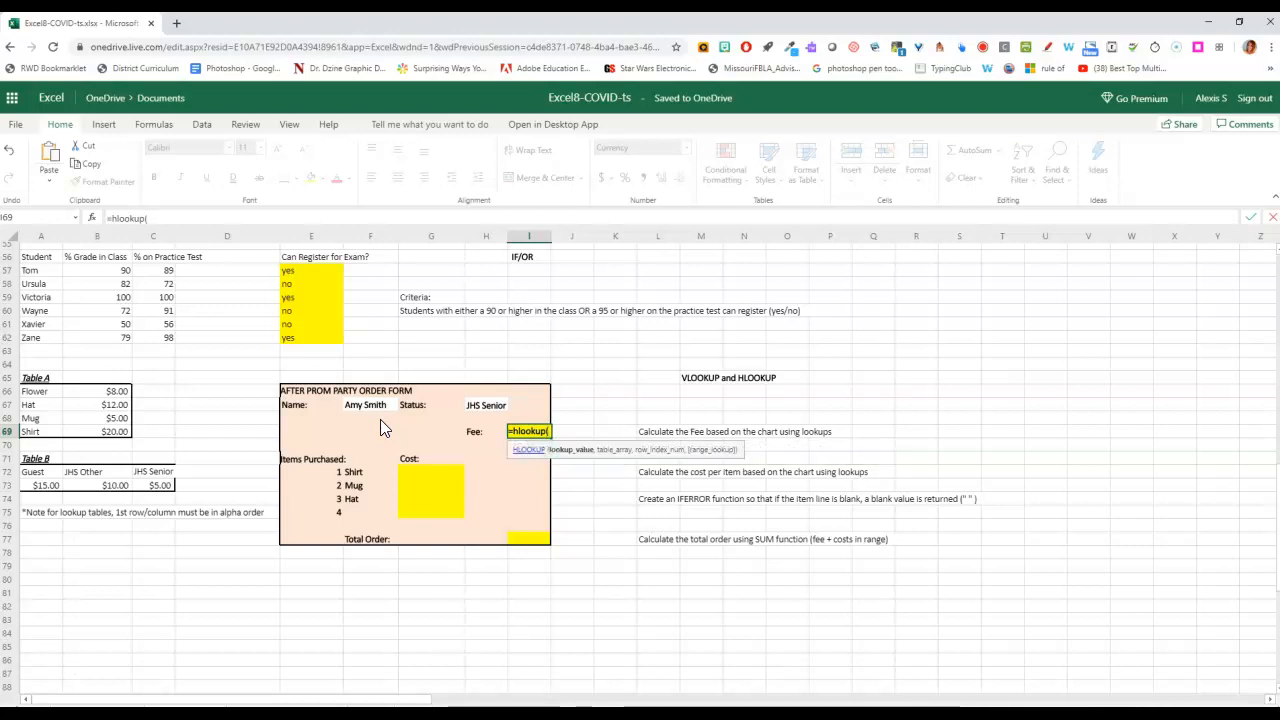
pyautogui.click(485, 406)
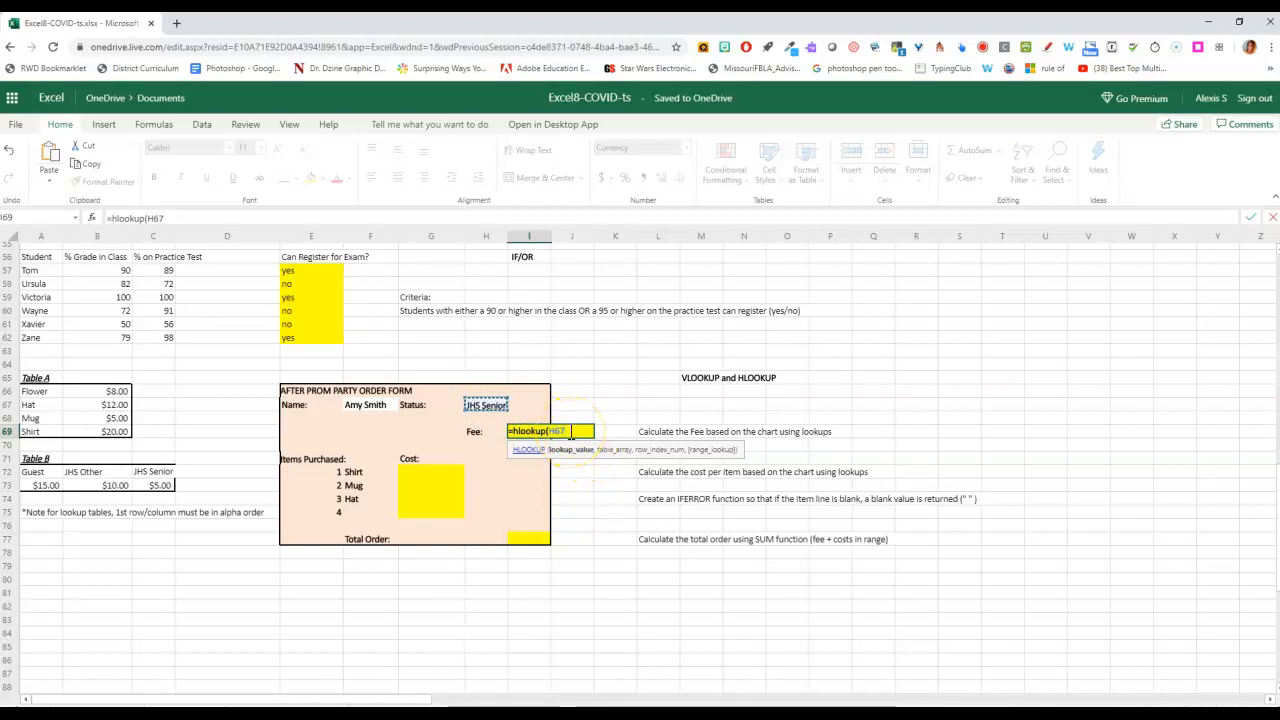
pyautogui.write(',')
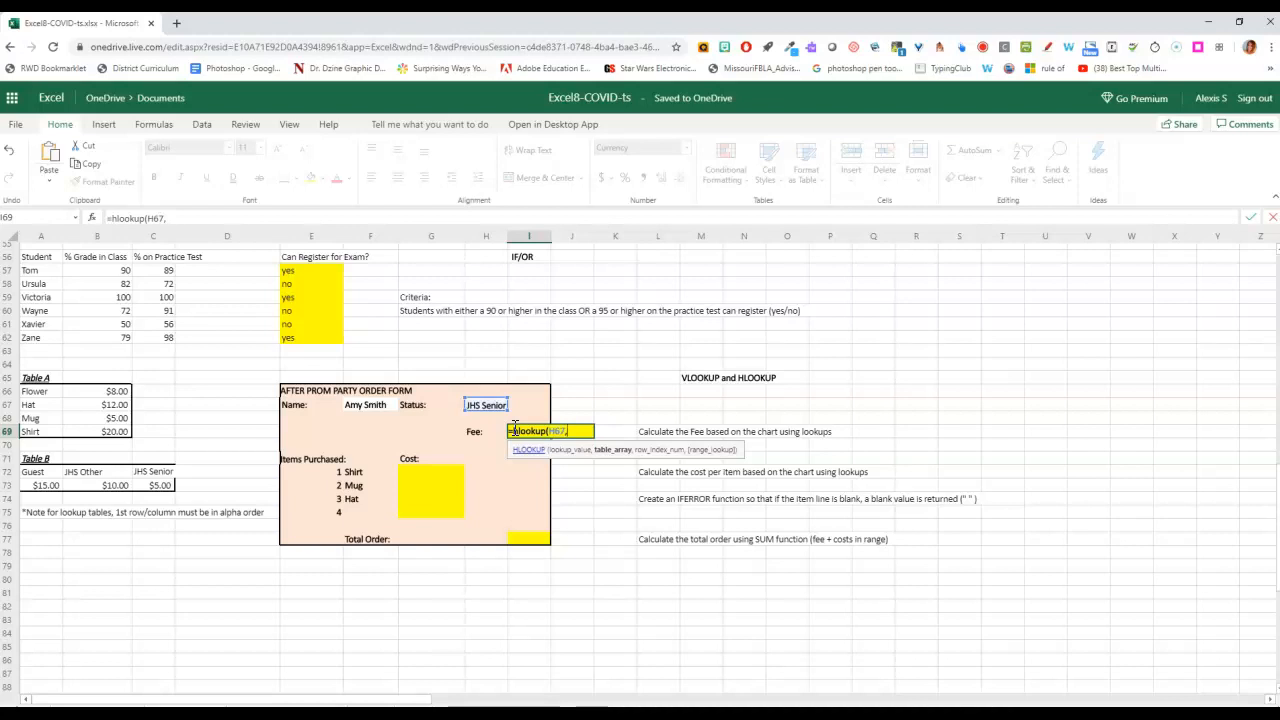
pyautogui.moveTo(30, 471); pyautogui.dragTo(157, 485)
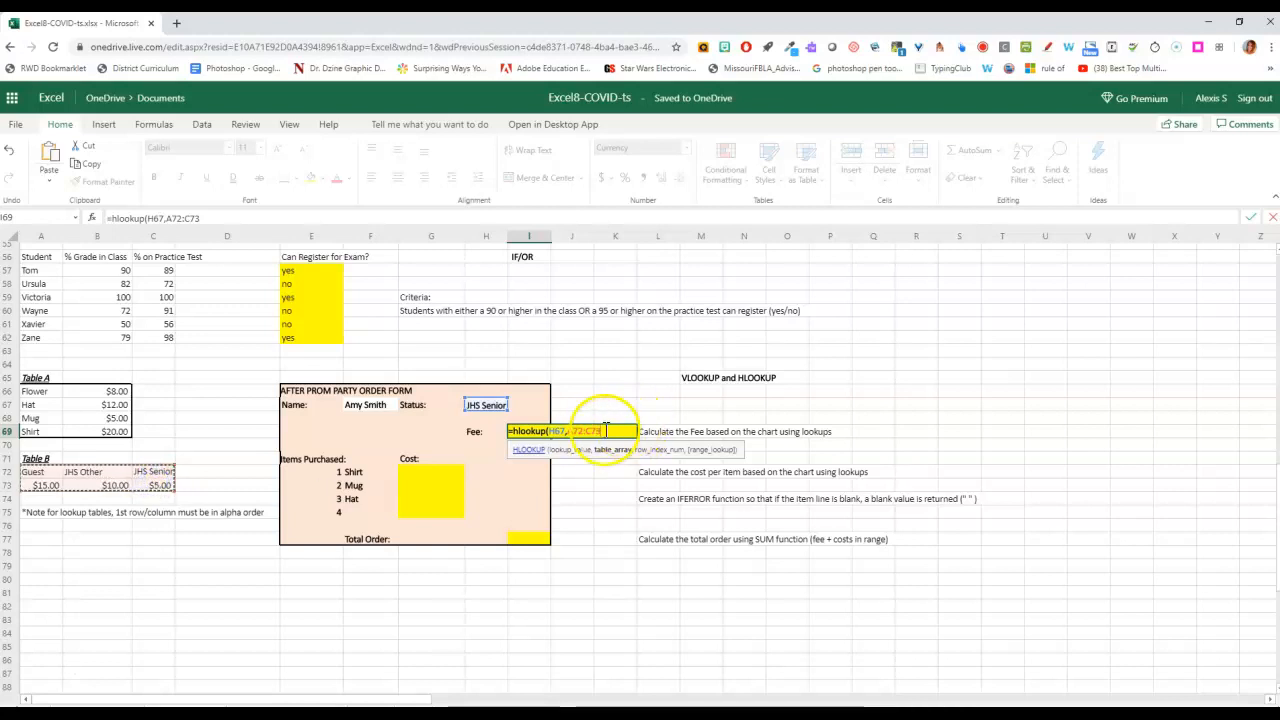
pyautogui.write(',')
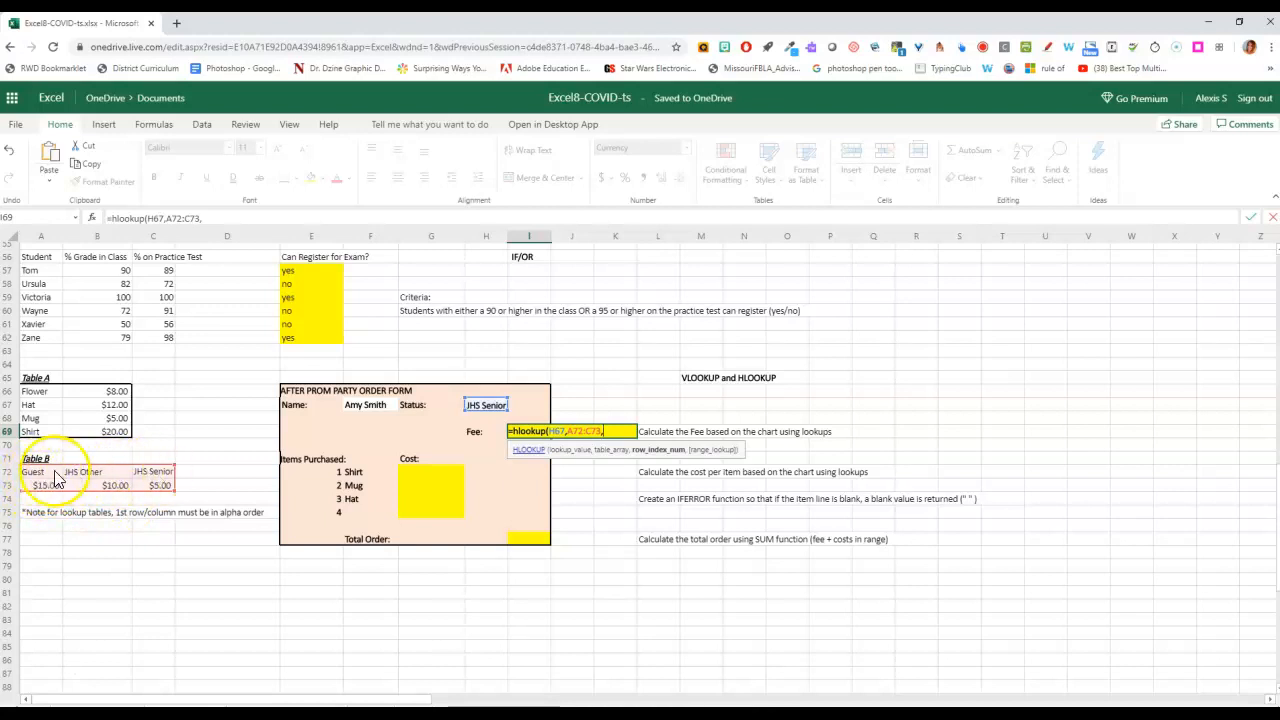
pyautogui.write('2')
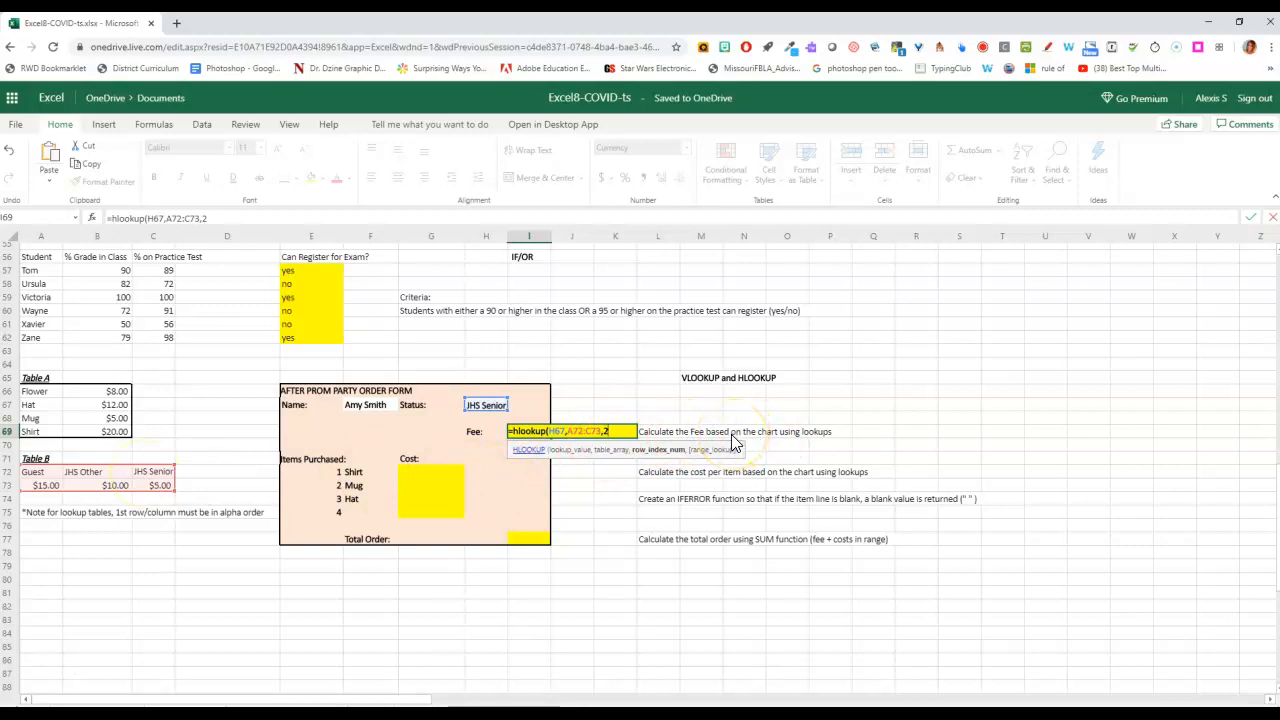
pyautogui.write(')')
pyautogui.press('Return')
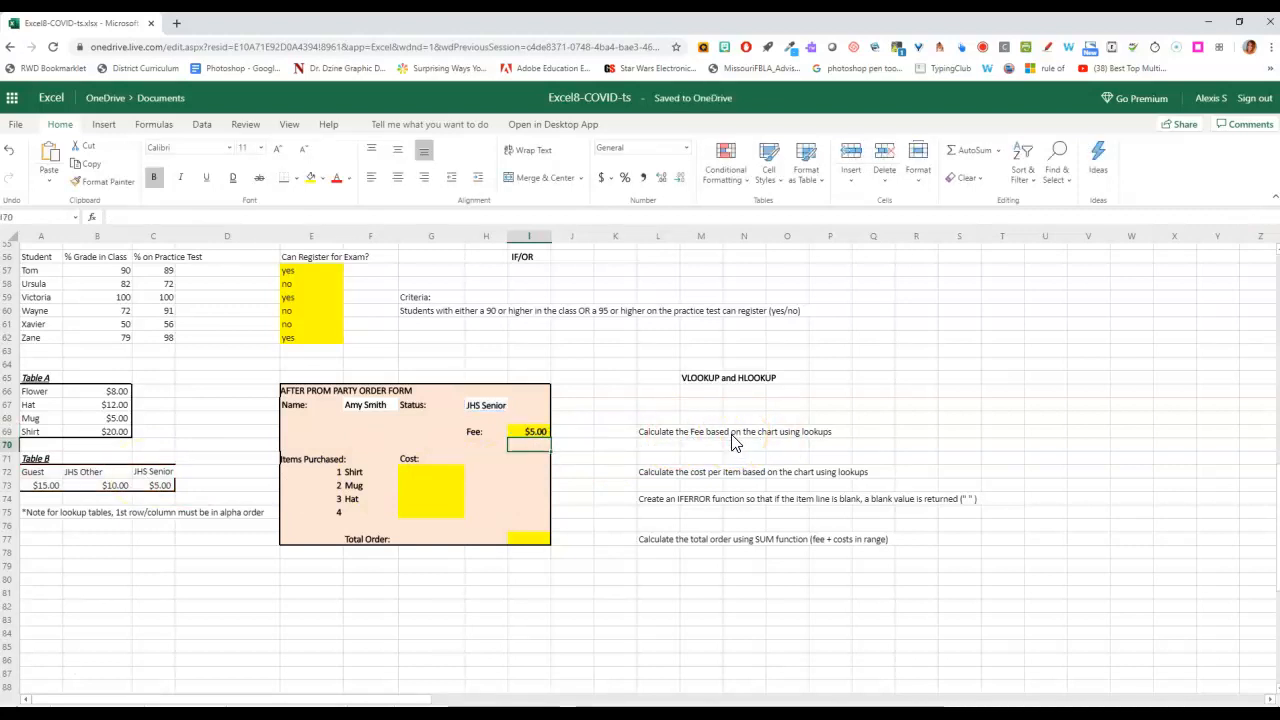
pyautogui.click(524, 431)
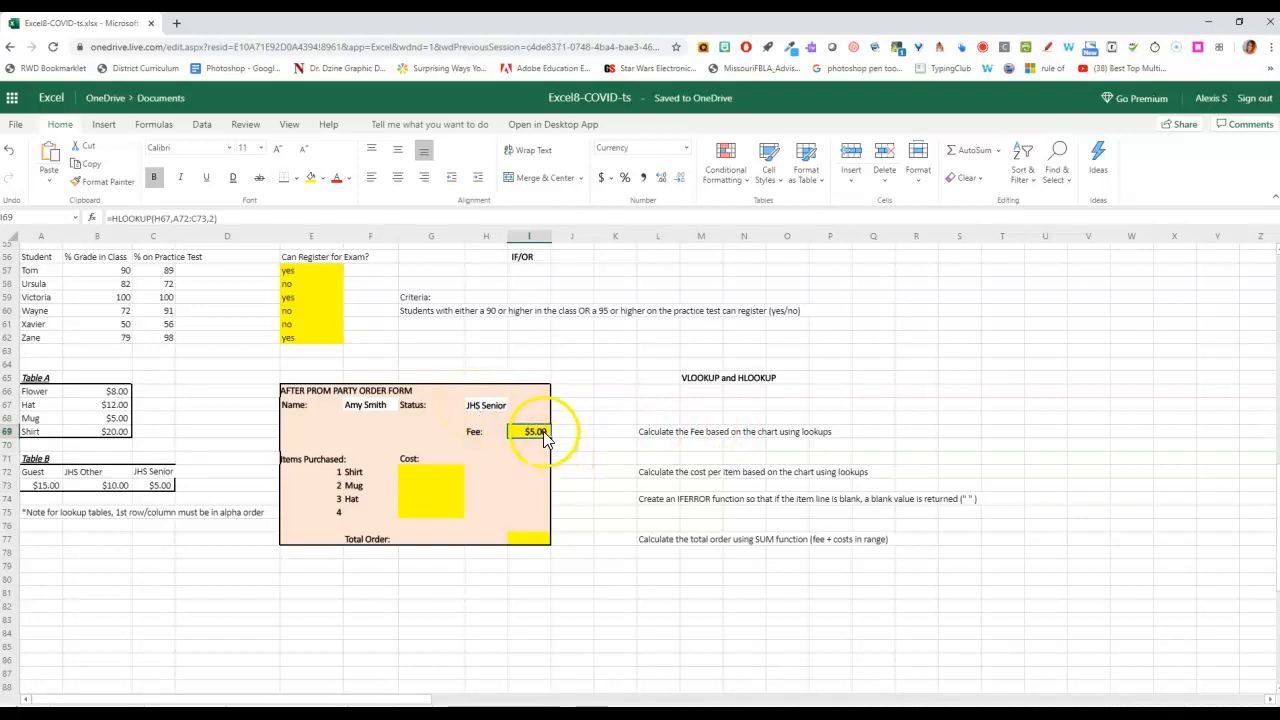
# Enter a SUM formula in the Total Order cell I77 that adds the fee in I69 and the cost range G72:G75
pyautogui.click(434, 471)
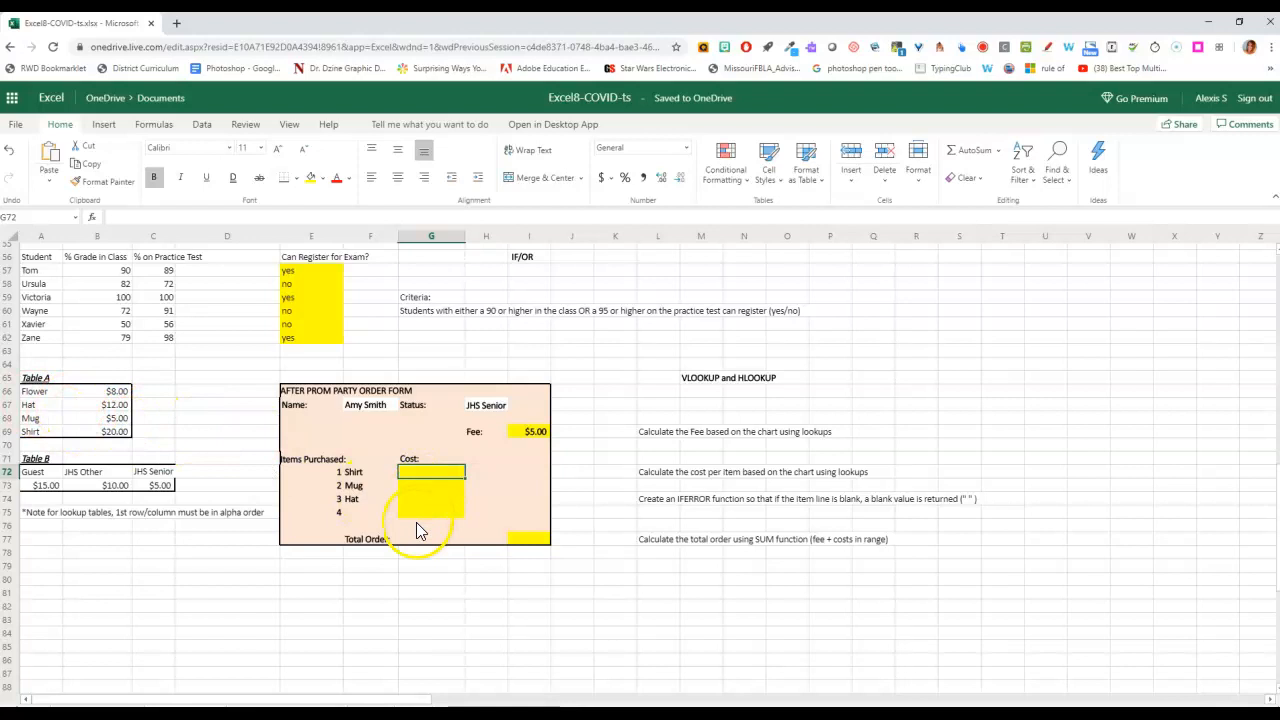
pyautogui.click(530, 540)
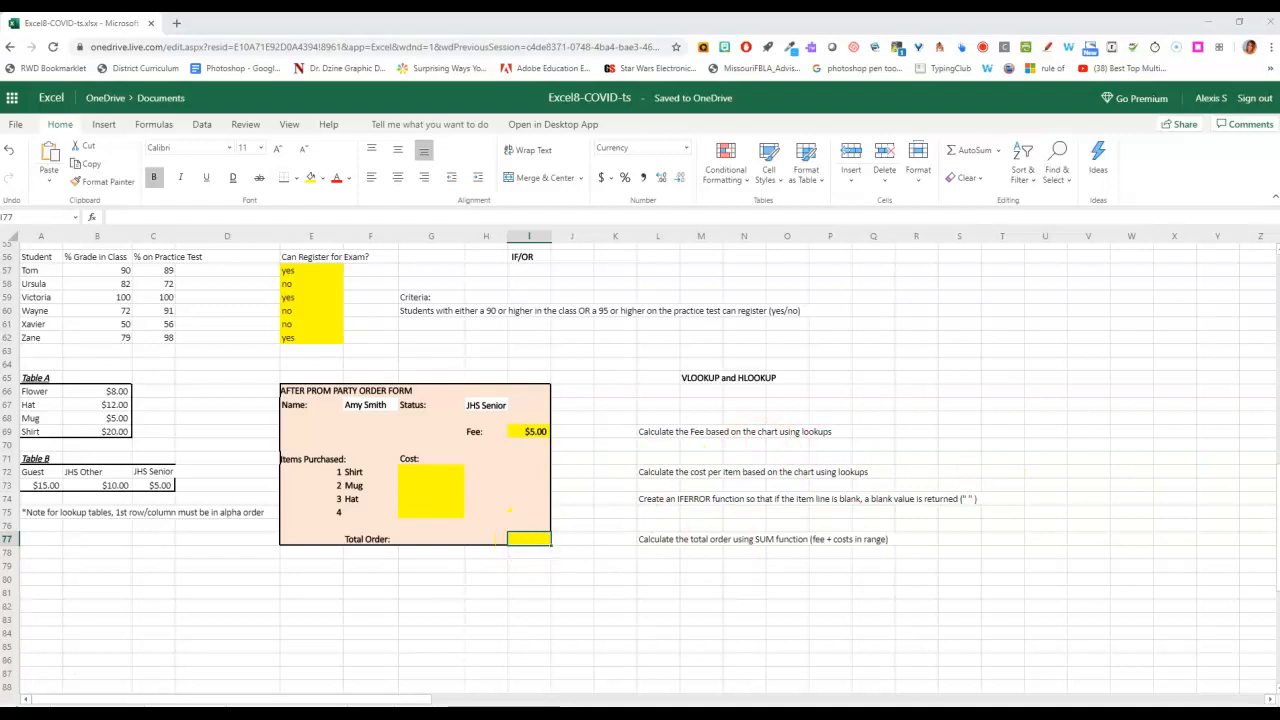
pyautogui.click(526, 539)
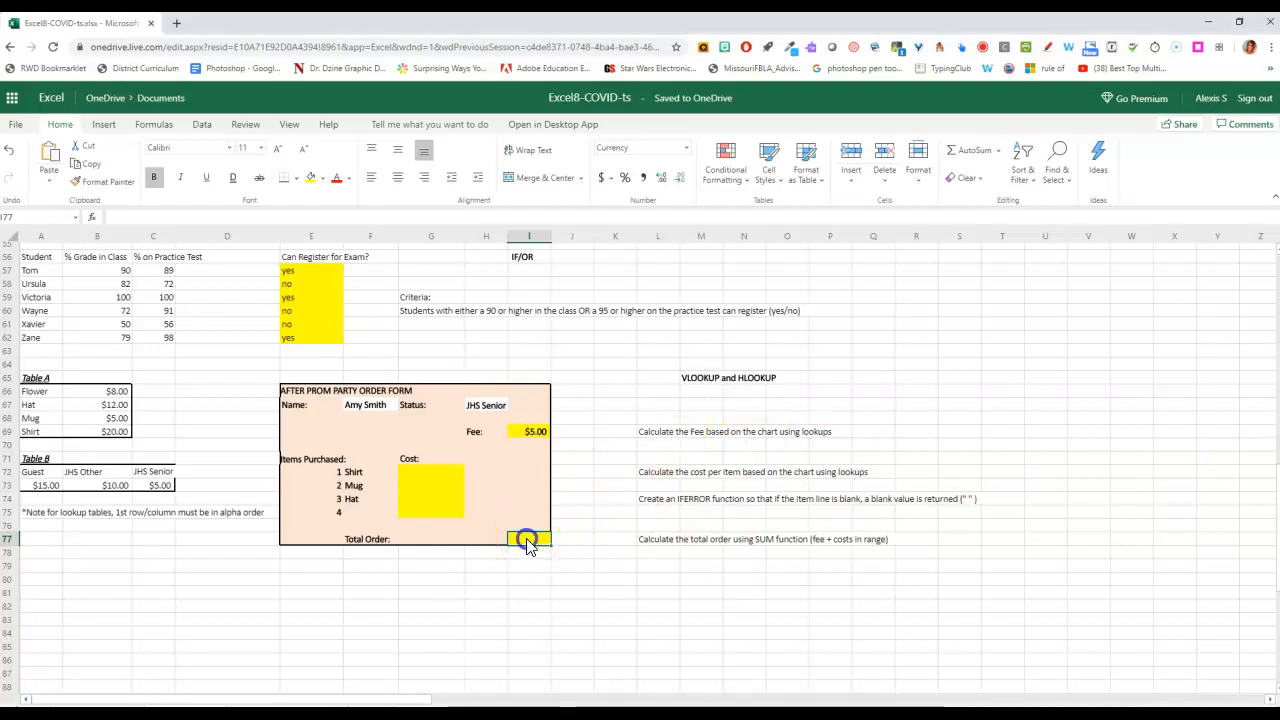
pyautogui.write('=sum(')
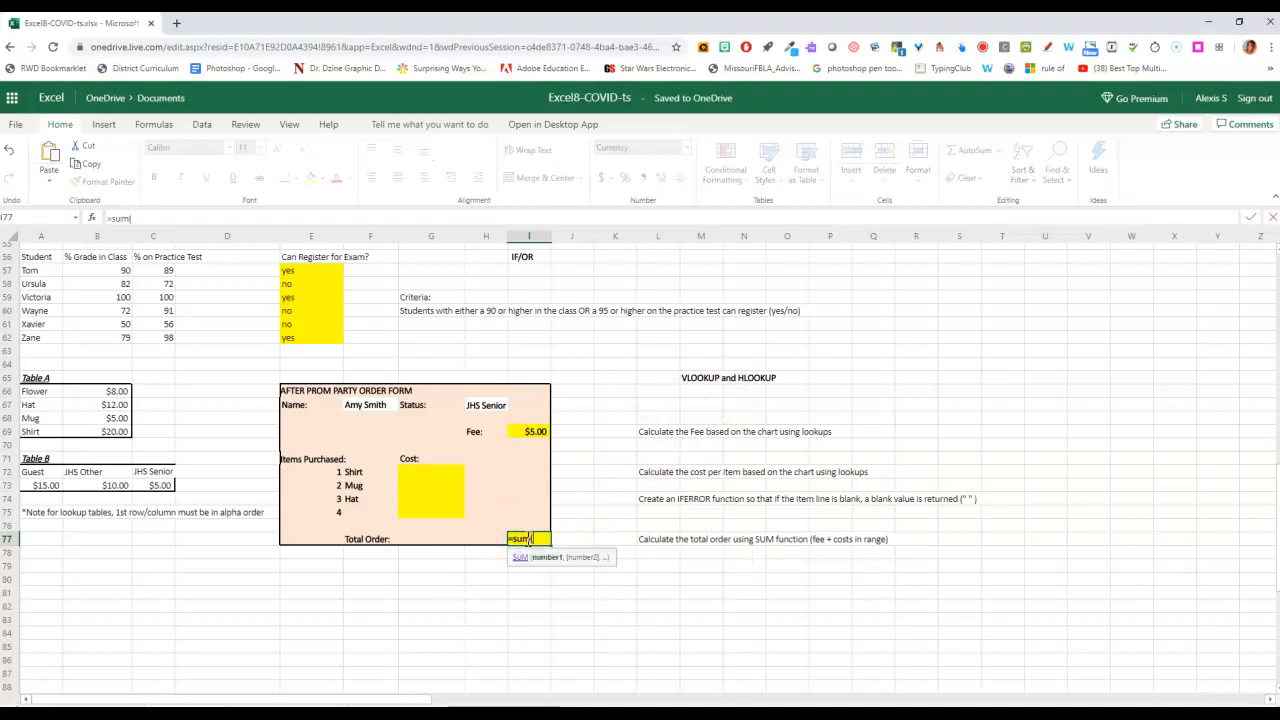
pyautogui.click(532, 431)
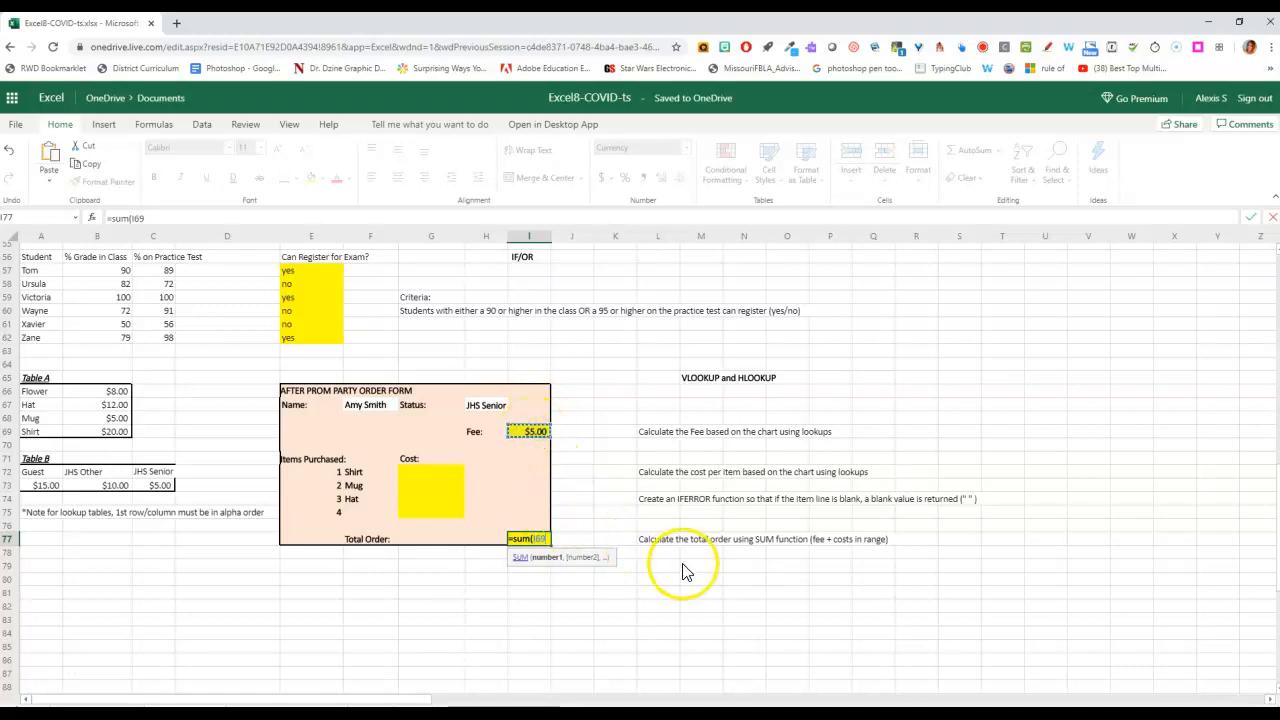
pyautogui.write(',')
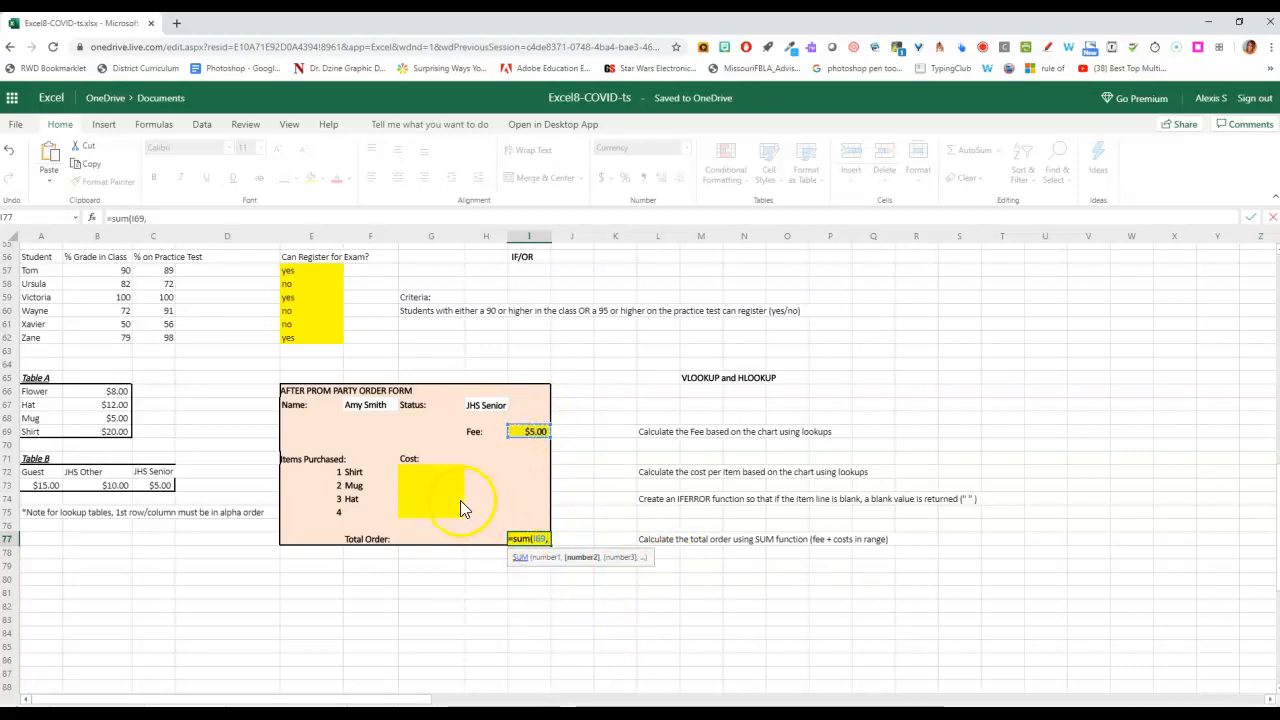
pyautogui.moveTo(419, 478); pyautogui.dragTo(423, 511)
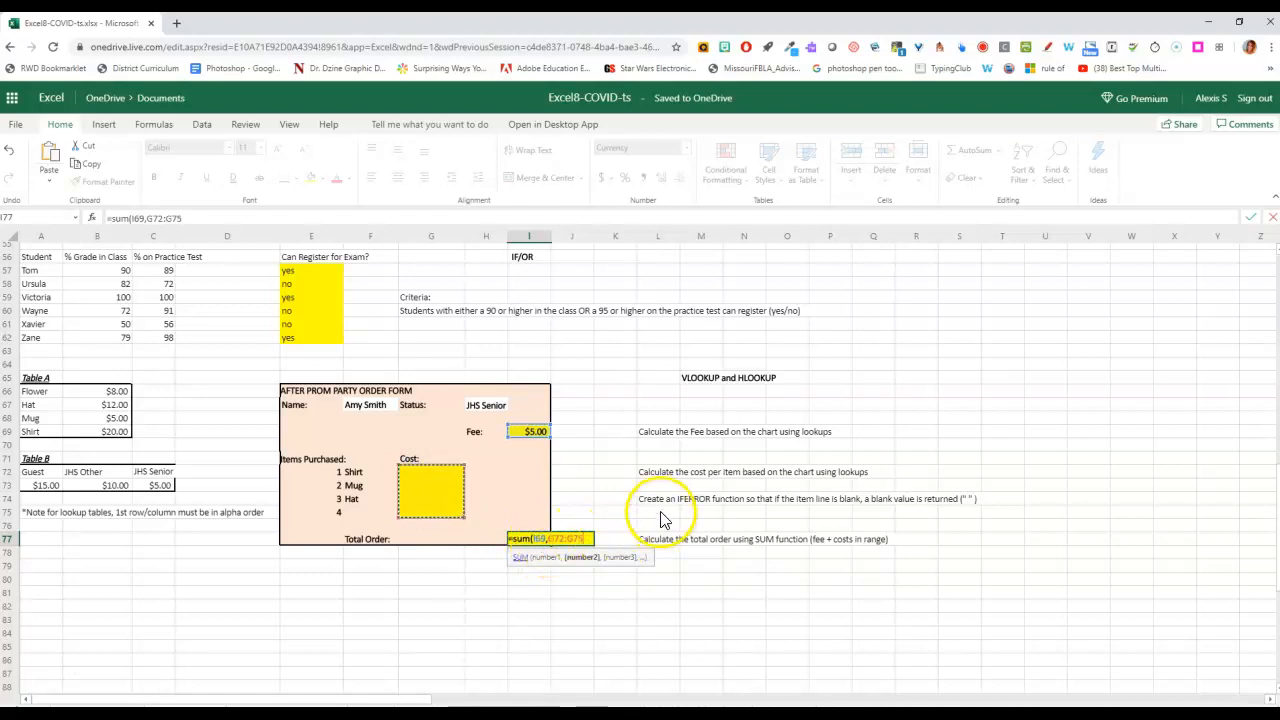
pyautogui.write(')')
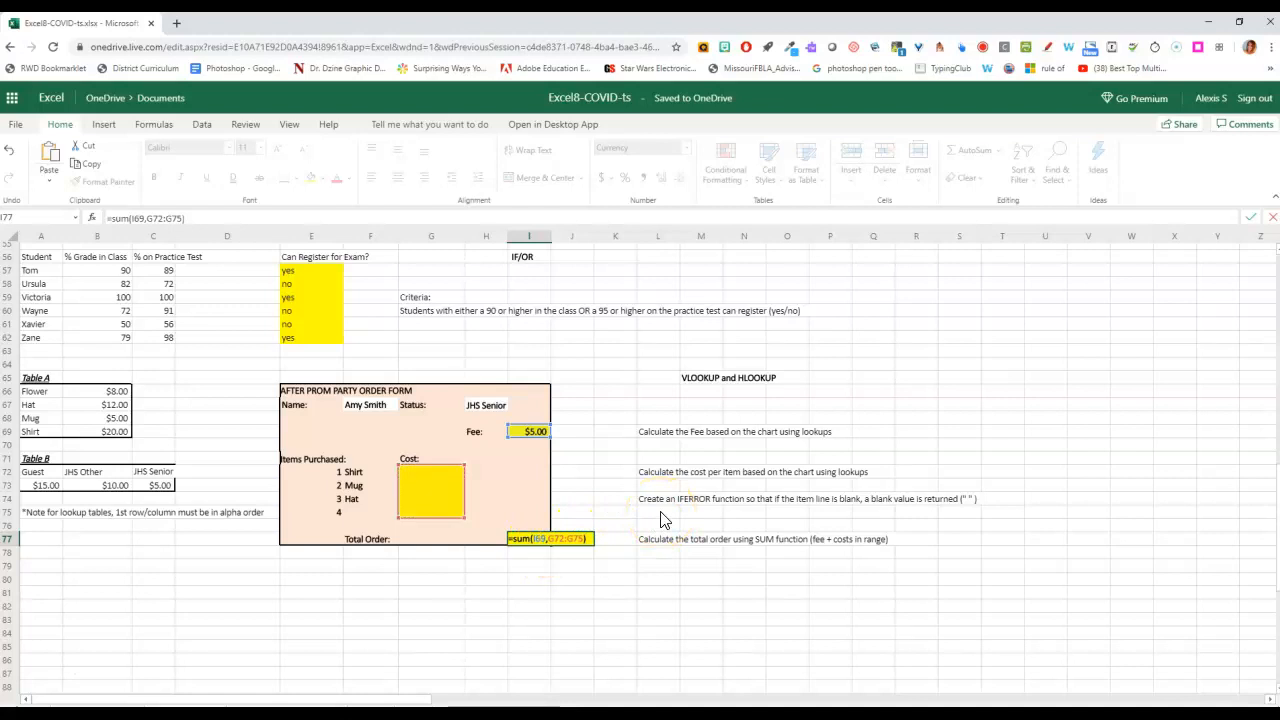
pyautogui.press('Return')
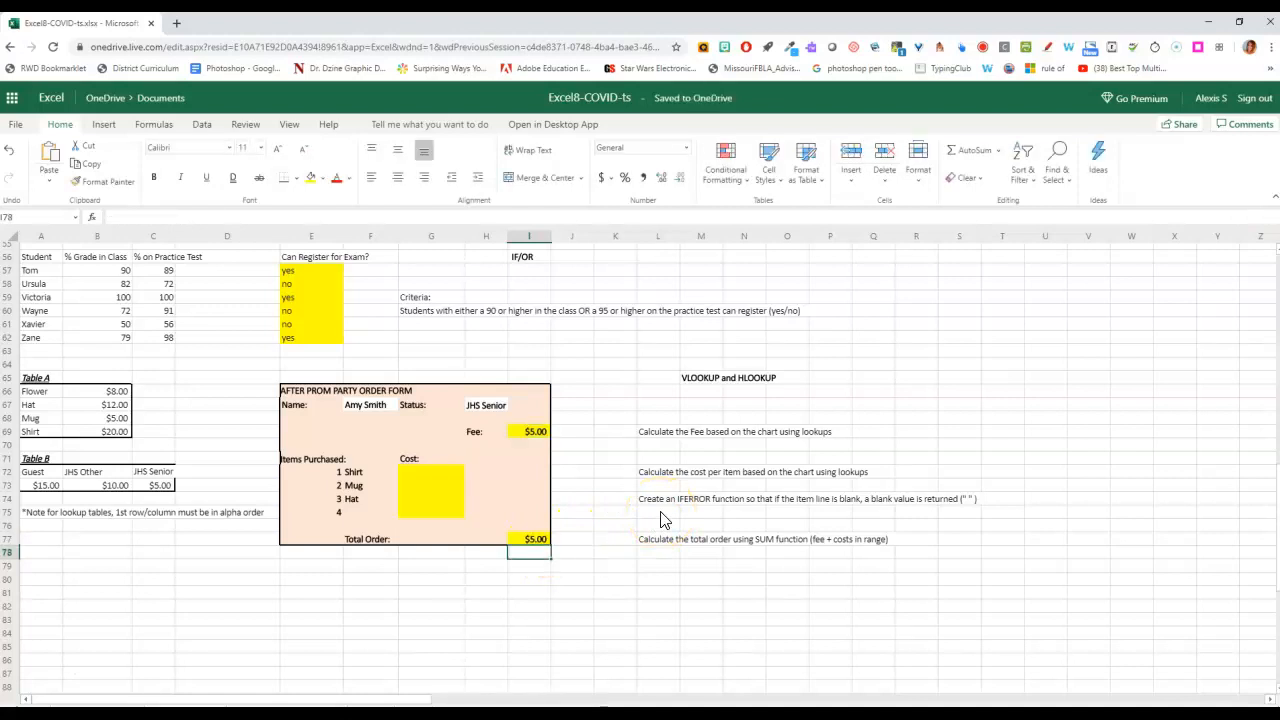
pyautogui.click(529, 539)
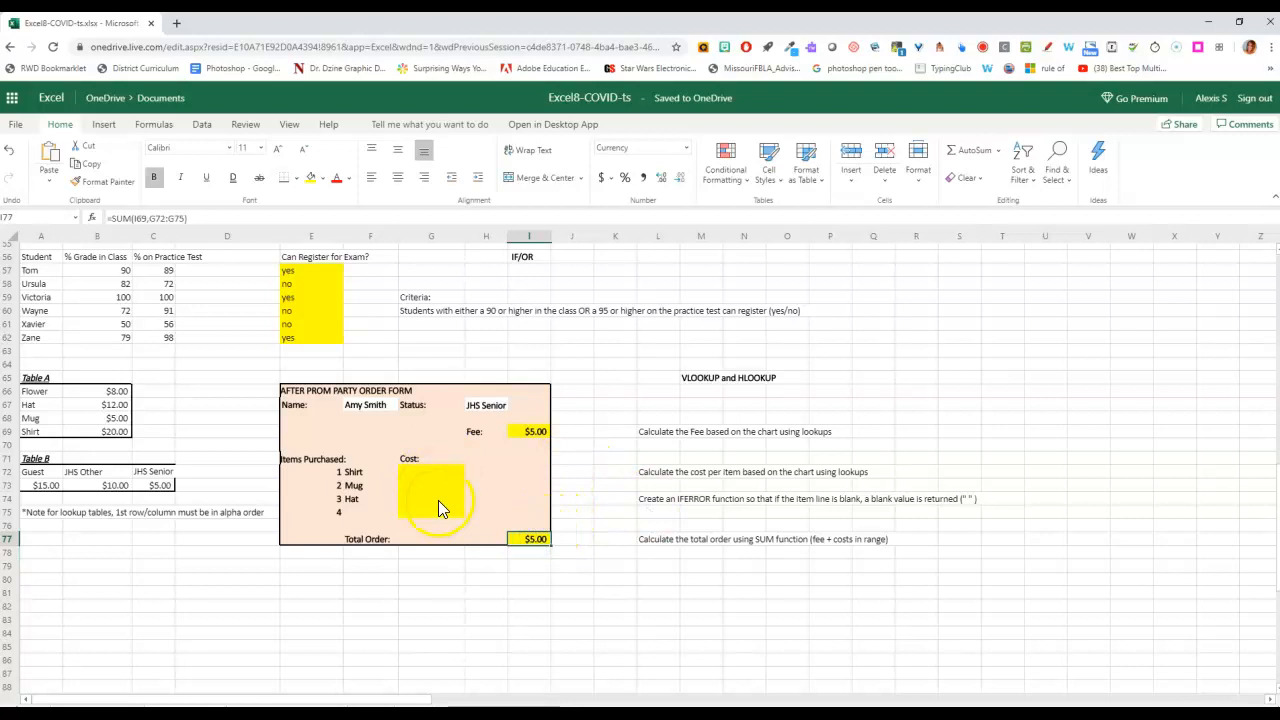
# Enter a VLOOKUP in G72 that looks up the item in F72 within the absolute Table A range $A$66:$B$69 and returns column 2
pyautogui.click(425, 473)
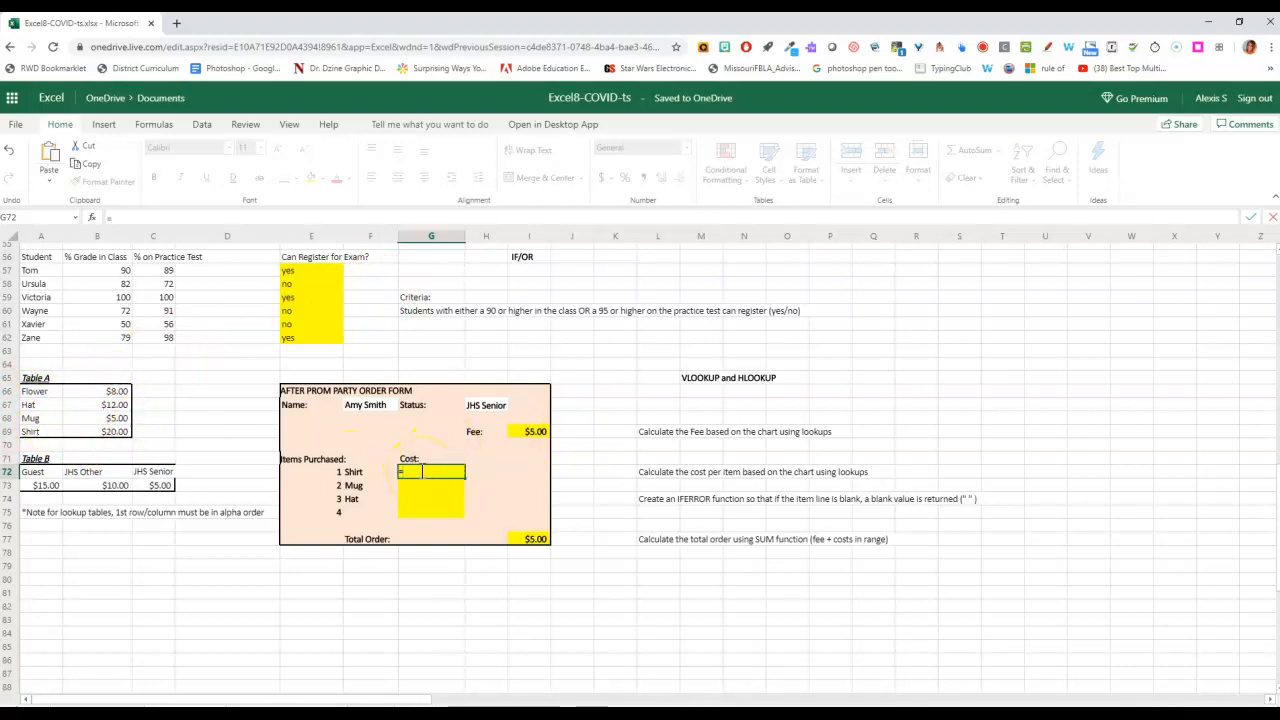
pyautogui.write('vlookup(')
pyautogui.press('BackSpace')
pyautogui.write('(')
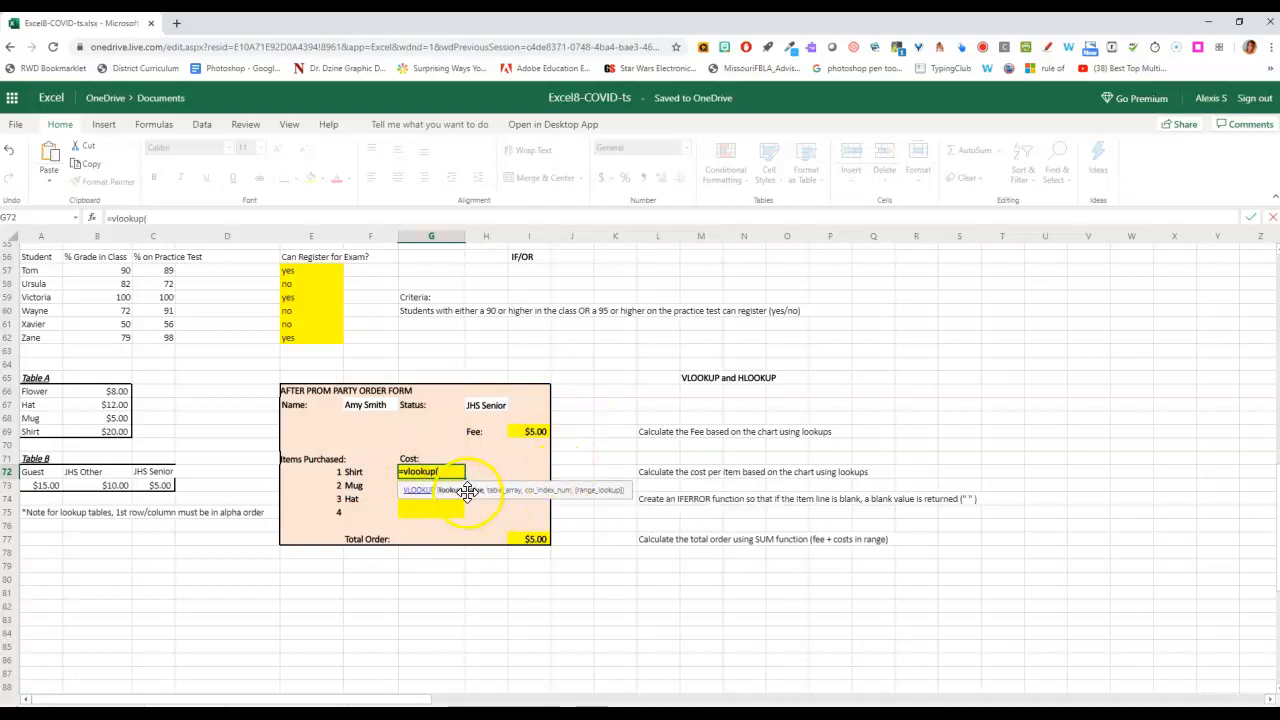
pyautogui.click(355, 473)
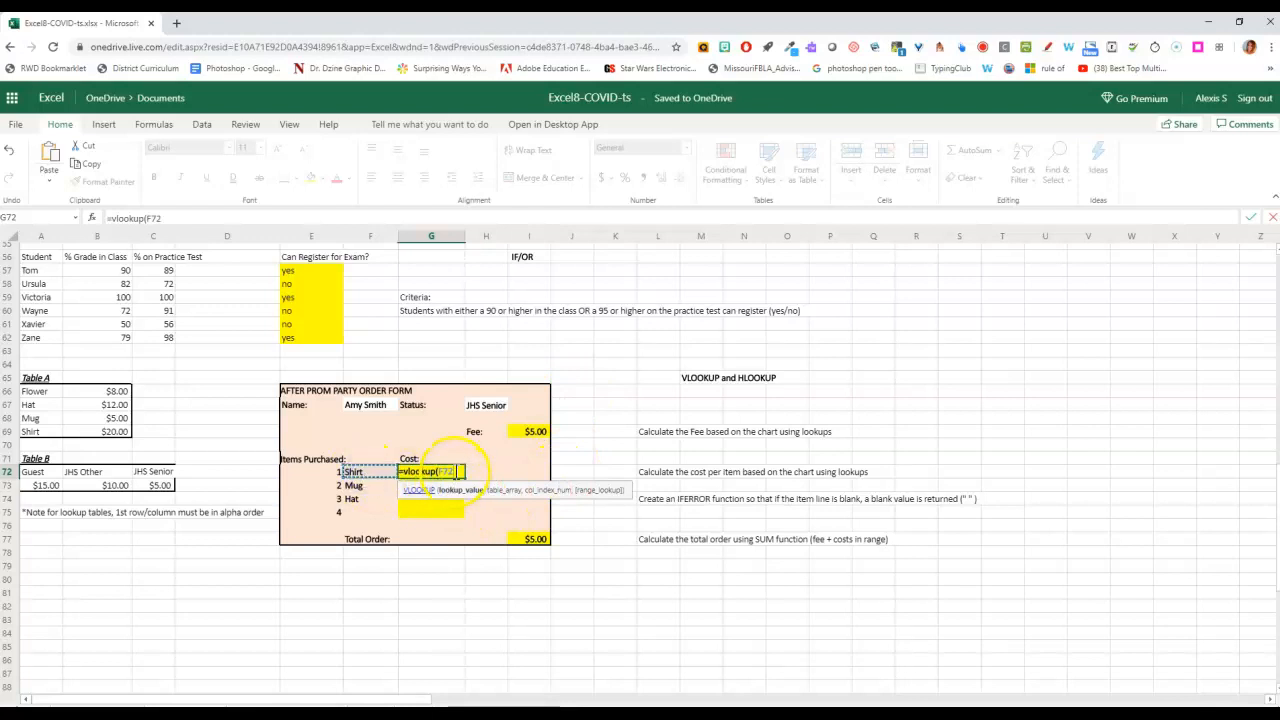
pyautogui.write(',')
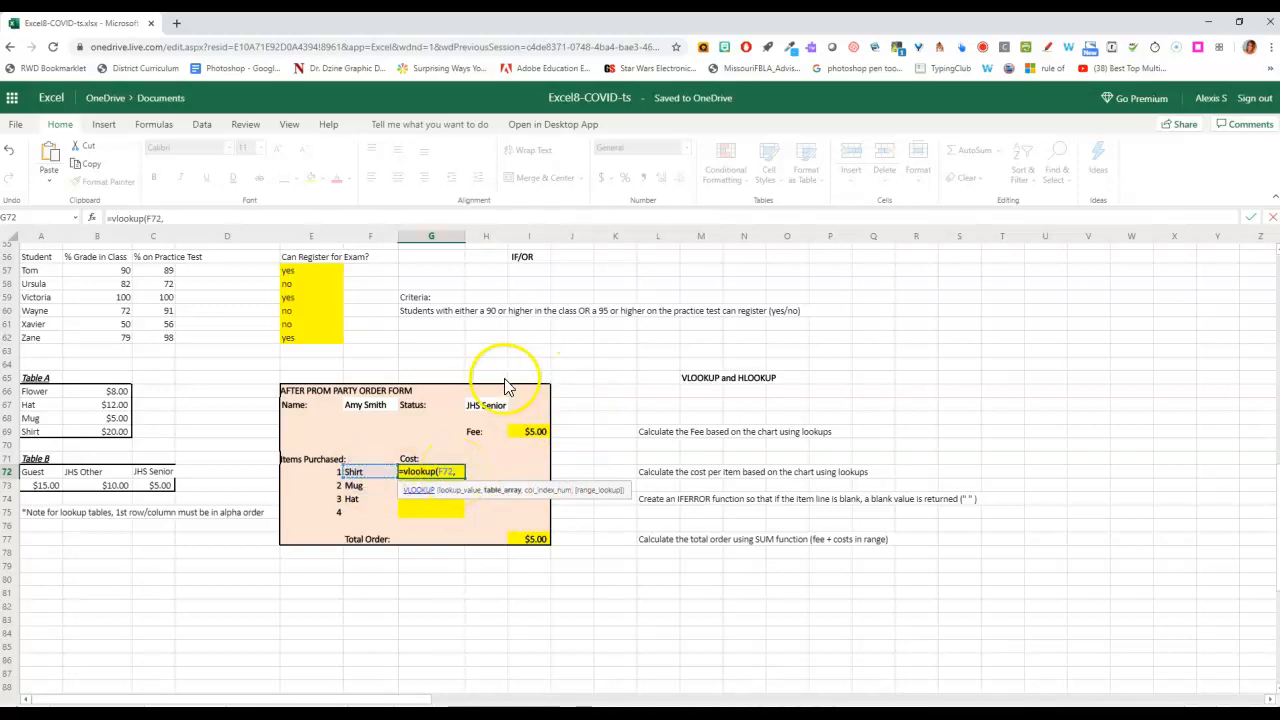
pyautogui.moveTo(42, 398); pyautogui.dragTo(106, 438)
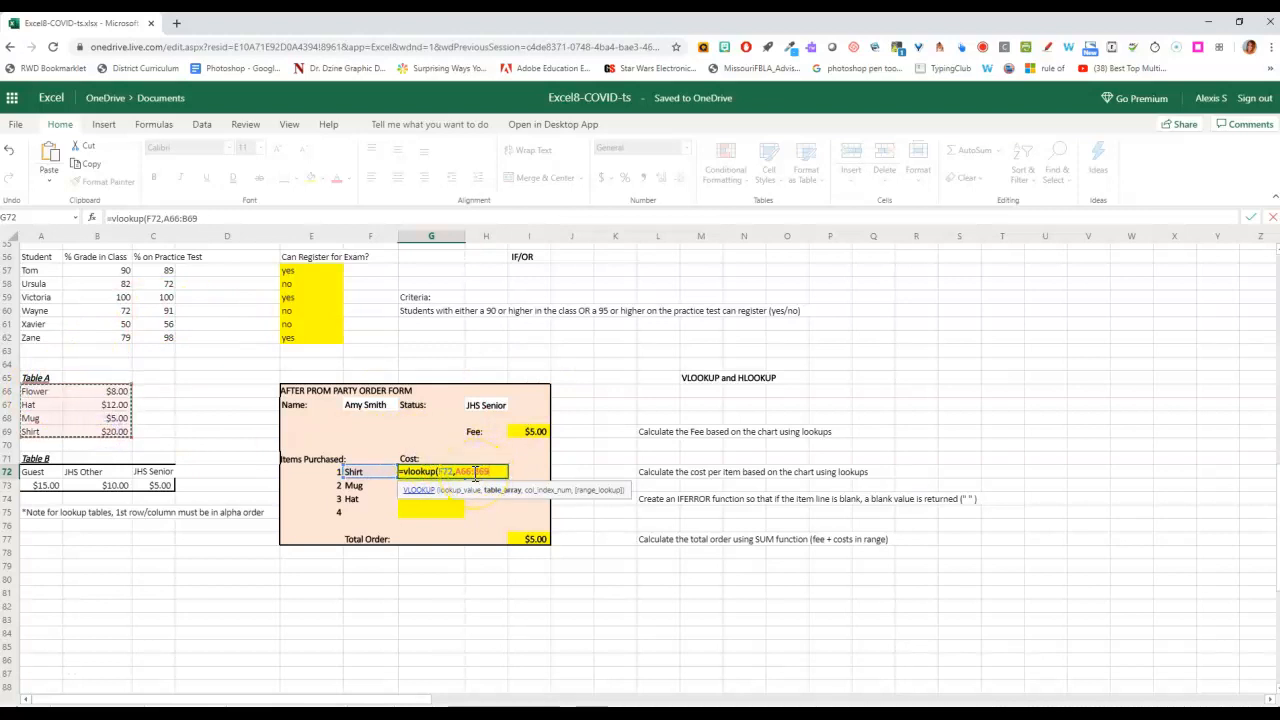
pyautogui.press('F4')
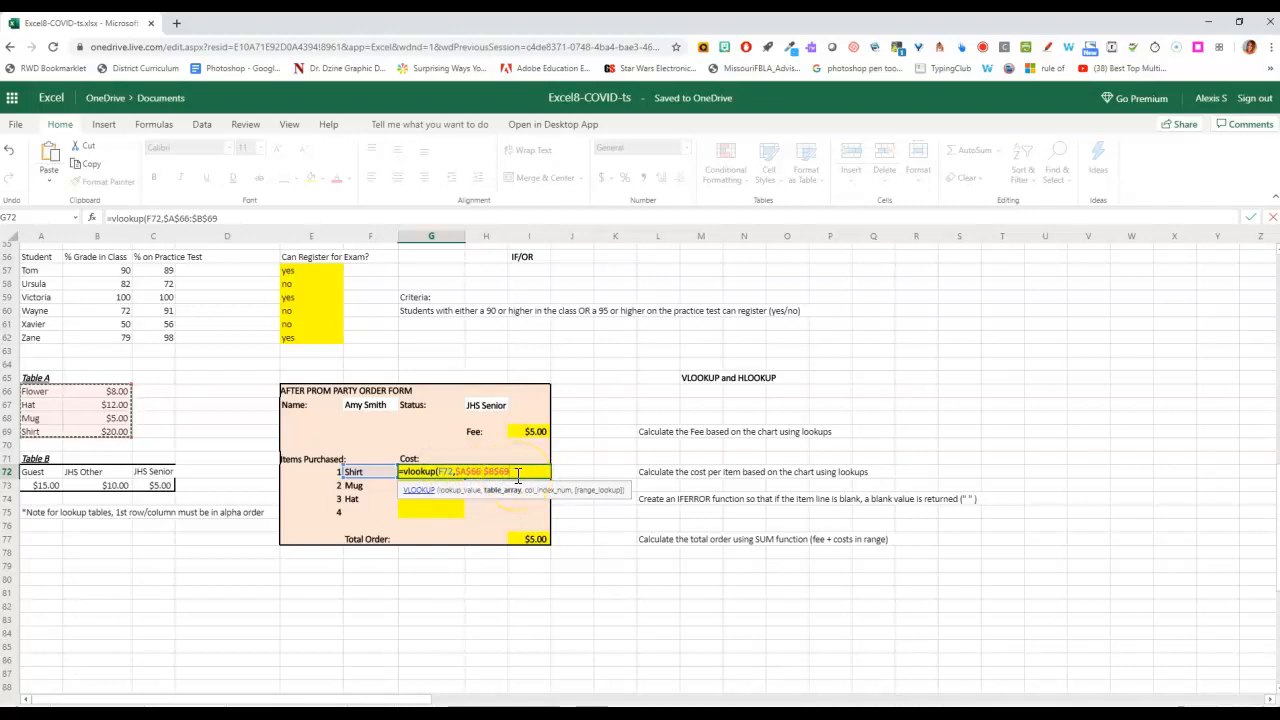
pyautogui.write(',2')
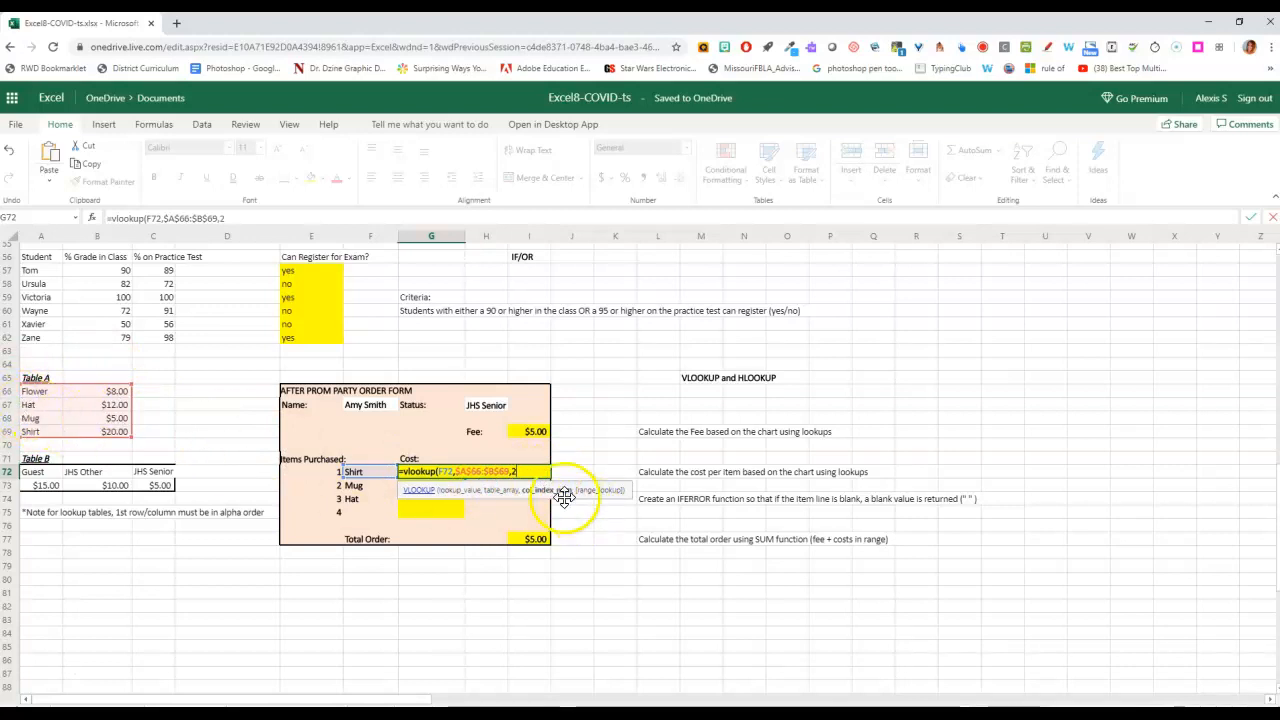
pyautogui.write(')')
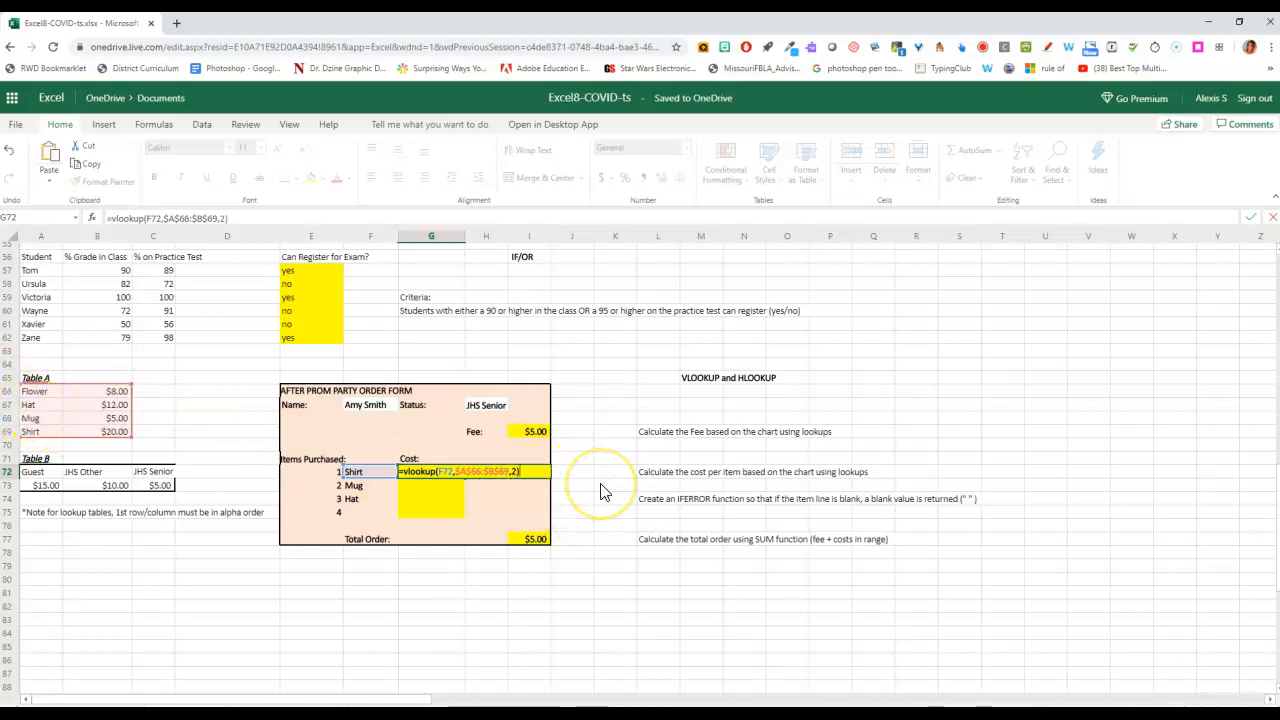
pyautogui.press('Return')
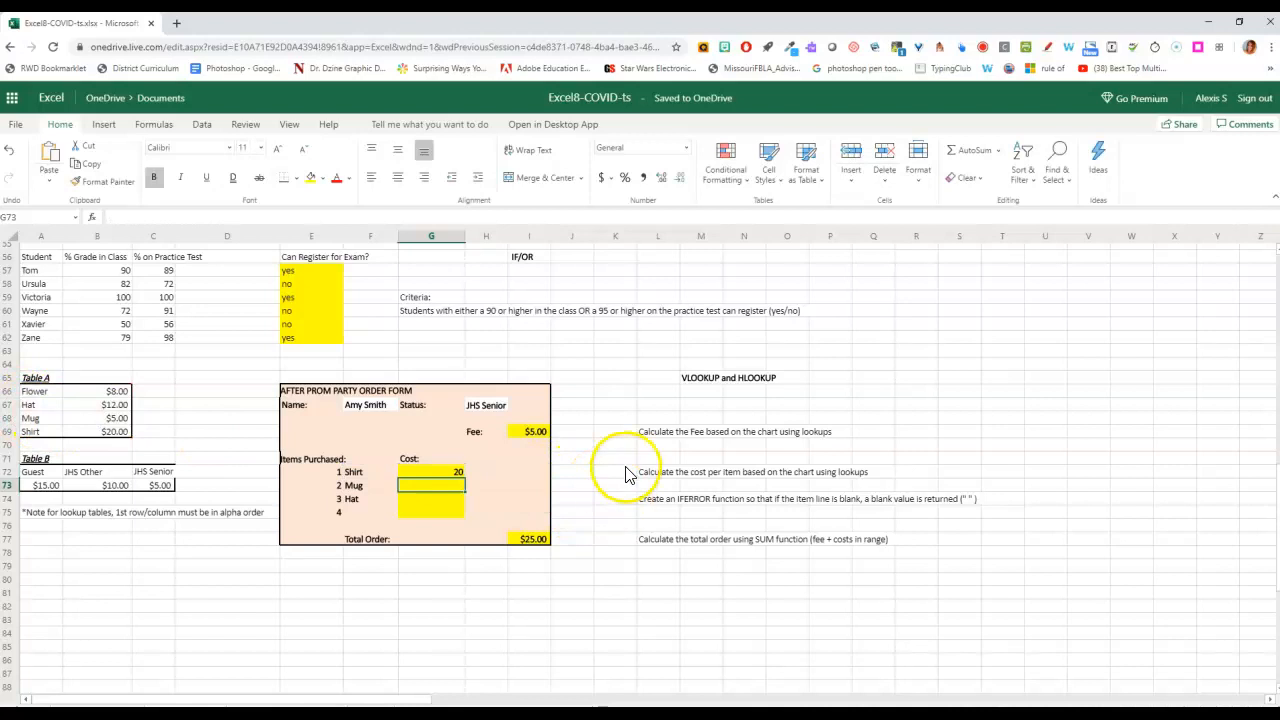
# Fill the item cost VLOOKUP formula from G72 down through G75
pyautogui.click(437, 472)
pyautogui.moveTo(464, 478); pyautogui.dragTo(463, 511)
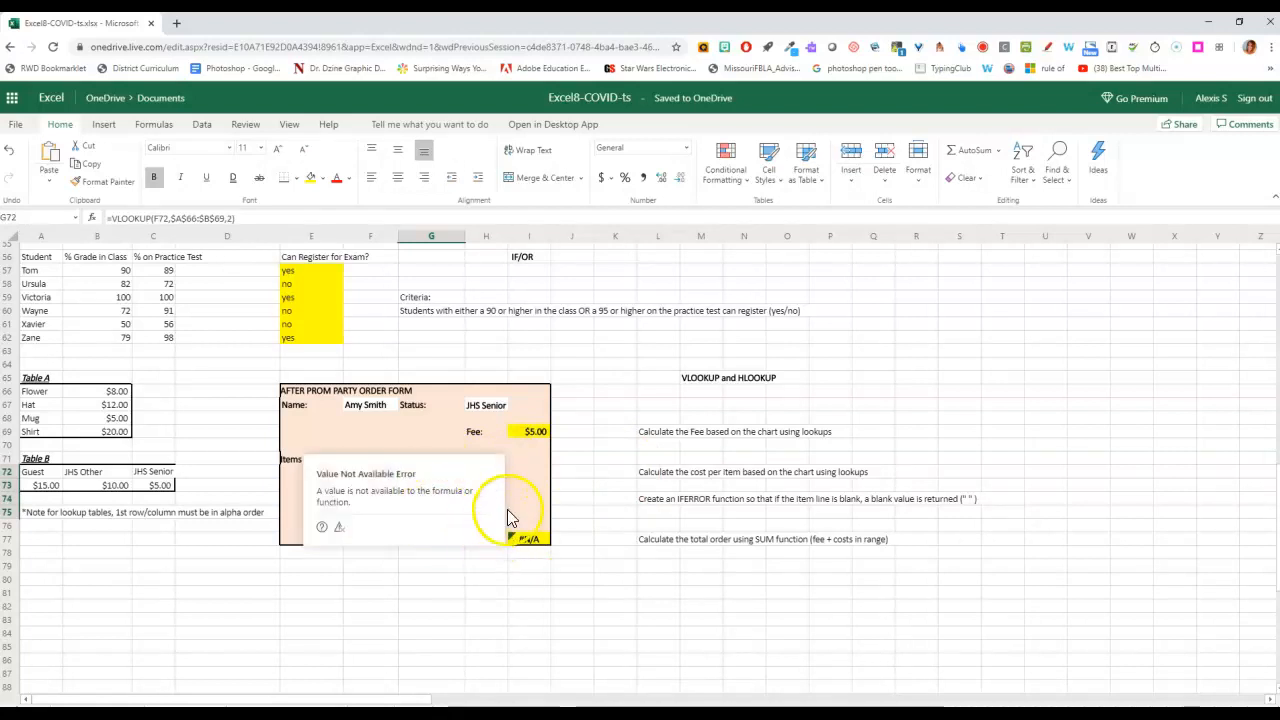
pyautogui.click(437, 514)
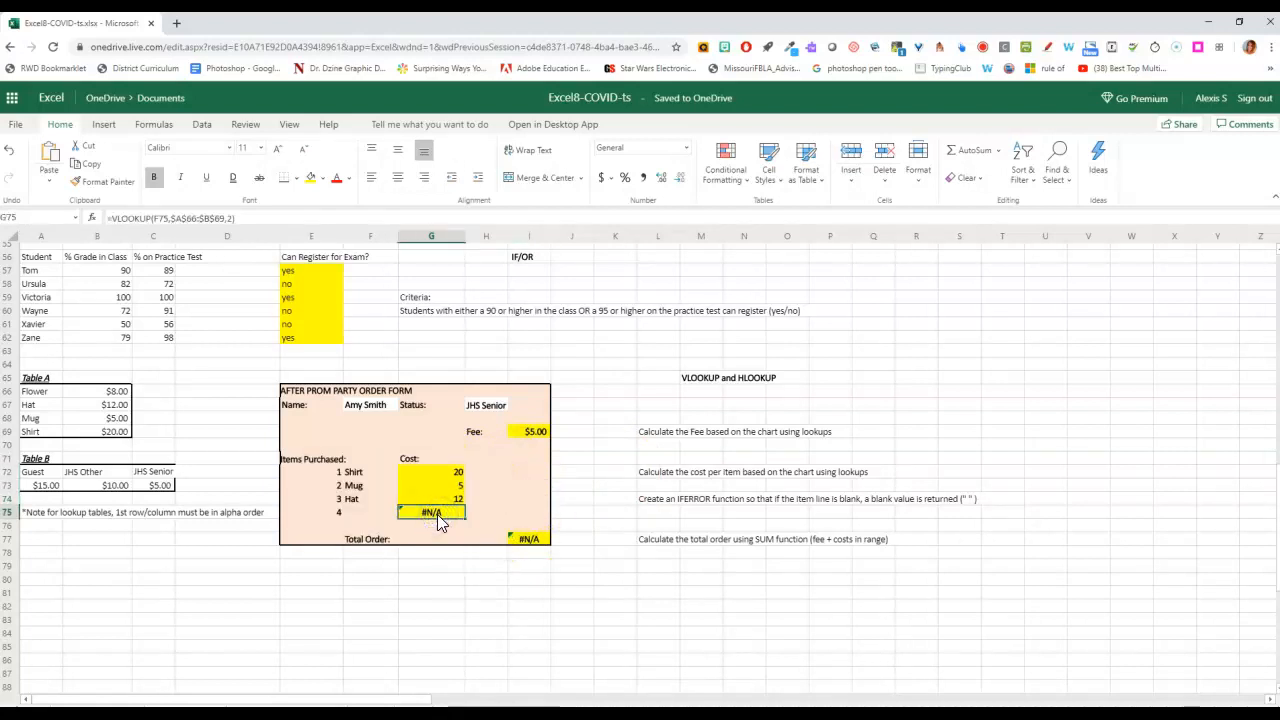
# Check the Total Order cell and the blank fourth item's Cost cell against the IFERROR instruction in L74
pyautogui.click(528, 541)
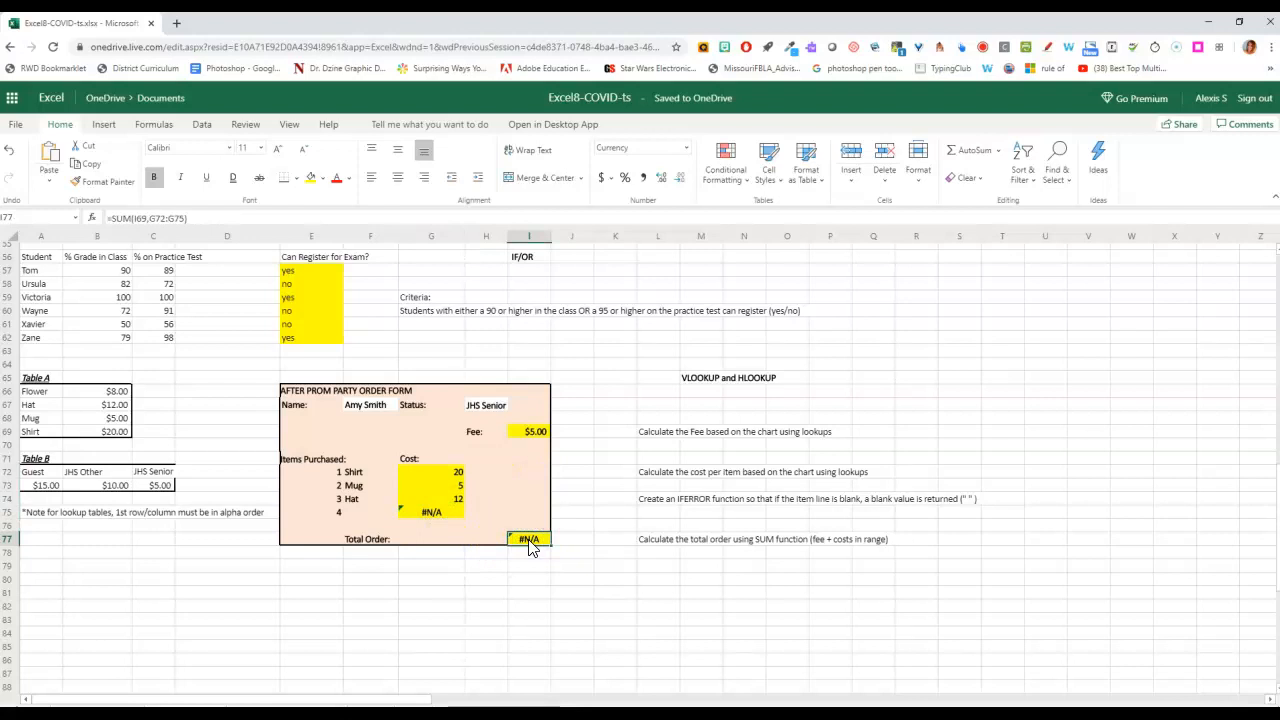
pyautogui.click(514, 541)
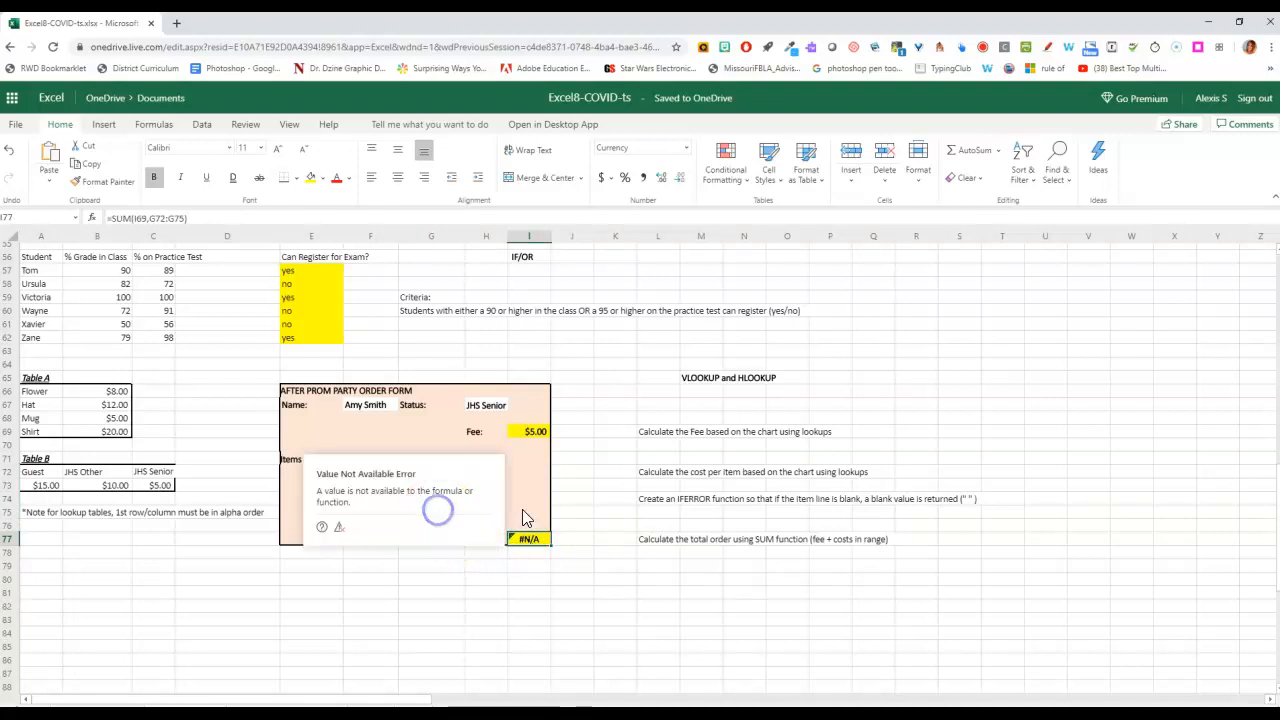
pyautogui.click(527, 518)
pyautogui.click(433, 512)
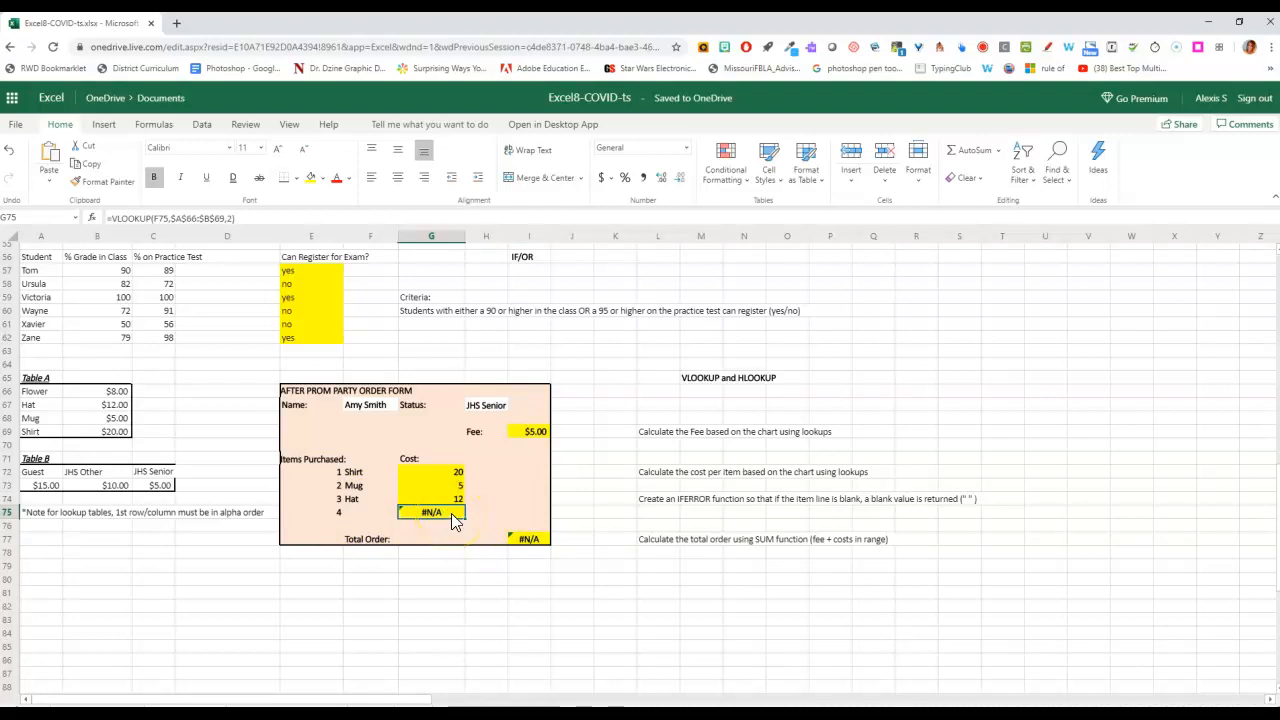
pyautogui.click(674, 500)
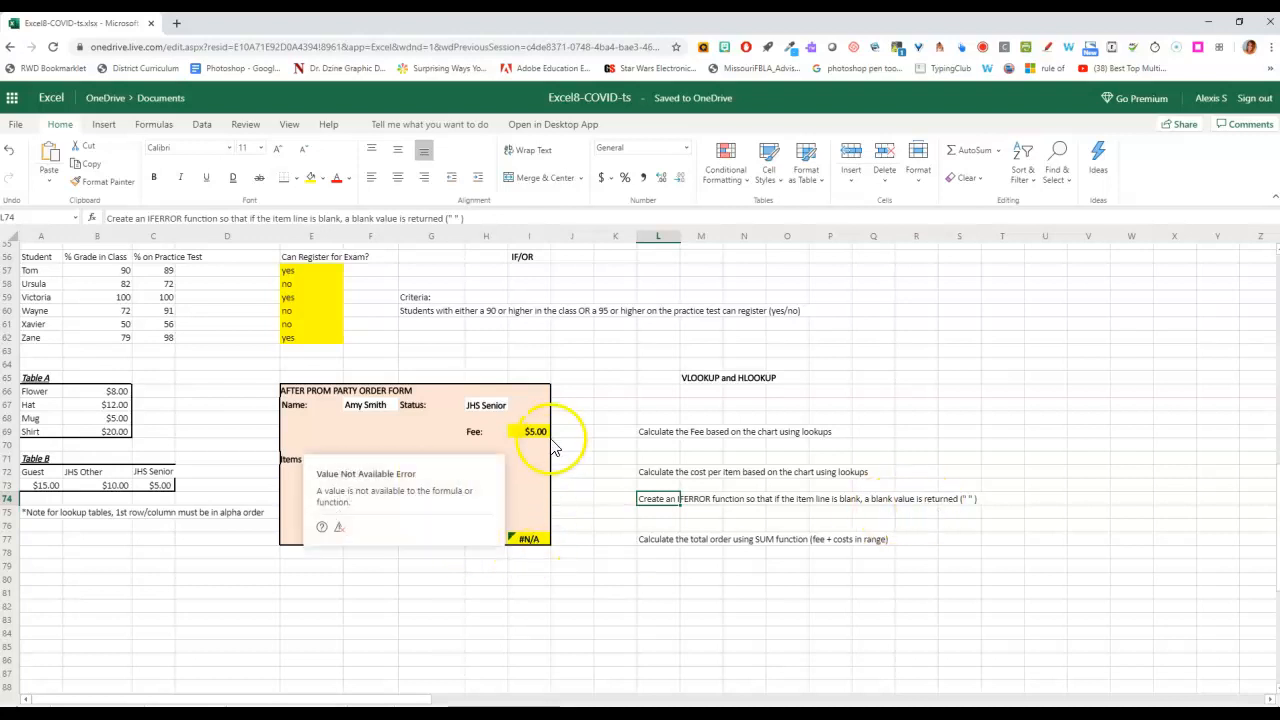
# Wrap the VLOOKUP in the fourth item's Cost cell G75 in an IFERROR that returns " " on an error
pyautogui.click(721, 502)
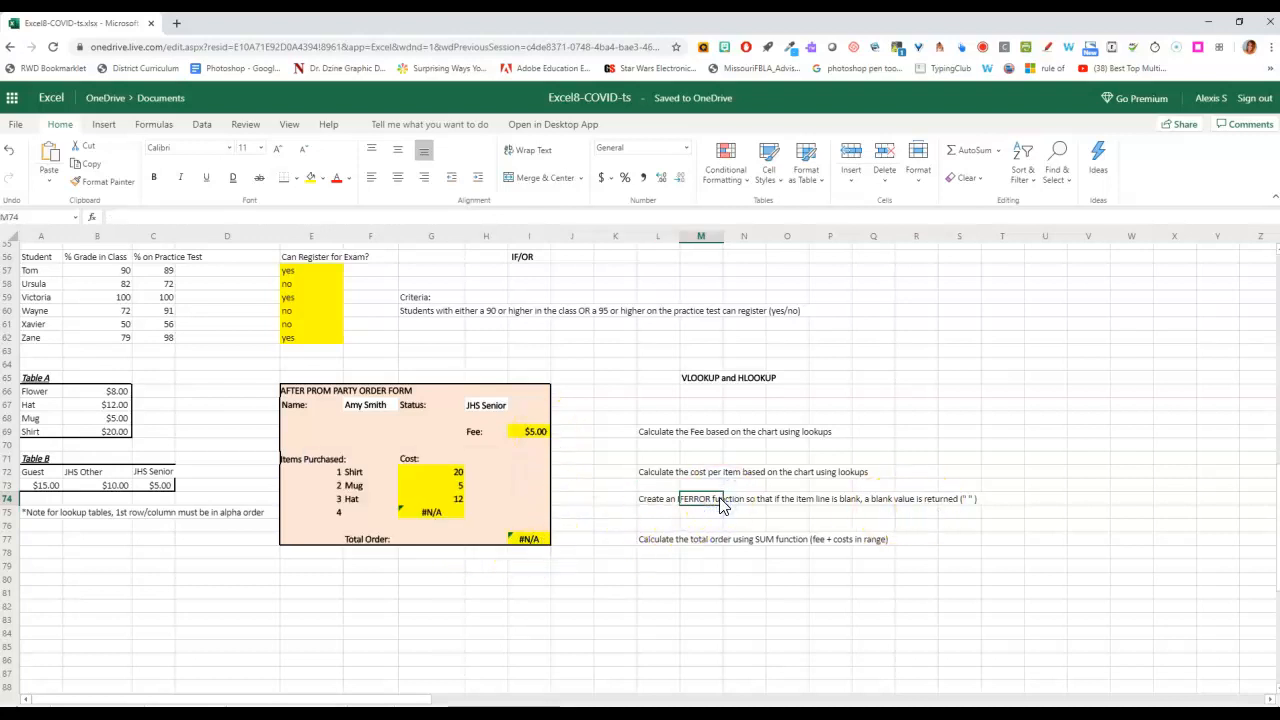
pyautogui.click(435, 512)
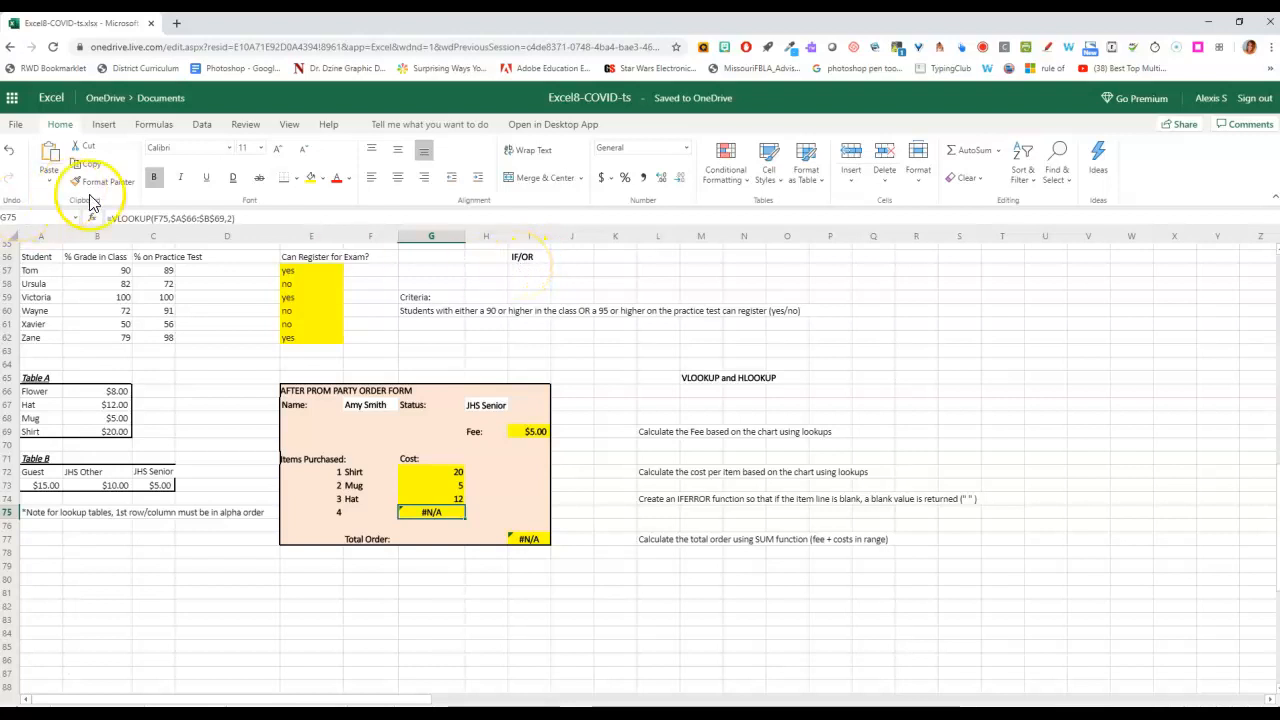
pyautogui.click(112, 218)
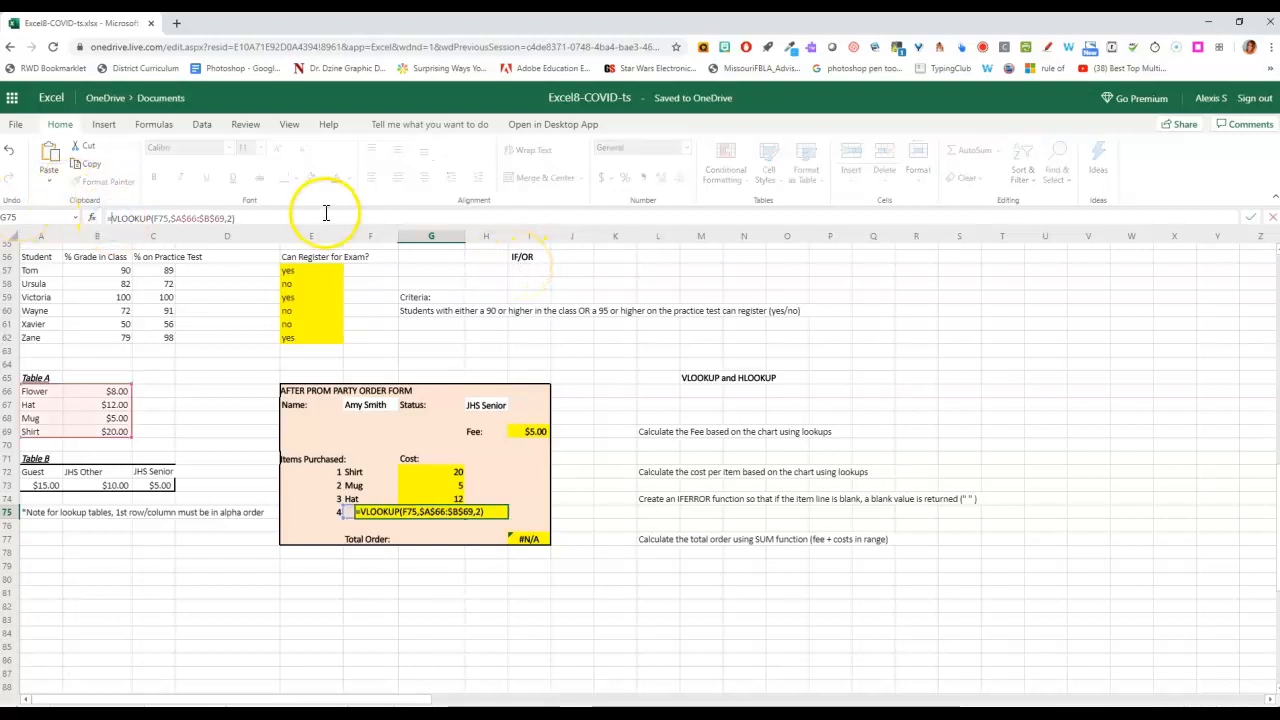
pyautogui.write('IFERROR')
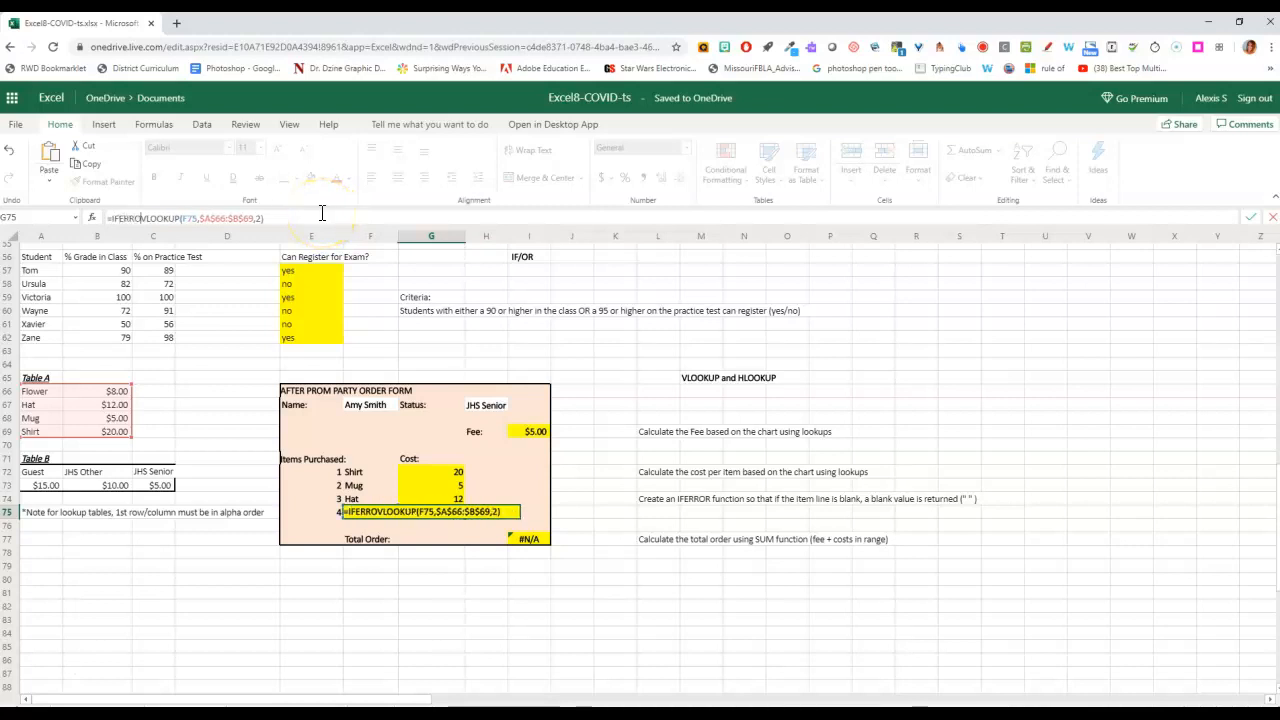
pyautogui.write('(')
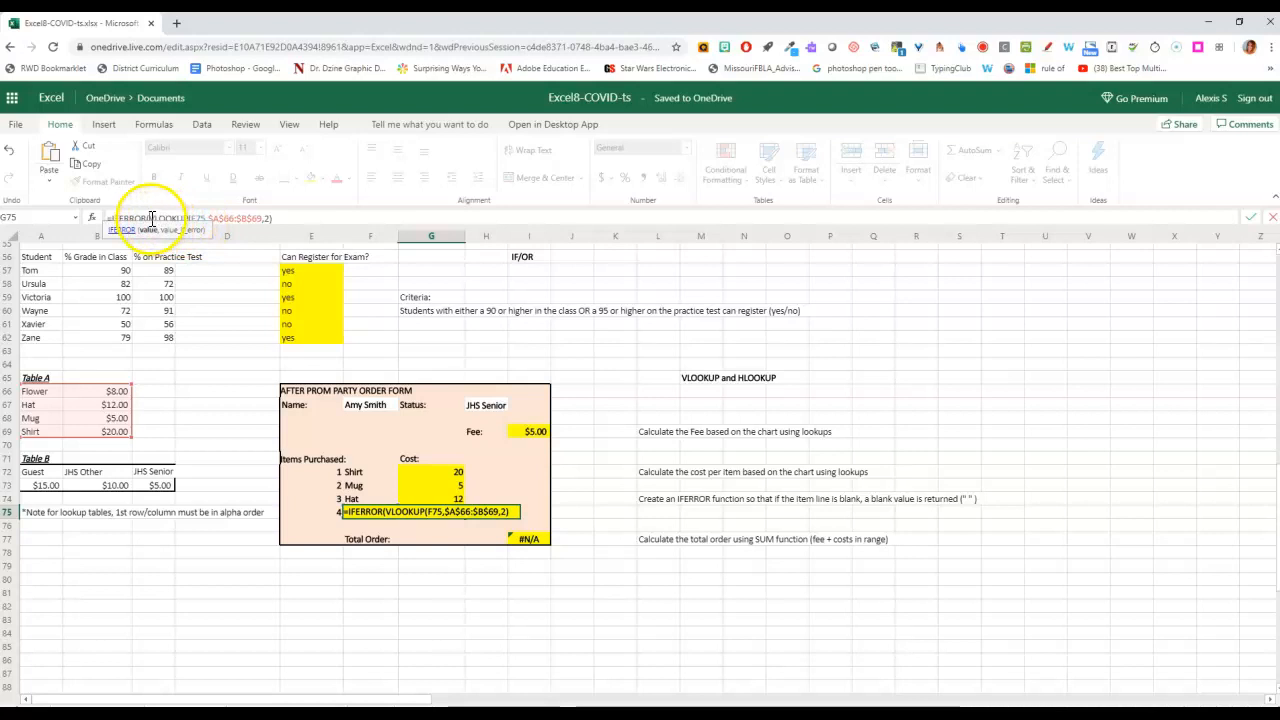
pyautogui.click(285, 216)
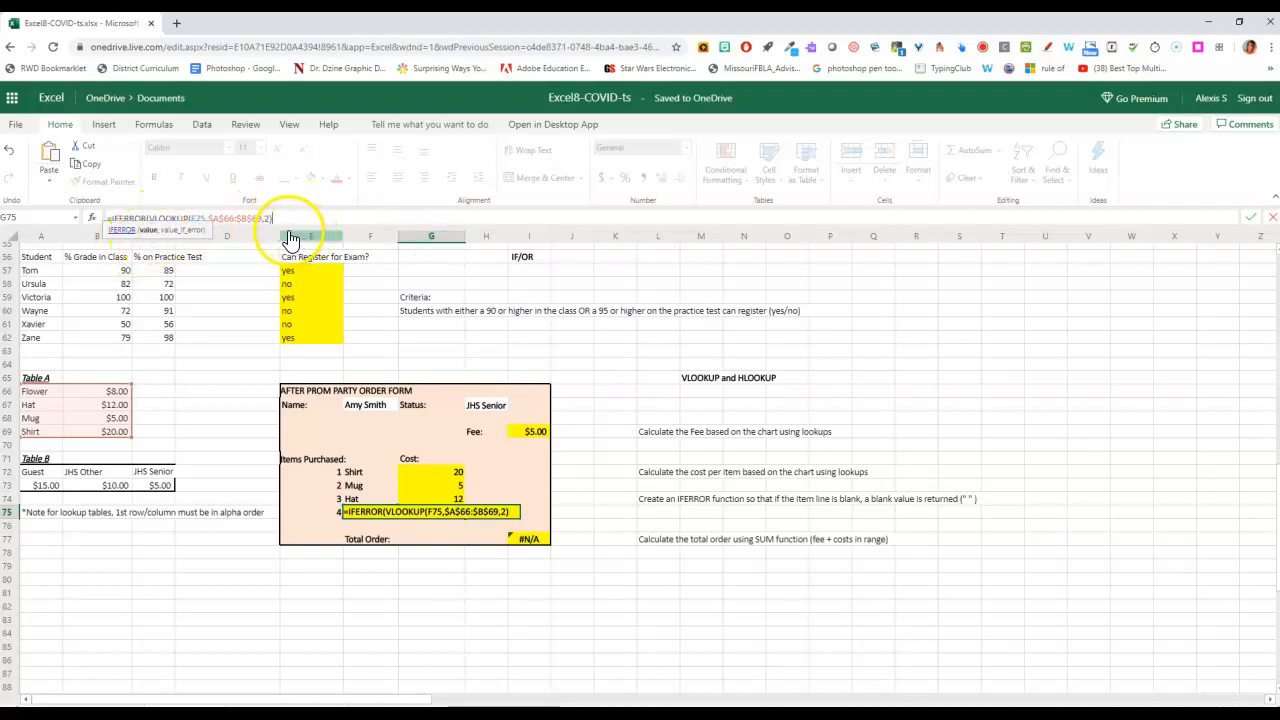
pyautogui.write(',')
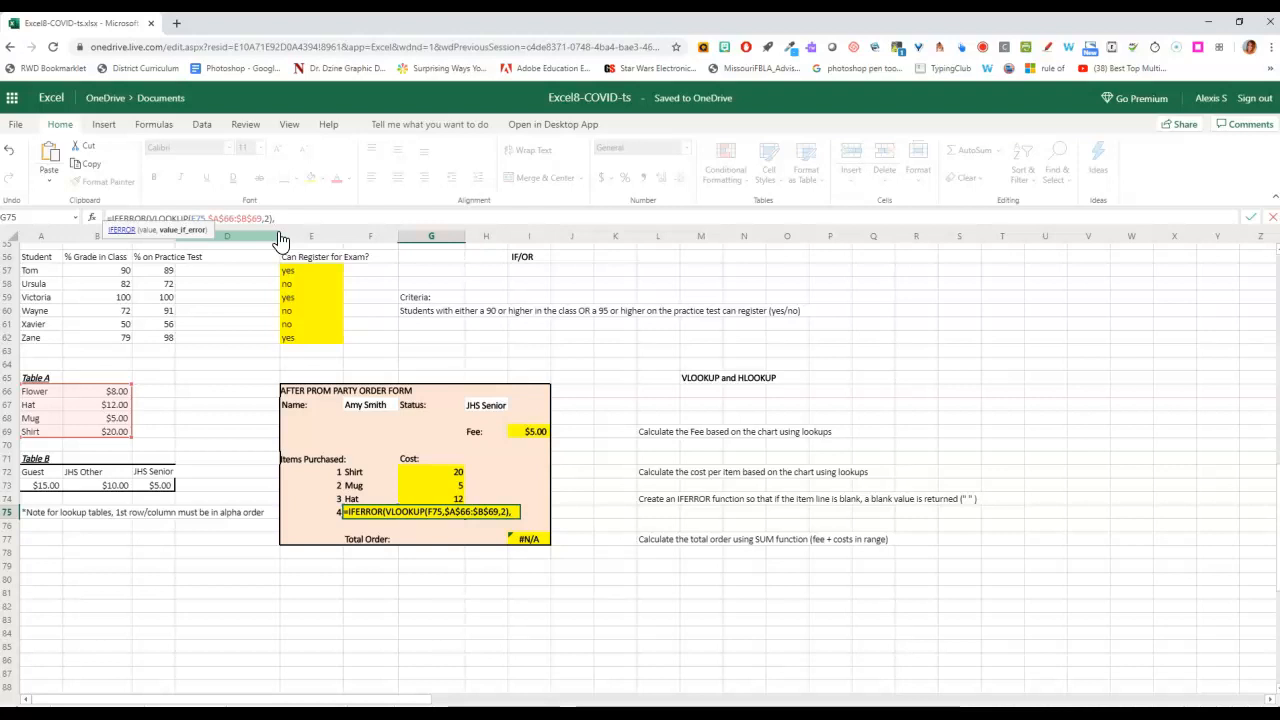
pyautogui.write('" ")')
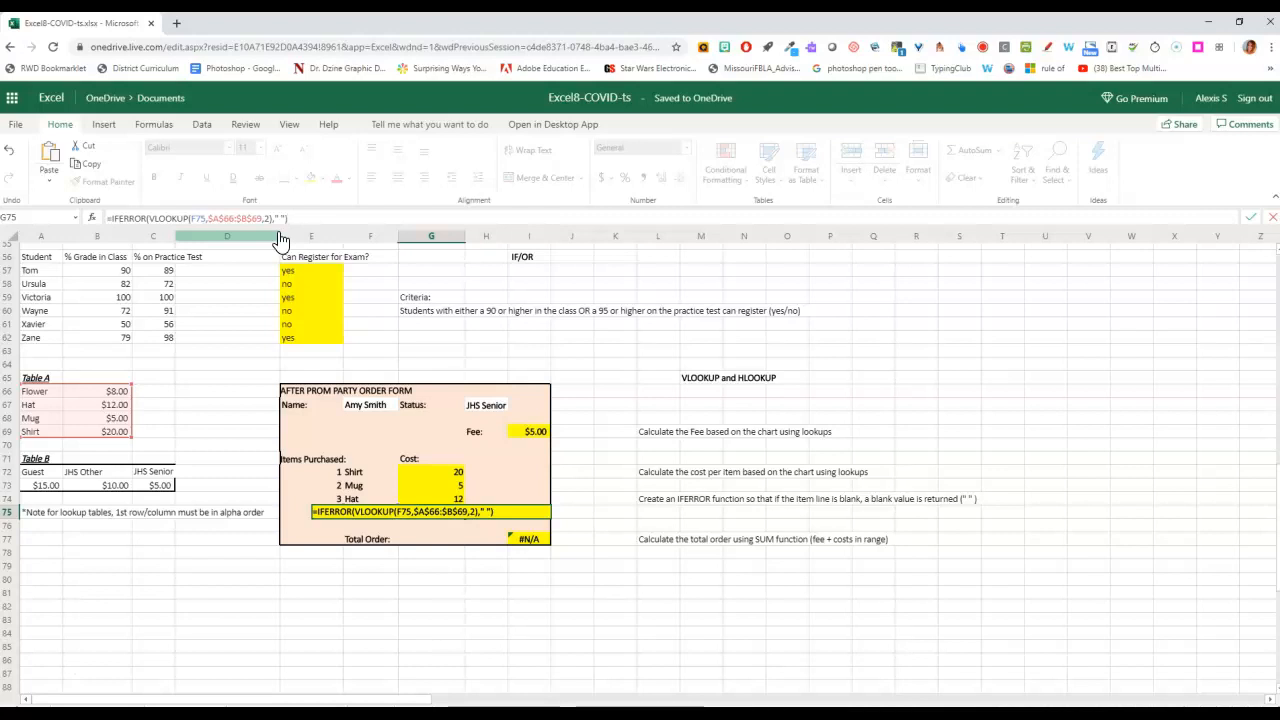
pyautogui.click(196, 220)
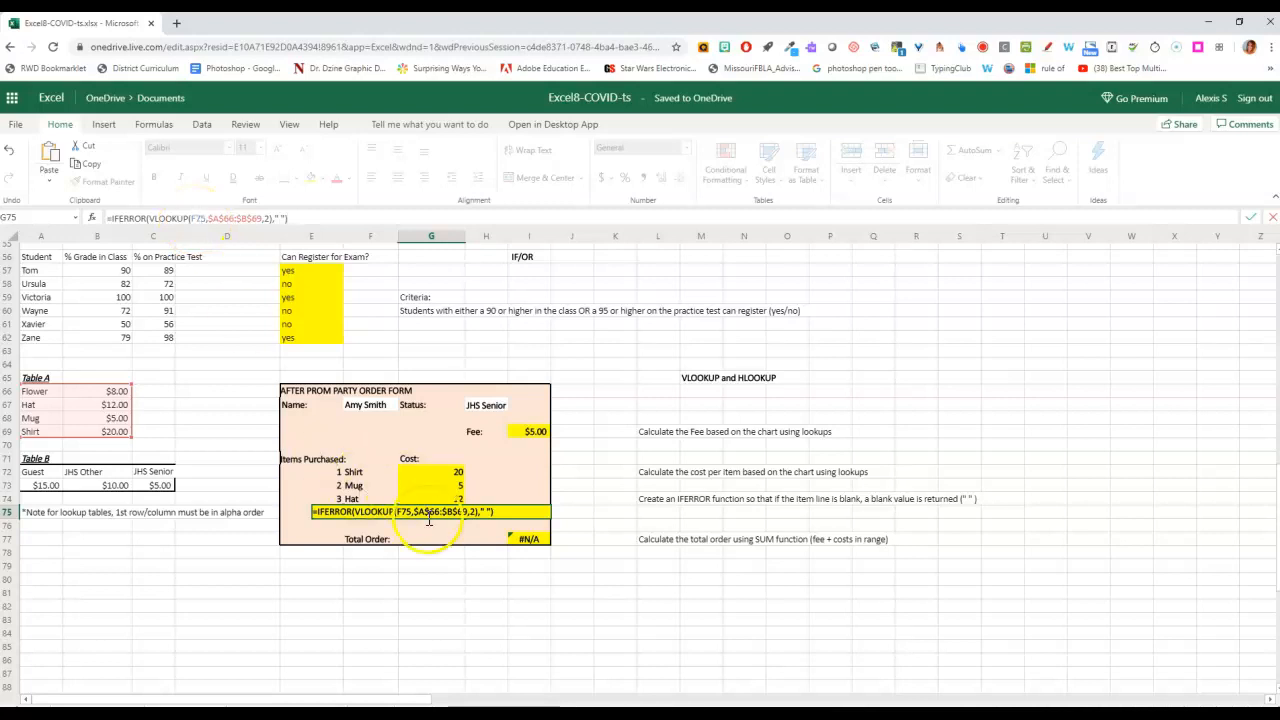
pyautogui.press('Return')
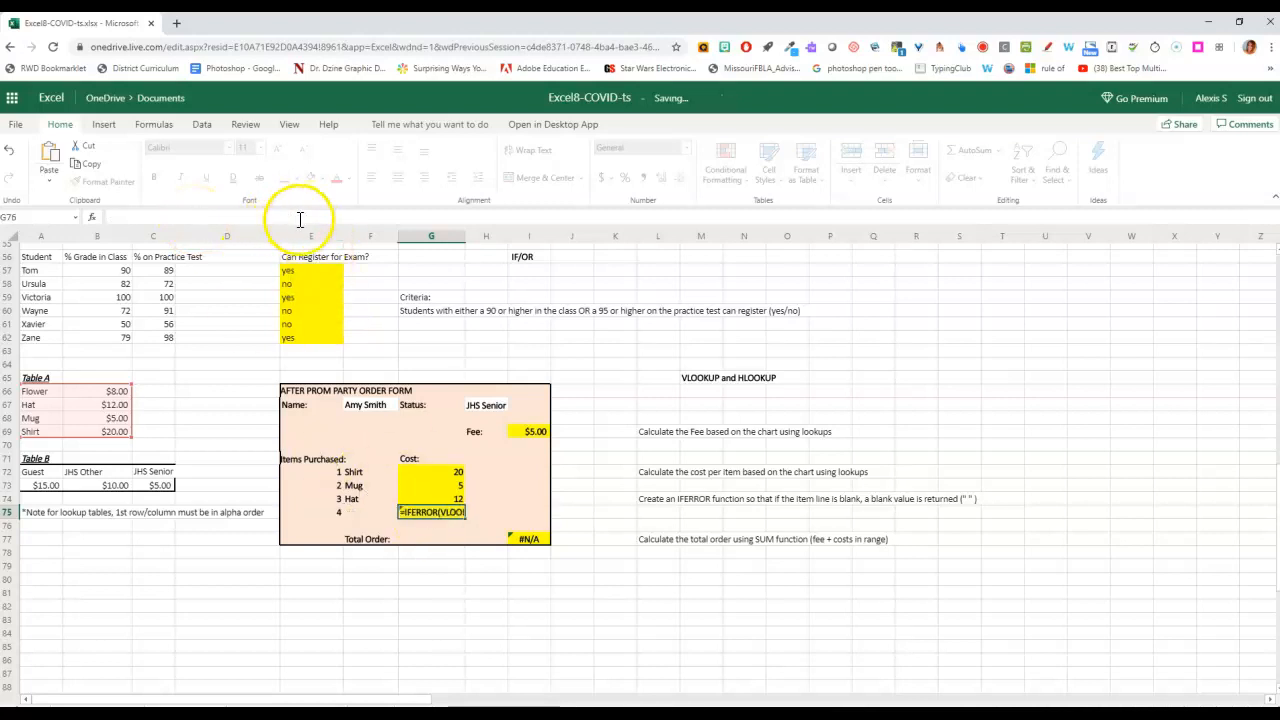
# Check the Cost cell G75 and the Total Order formula, and clear the third item, Hat, from F74
pyautogui.click(443, 514)
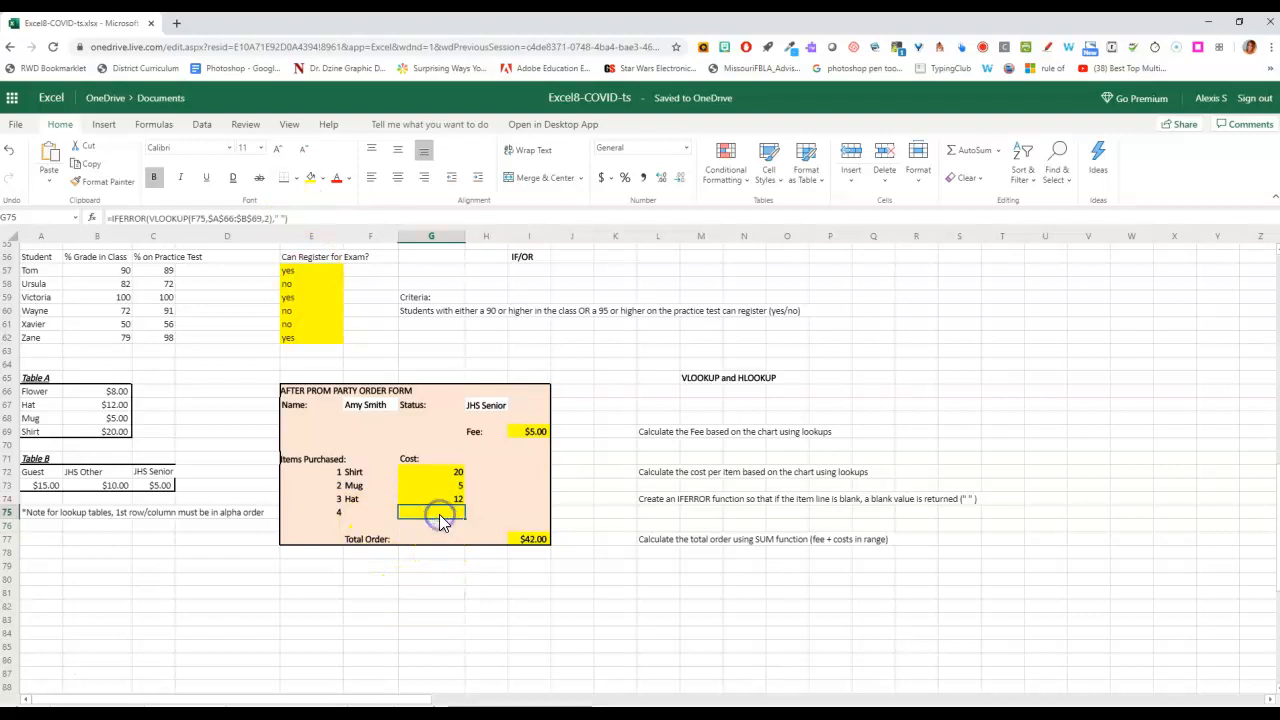
pyautogui.click(532, 538)
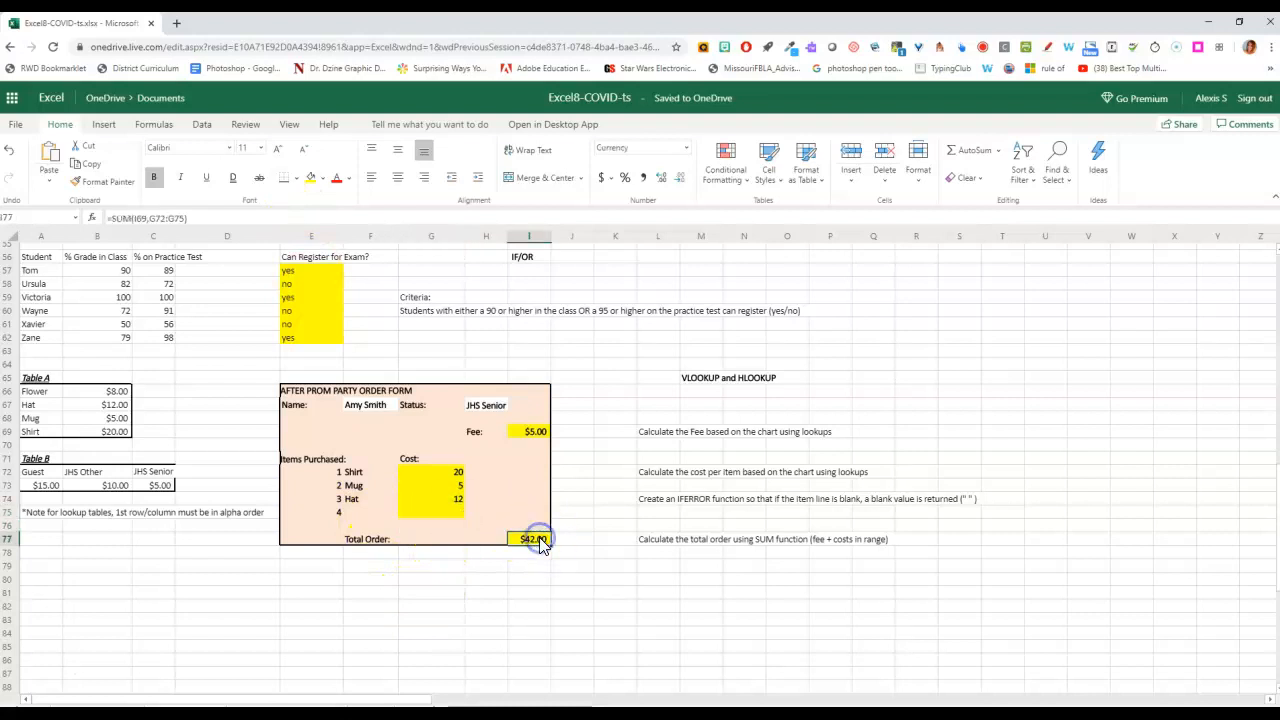
pyautogui.click(442, 514)
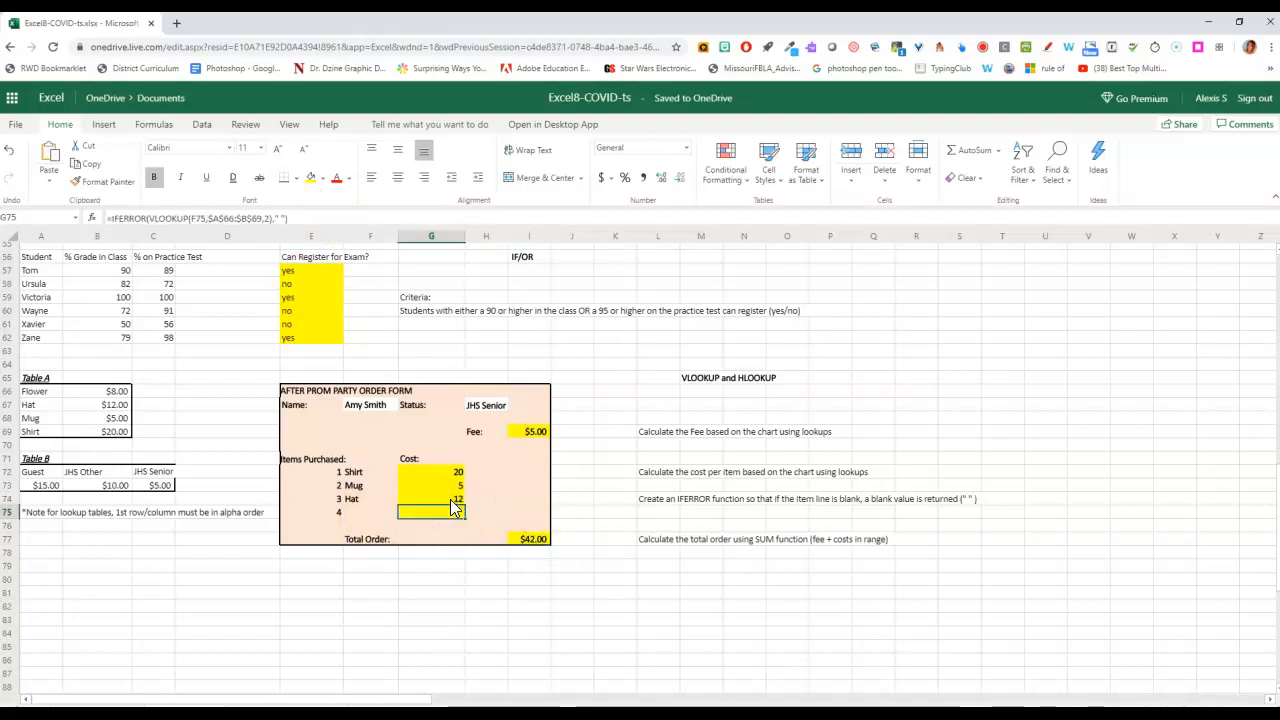
pyautogui.click(375, 498)
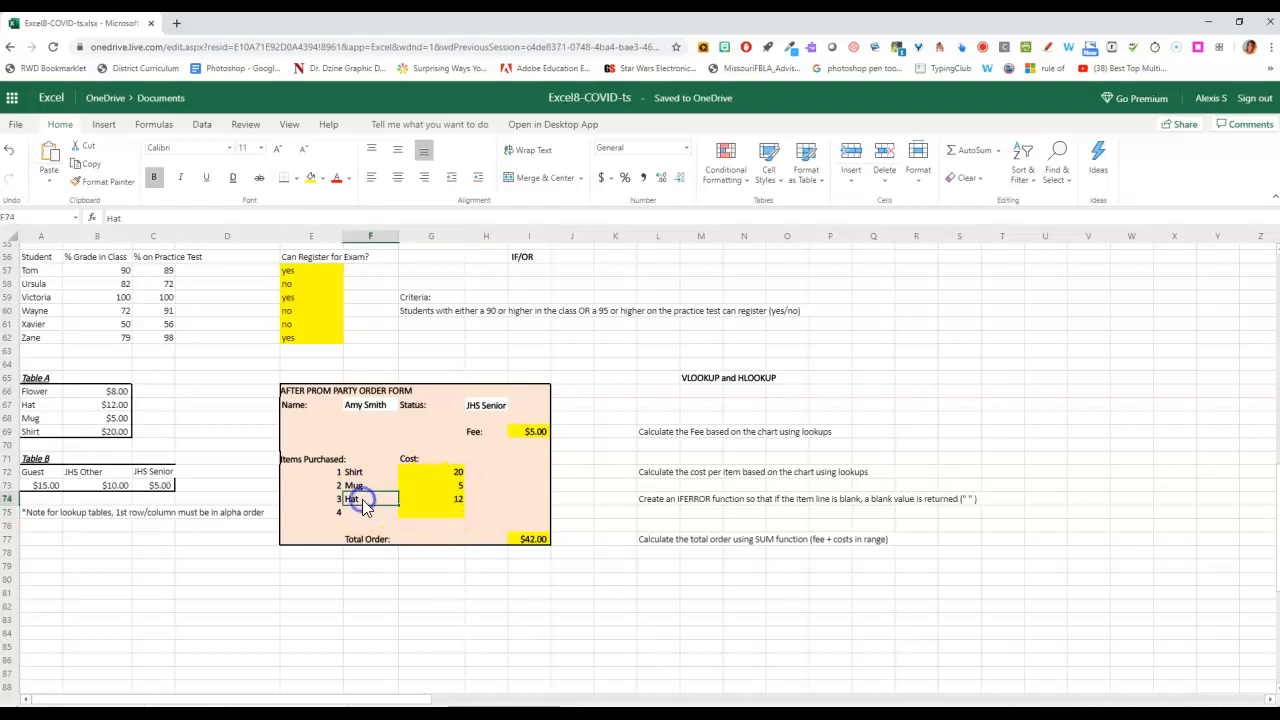
pyautogui.press('Delete')
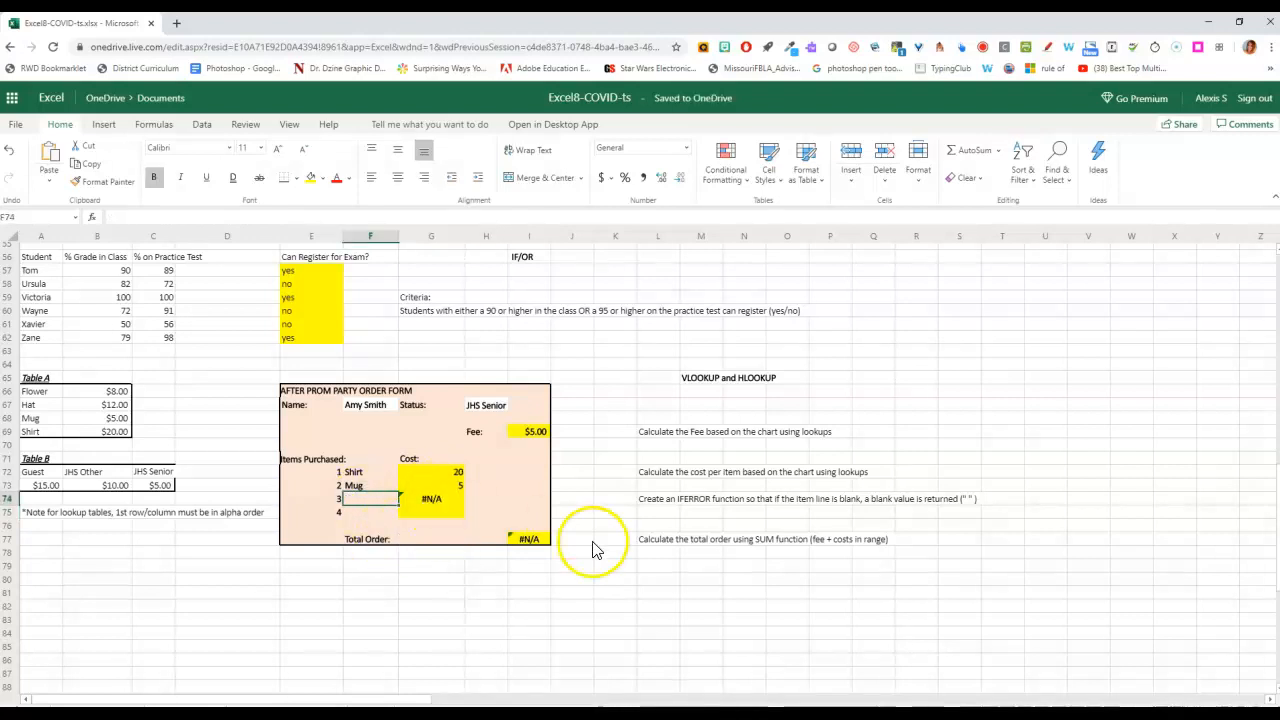
# Fill the IFERROR cost formula from G75 up through G72 and check the copied formula in G73
pyautogui.click(442, 514)
pyautogui.moveTo(455, 514); pyautogui.dragTo(472, 478)
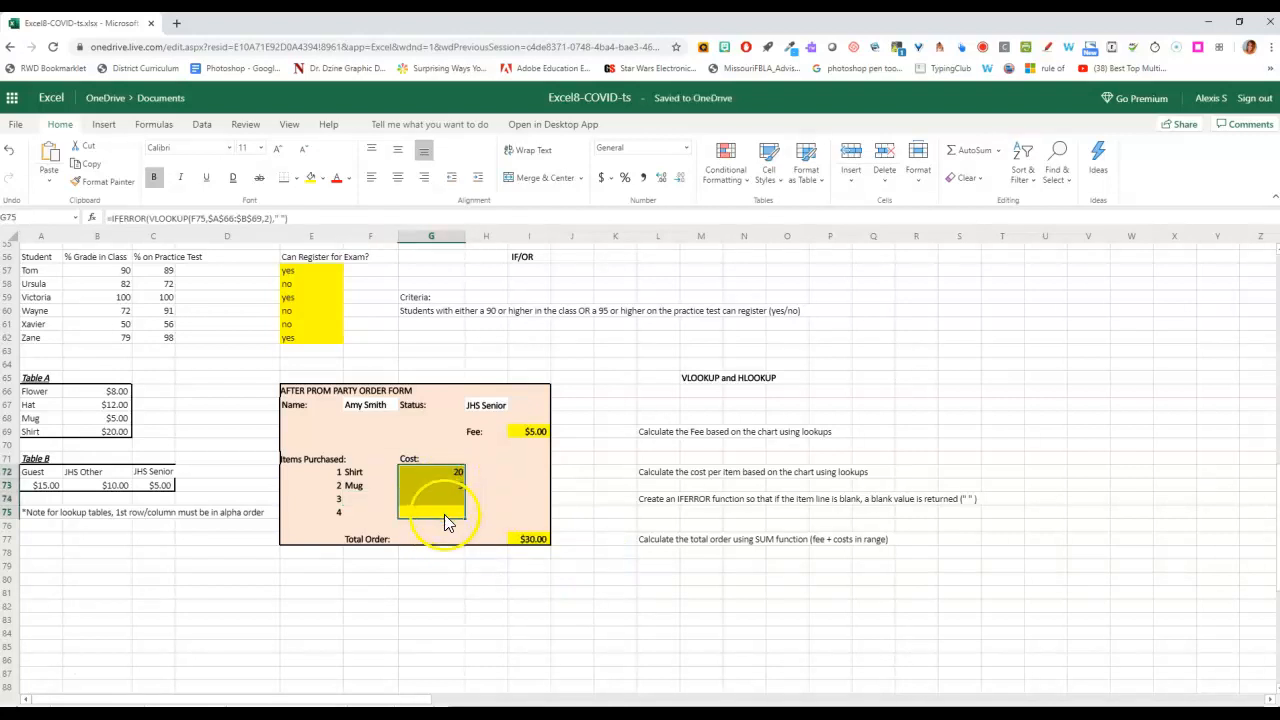
pyautogui.click(444, 514)
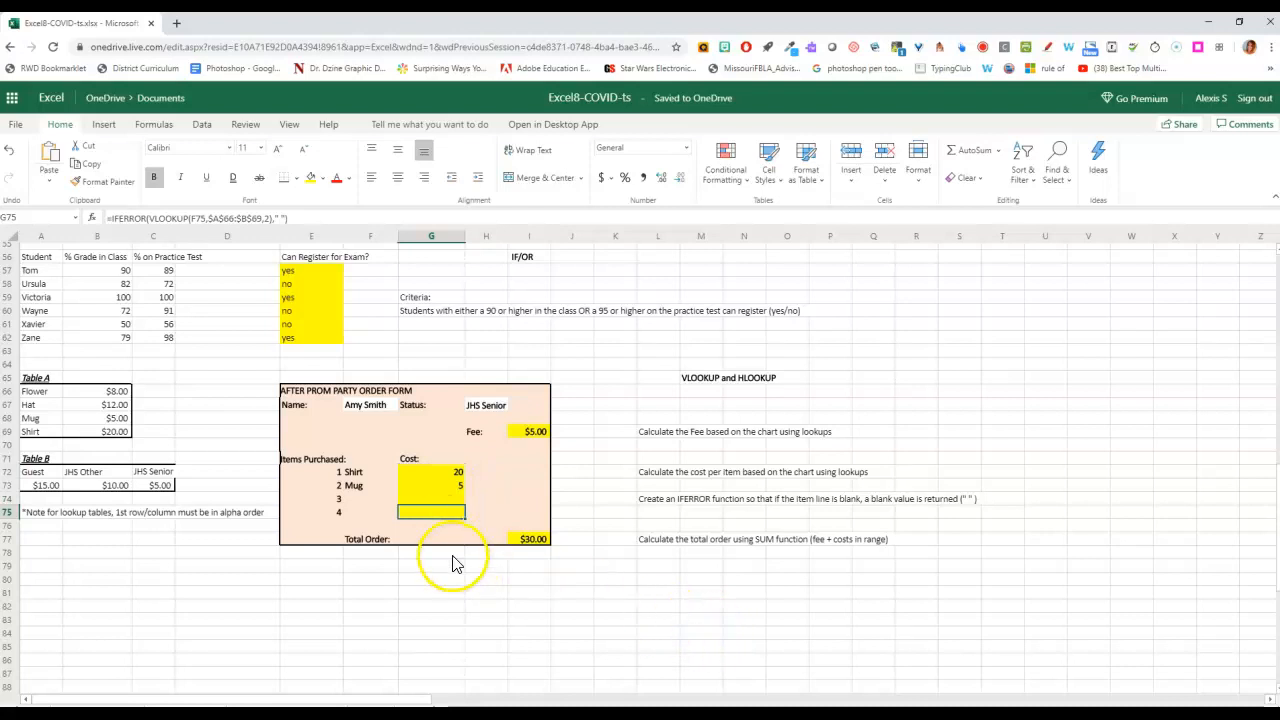
pyautogui.click(449, 482)
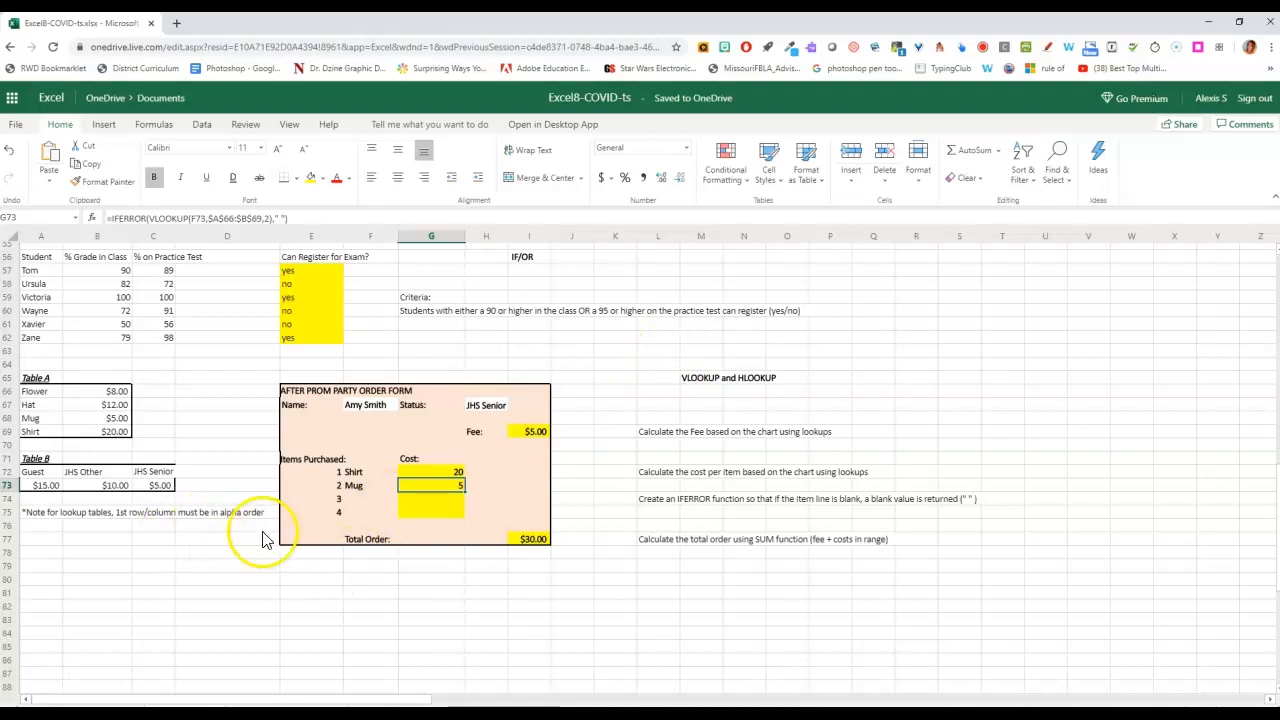
# Enter a COUNTIF formula in the Total Delta cell H13 that counts "Delta" in the airline range A9:A23
pyautogui.scroll(15, 268, 540)
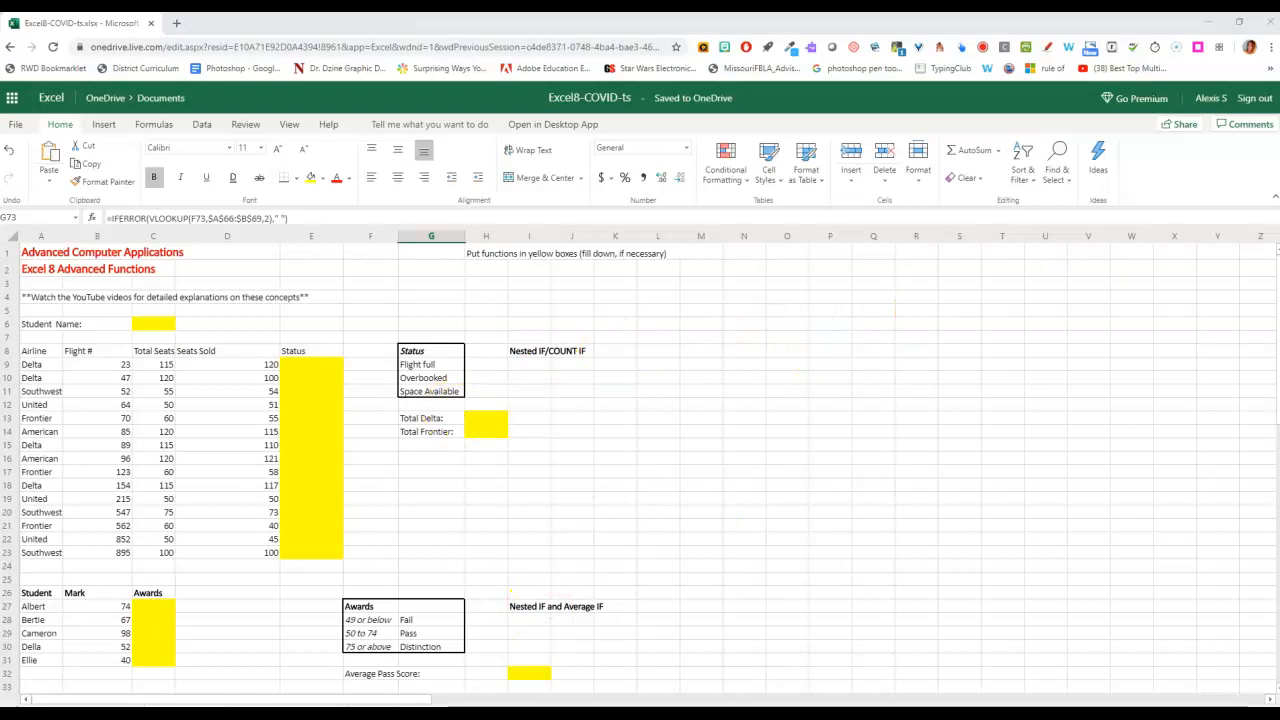
pyautogui.click(490, 418)
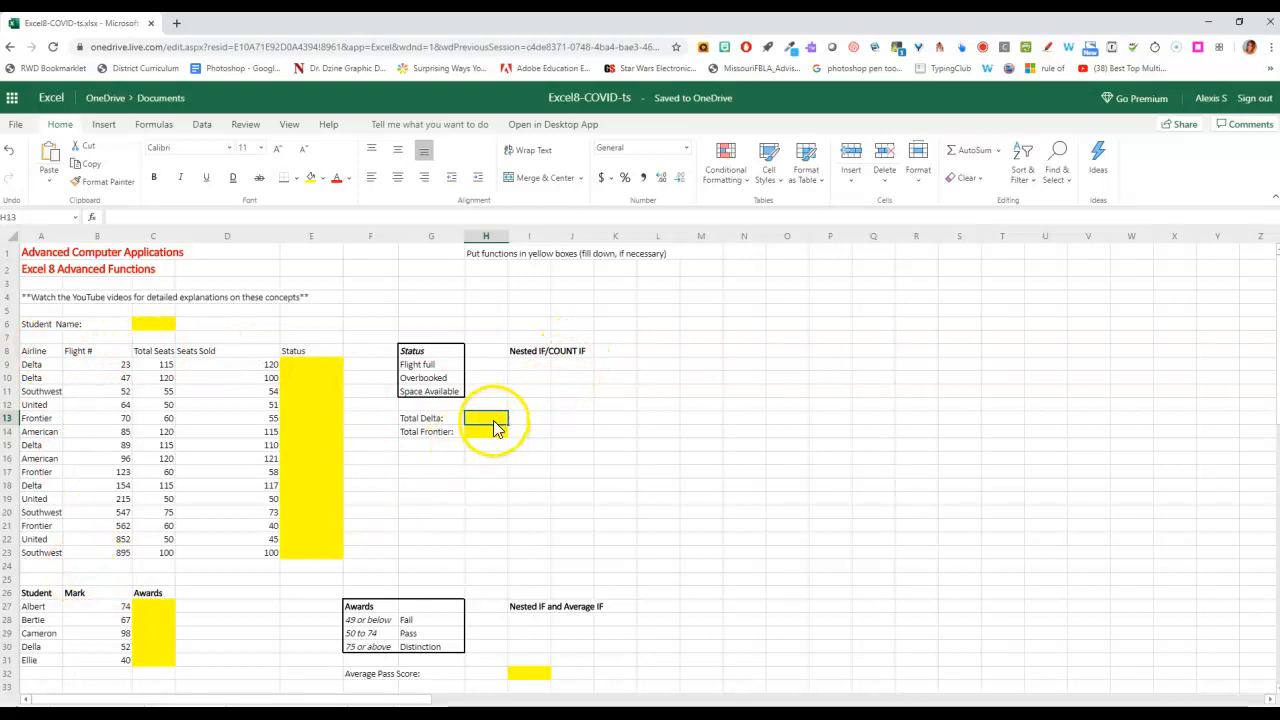
pyautogui.write('=countif(')
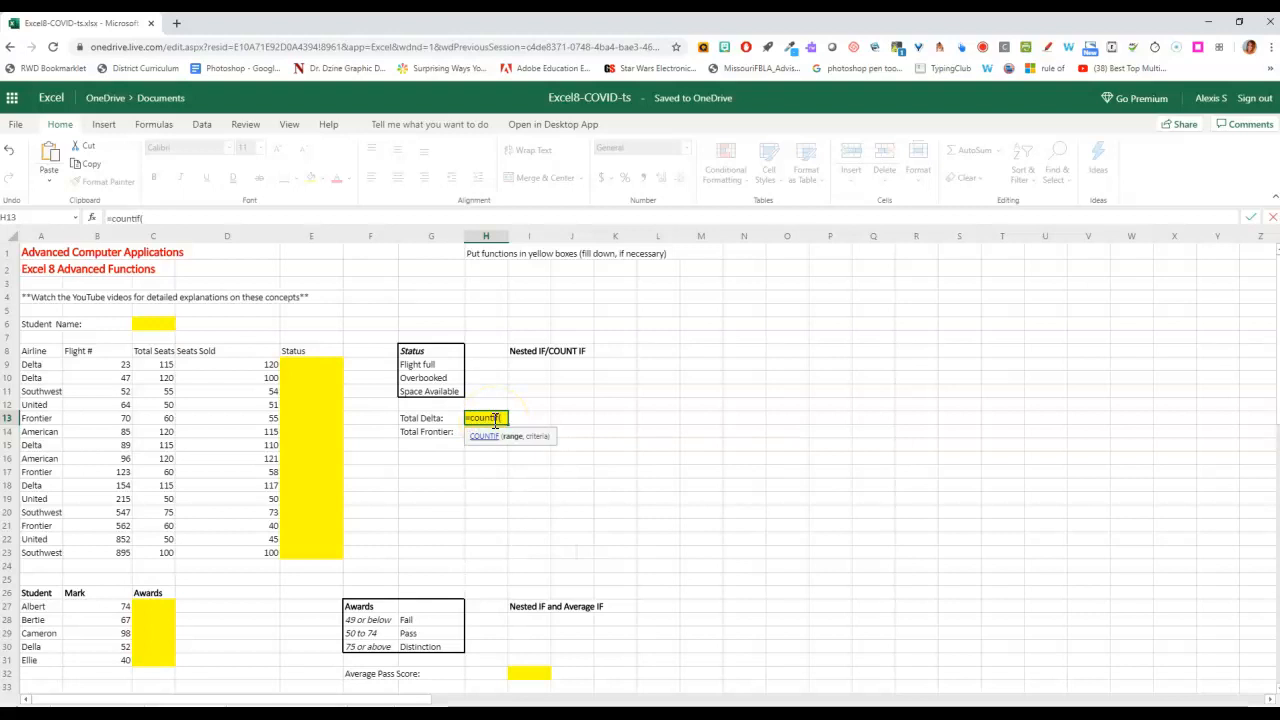
pyautogui.moveTo(31, 366); pyautogui.dragTo(37, 550)
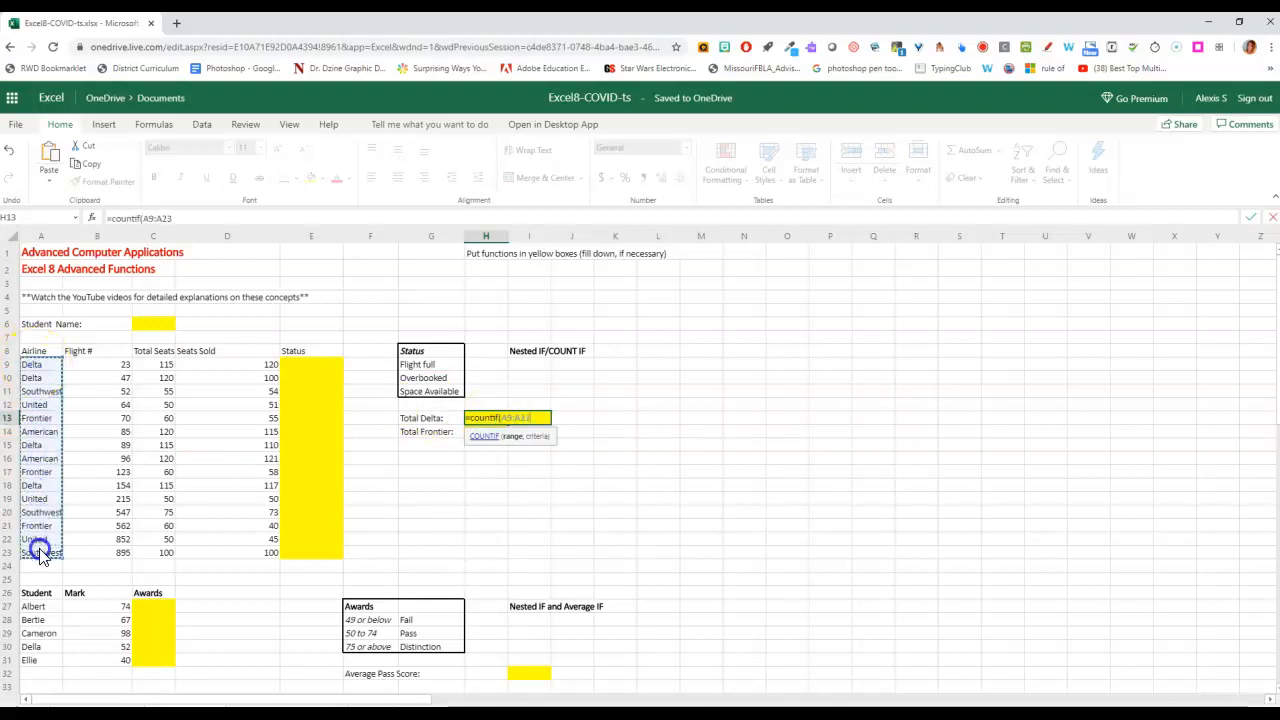
pyautogui.write(',')
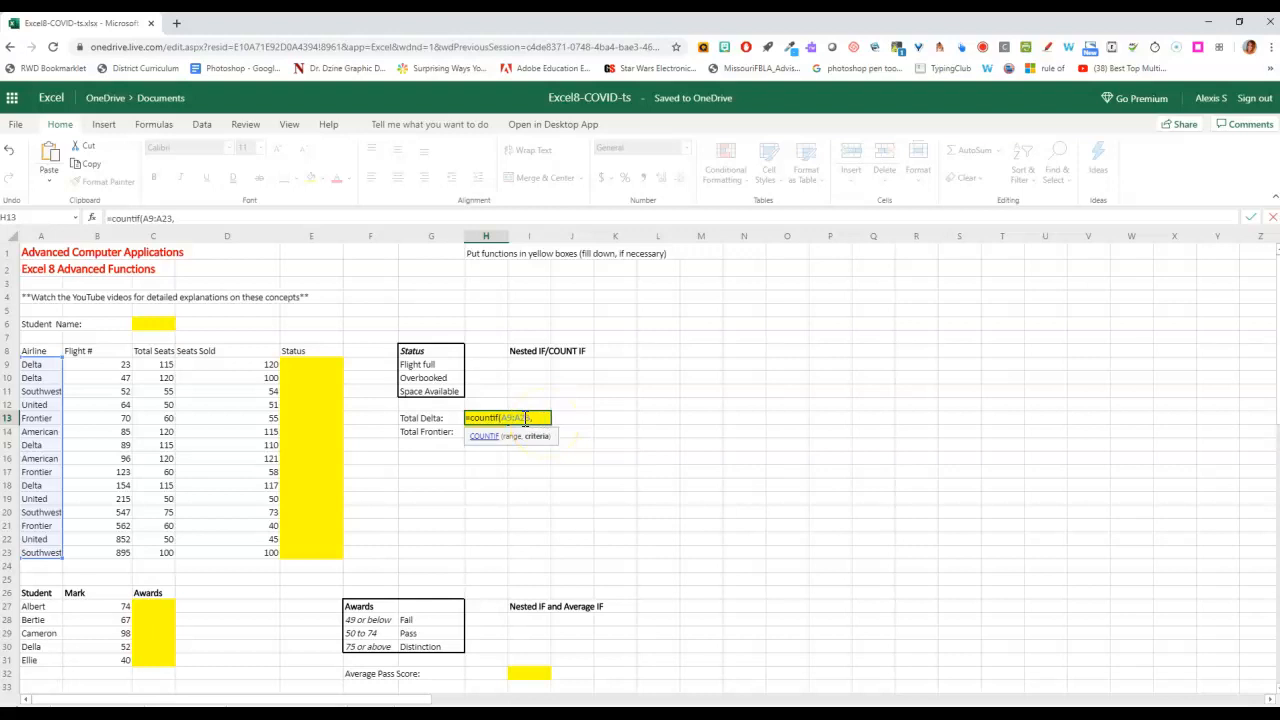
pyautogui.write('")')
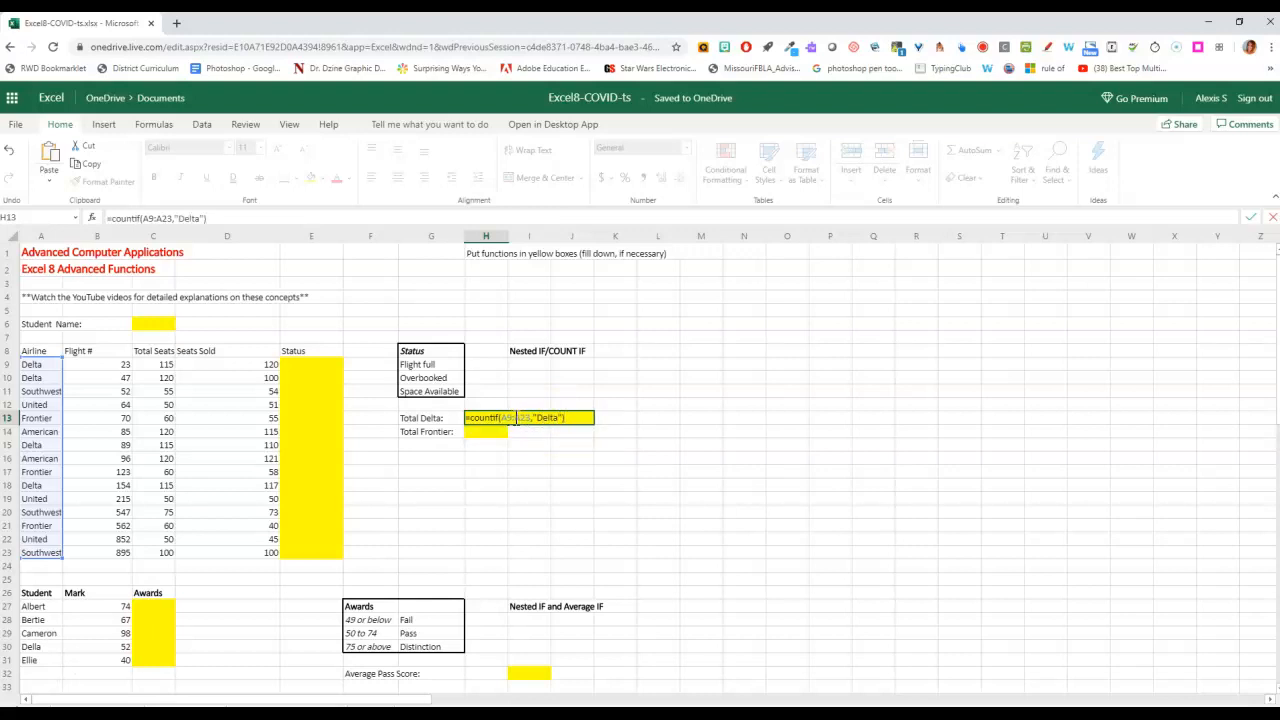
pyautogui.press('Return')
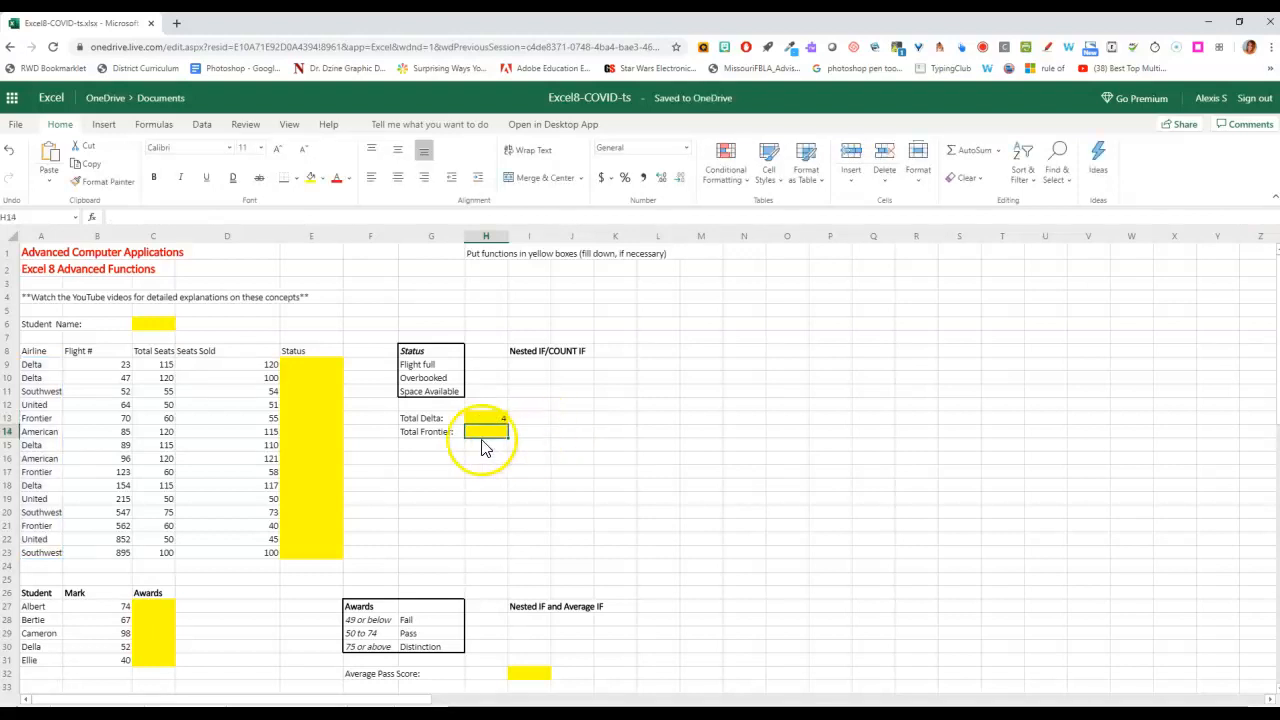
# Enter a COUNTIF formula in the Total Frontier cell H14 that counts "Frontier" in the airline range A9:A23
pyautogui.write('=')
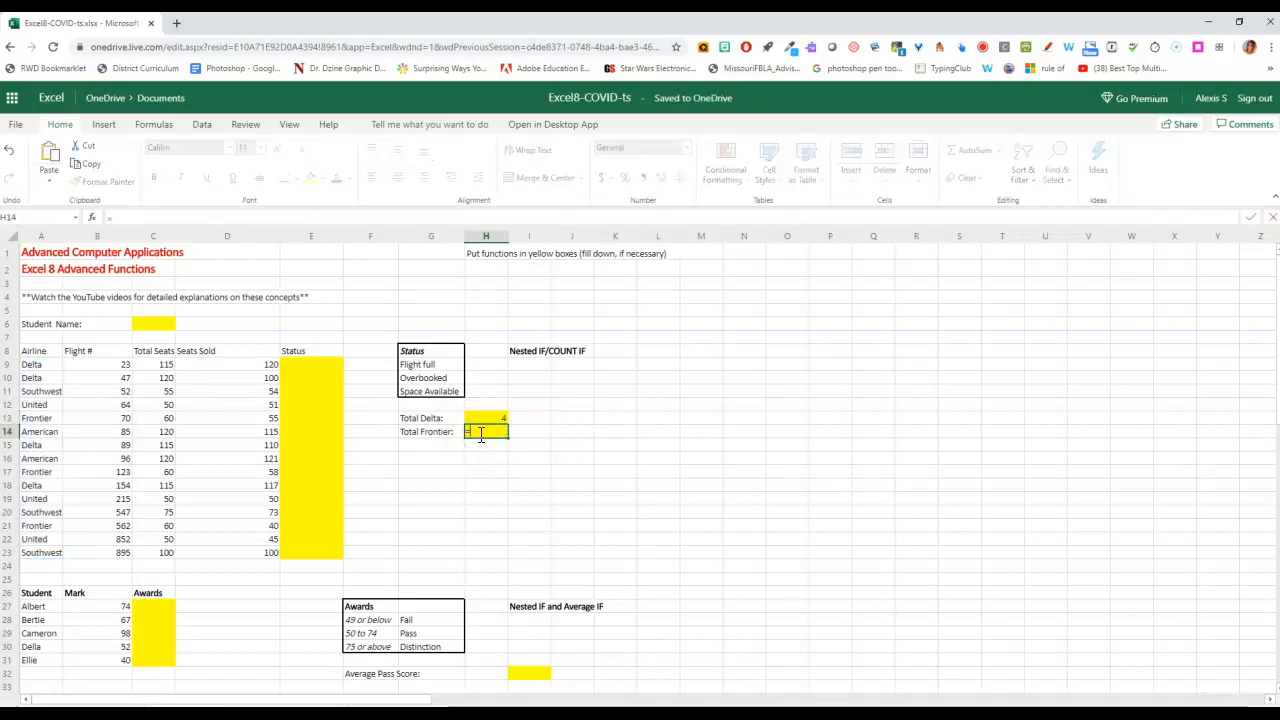
pyautogui.write('countif(')
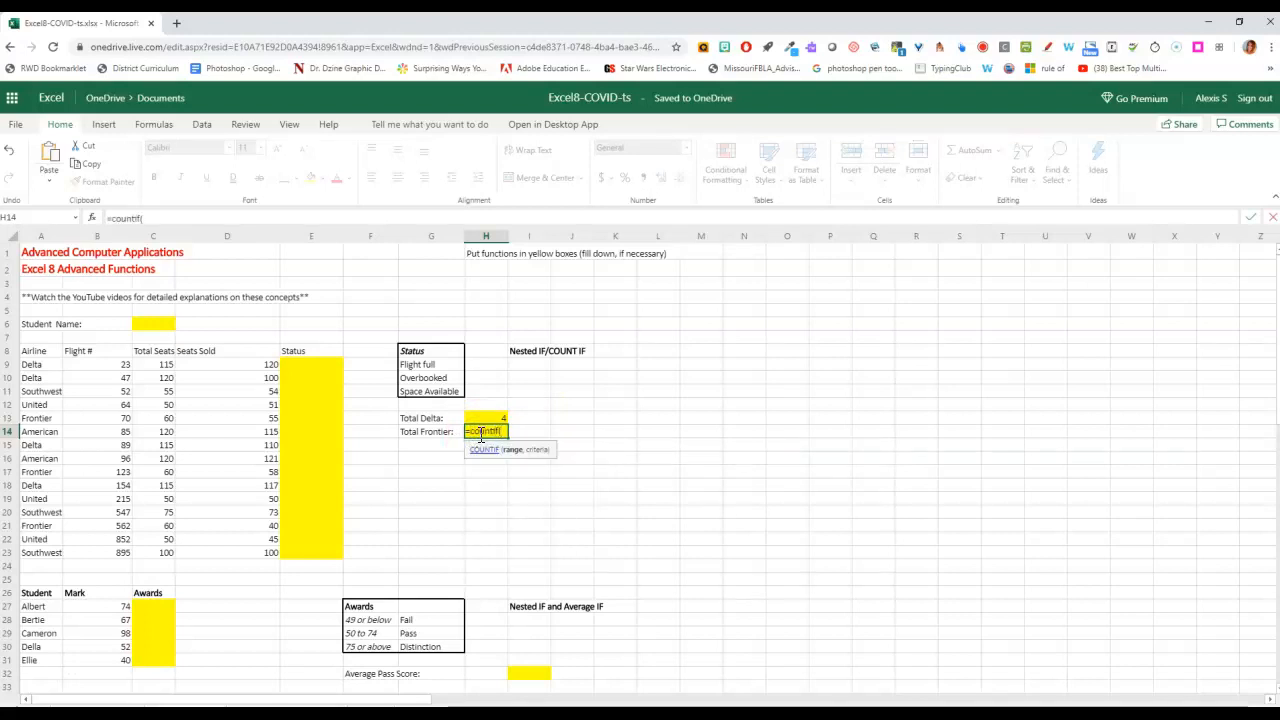
pyautogui.moveTo(35, 364); pyautogui.dragTo(40, 548)
pyautogui.write(',"')
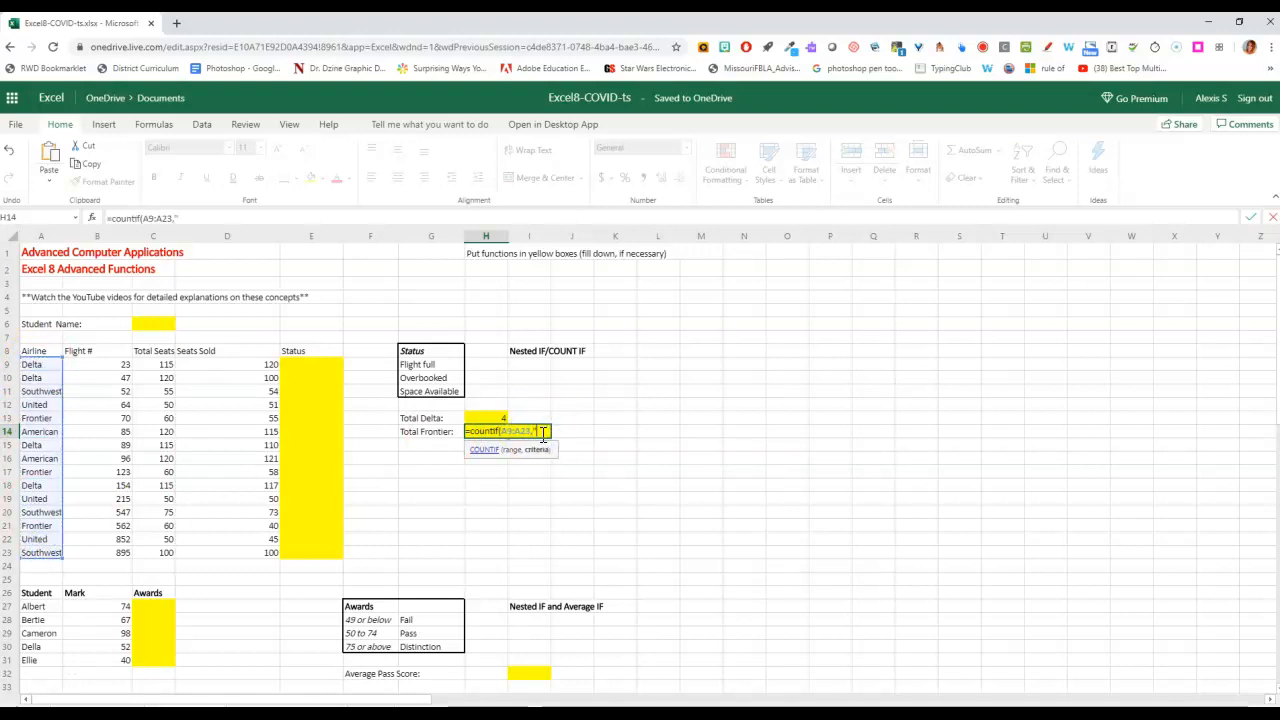
pyautogui.write('Frontier")')
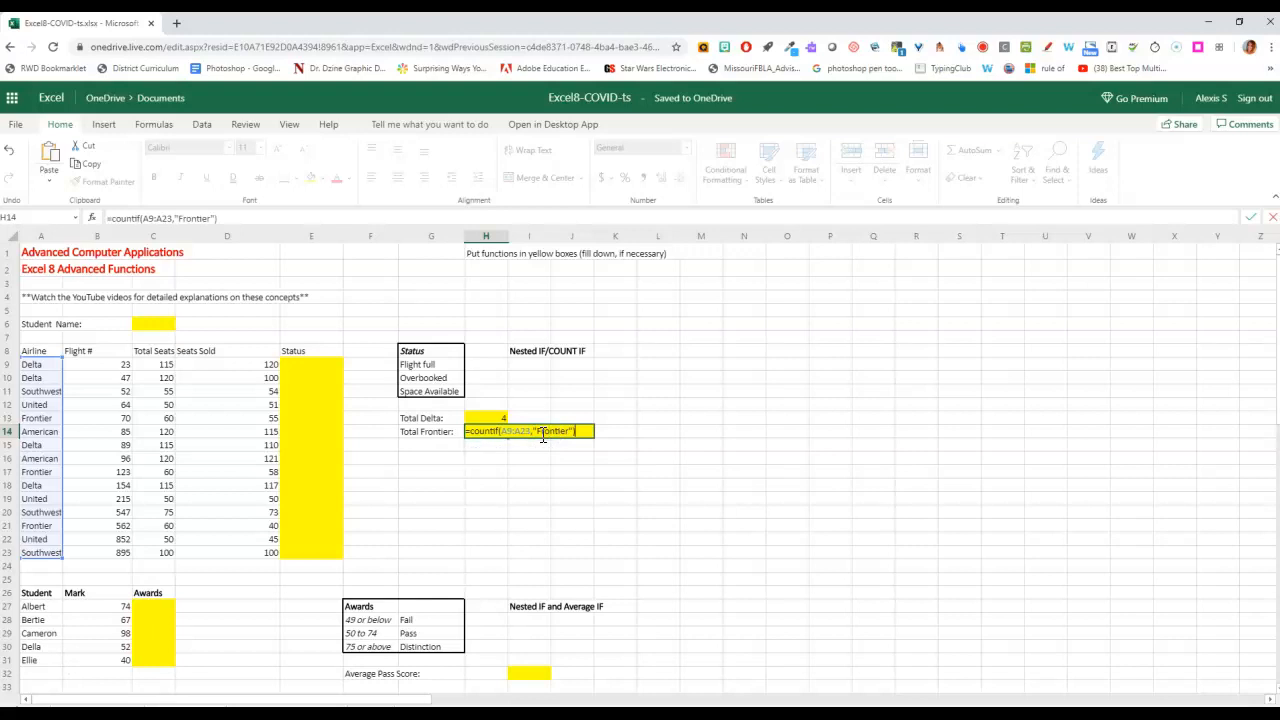
pyautogui.press('Return')
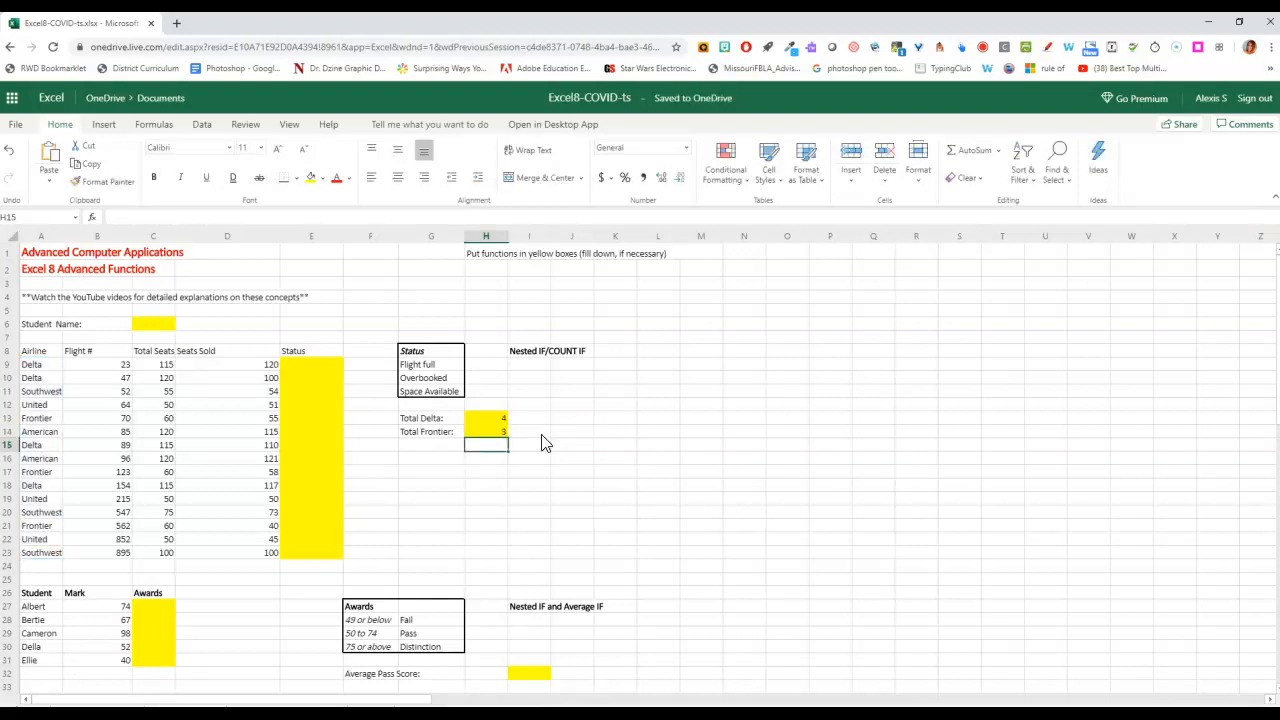
# Compare Total Seats C9 with Seats Sold D9 and insert the IF function in the first Status cell E9
pyautogui.click(290, 364)
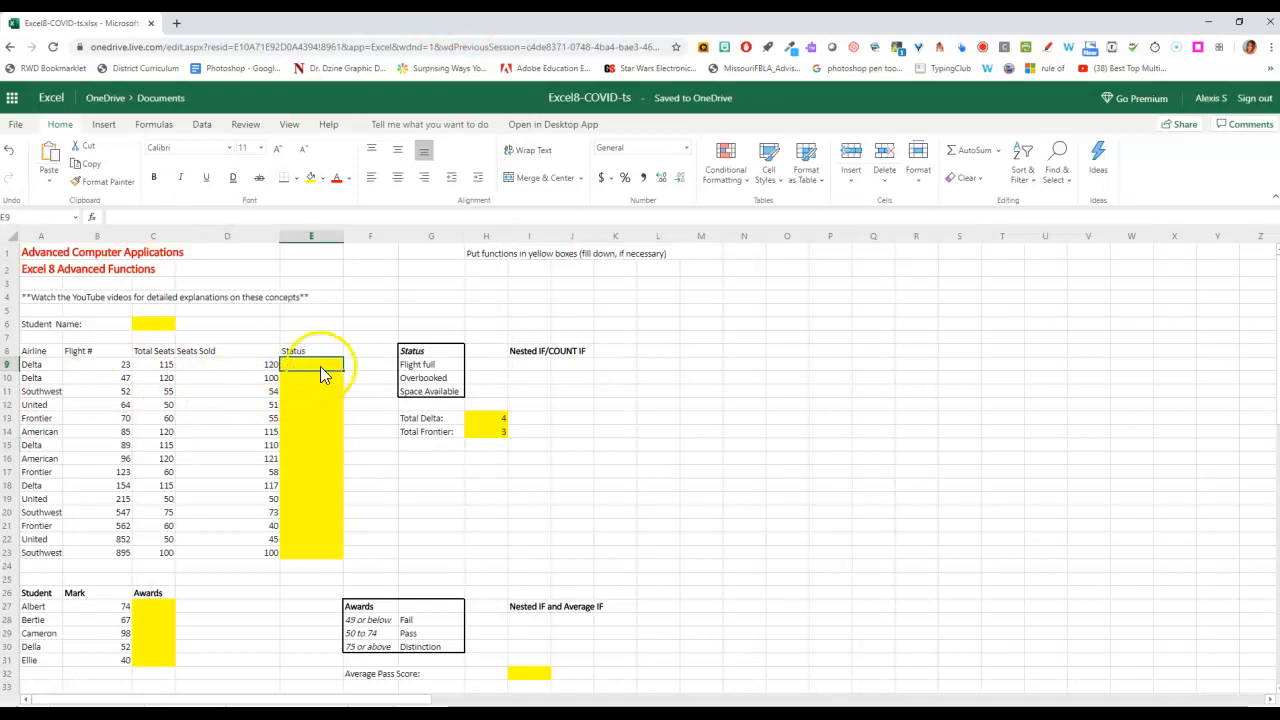
pyautogui.click(170, 366)
pyautogui.click(250, 367)
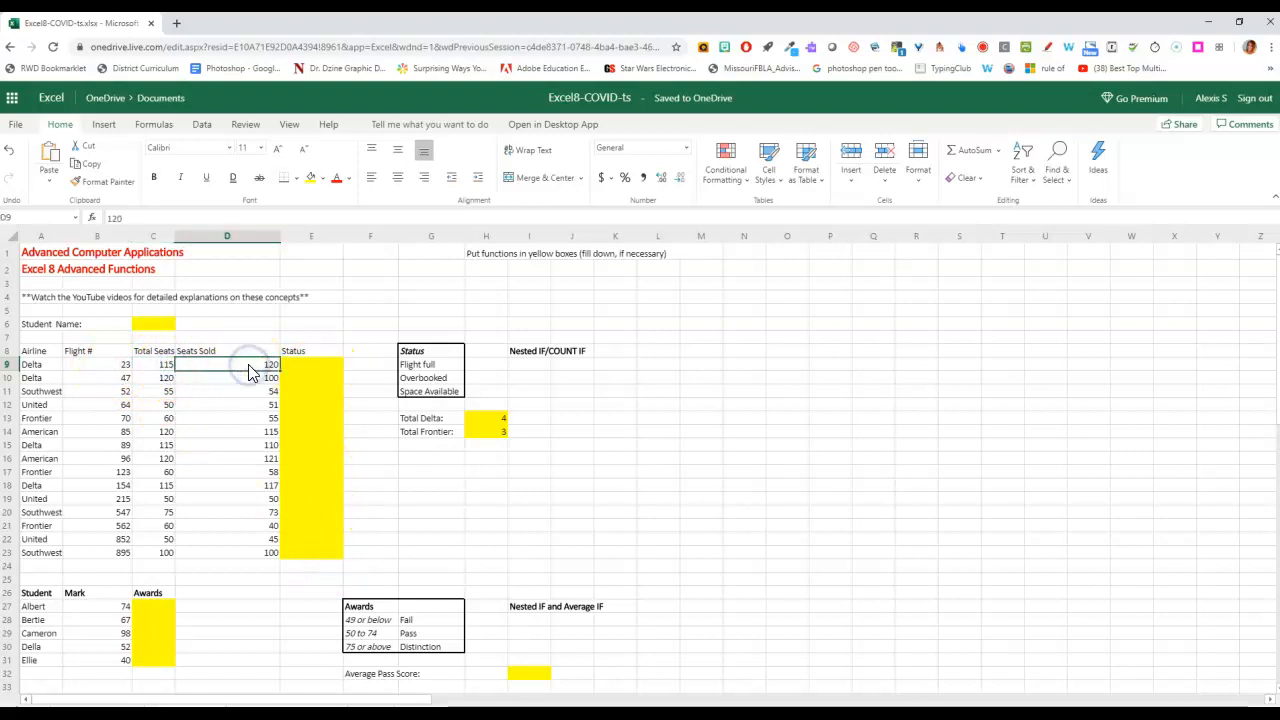
pyautogui.click(150, 366)
pyautogui.click(234, 366)
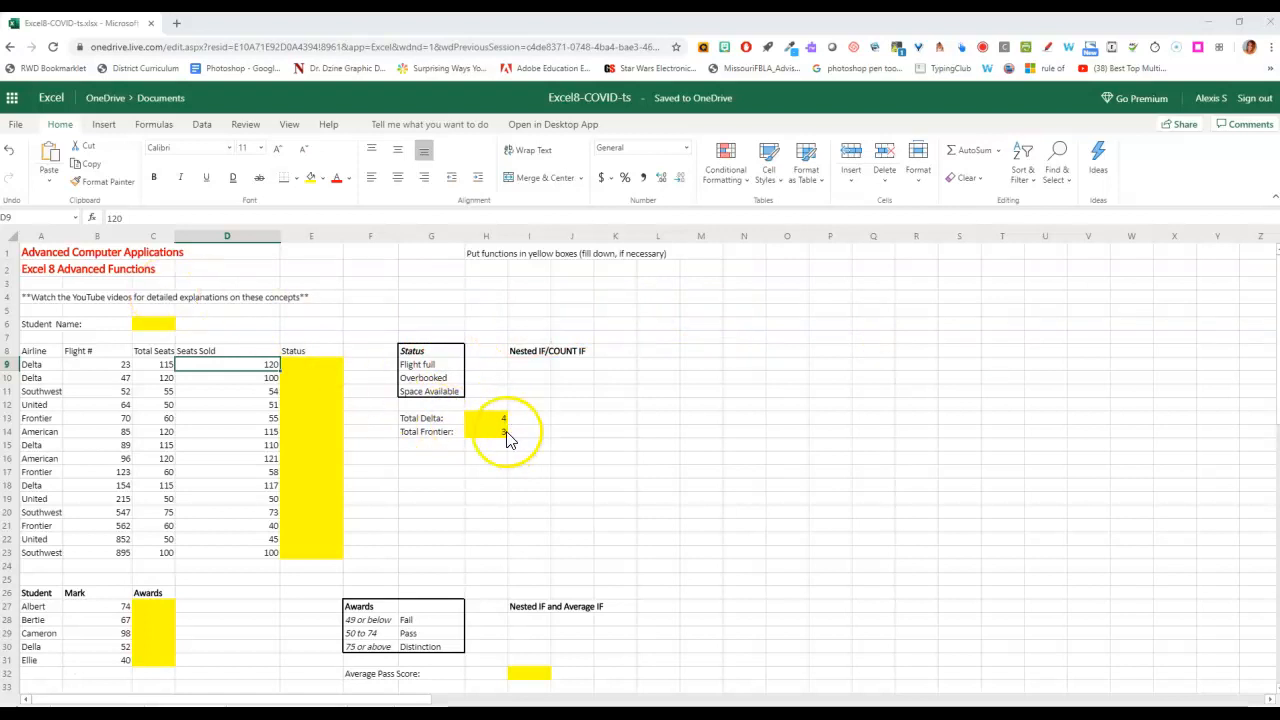
pyautogui.click(304, 366)
pyautogui.click(92, 218)
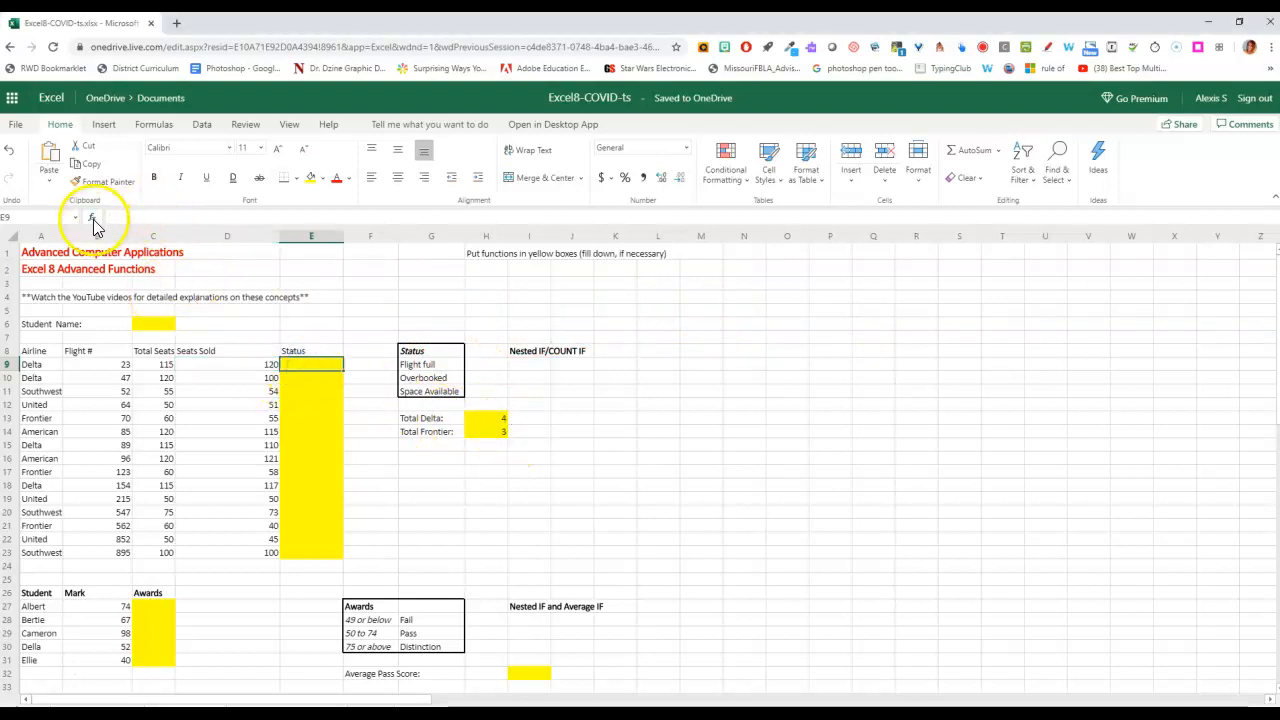
pyautogui.click(542, 417)
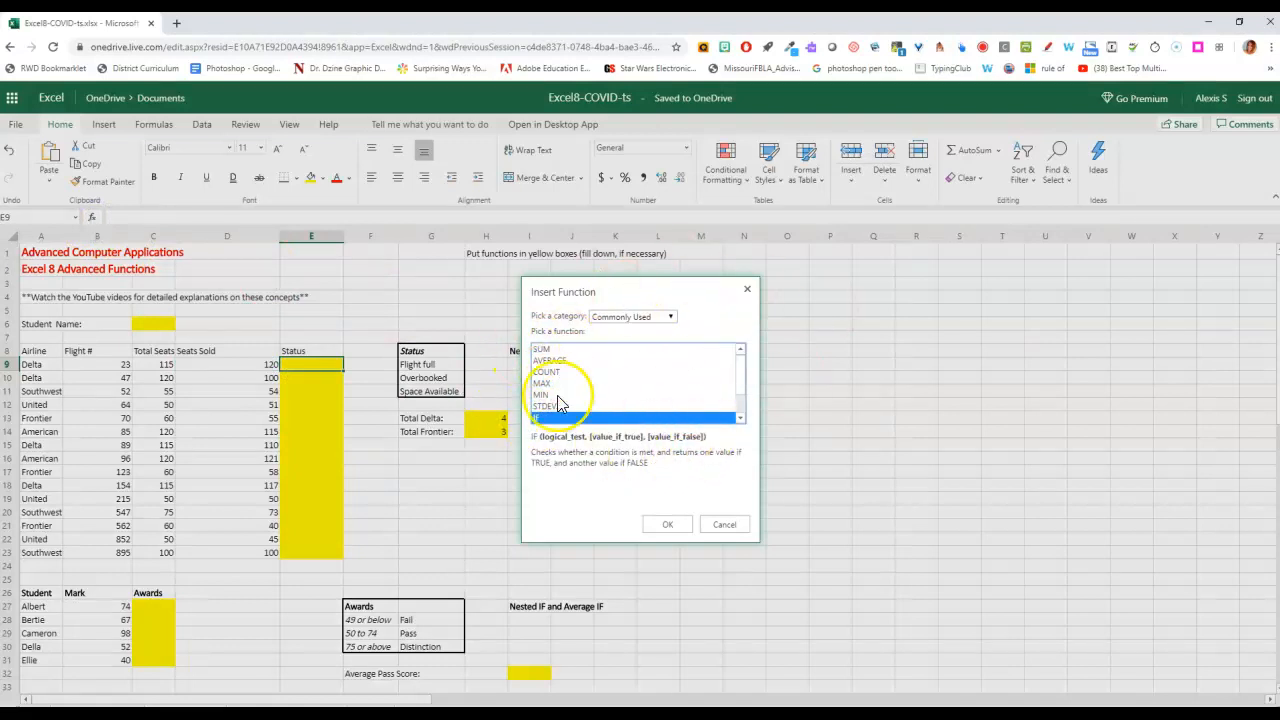
pyautogui.click(667, 524)
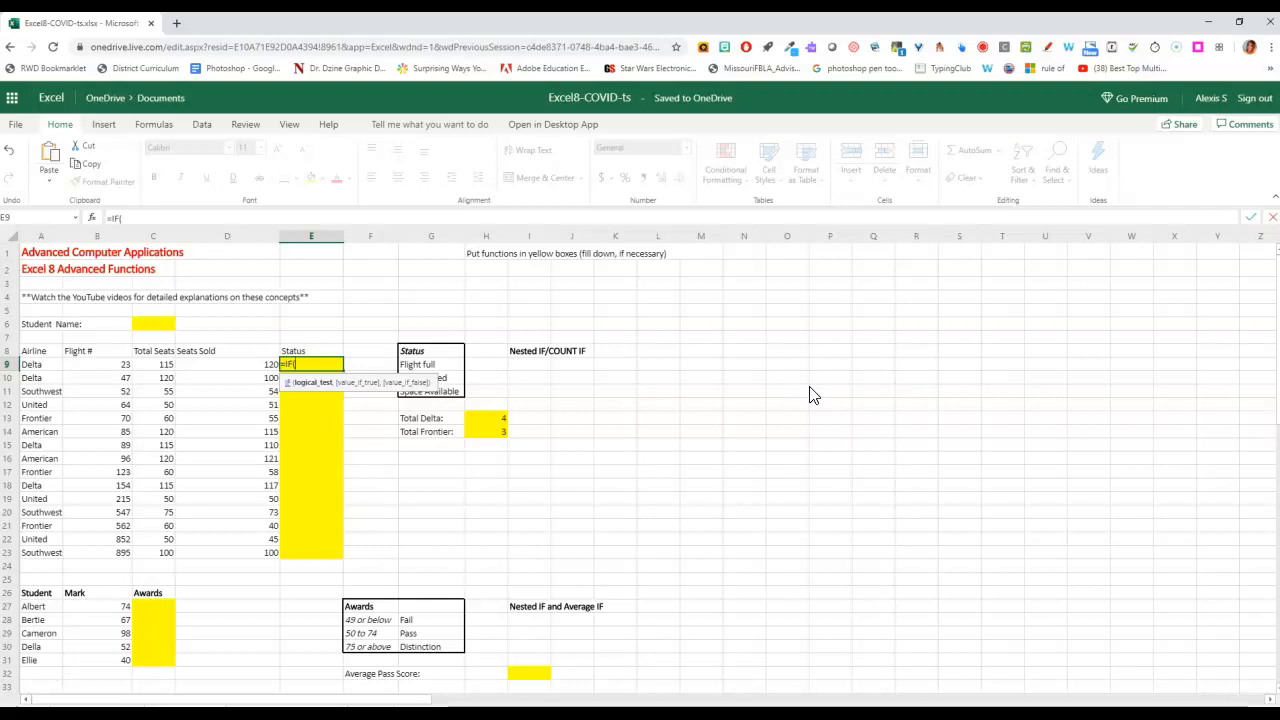
pyautogui.write('I')
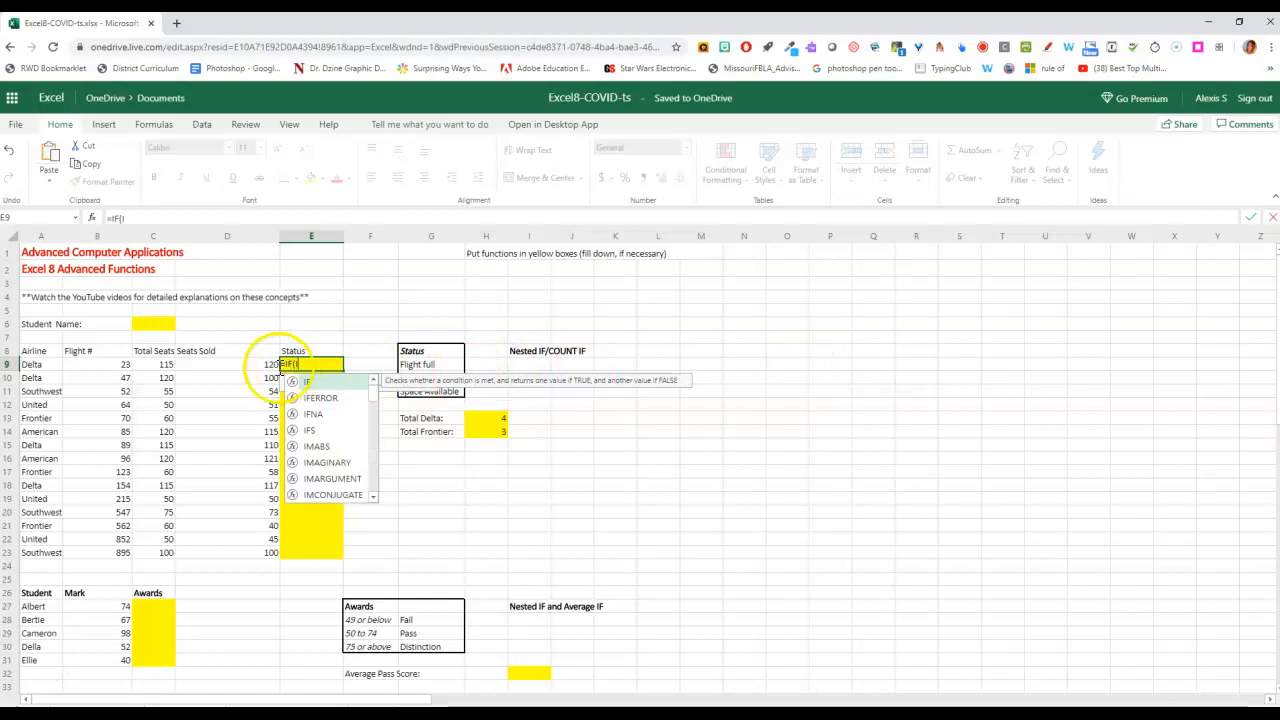
pyautogui.click(246, 366)
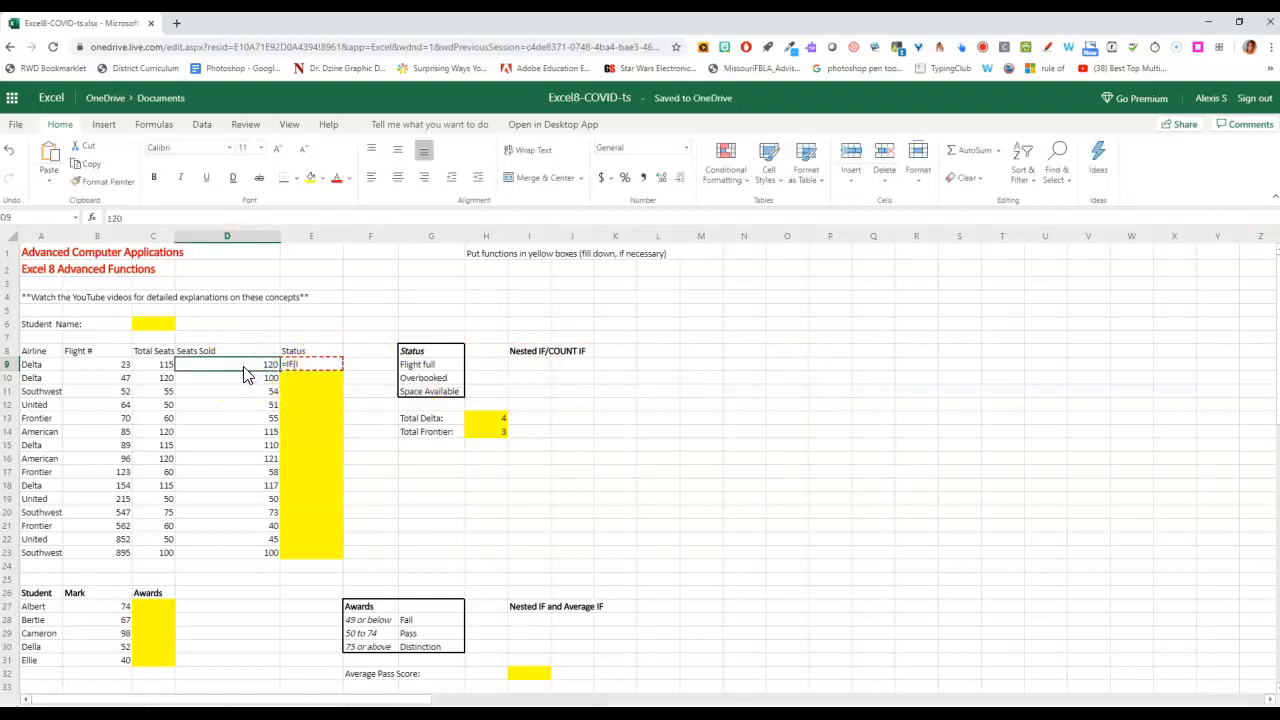
pyautogui.click(311, 366)
pyautogui.doubleClick(303, 368)
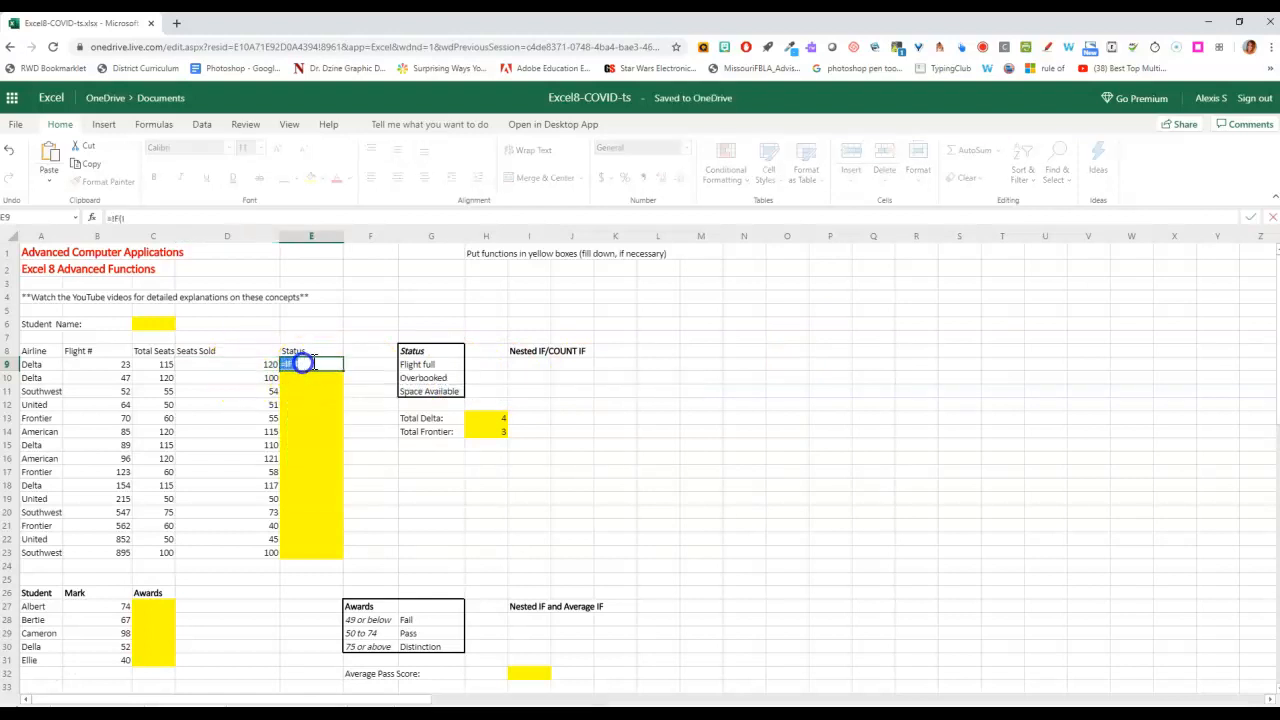
pyautogui.press('BackSpace')
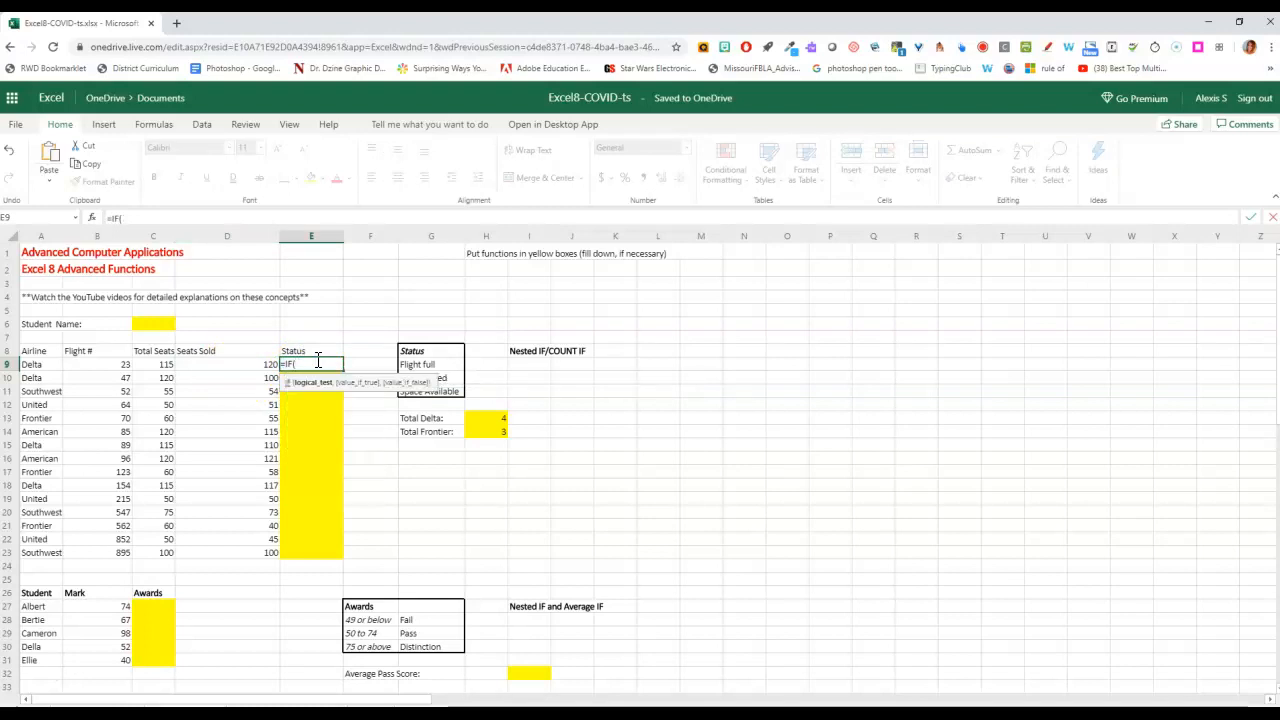
# Set the IF test in E9 to D9>C9 with "Overbooked" as the value if true
pyautogui.click(244, 367)
pyautogui.write('>')
pyautogui.click(166, 364)
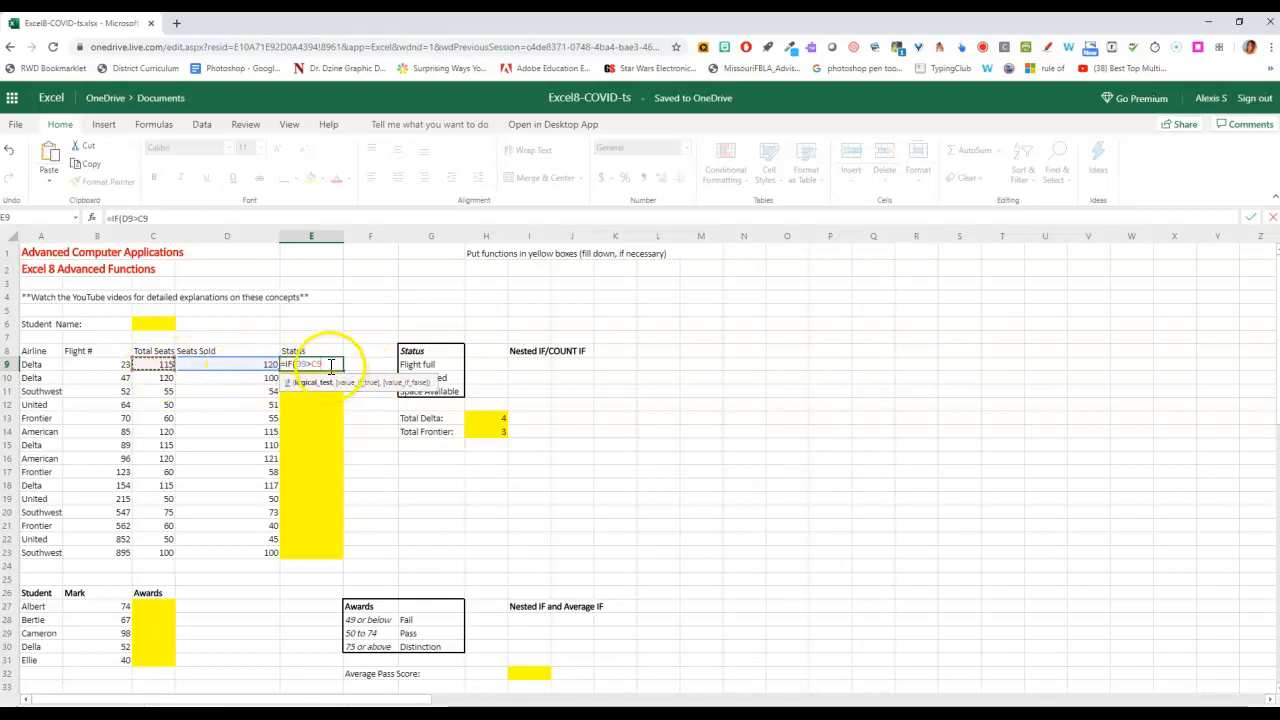
pyautogui.write(',')
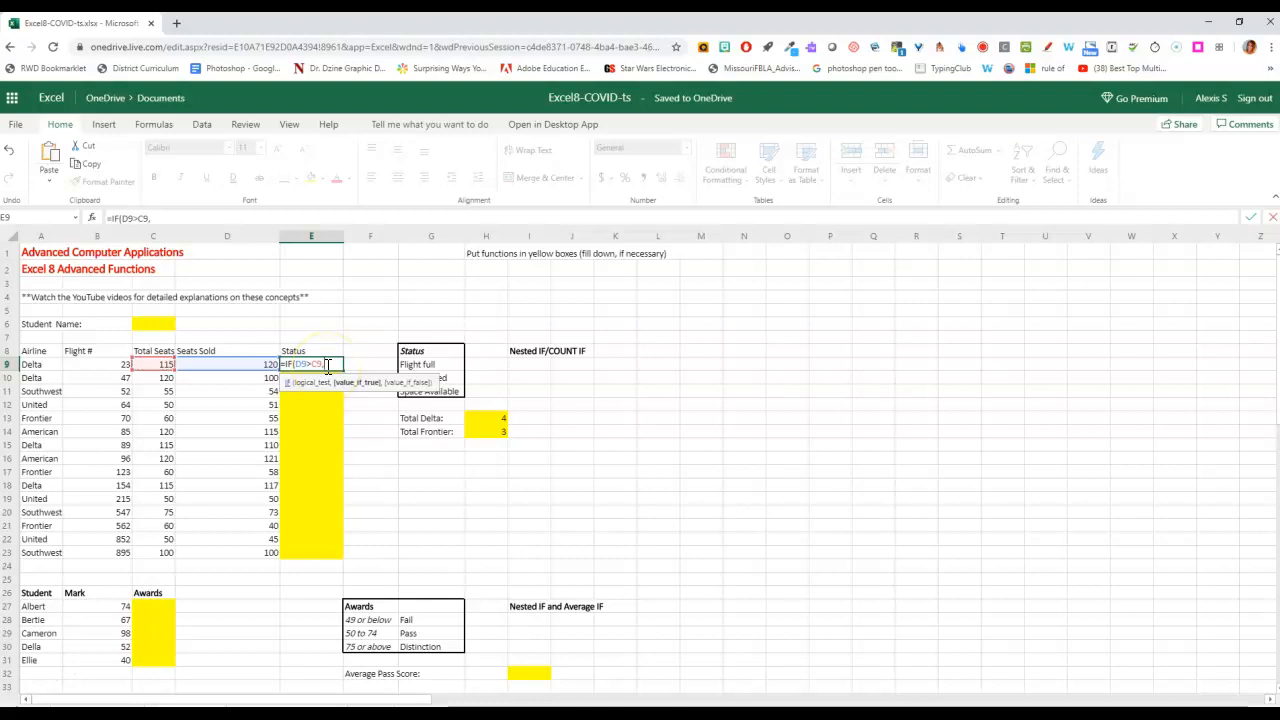
pyautogui.write('"Overbooked"')
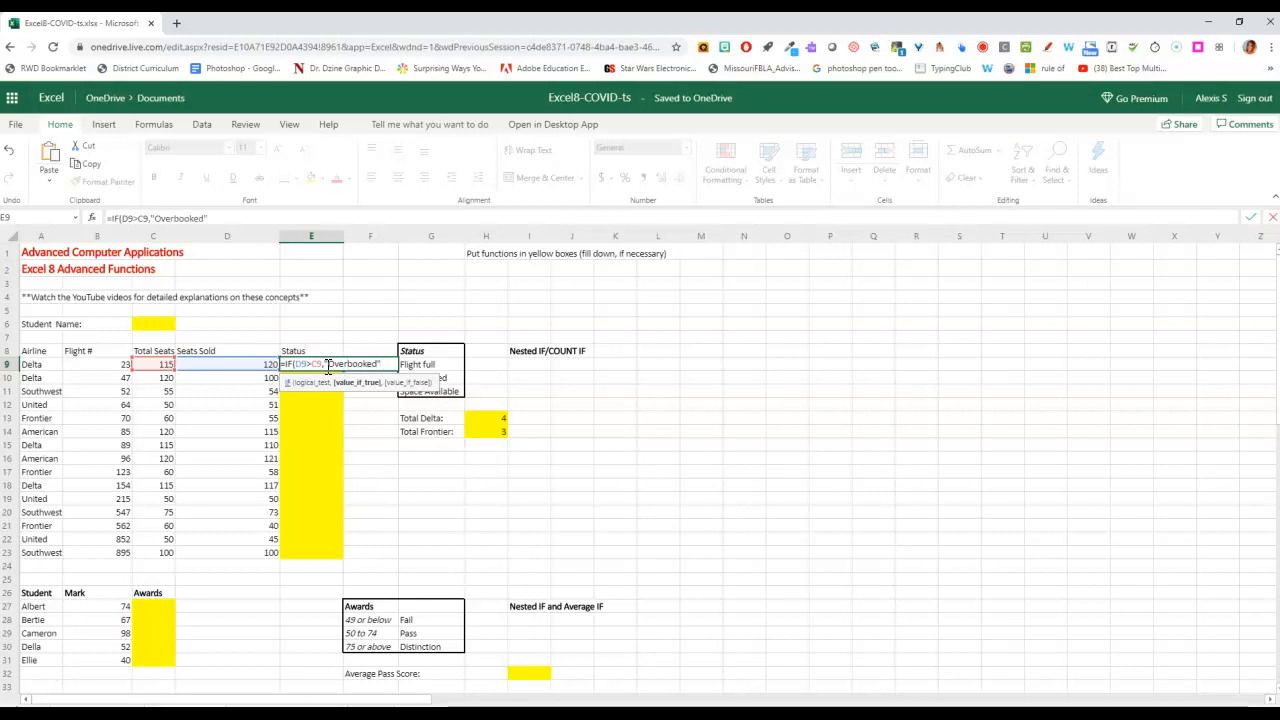
pyautogui.write(',')
# Nest a second IF in E9 that tests D9=C9, returns "Flight Full" or else "Space Available", and complete the formula
pyautogui.write('IF(')
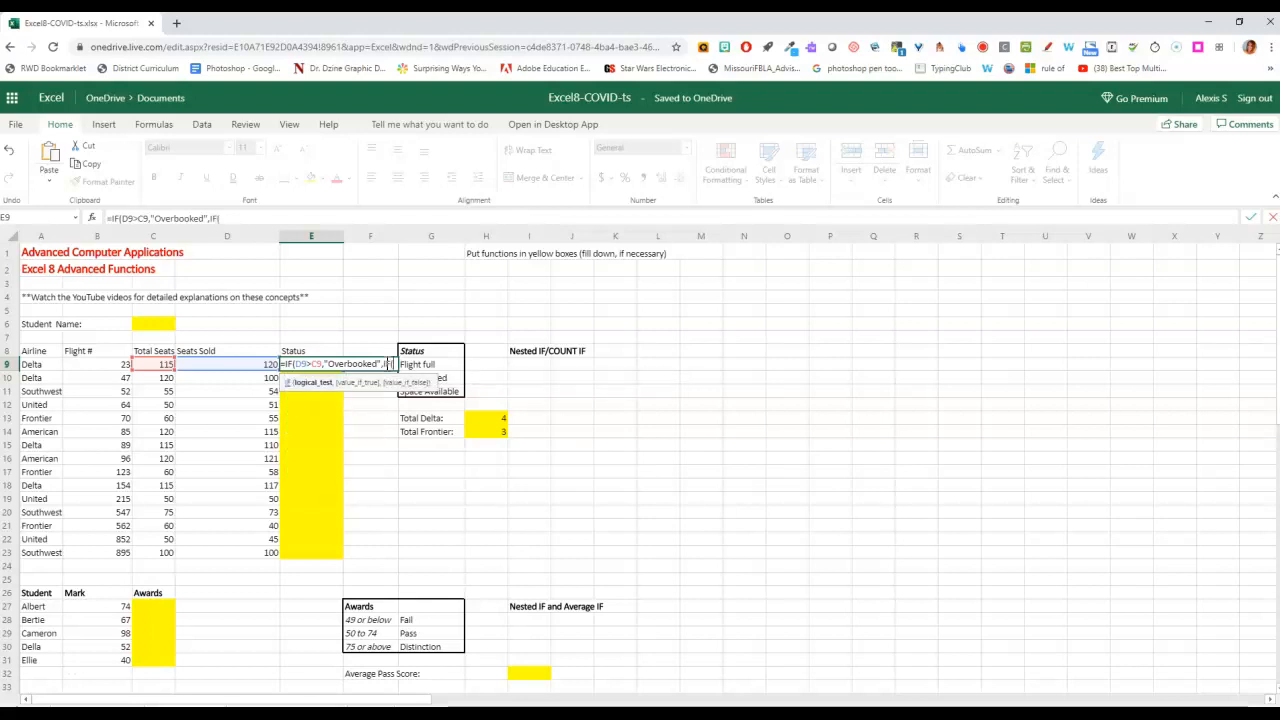
pyautogui.click(264, 364)
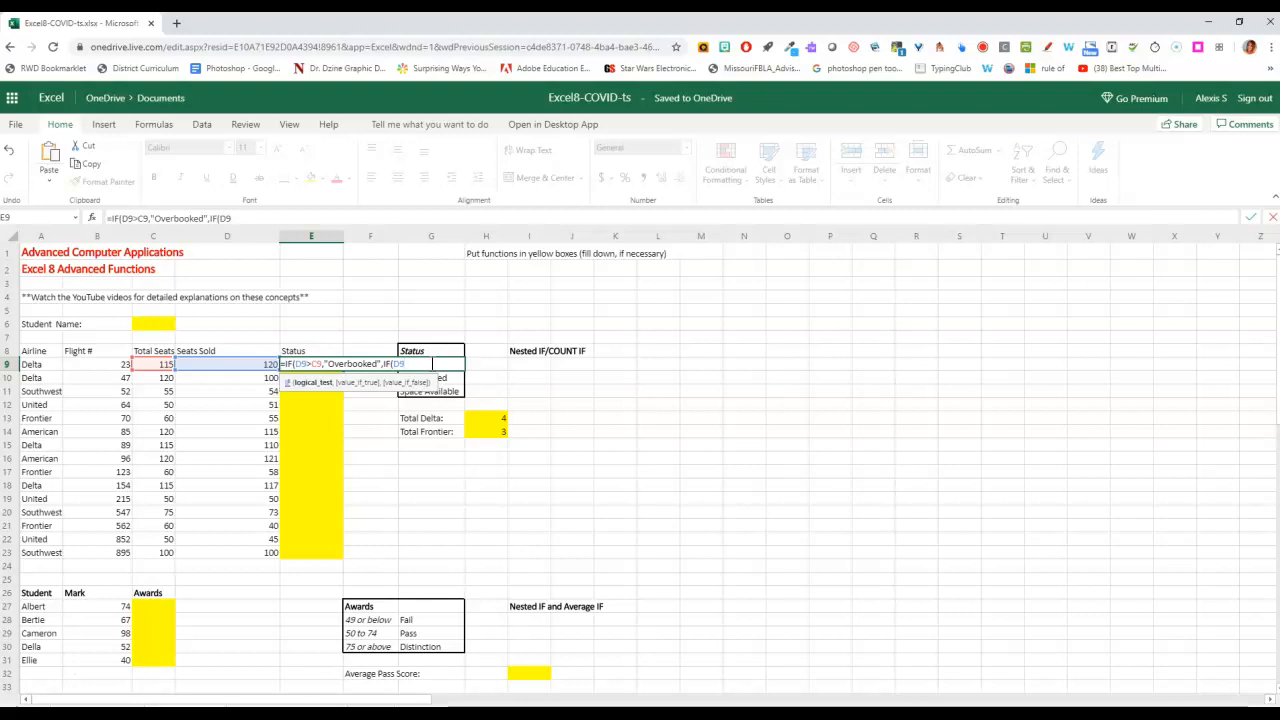
pyautogui.write('=C9')
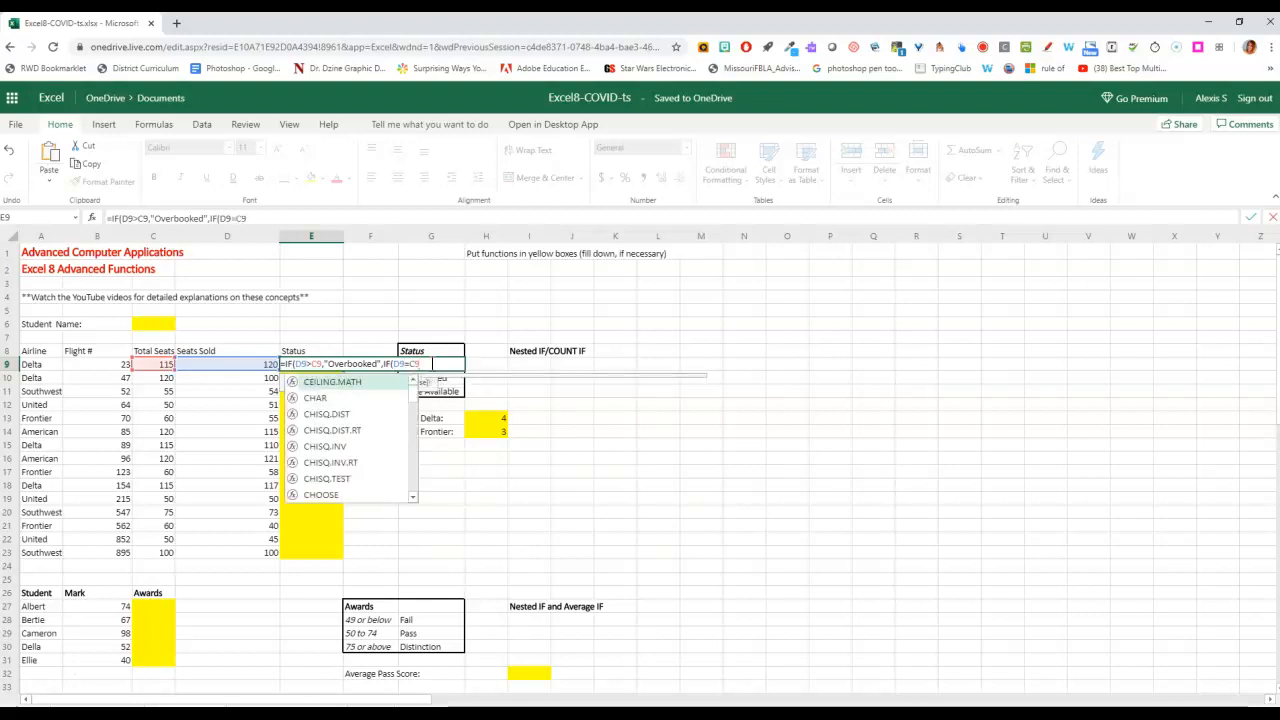
pyautogui.write(',')
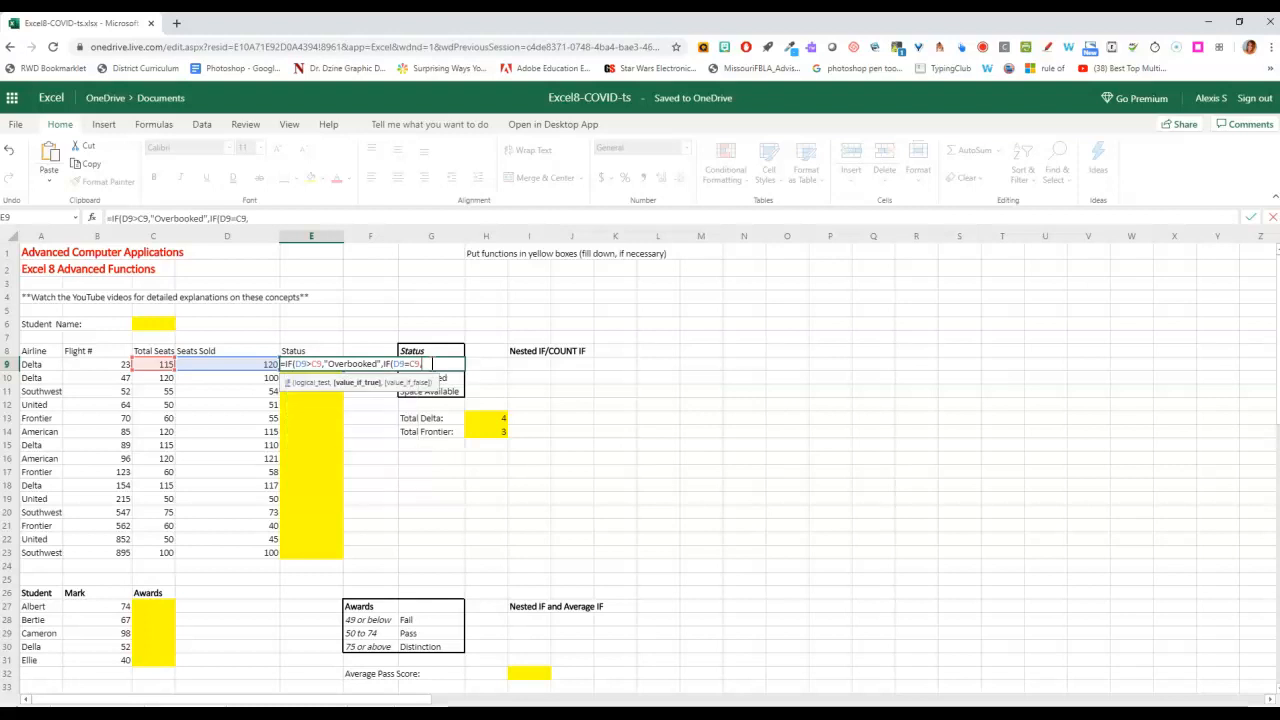
pyautogui.write('"Flight Full",')
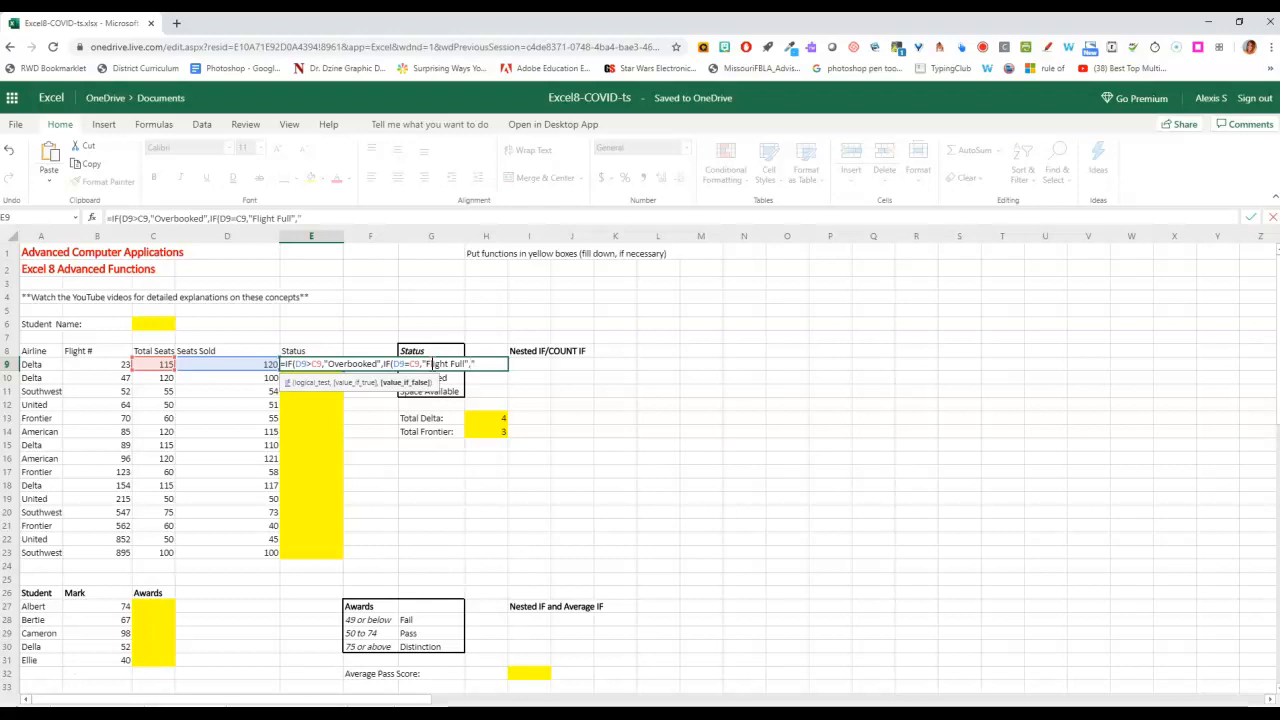
pyautogui.write('Space Available")')
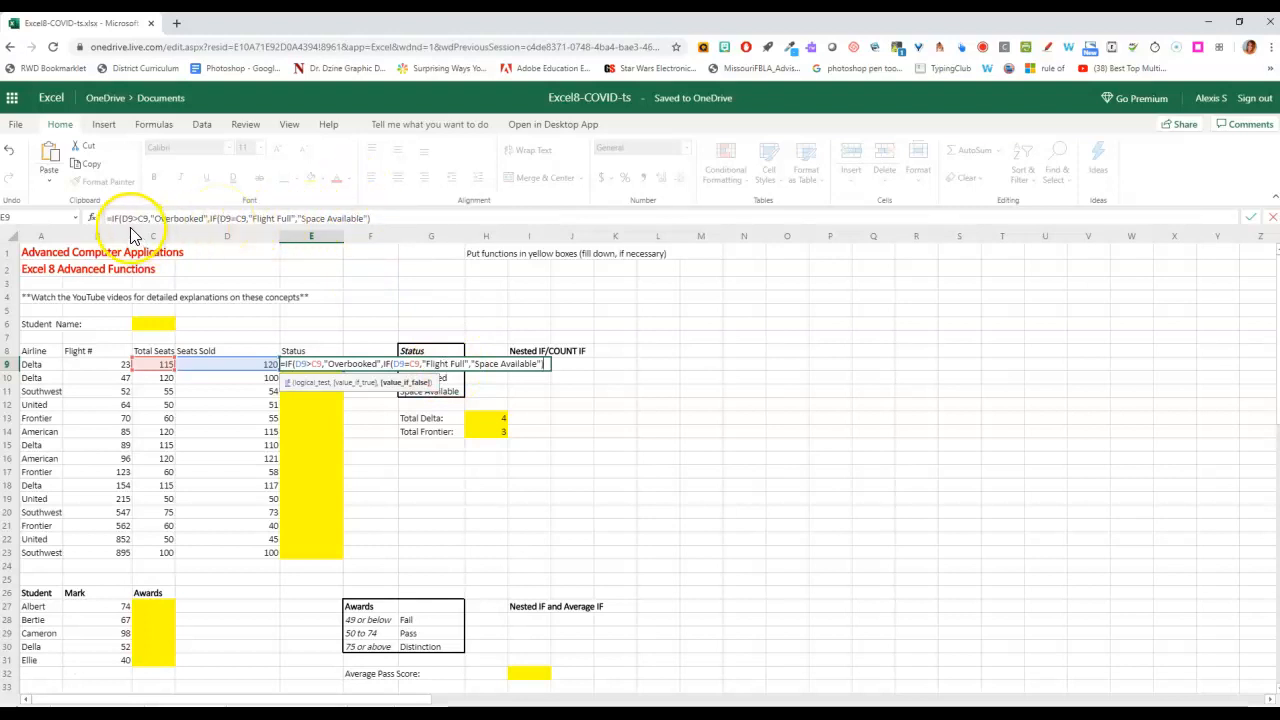
pyautogui.click(549, 365)
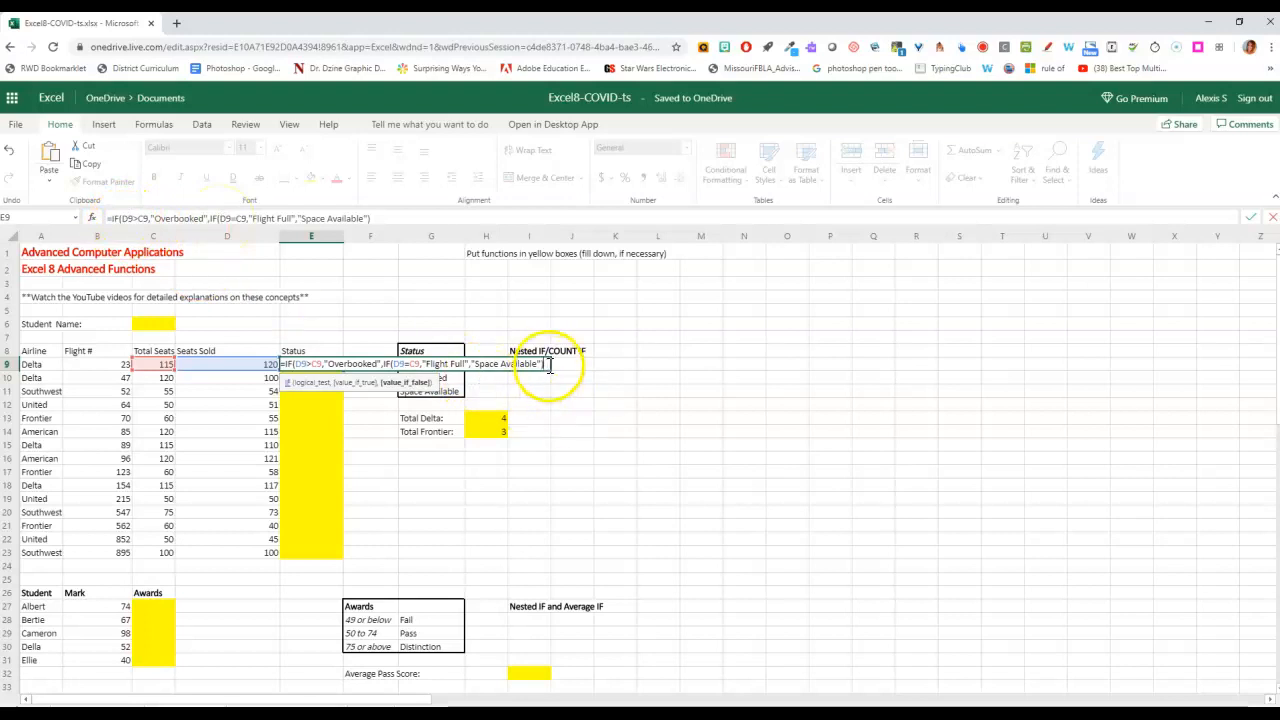
pyautogui.write(')')
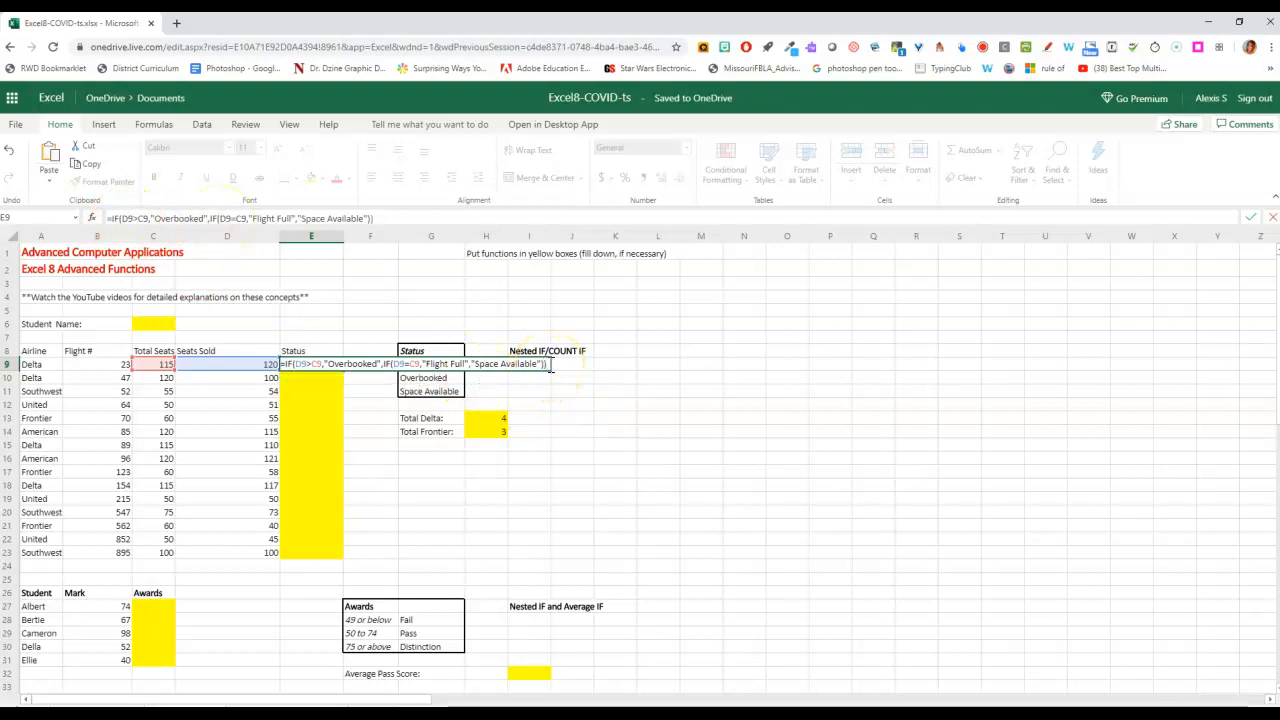
pyautogui.press('Return')
# Fill the nested IF status formula from E9 down through E23
pyautogui.click(328, 375)
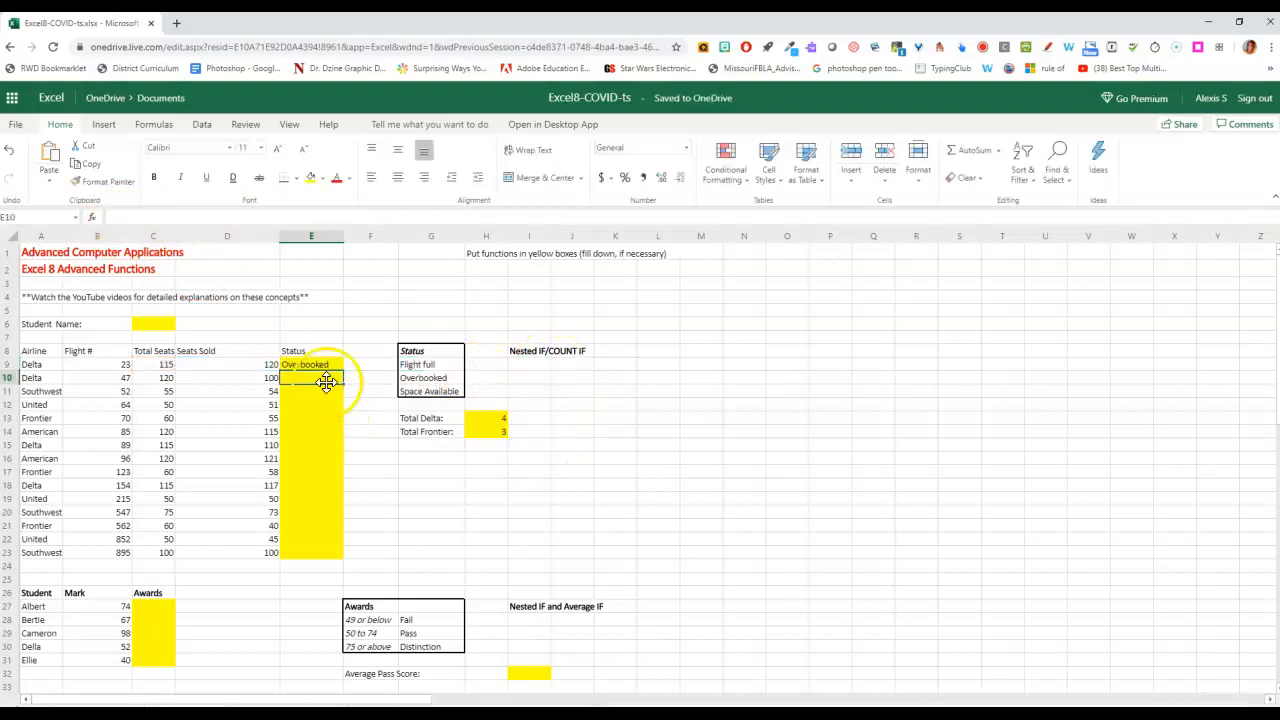
pyautogui.click(328, 366)
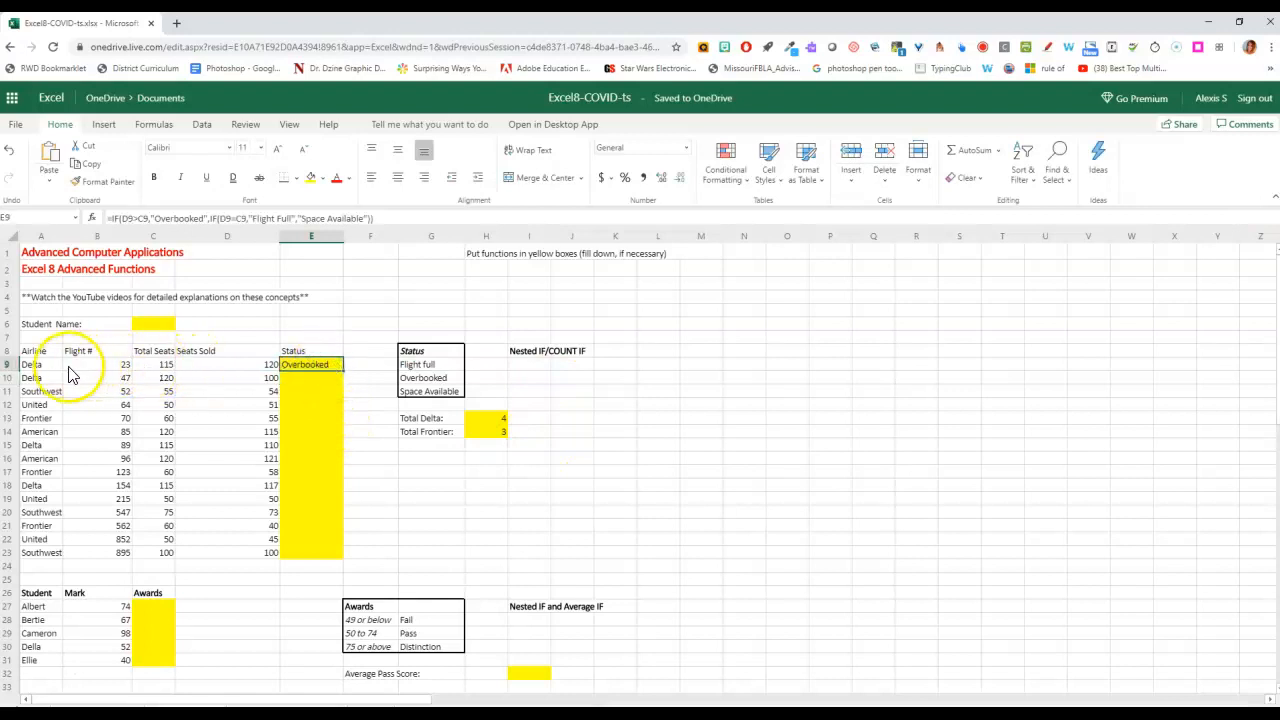
pyautogui.moveTo(343, 369); pyautogui.dragTo(350, 557)
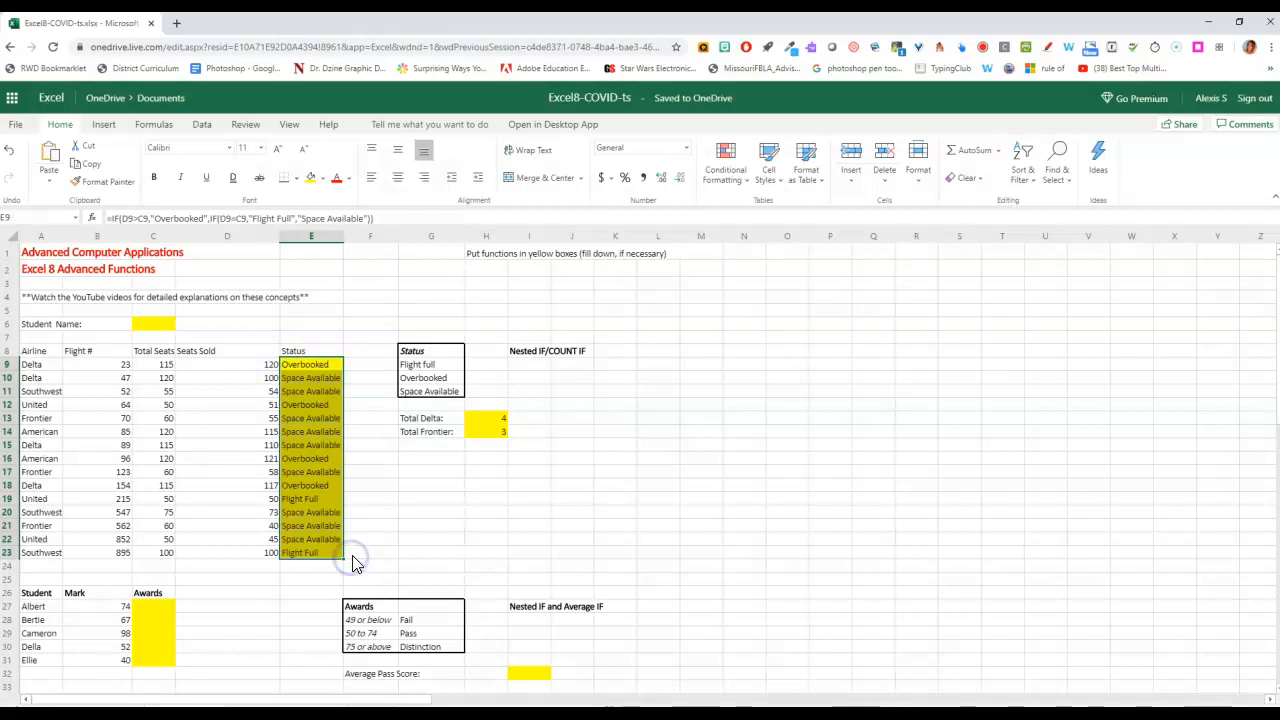
pyautogui.click(430, 515)
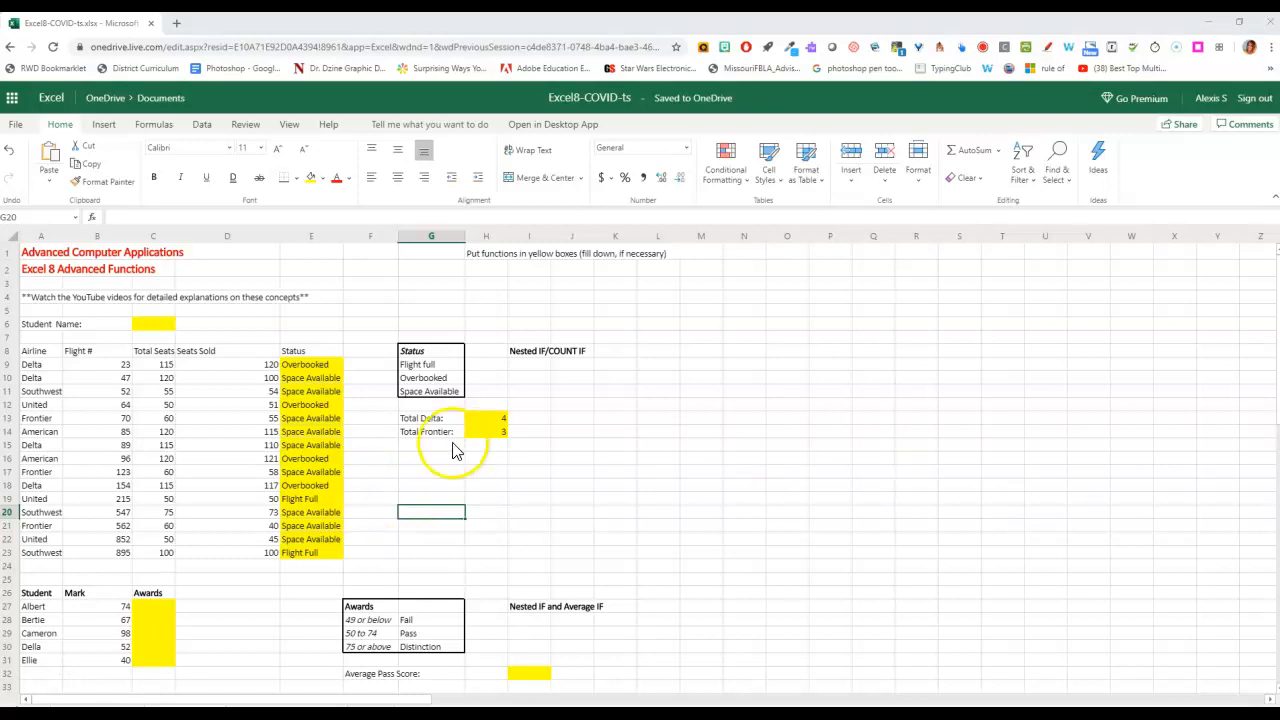
# Start an AVERAGEIF formula in the Average Pass Score cell I32 with the Awards range C27:C31 and the criterion "Pass"
pyautogui.click(160, 609)
pyautogui.scroll(-3, 160, 612)
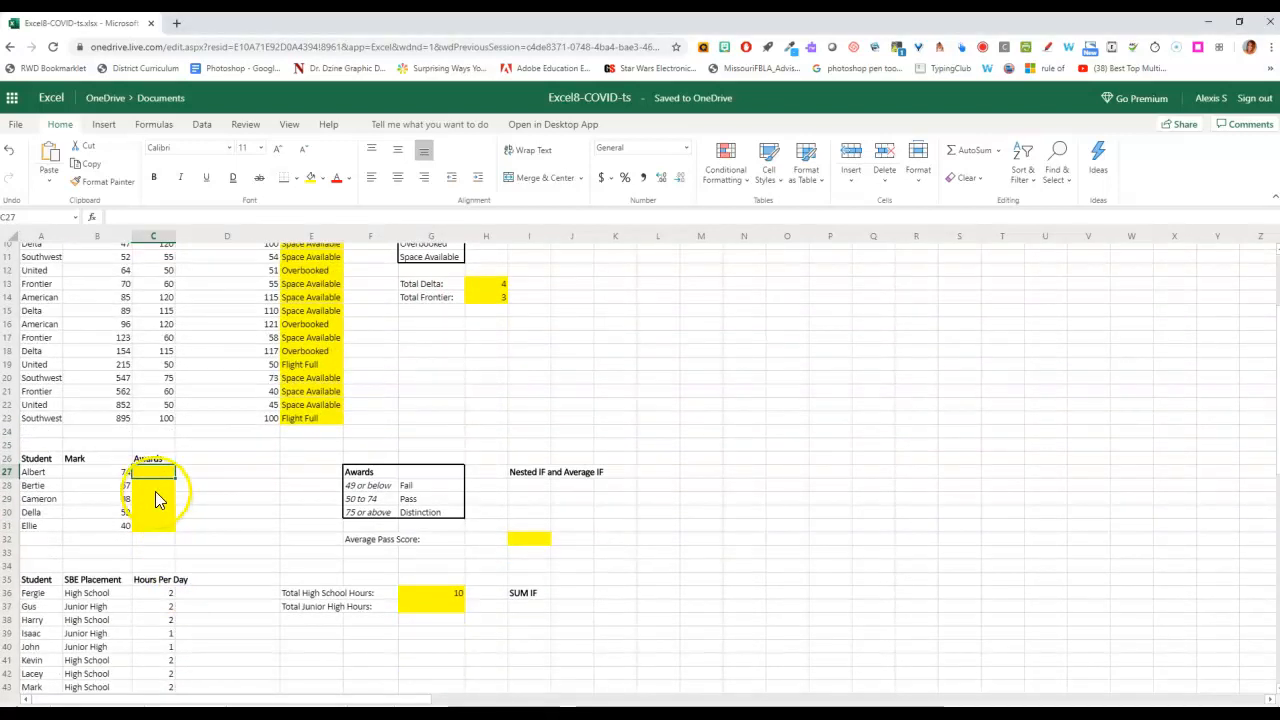
pyautogui.click(536, 541)
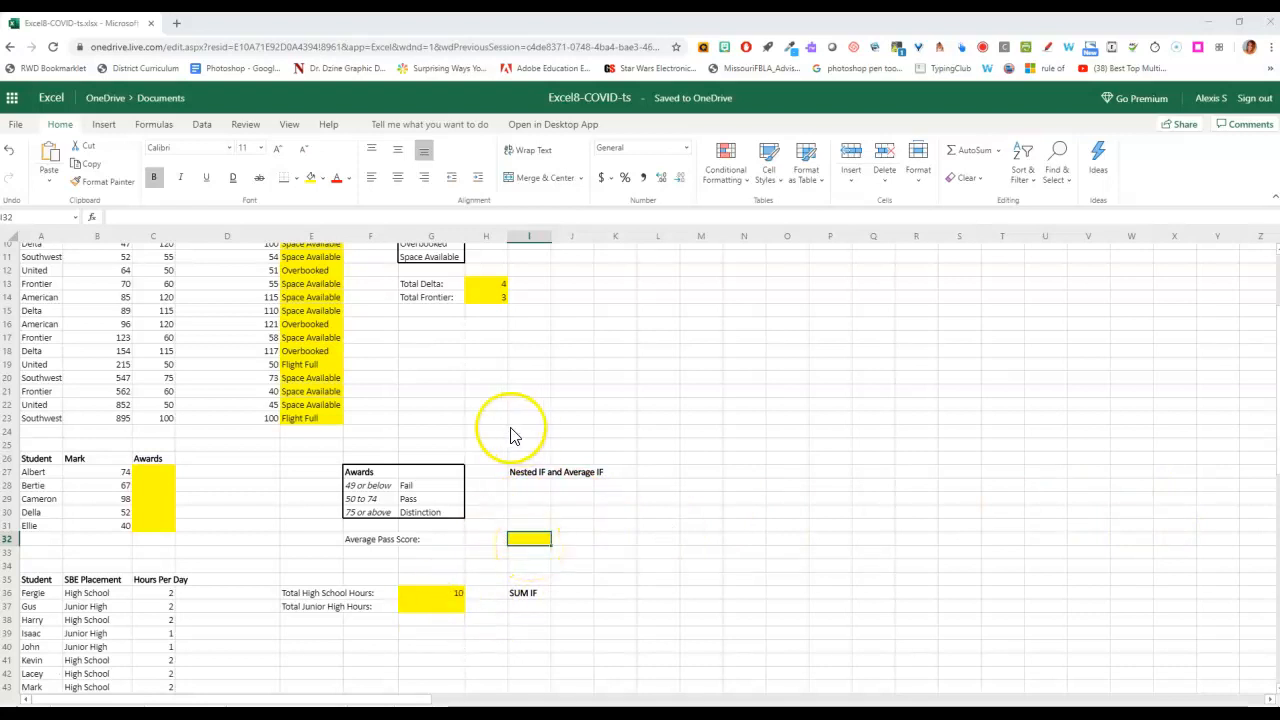
pyautogui.click(537, 536)
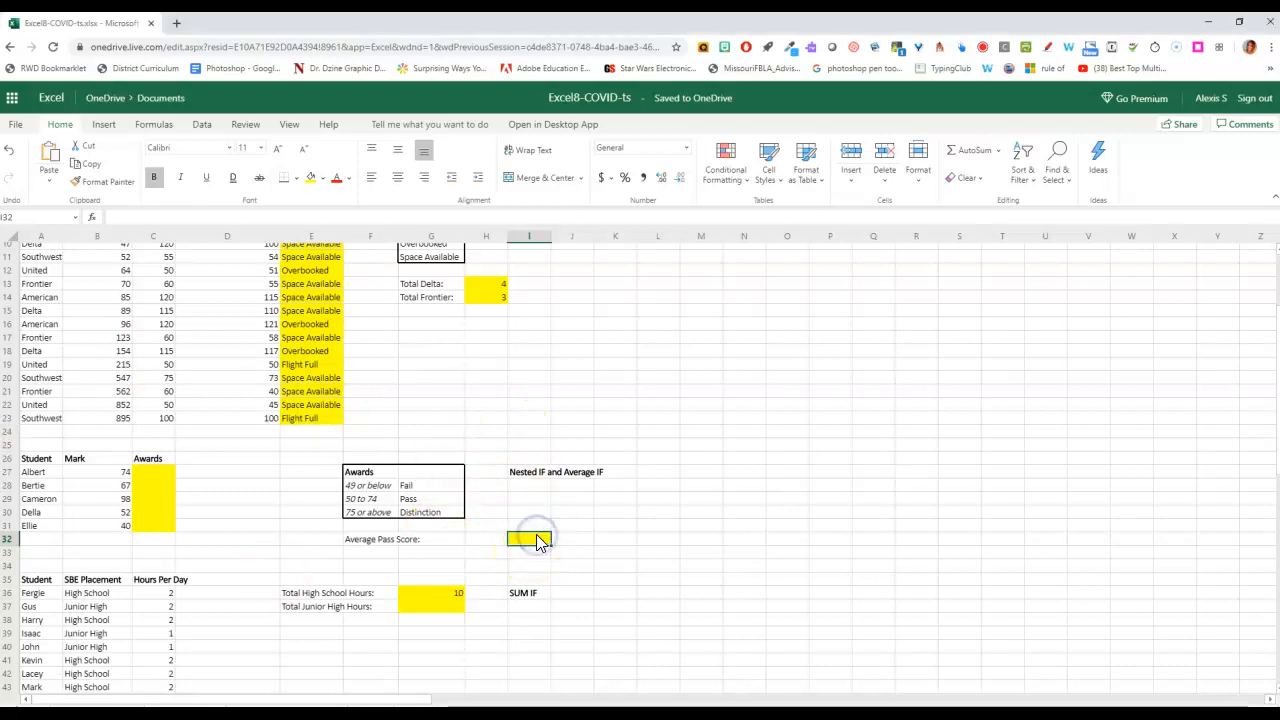
pyautogui.write('=averageif')
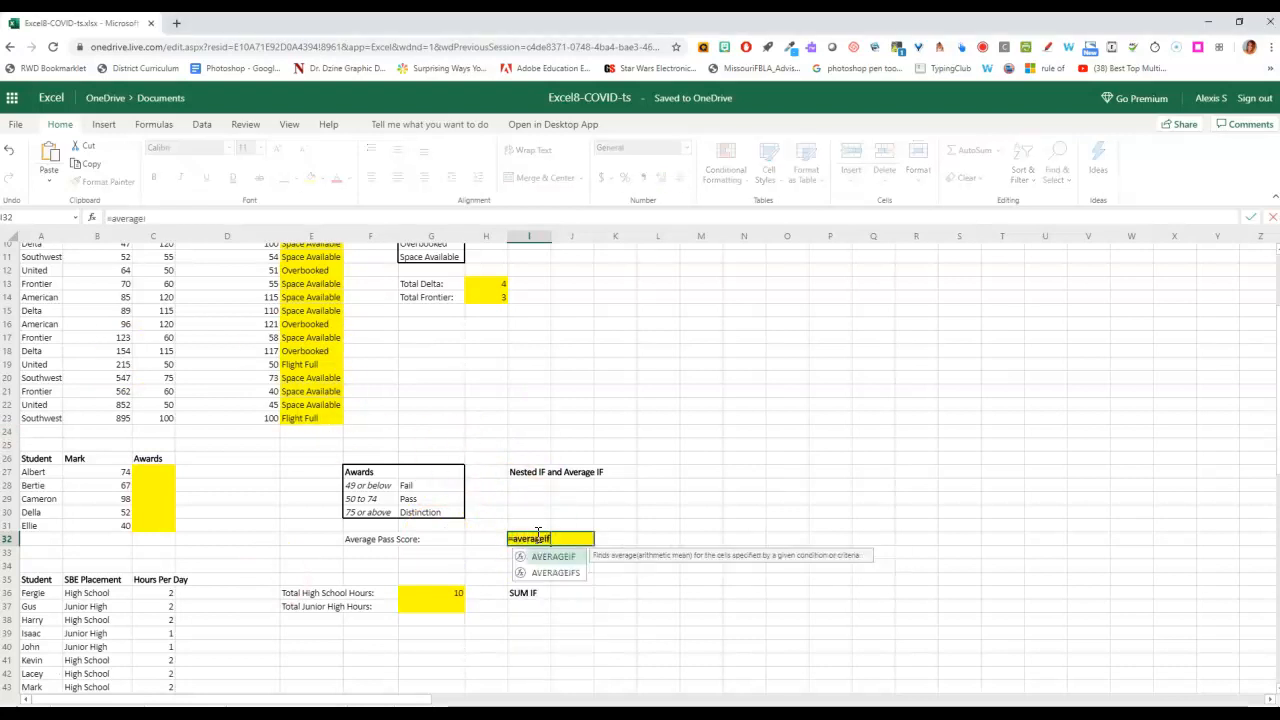
pyautogui.write('(')
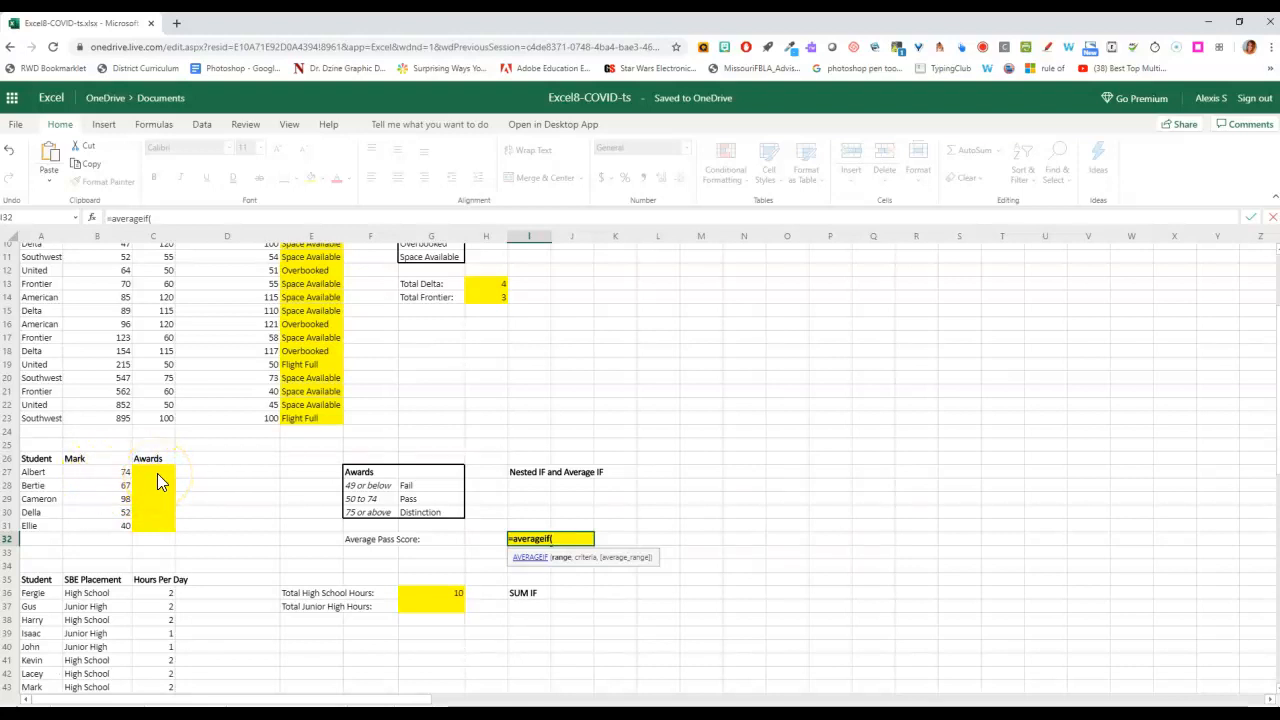
pyautogui.moveTo(157, 476); pyautogui.dragTo(158, 526)
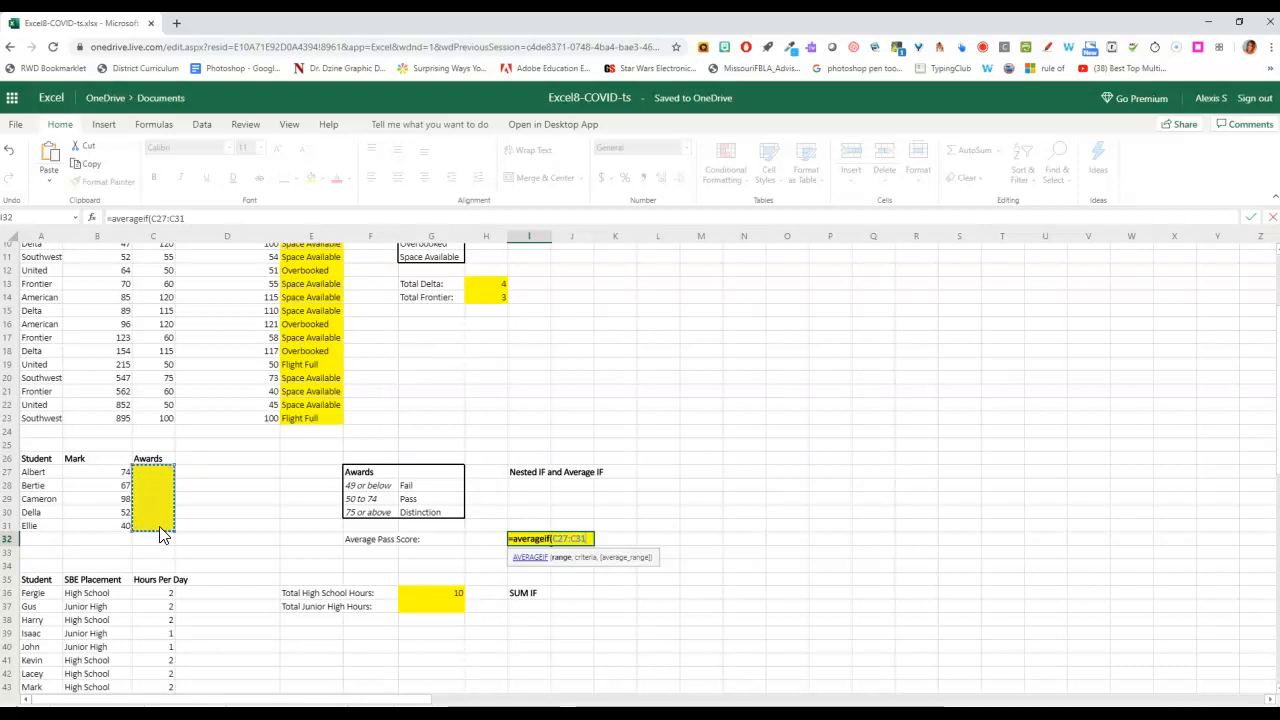
pyautogui.write(',')
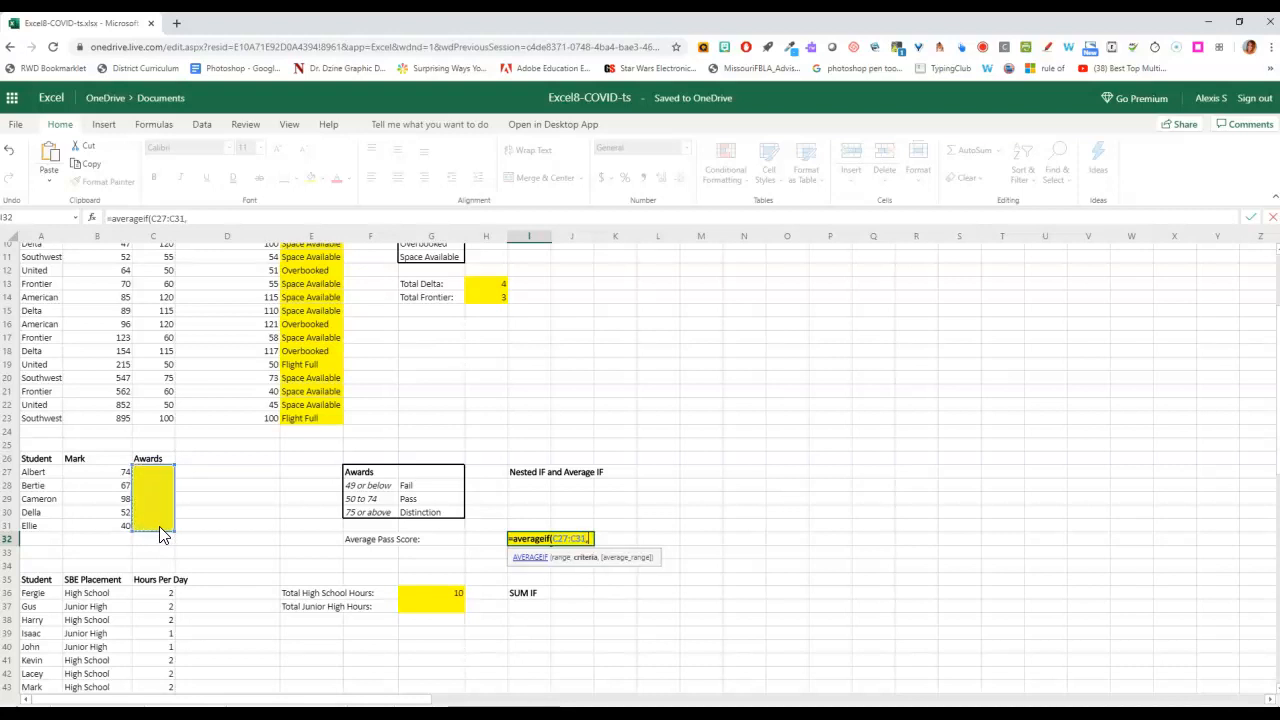
pyautogui.write('"Pass"')
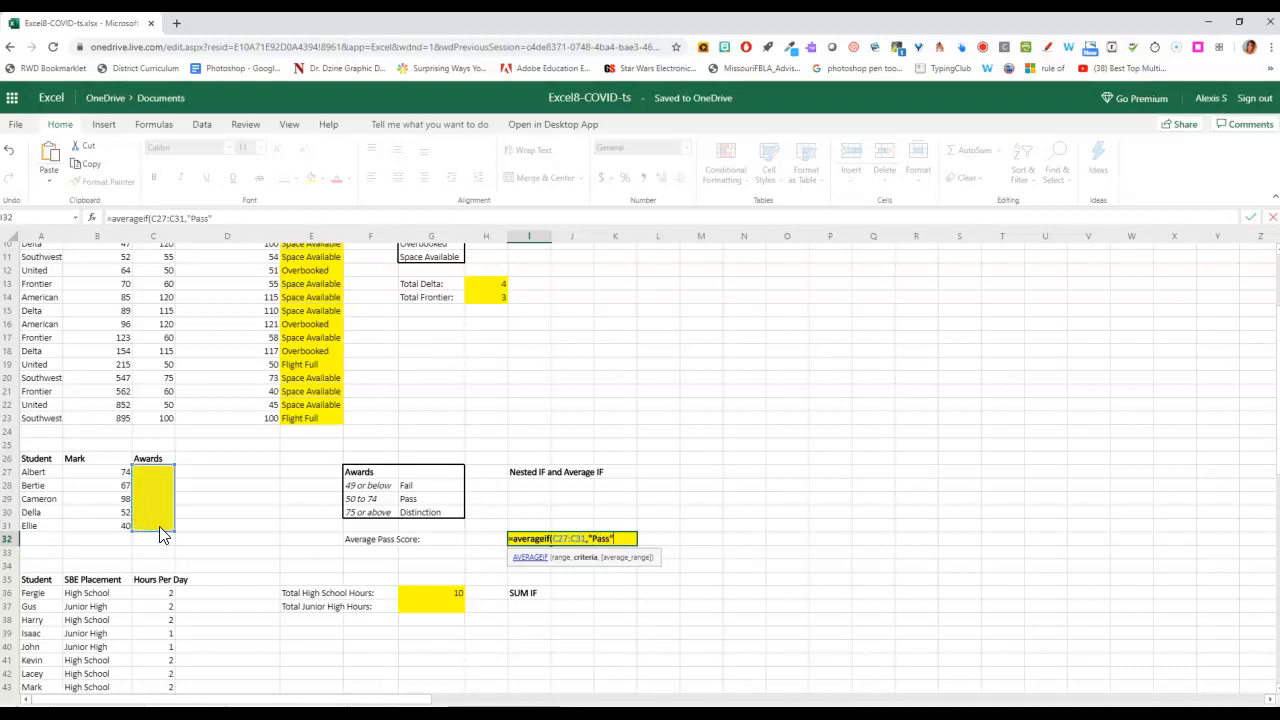
# Add the marks B27:B31 as the average range of the AVERAGEIF formula in I32 and complete it
pyautogui.write(',')
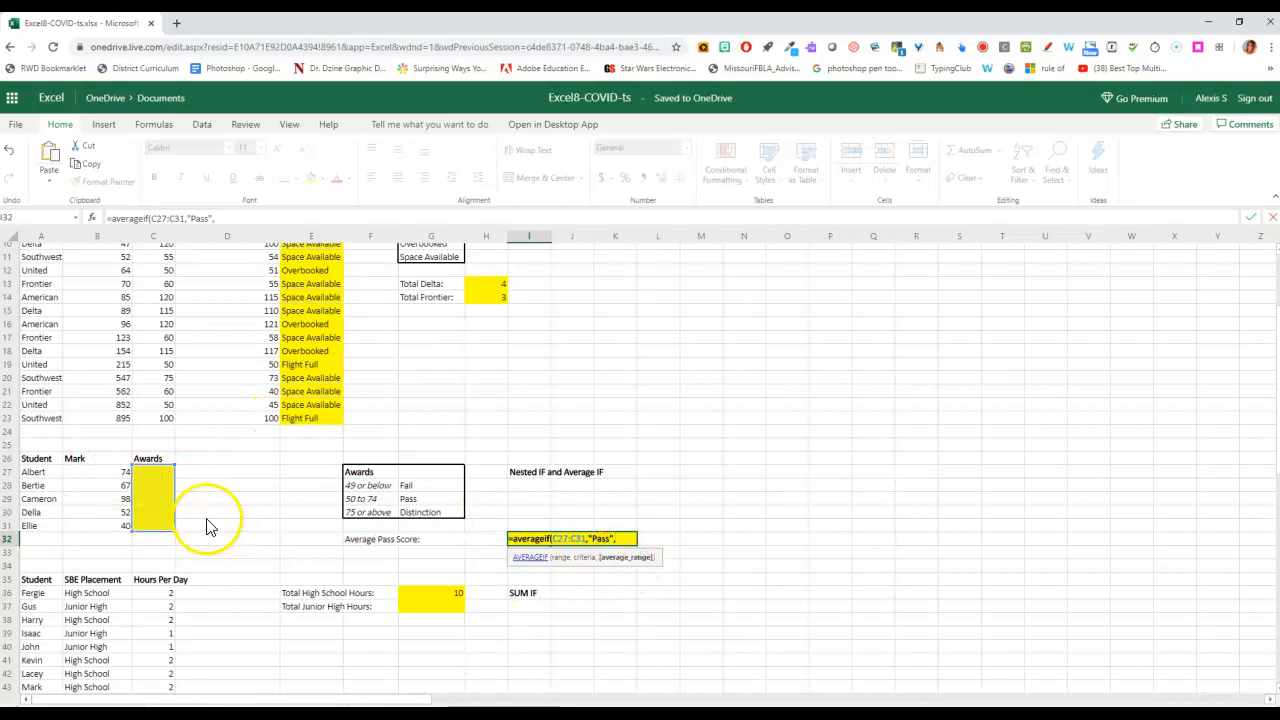
pyautogui.click(99, 473)
pyautogui.moveTo(100, 477); pyautogui.dragTo(109, 532)
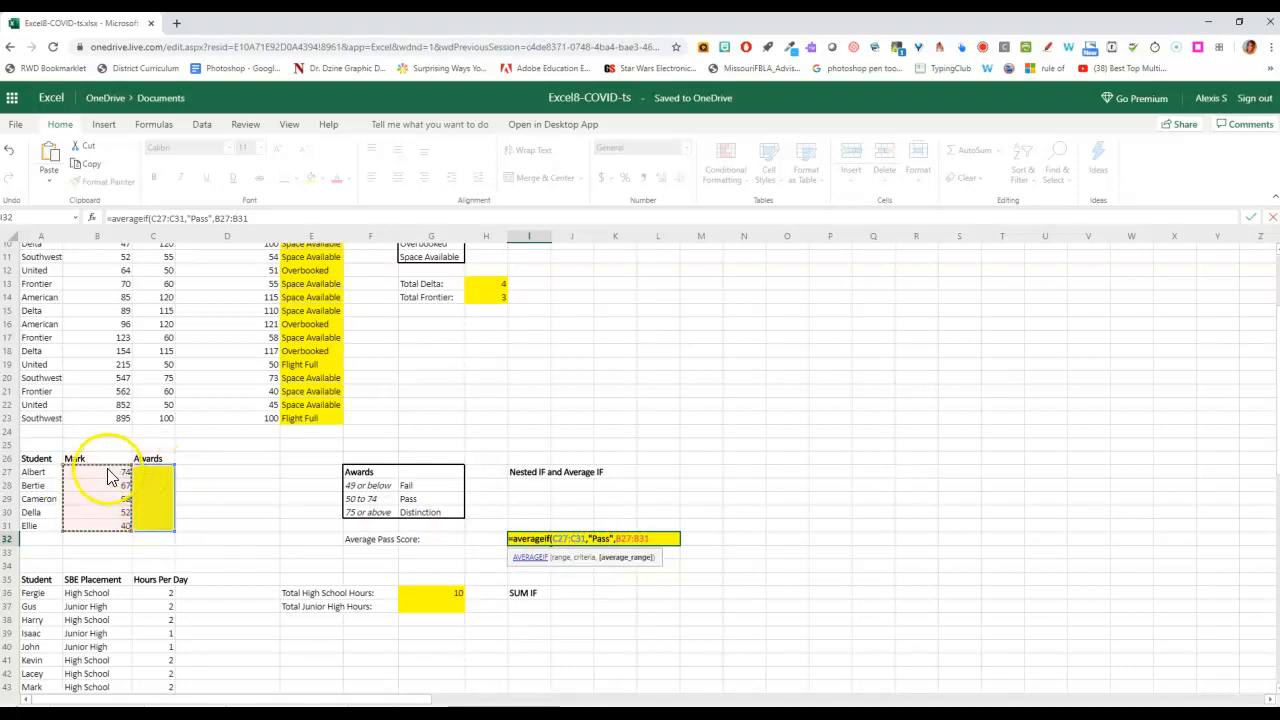
pyautogui.click(655, 538)
pyautogui.write(')')
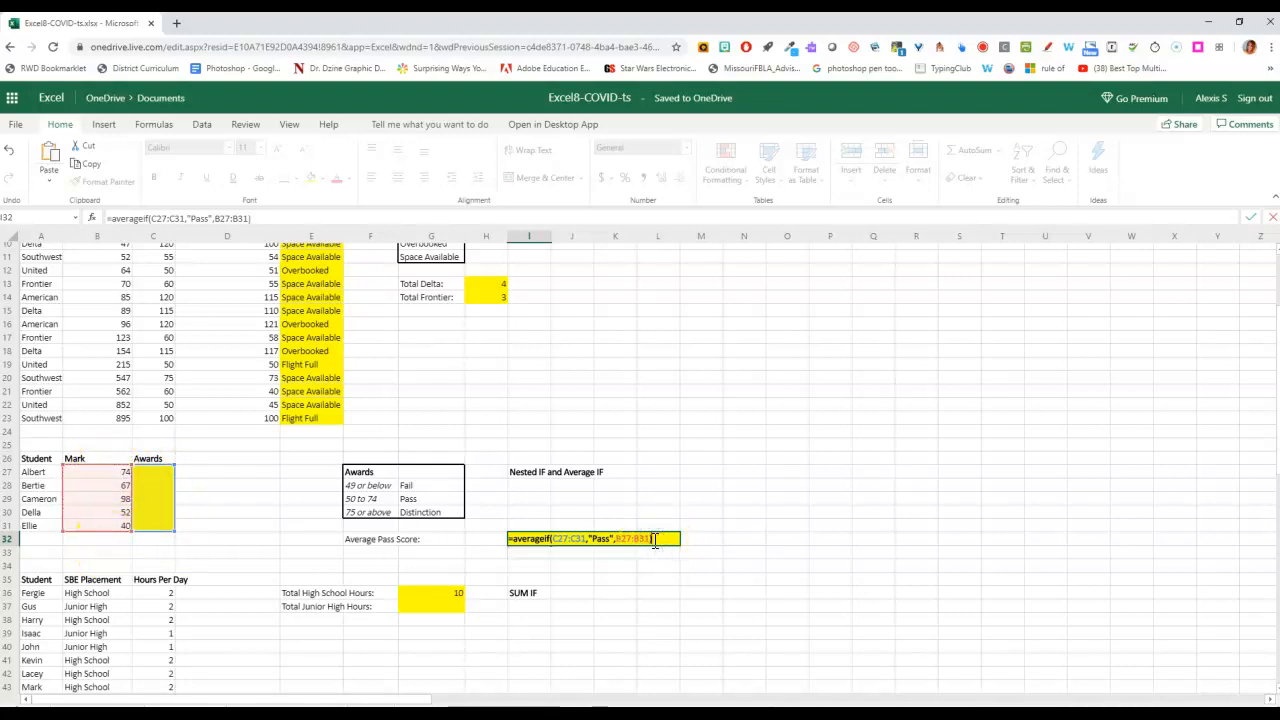
pyautogui.press('Return')
pyautogui.click(529, 539)
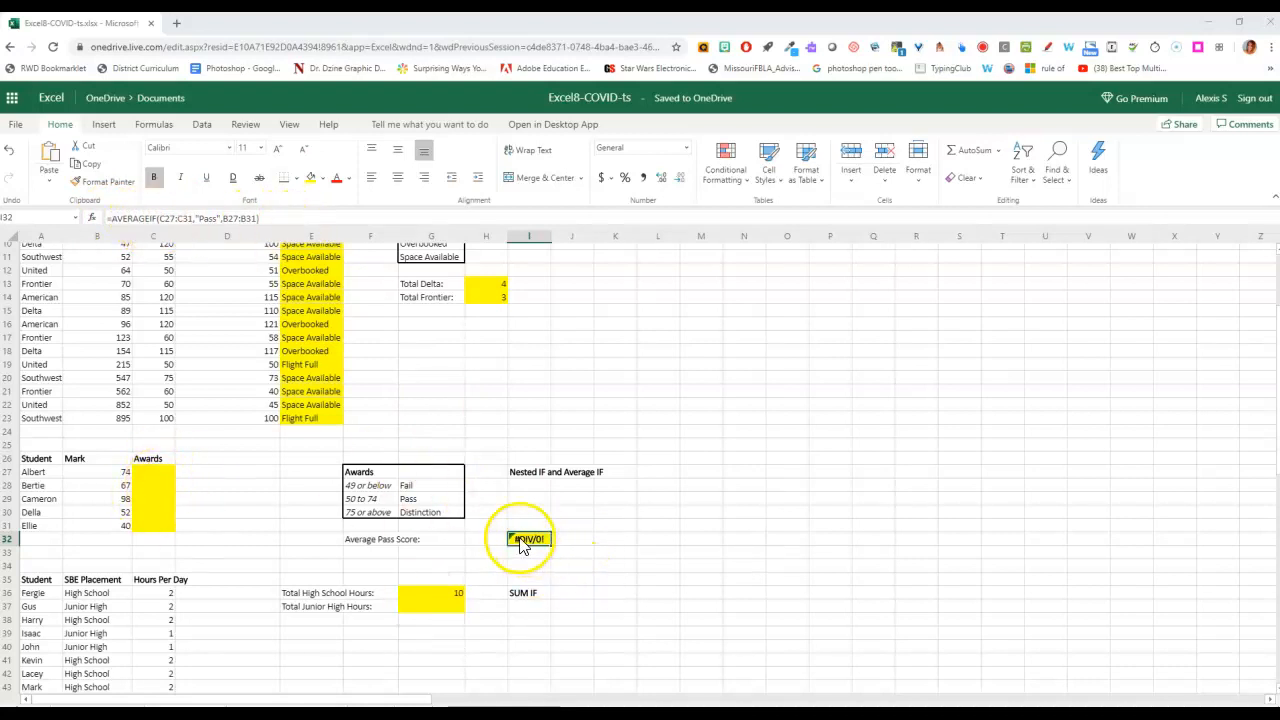
# Start an IF formula in the first Awards cell C27 that tests B27<=49 and returns "Fail" if true
pyautogui.click(152, 475)
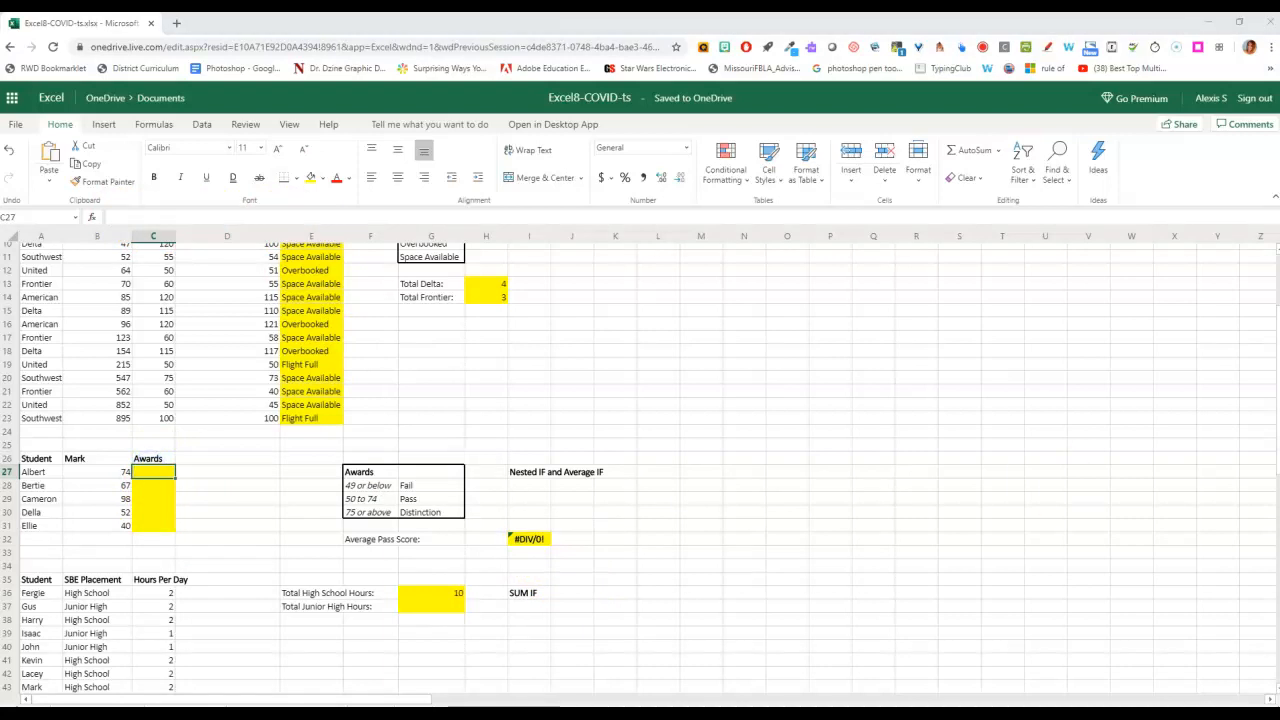
pyautogui.doubleClick(169, 473)
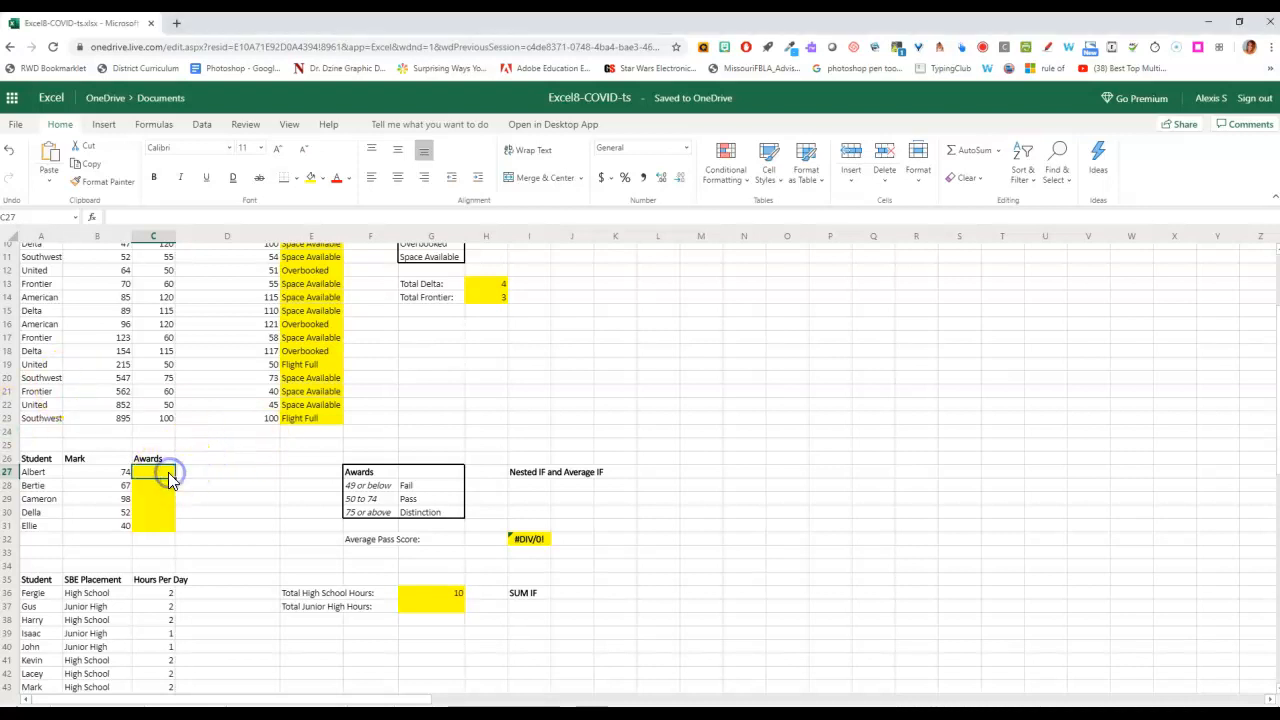
pyautogui.write('=IF(')
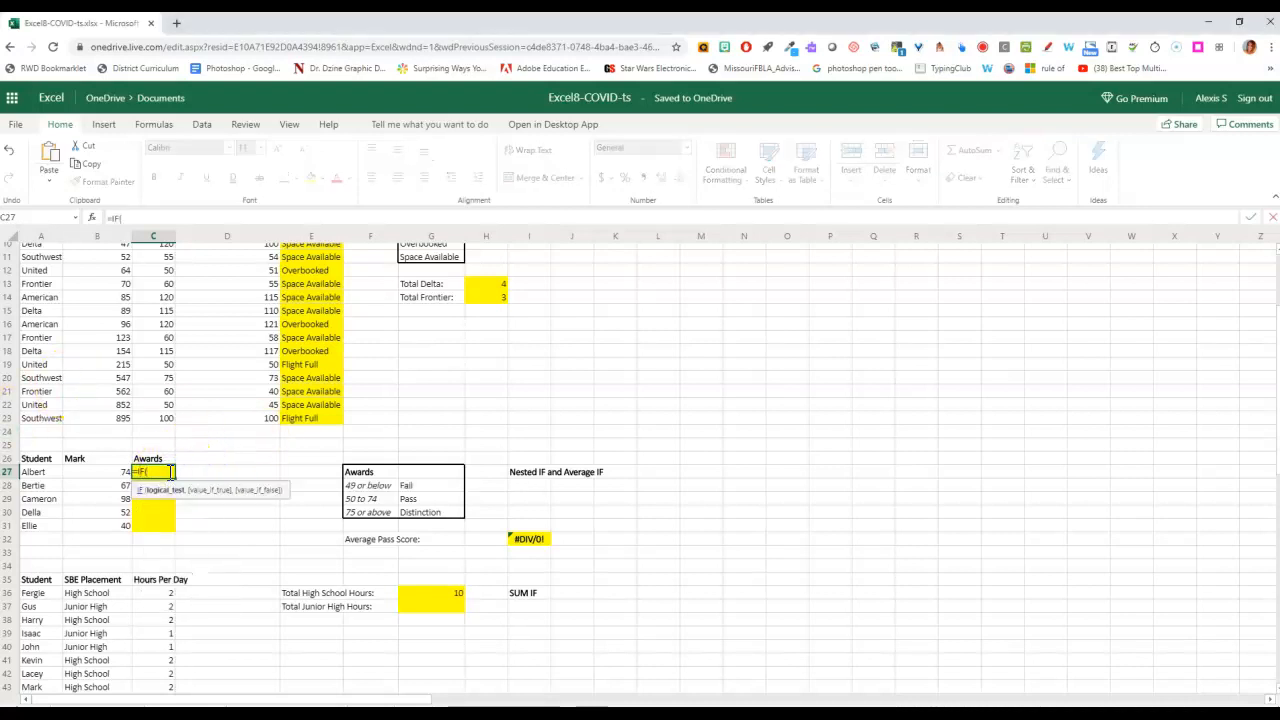
pyautogui.click(96, 482)
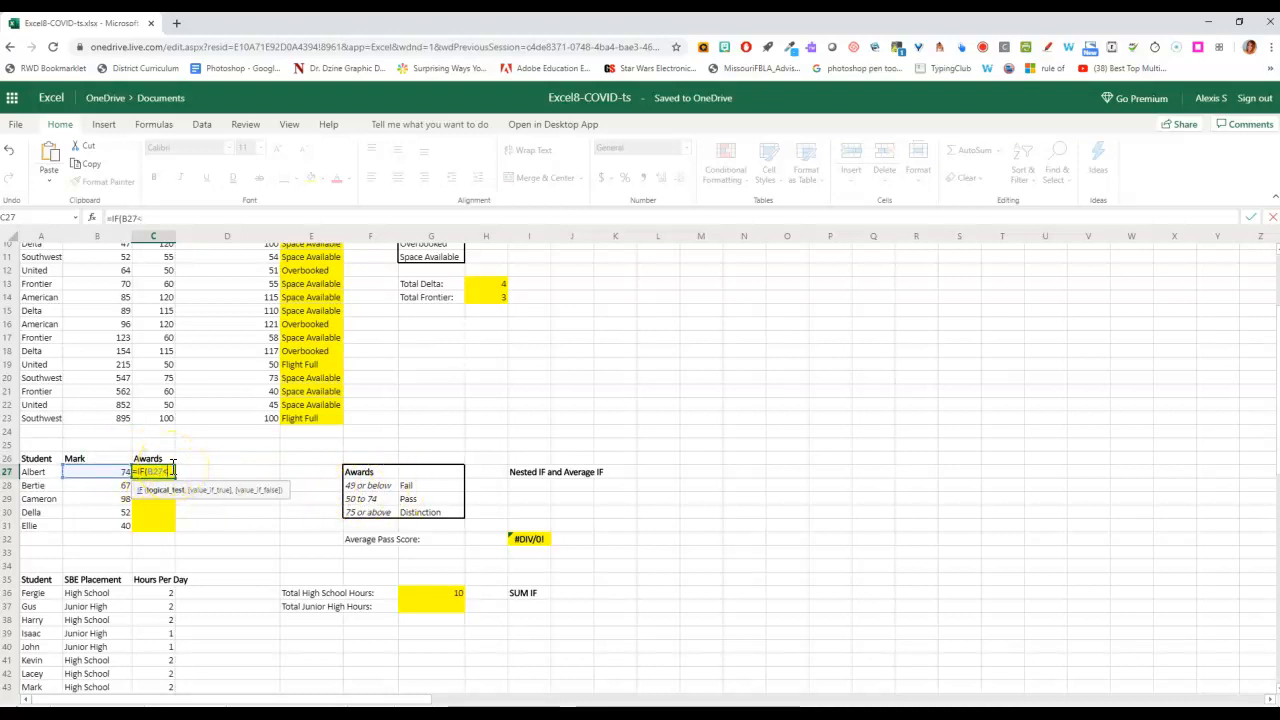
pyautogui.write('=49,')
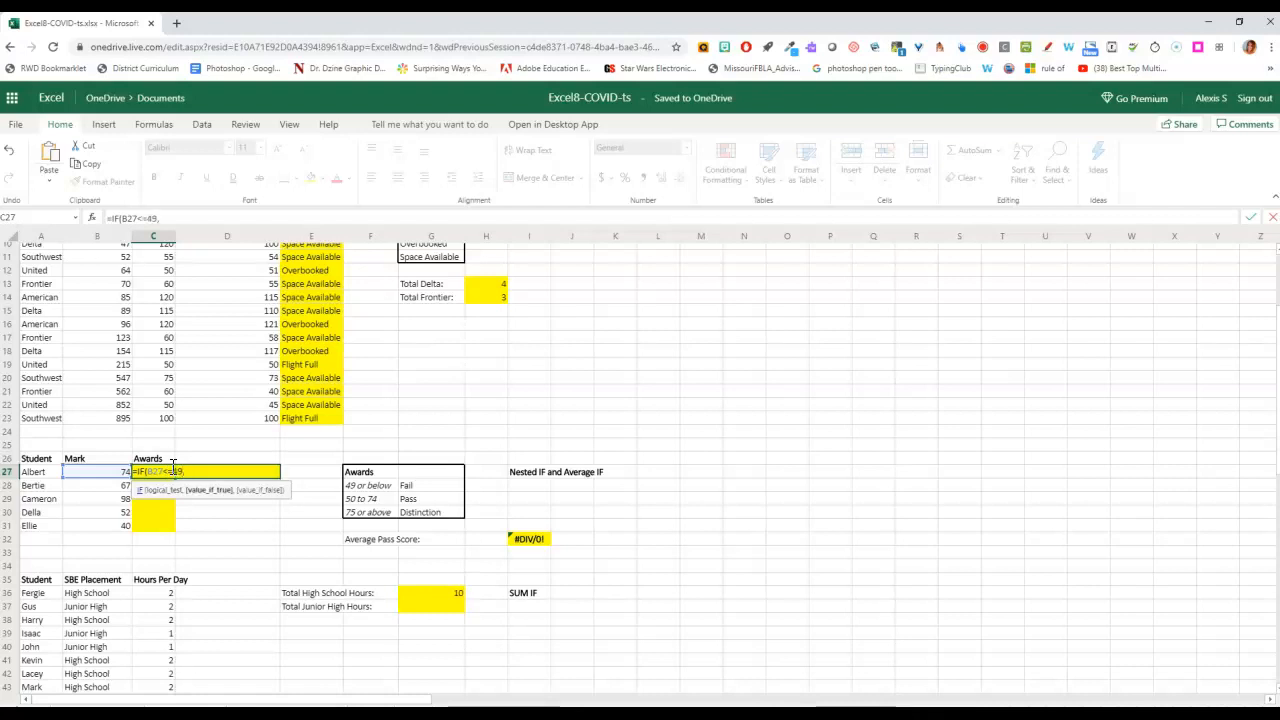
pyautogui.write('"Fail",')
# Nest a second IF in C27 that tests B27>=75, returns "Distinction" or else "Pass", and complete the formula
pyautogui.write('IF(')
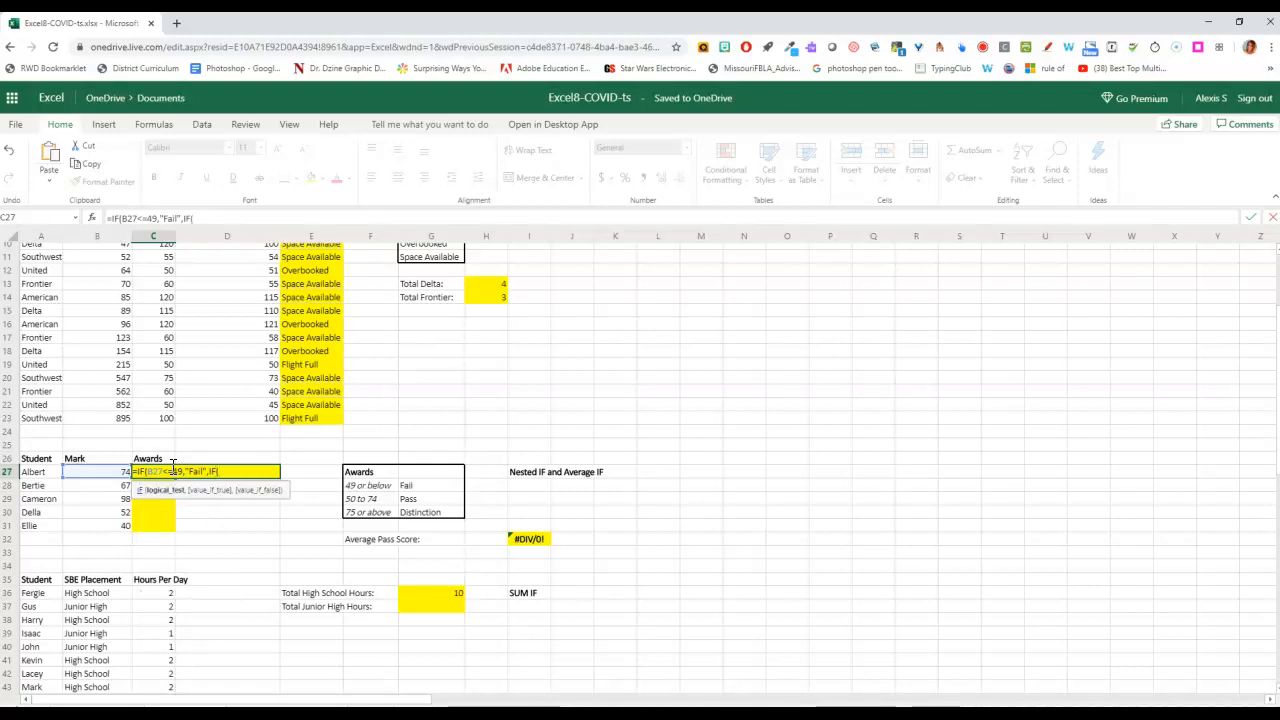
pyautogui.write('B27')
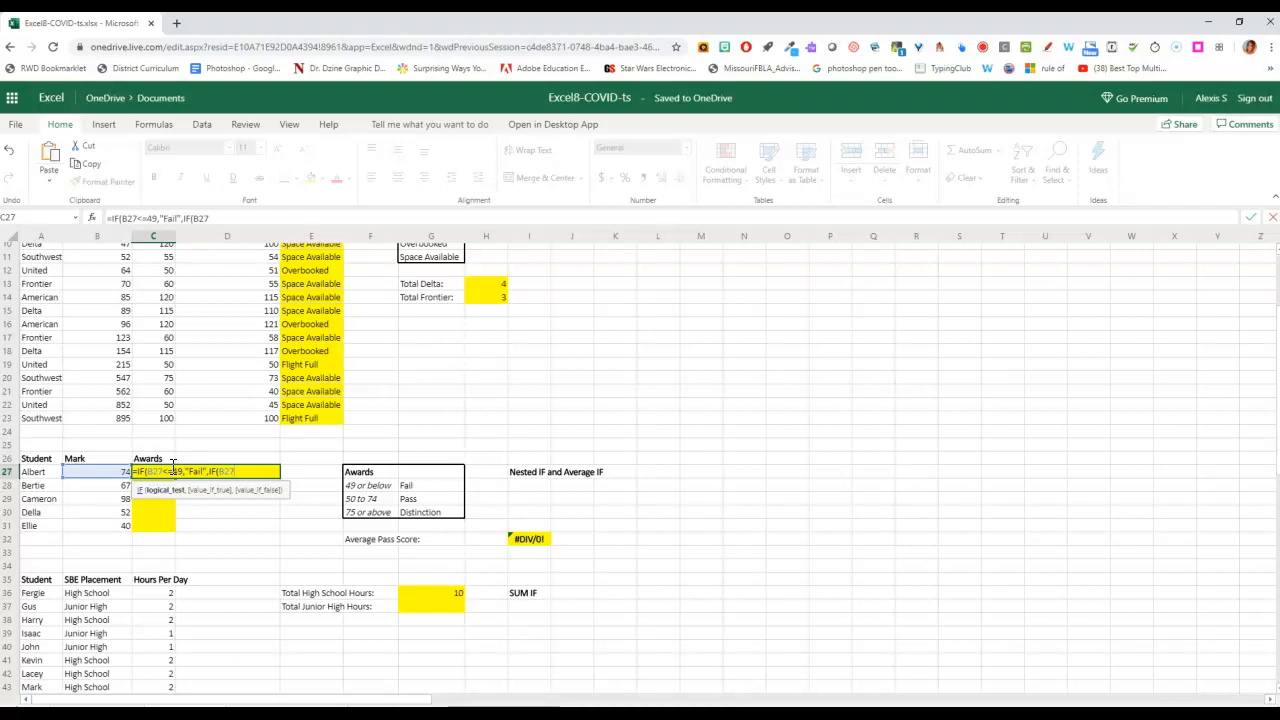
pyautogui.write('>=75,"')
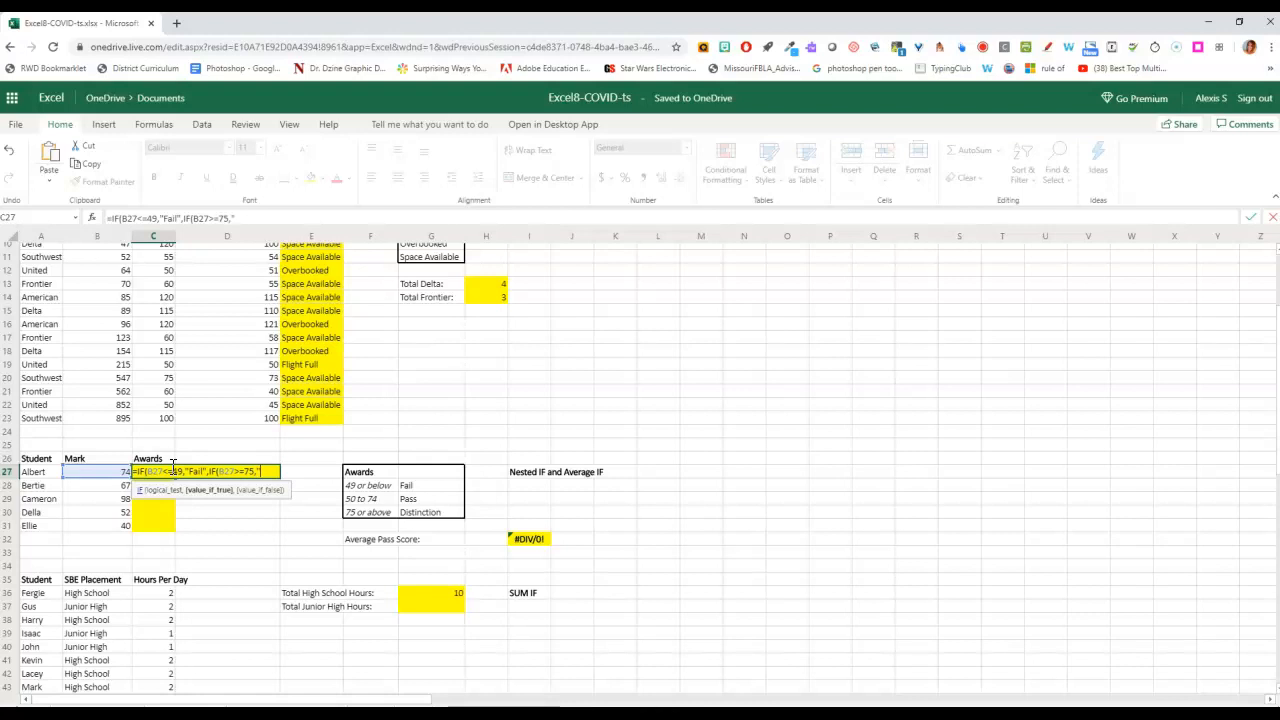
pyautogui.write('Distinction",')
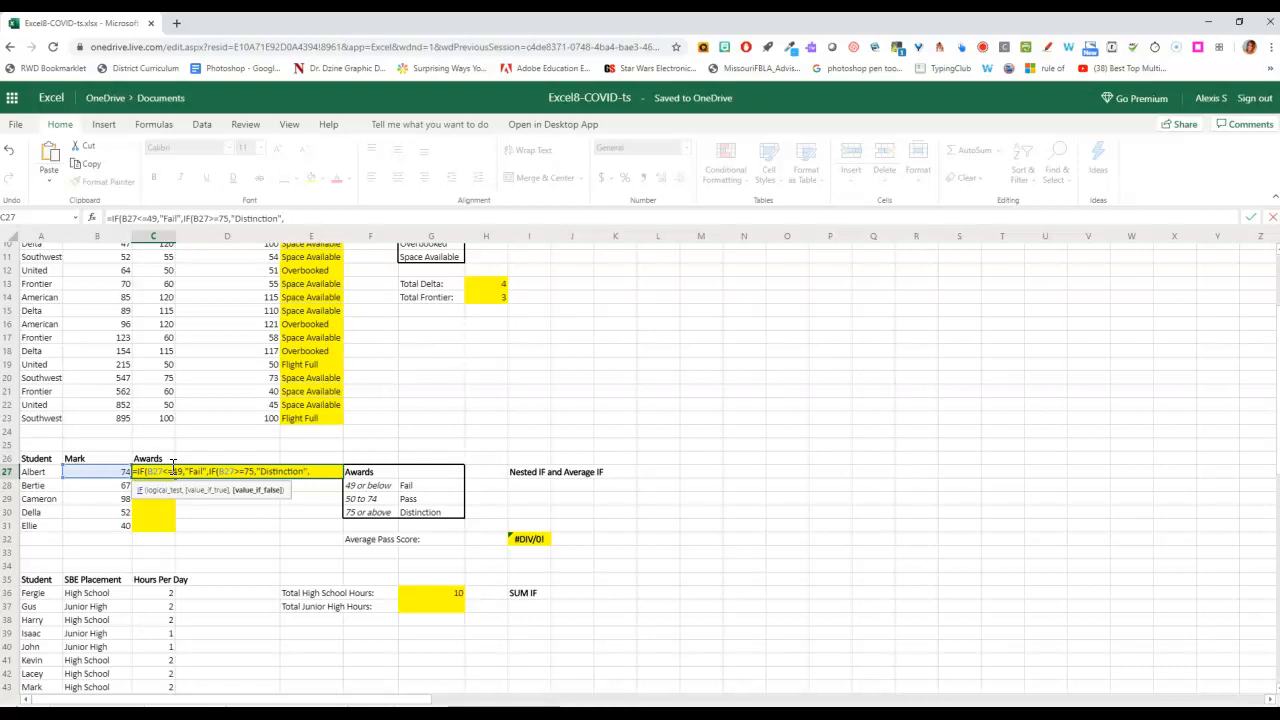
pyautogui.write('"Pass')
pyautogui.write(')')
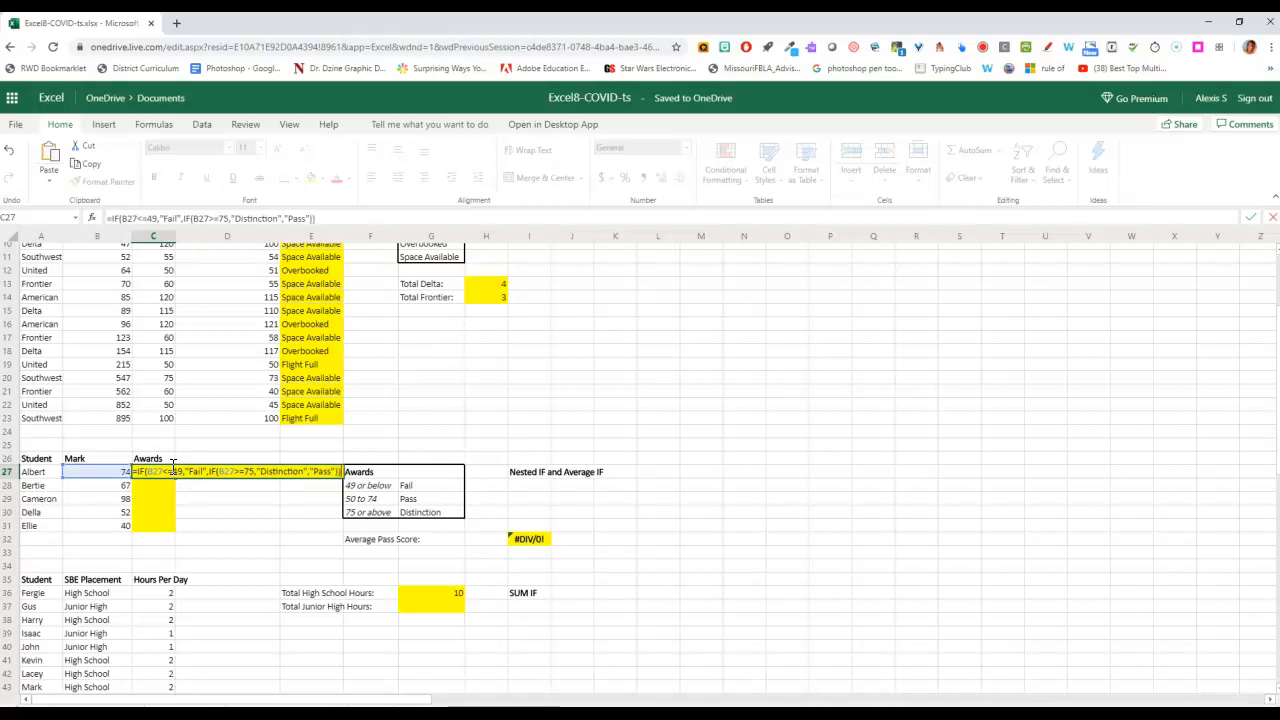
pyautogui.press('Return')
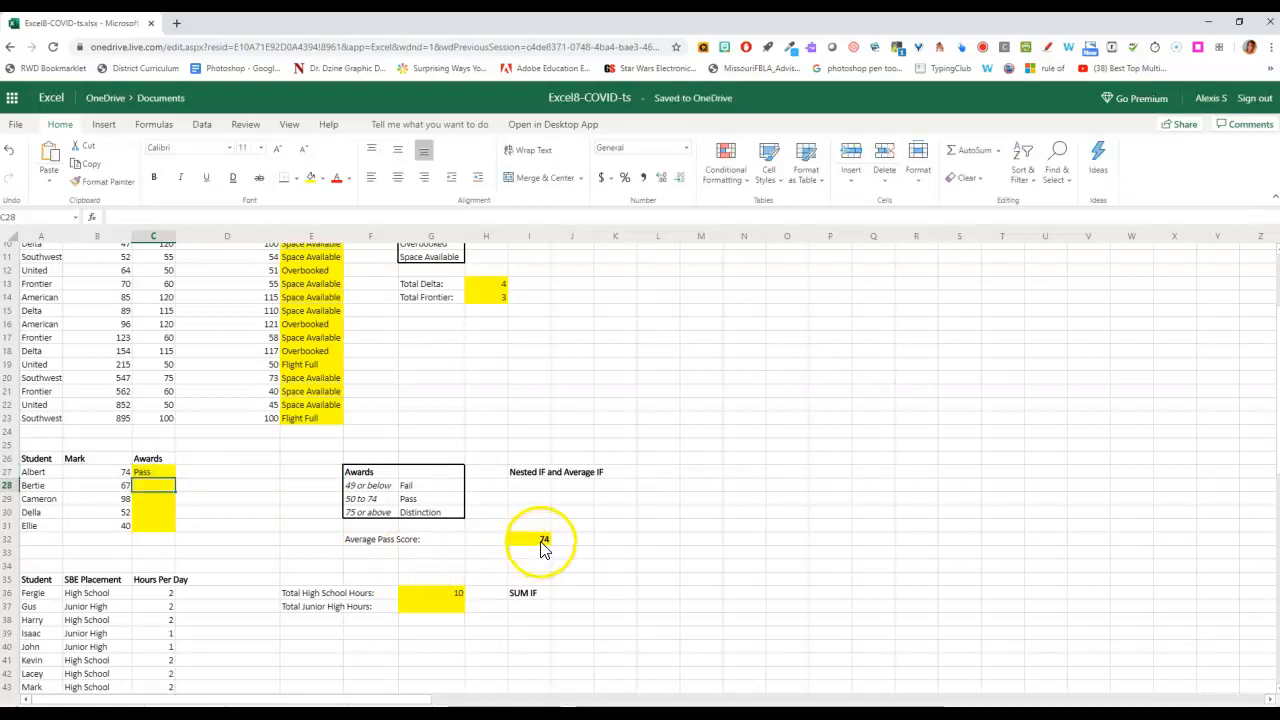
# Fill the nested IF awards formula from C27 down through C31
pyautogui.click(155, 474)
pyautogui.moveTo(175, 478); pyautogui.dragTo(173, 526)
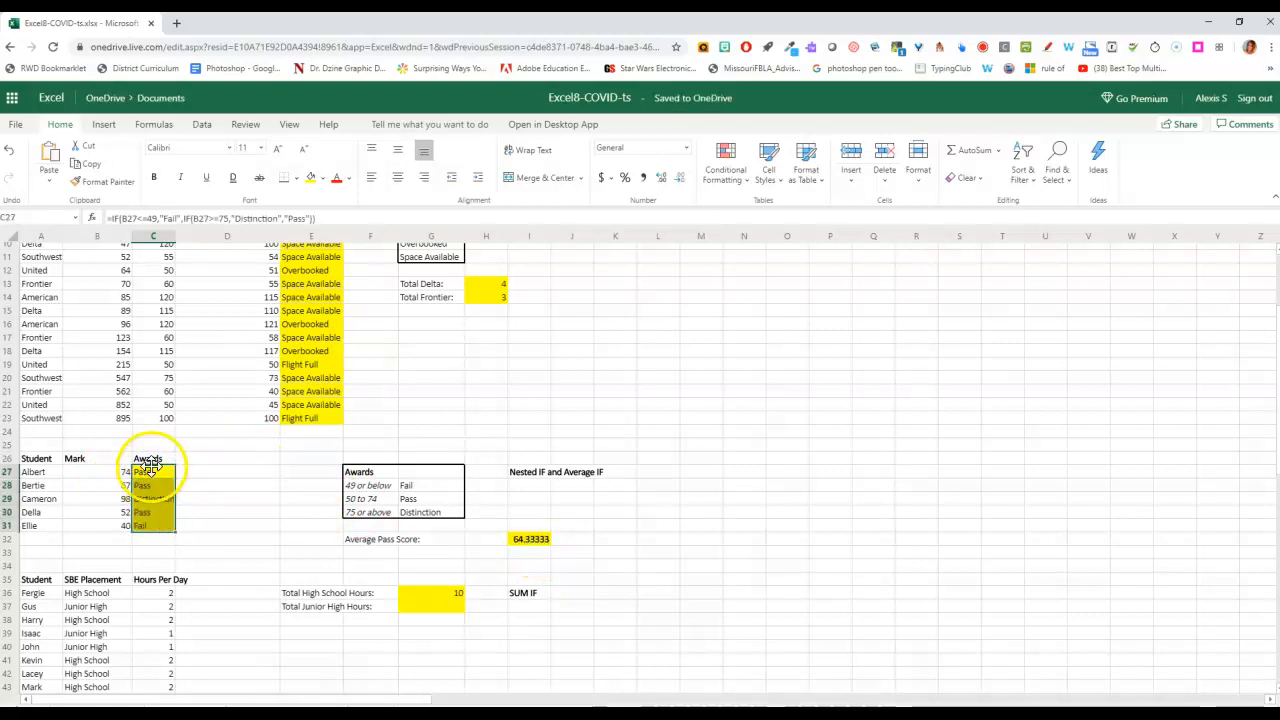
pyautogui.click(155, 472)
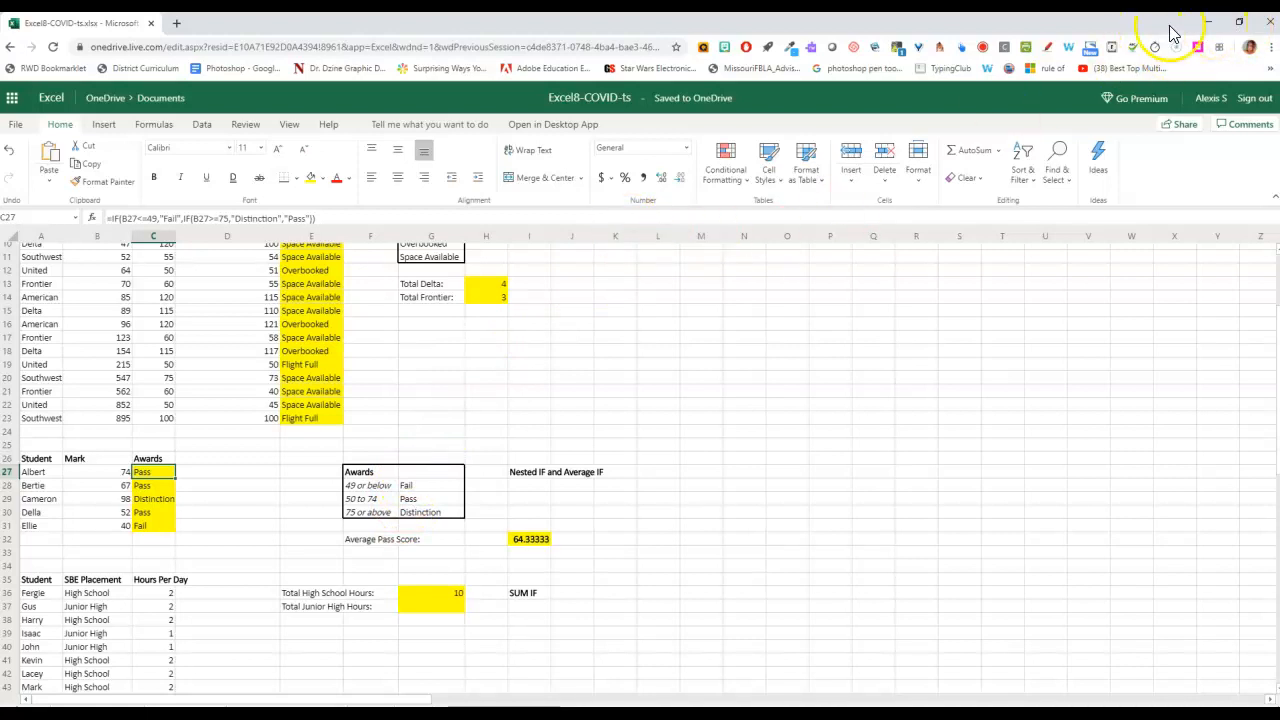
# Restore the maximized workbook window to a smaller size, reposition it and widen it so the sheet names are visible
pyautogui.click(1239, 21)
pyautogui.moveTo(600, 25); pyautogui.dragTo(354, 26)
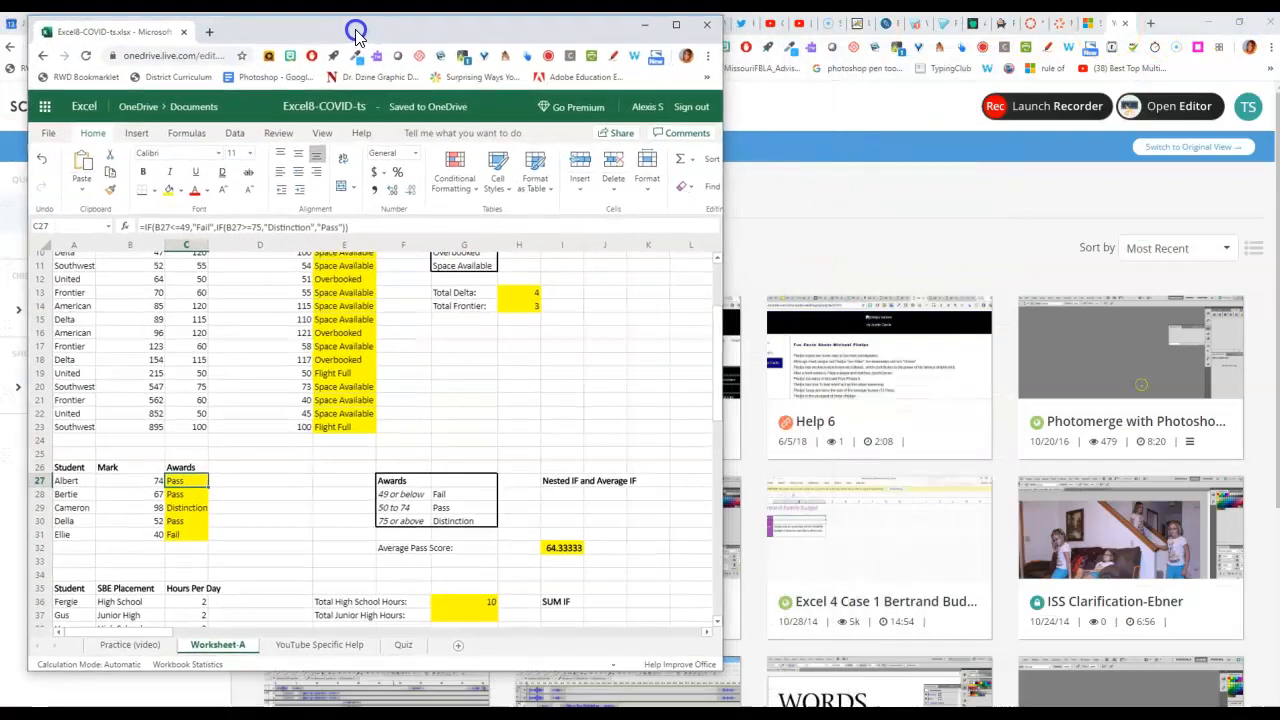
pyautogui.moveTo(722, 224); pyautogui.dragTo(1183, 229)
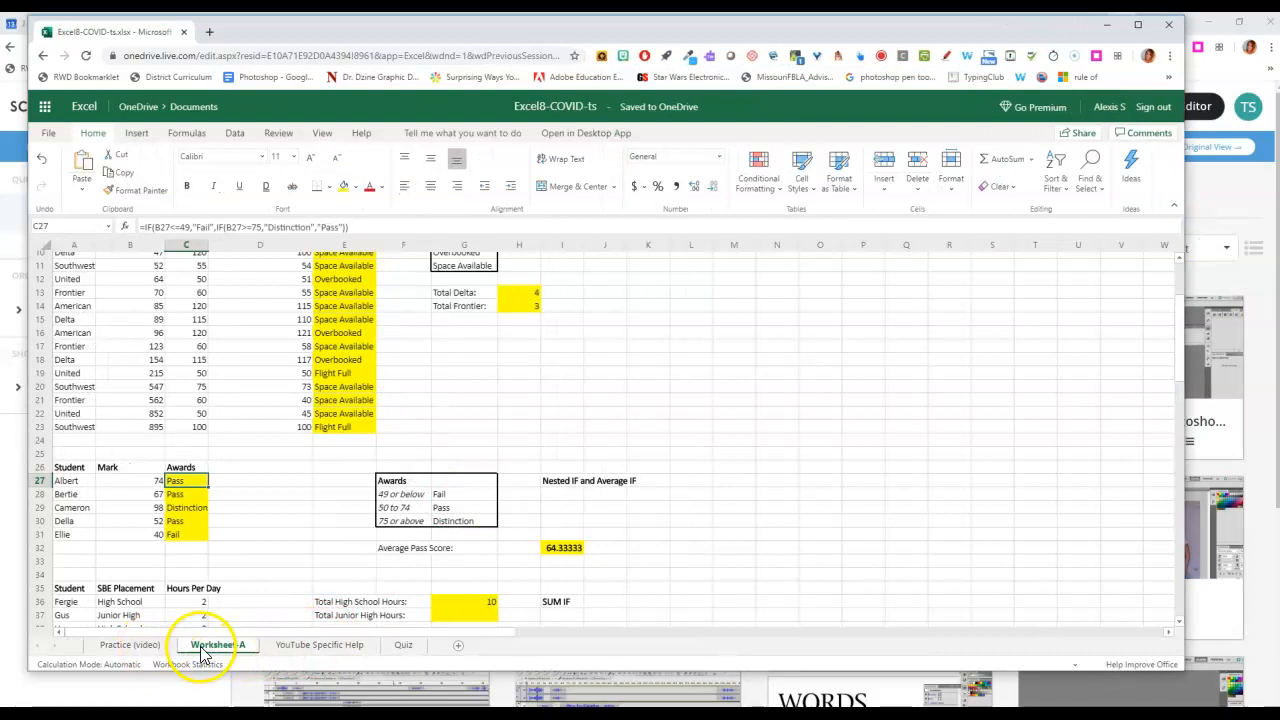
# Open the Quiz sheet and look over its tables and yellow answer cells
pyautogui.click(403, 645)
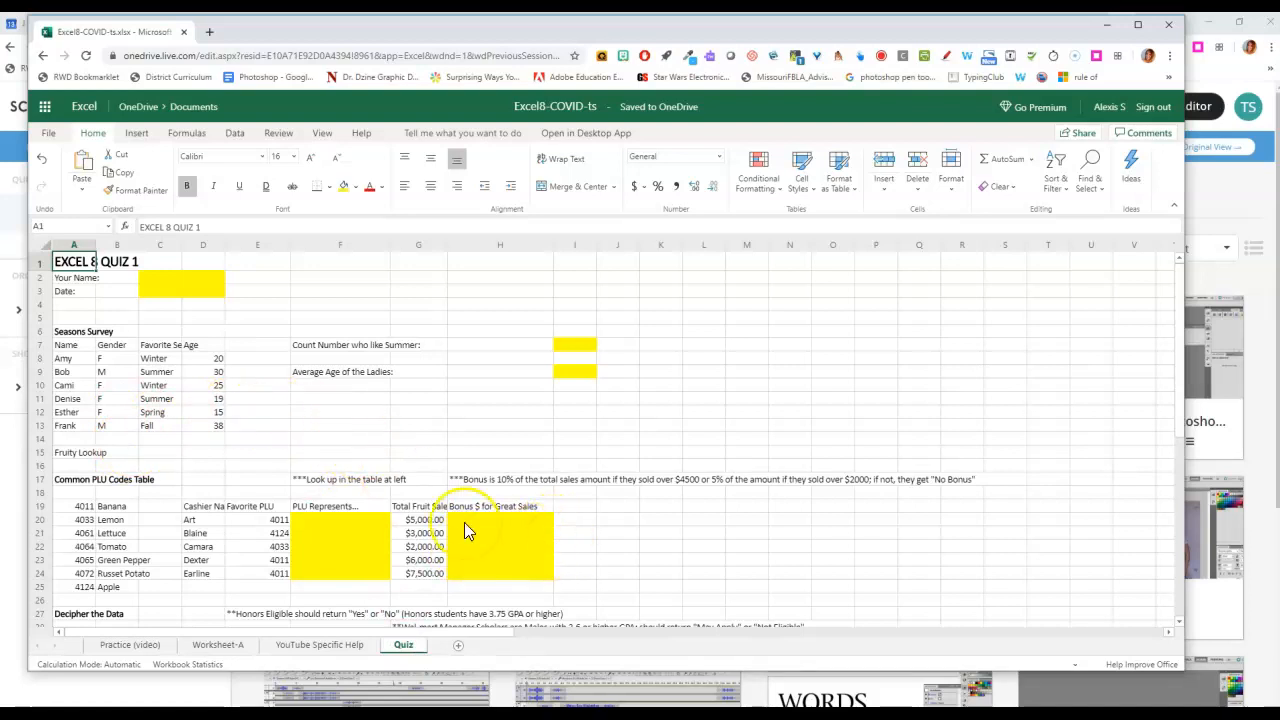
pyautogui.scroll(-3, 410, 560)
pyautogui.scroll(3, 410, 562)
# Open the YouTube Specific Help sheet and bring its list of tutorial video links into view from cell A1
pyautogui.click(316, 645)
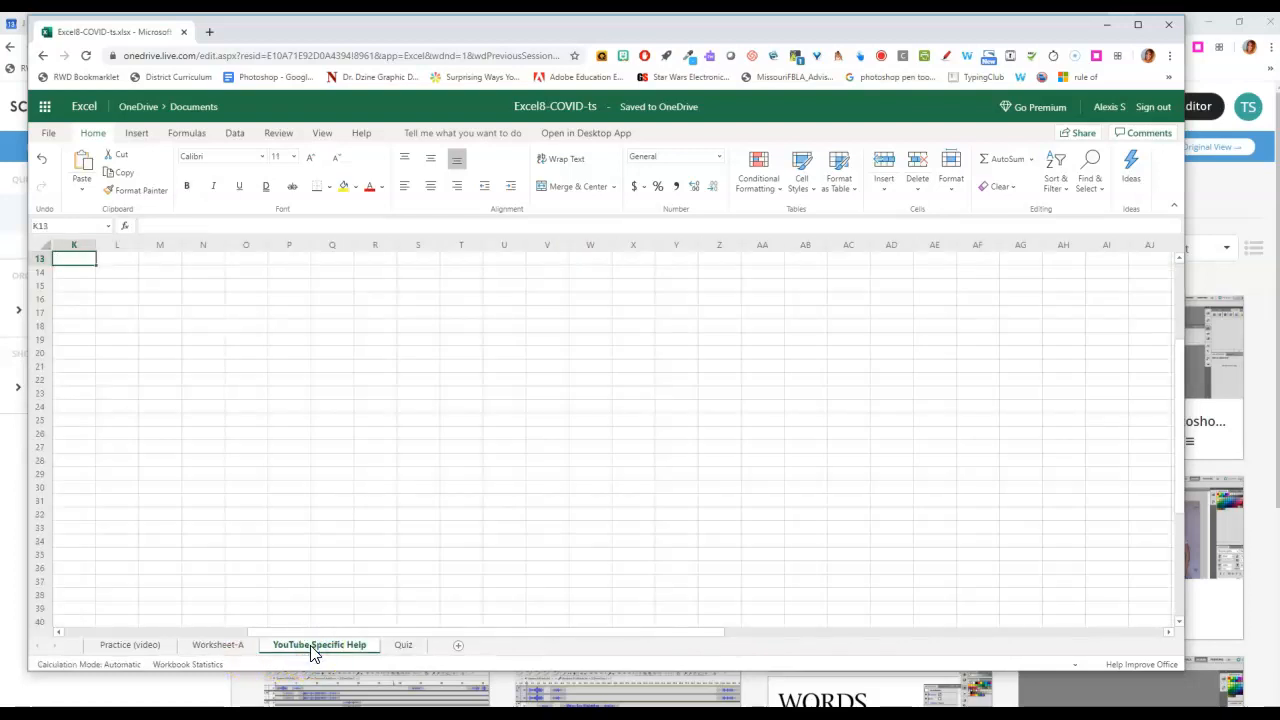
pyautogui.scroll(4, 125, 440)
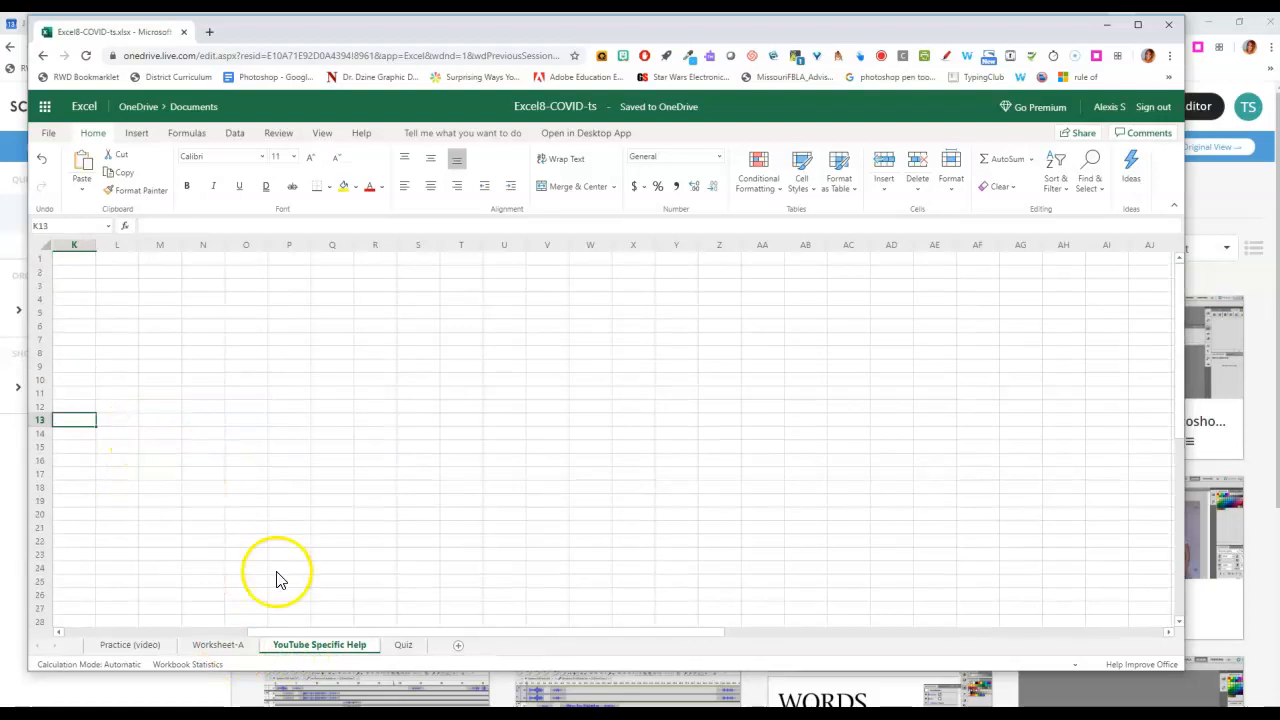
pyautogui.moveTo(612, 633); pyautogui.dragTo(348, 656)
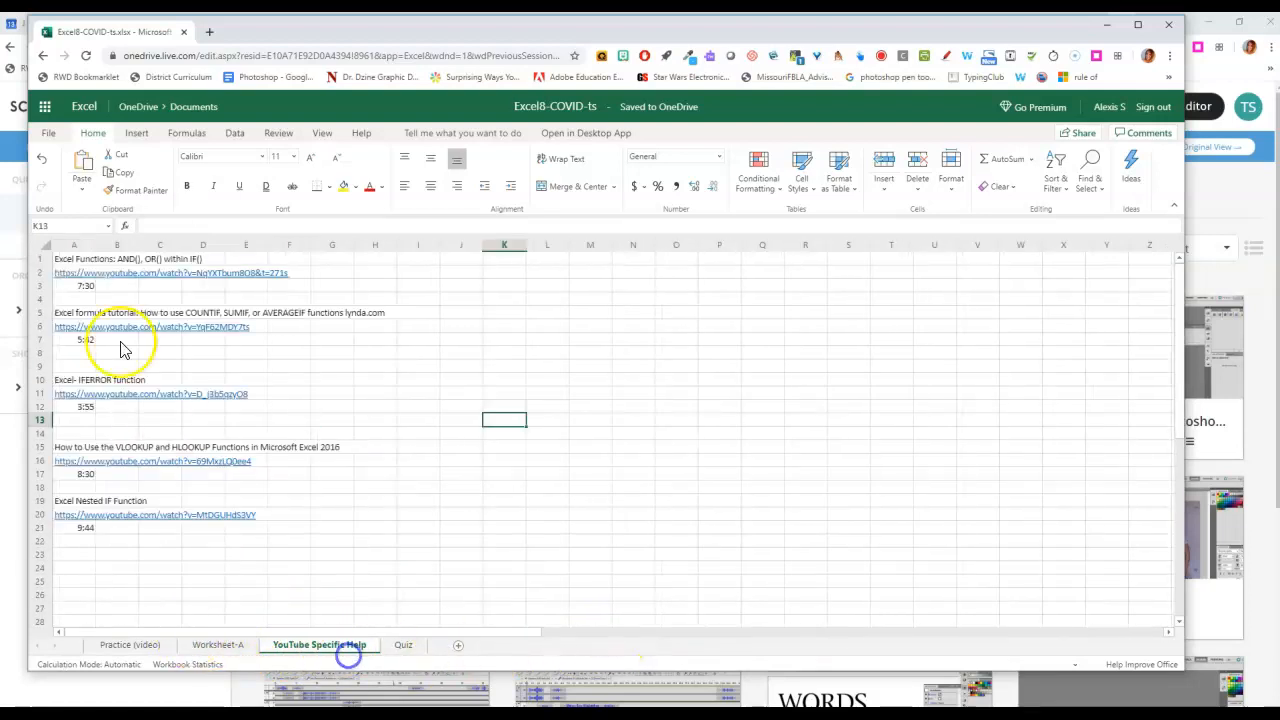
pyautogui.click(86, 261)
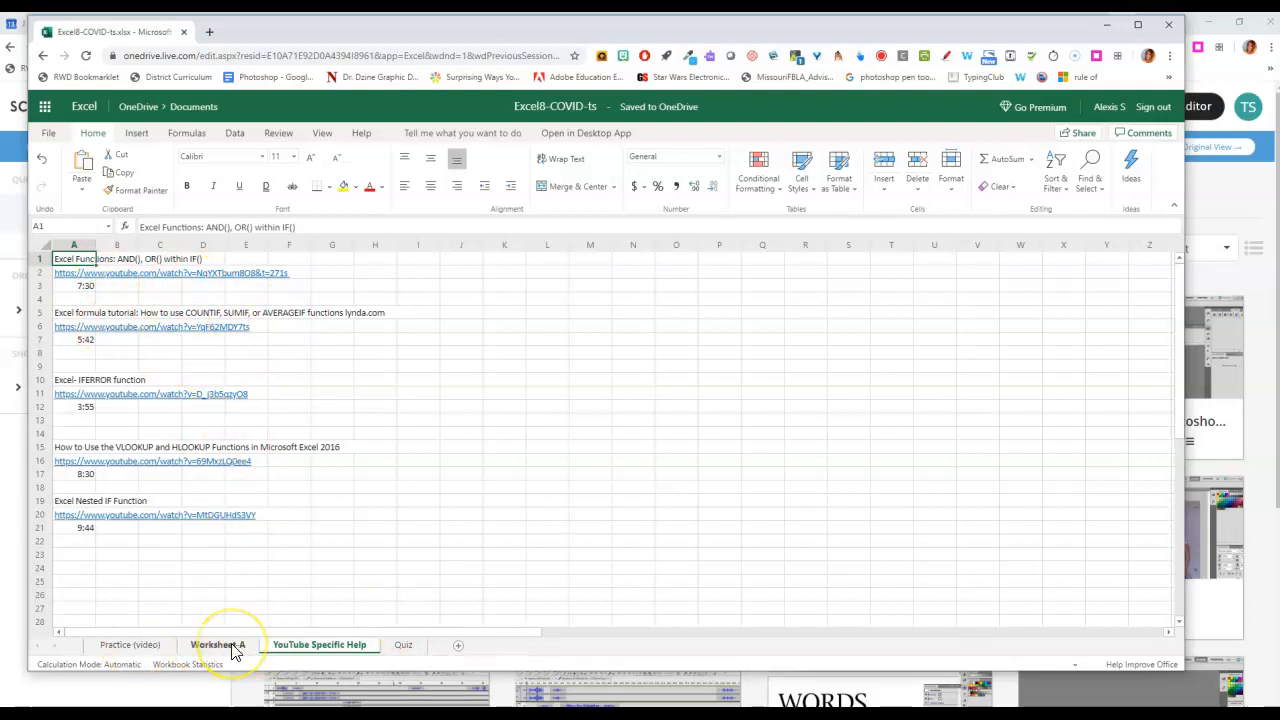
# Return to the Quiz sheet and examine the Seasons Survey table and its "Count Number who like Summer" question
pyautogui.click(403, 645)
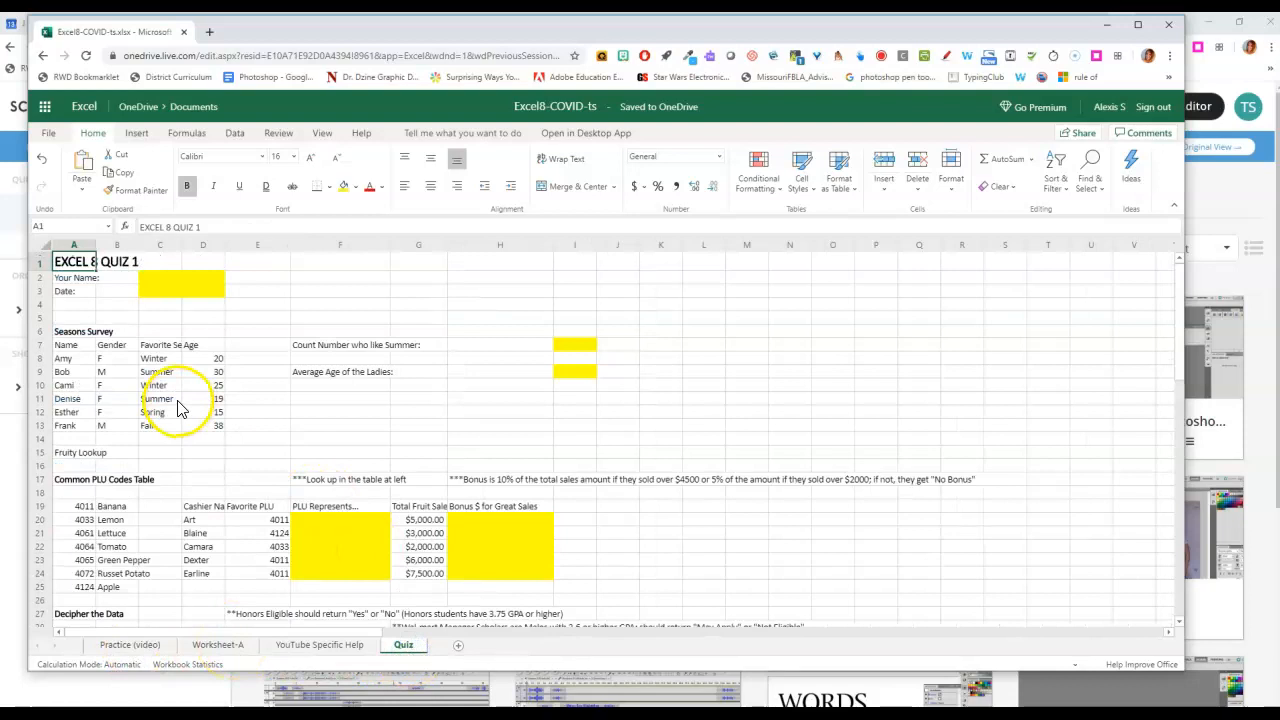
pyautogui.click(323, 344)
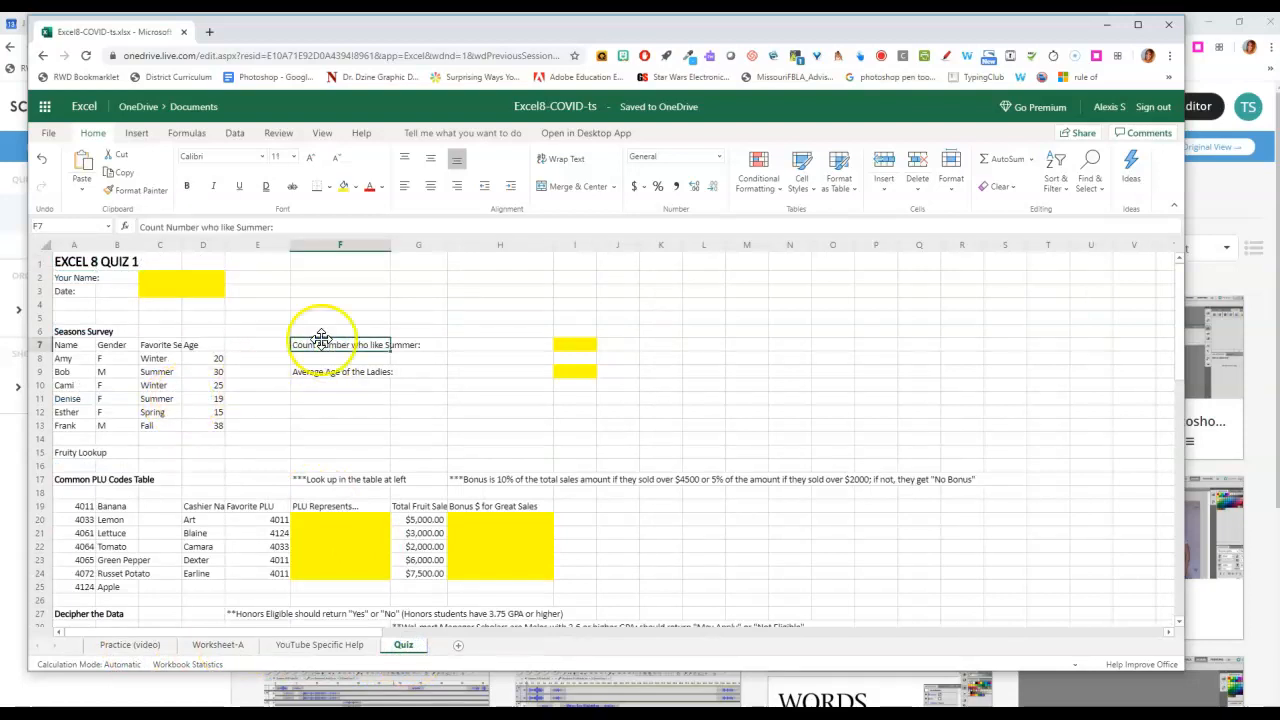
pyautogui.moveTo(205, 345); pyautogui.dragTo(88, 426)
pyautogui.click(160, 345)
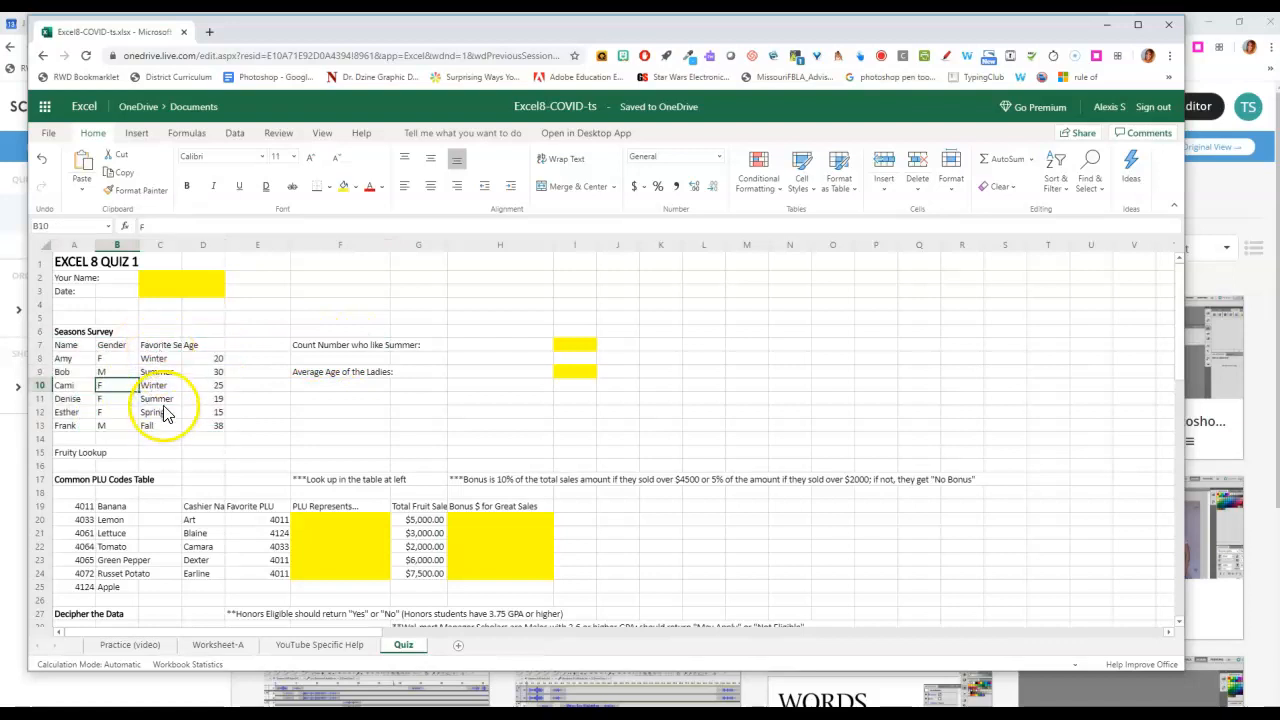
# Examine the Seasons Survey questions on counting Summer and the ladies' average age, and the first PLU Represents cell
pyautogui.click(162, 399)
pyautogui.click(345, 344)
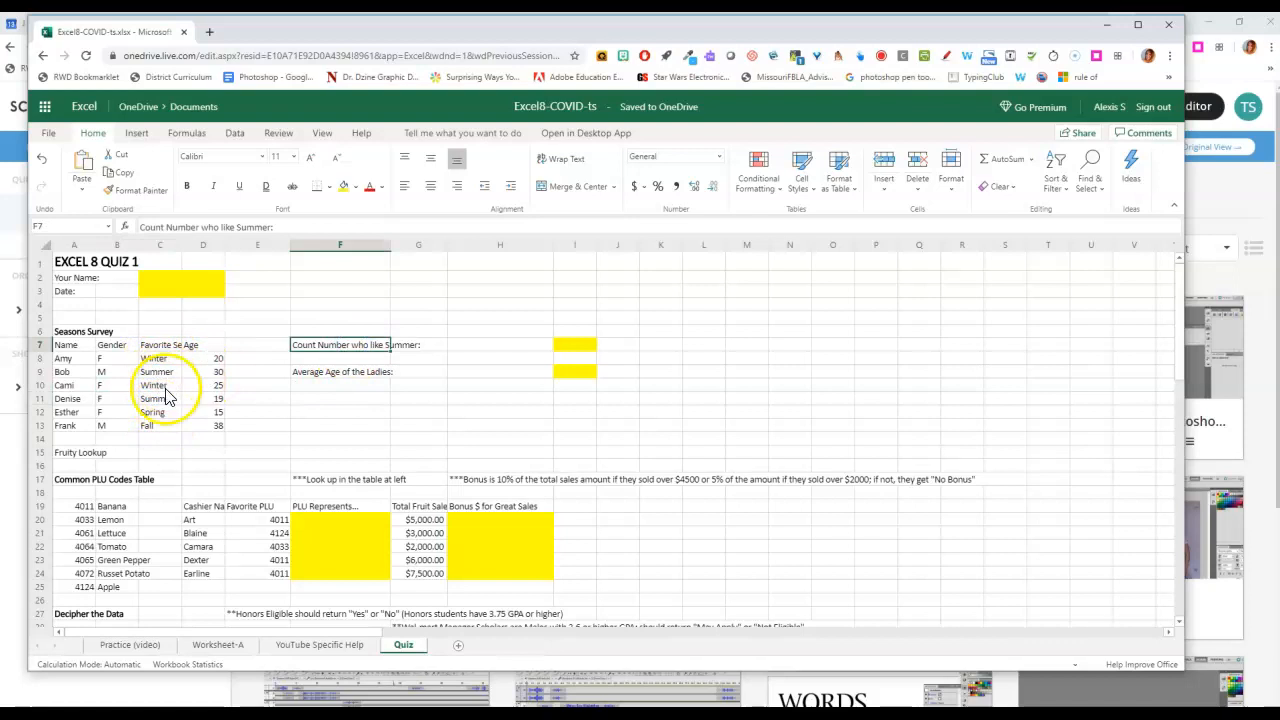
pyautogui.click(343, 380)
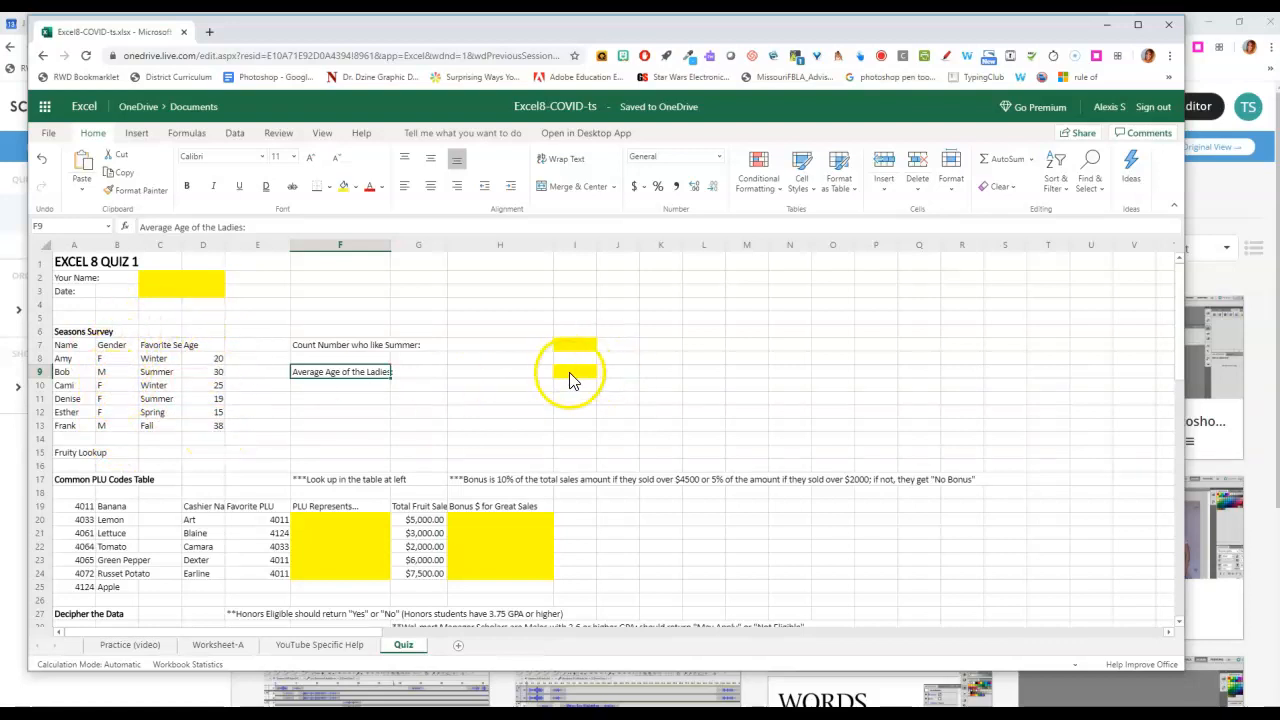
pyautogui.scroll(-5, 588, 410)
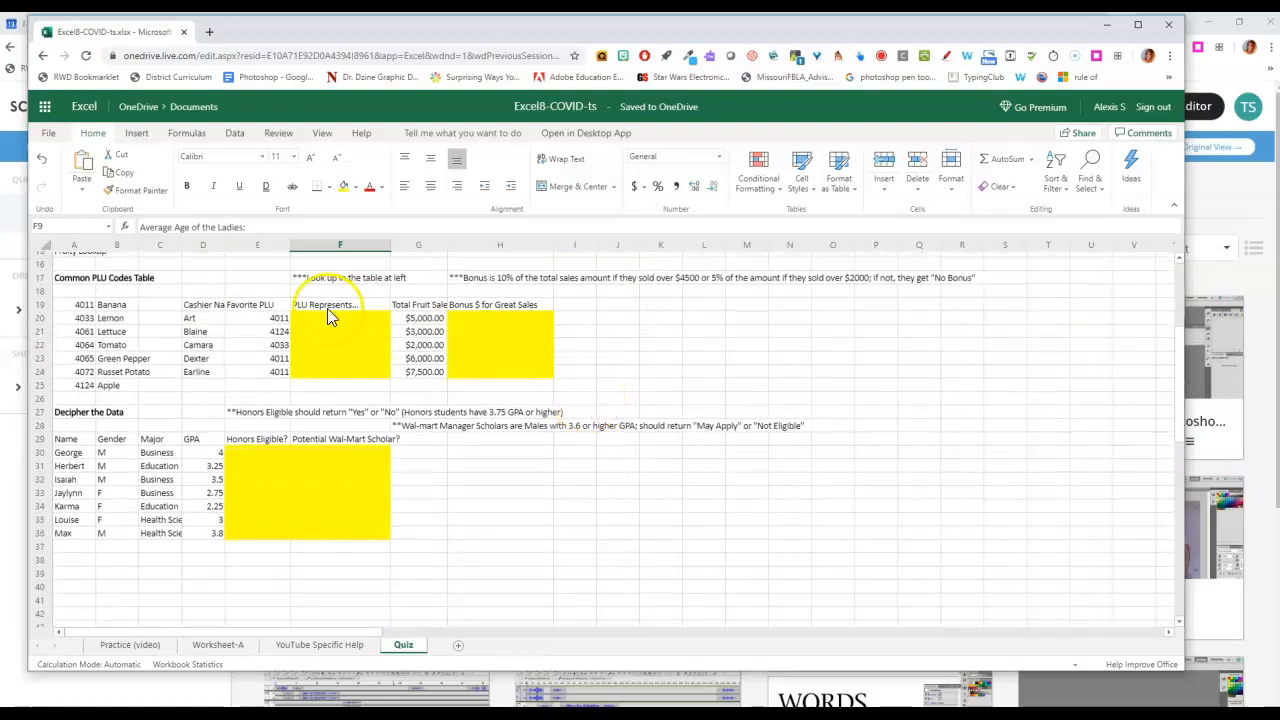
pyautogui.click(321, 319)
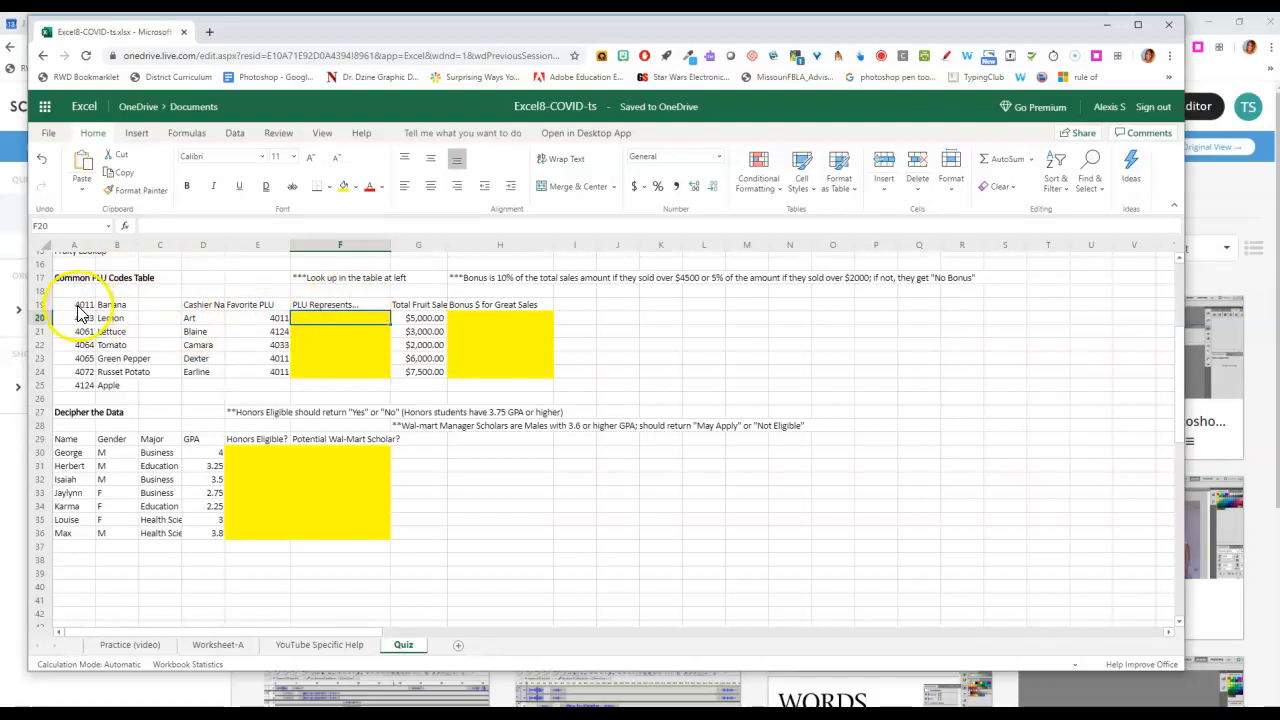
# Give the PLU codes range A19:B25 a light gray fill with an outside border, and widen column B to fit its product names
pyautogui.moveTo(78, 304); pyautogui.dragTo(130, 392)
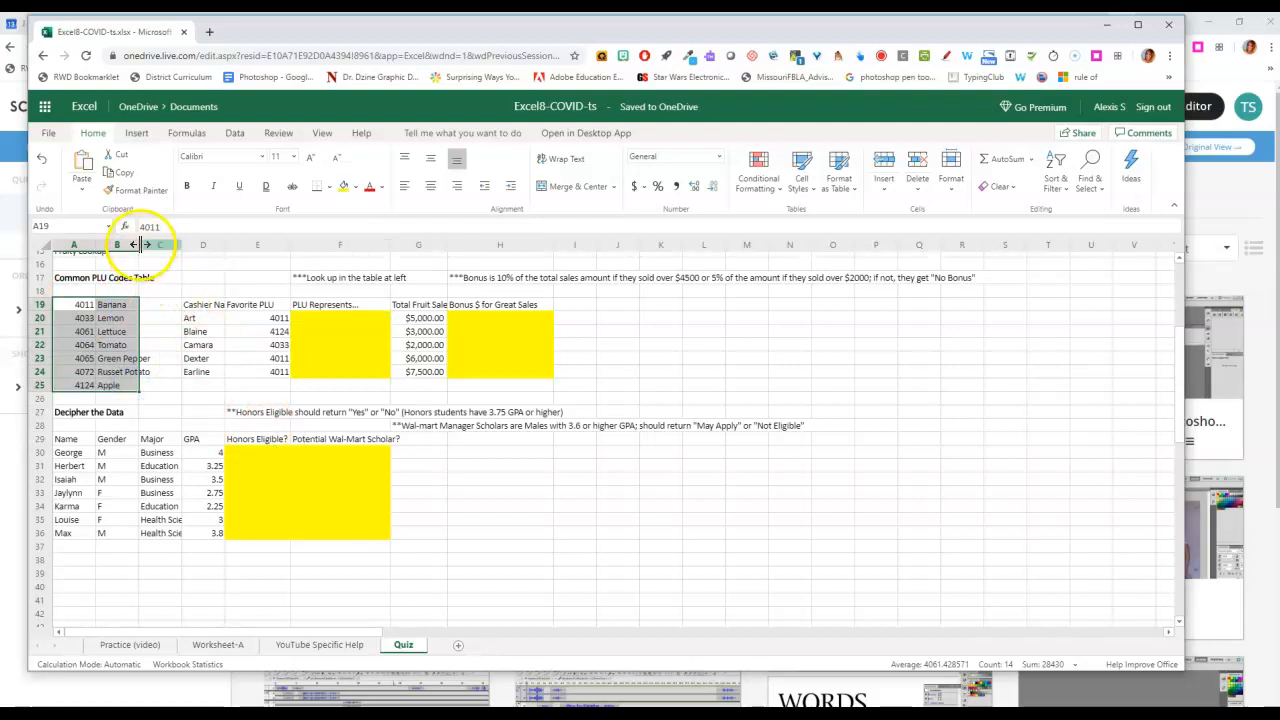
pyautogui.click(354, 186)
pyautogui.click(421, 242)
pyautogui.click(331, 190)
pyautogui.click(357, 251)
pyautogui.click(158, 320)
pyautogui.click(163, 398)
pyautogui.moveTo(139, 245); pyautogui.dragTo(162, 248)
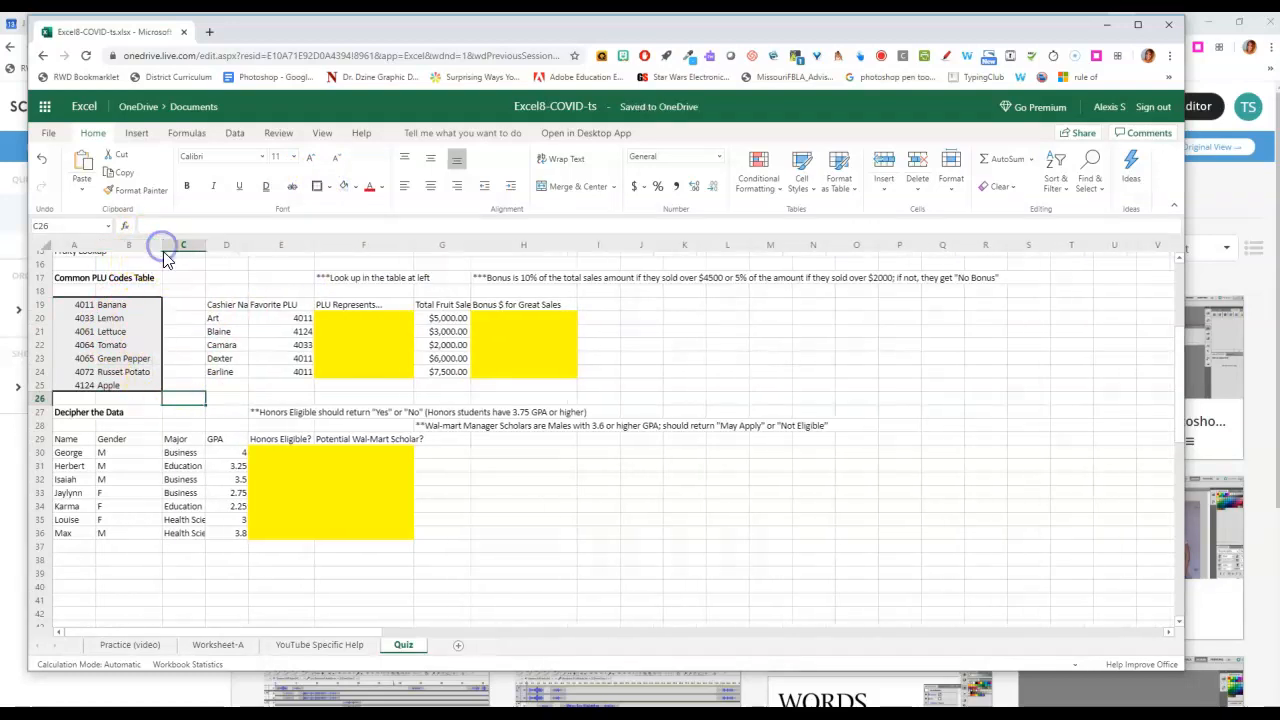
# Compare the first cashier's Favorite PLU with the PLU codes table and its PLU Represents answer cell F20
pyautogui.click(284, 318)
pyautogui.click(318, 318)
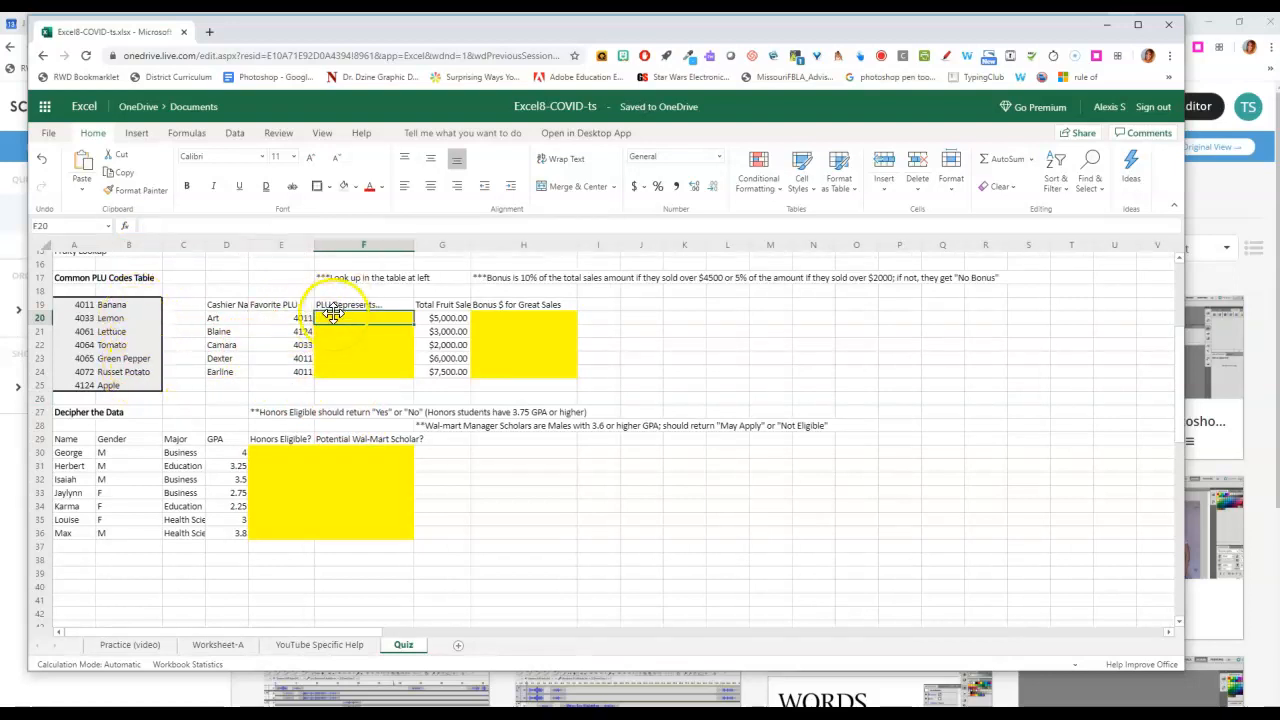
pyautogui.click(285, 319)
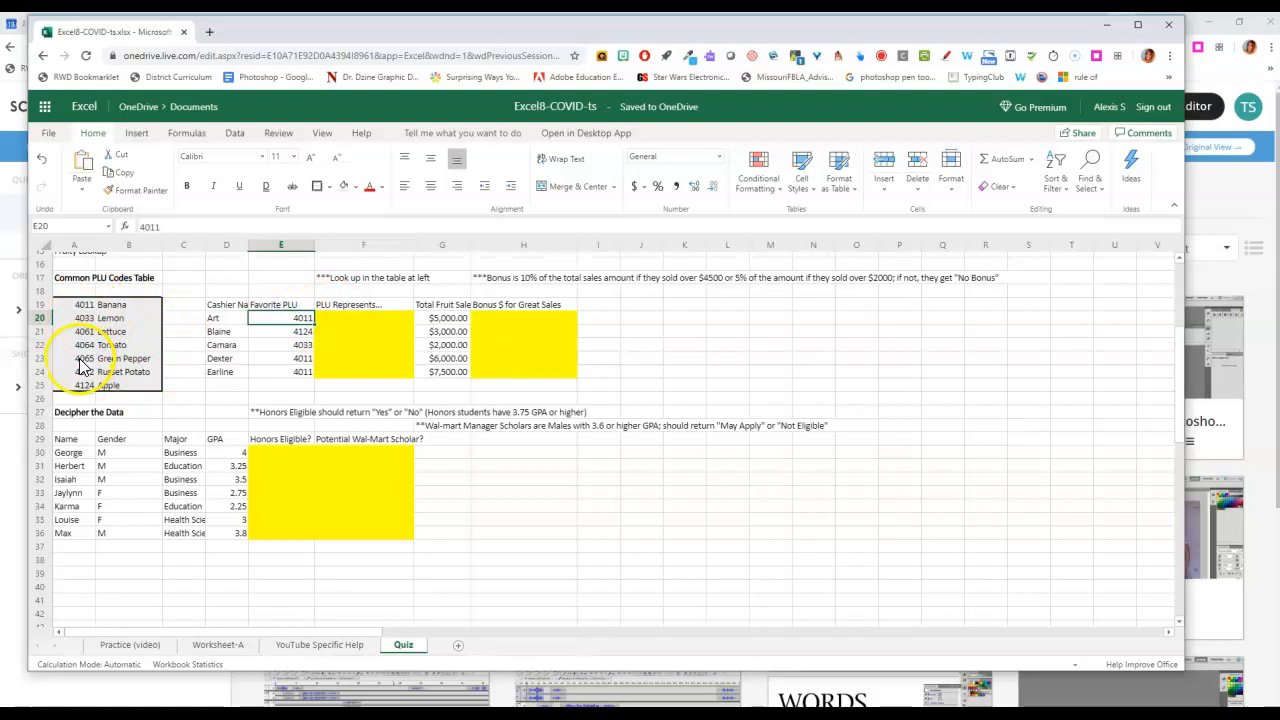
pyautogui.click(342, 318)
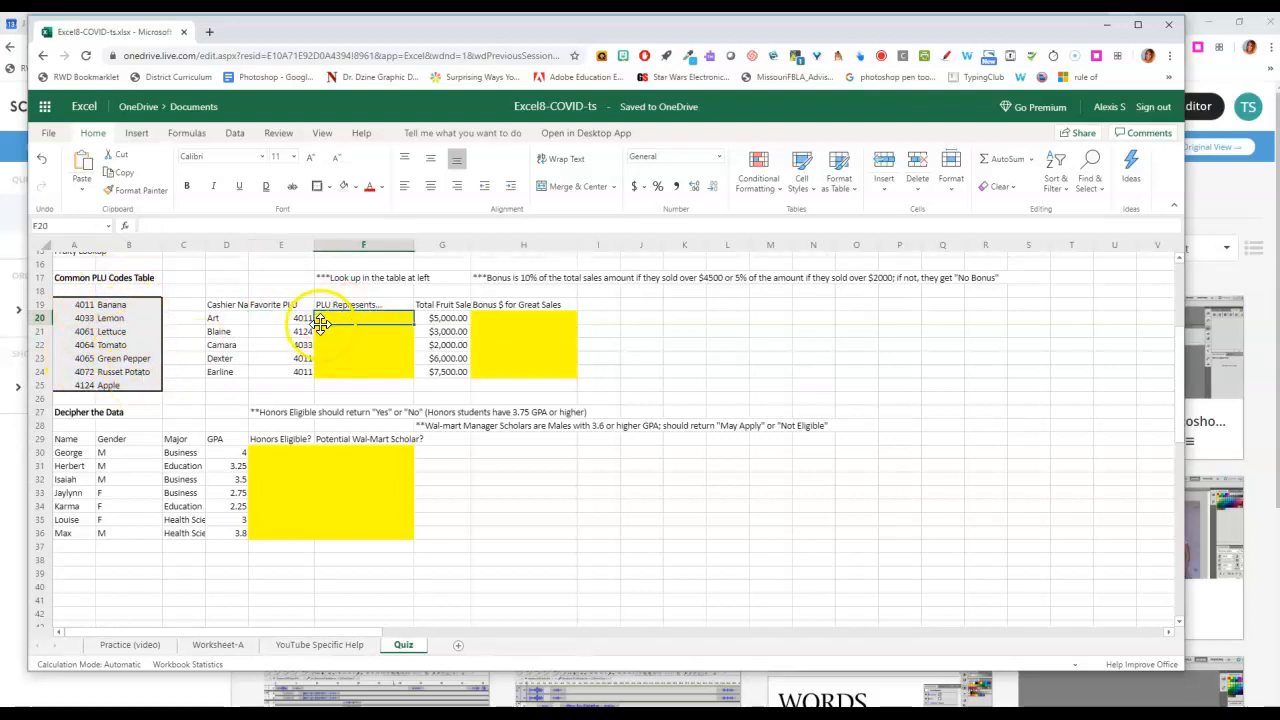
pyautogui.click(130, 306)
pyautogui.click(353, 316)
# Examine the Bonus $ for Great Sales cell H20, its bonus rules and the Total Fruit Sales amount in G20
pyautogui.click(530, 320)
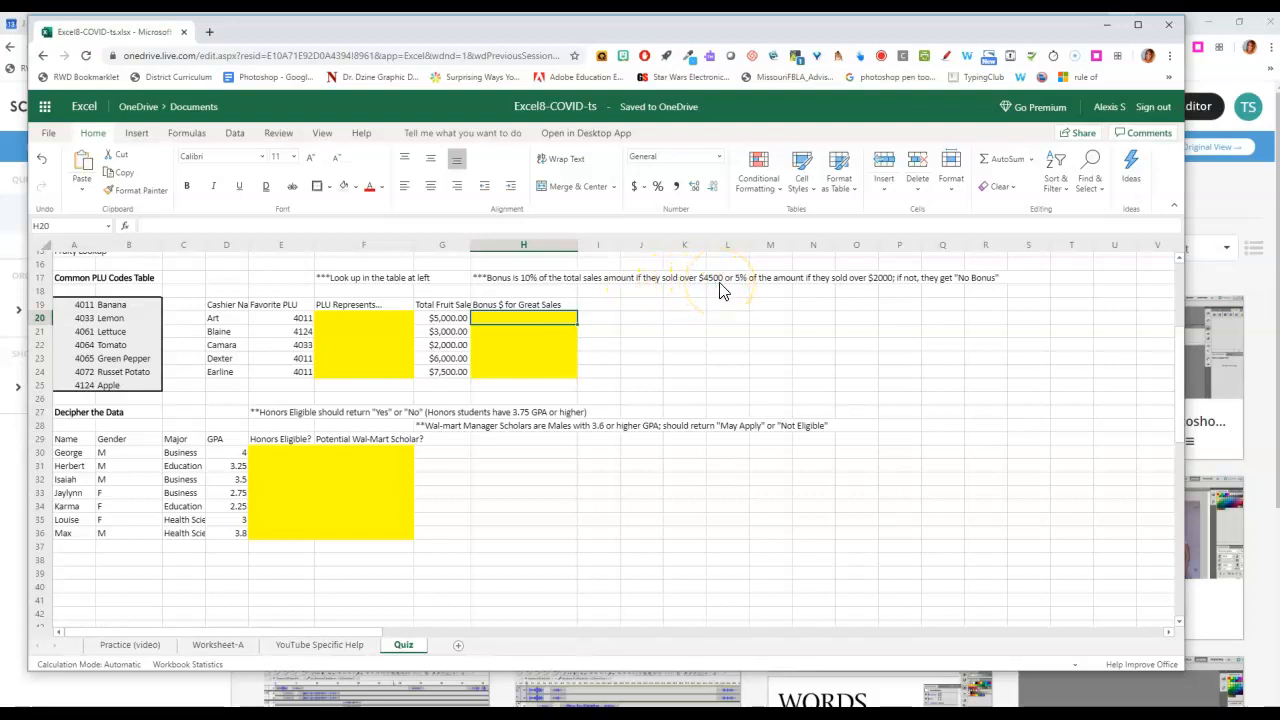
pyautogui.click(446, 320)
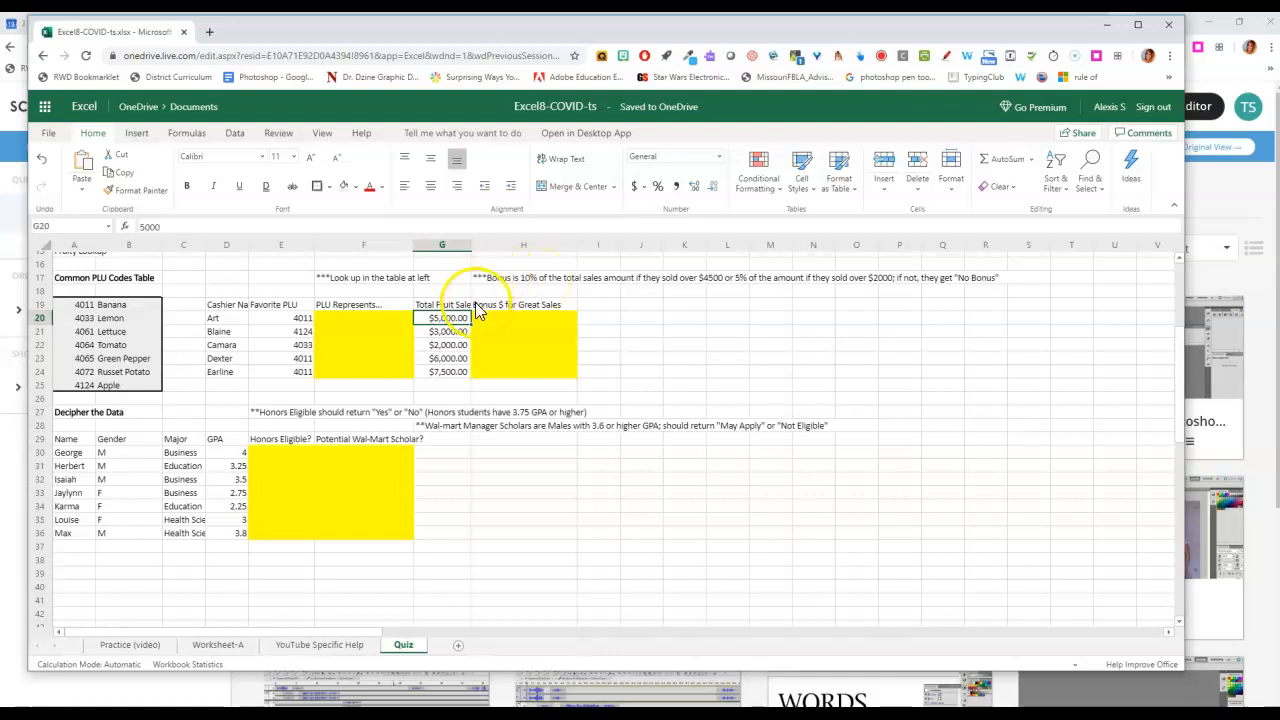
pyautogui.click(511, 314)
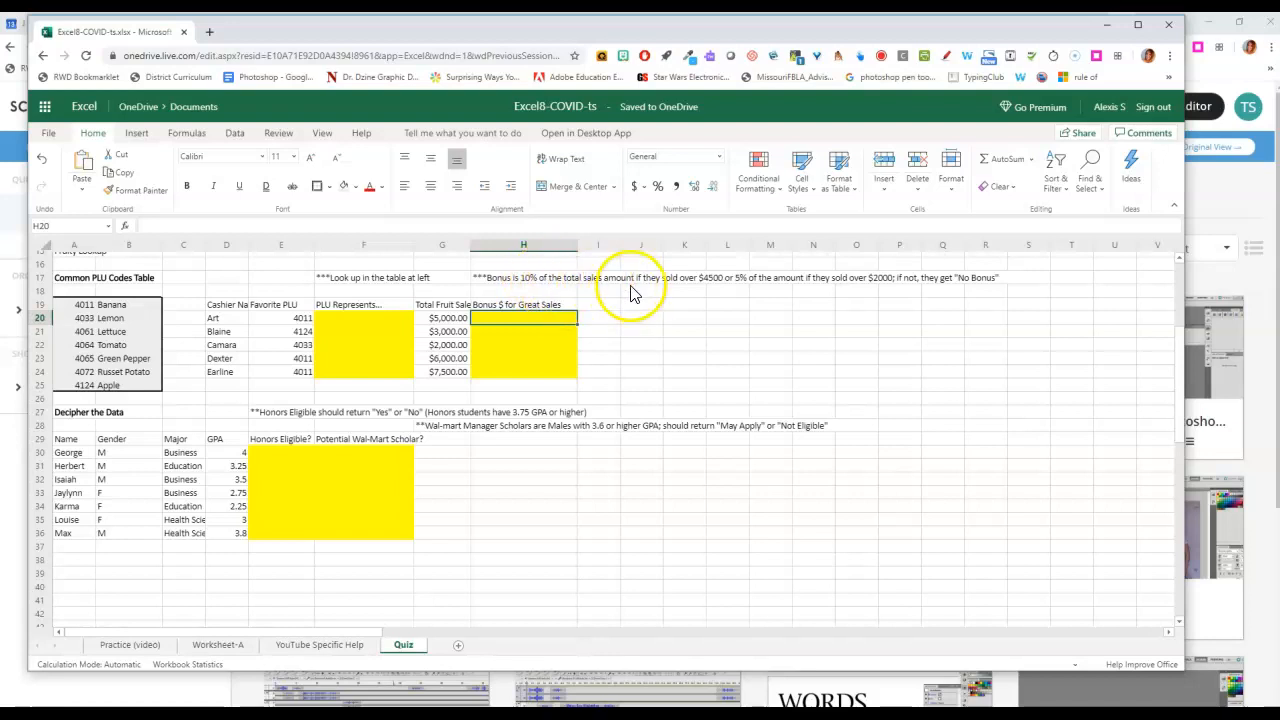
pyautogui.click(445, 320)
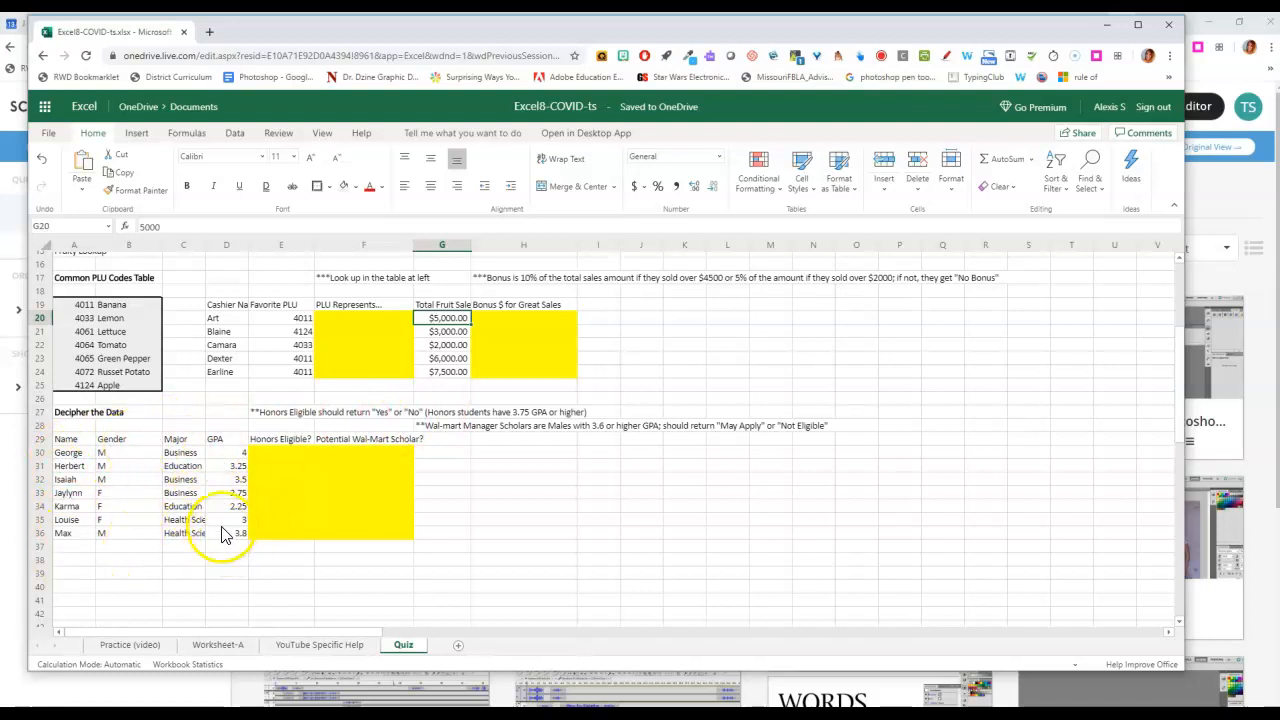
# Examine the Honors Eligible answer cells E30:E36 against the Yes/No rule and the first student's GPA in D30
pyautogui.moveTo(292, 460); pyautogui.dragTo(294, 531)
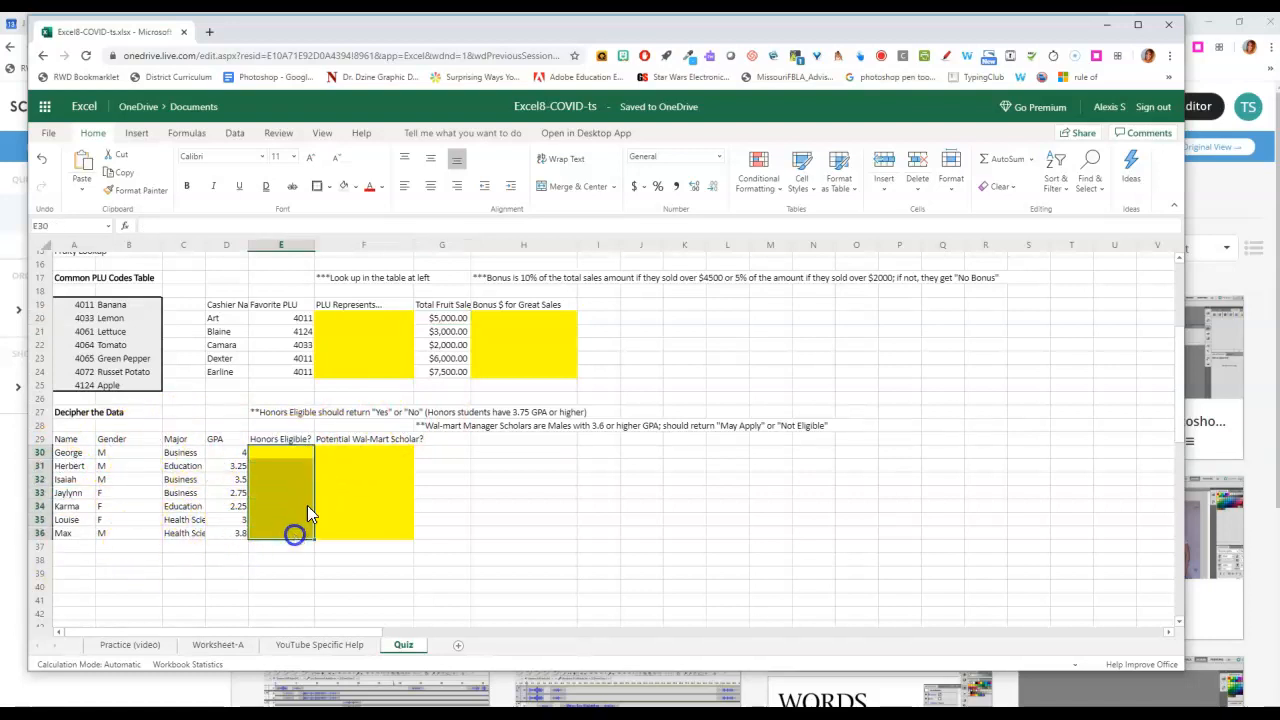
pyautogui.click(323, 413)
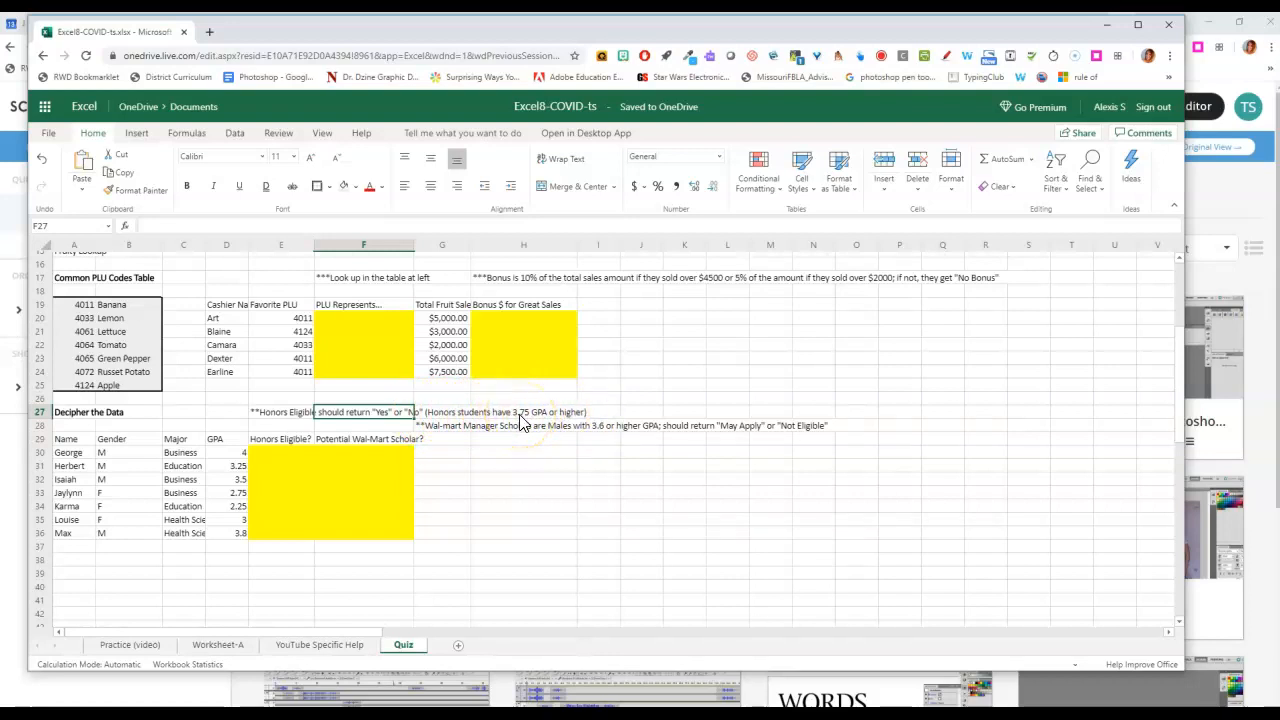
pyautogui.click(285, 457)
pyautogui.click(228, 455)
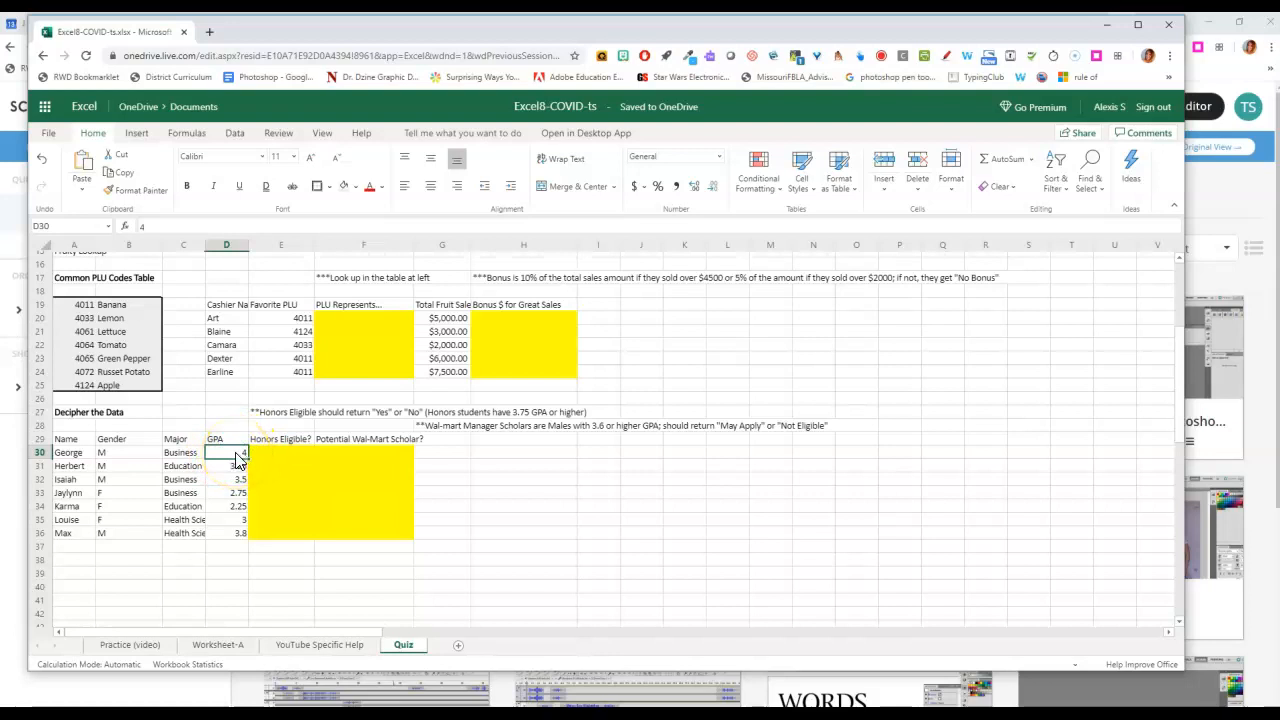
pyautogui.click(281, 456)
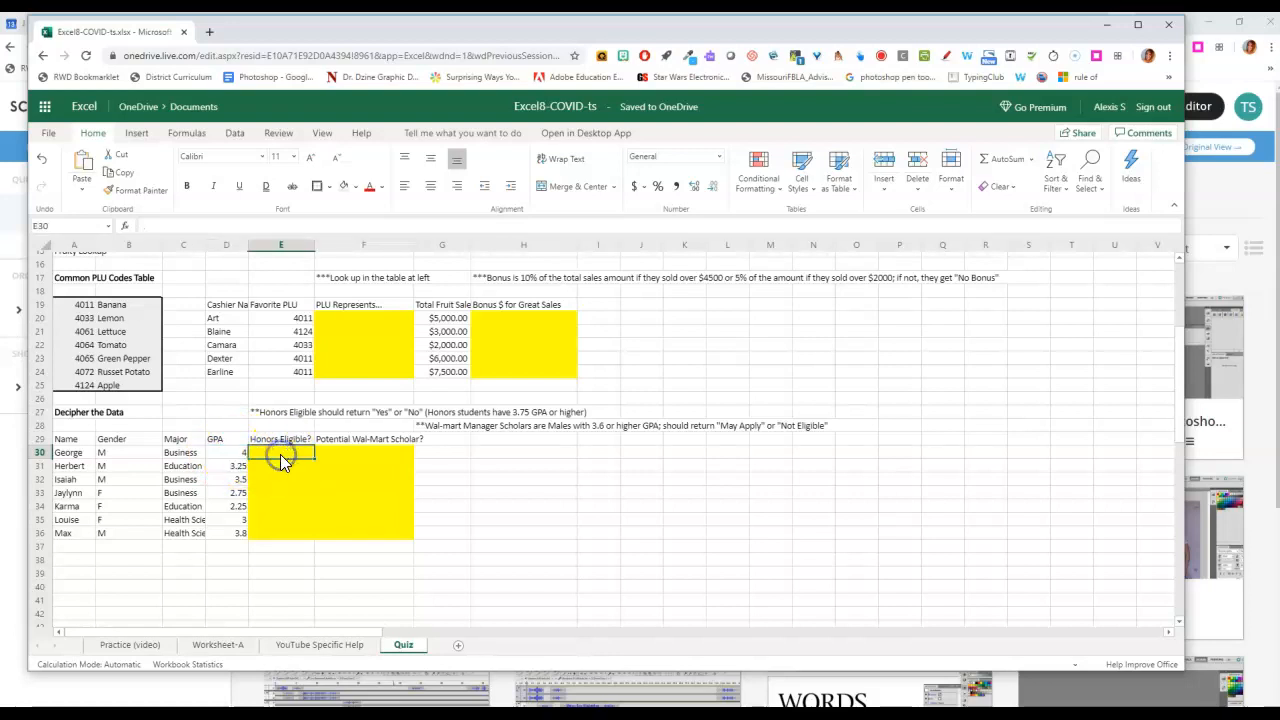
pyautogui.click(228, 455)
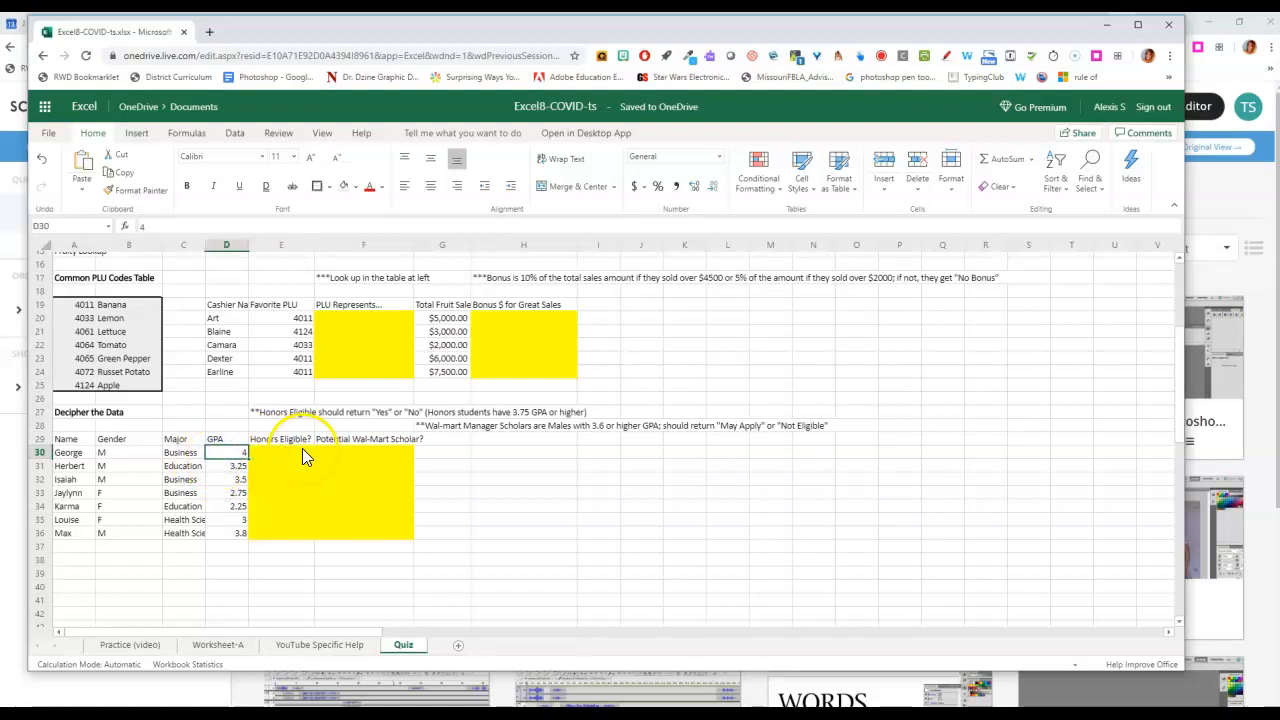
pyautogui.click(303, 456)
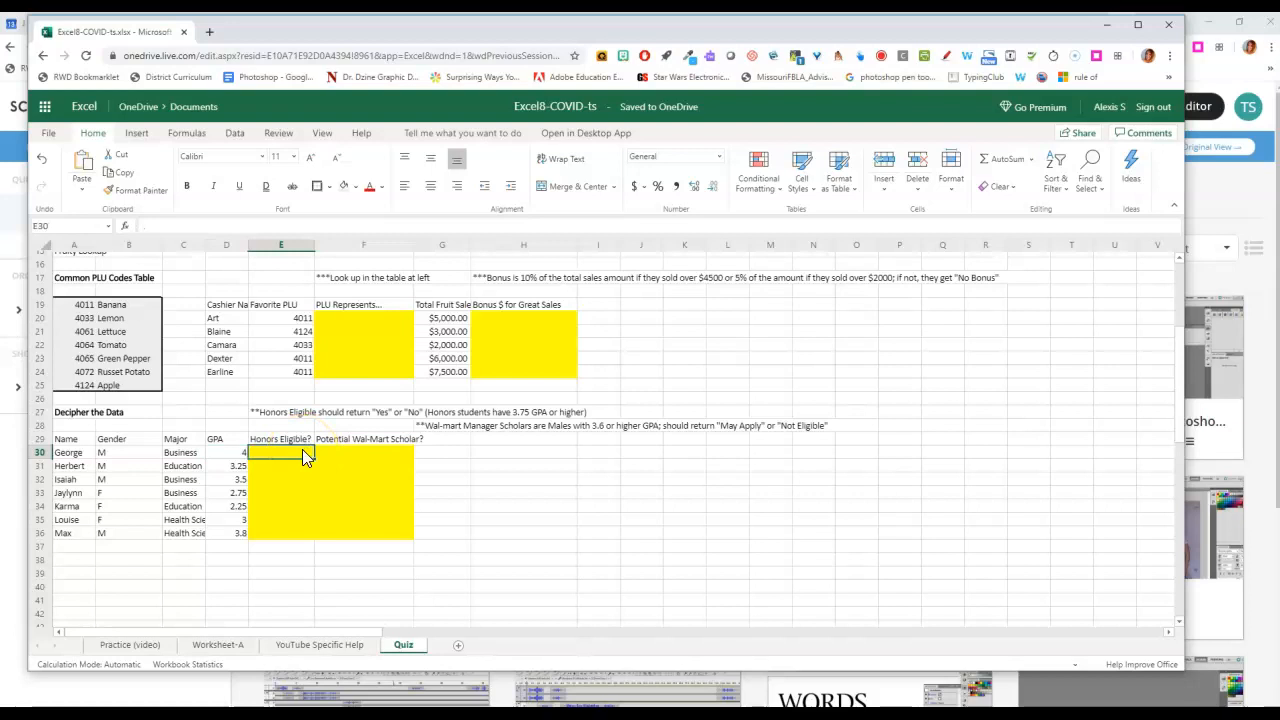
# Examine the Potential Wal-Mart Scholar cell F30 against the gender and GPA criteria in row 28 and the first student's data
pyautogui.click(380, 452)
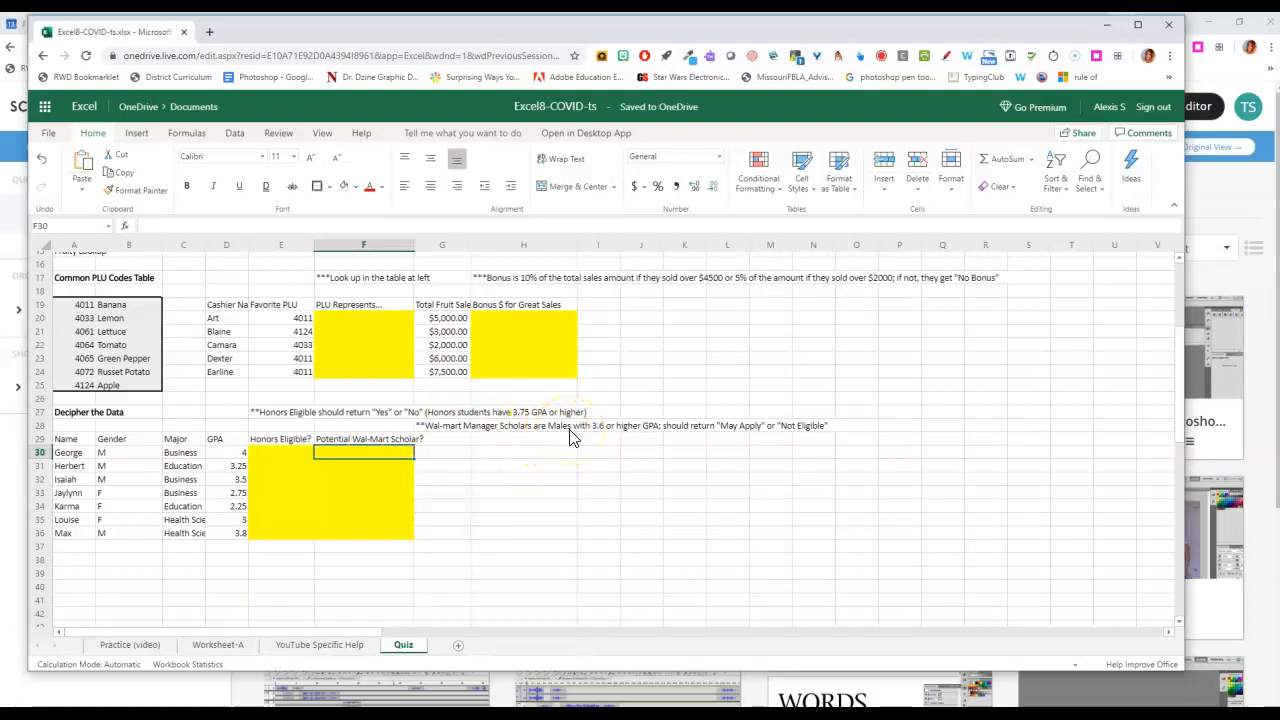
pyautogui.click(118, 453)
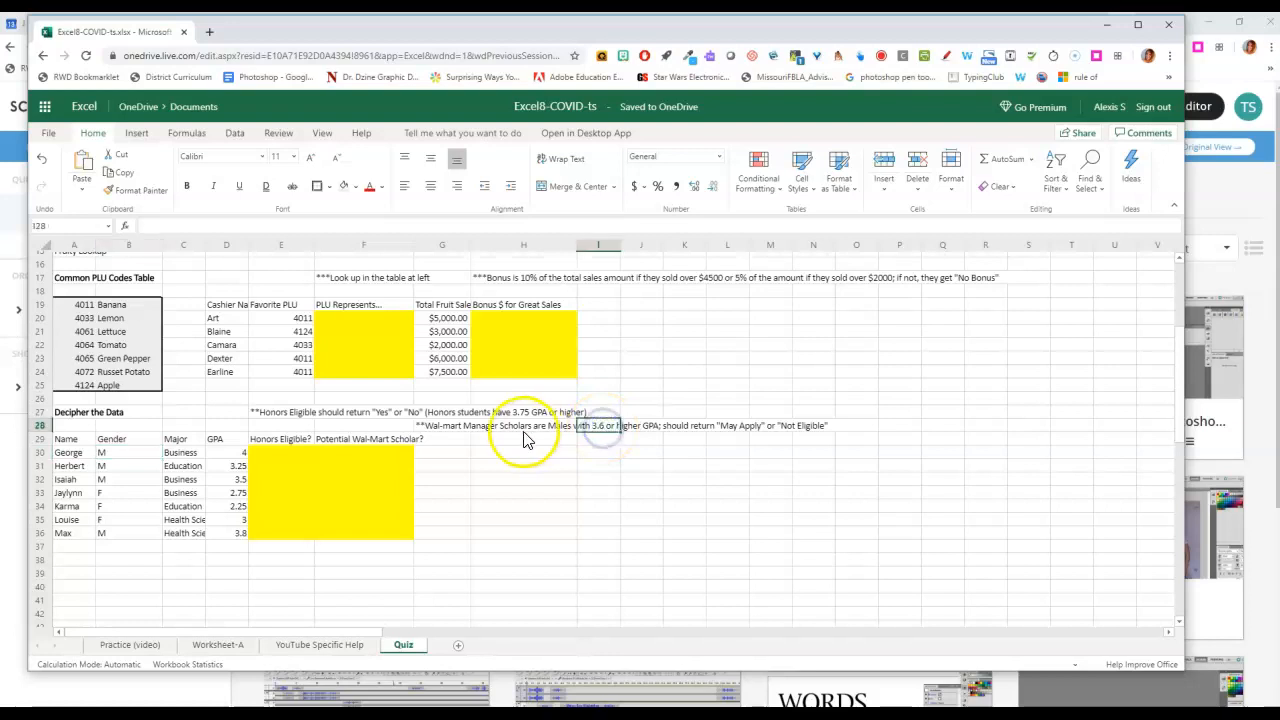
pyautogui.click(451, 430)
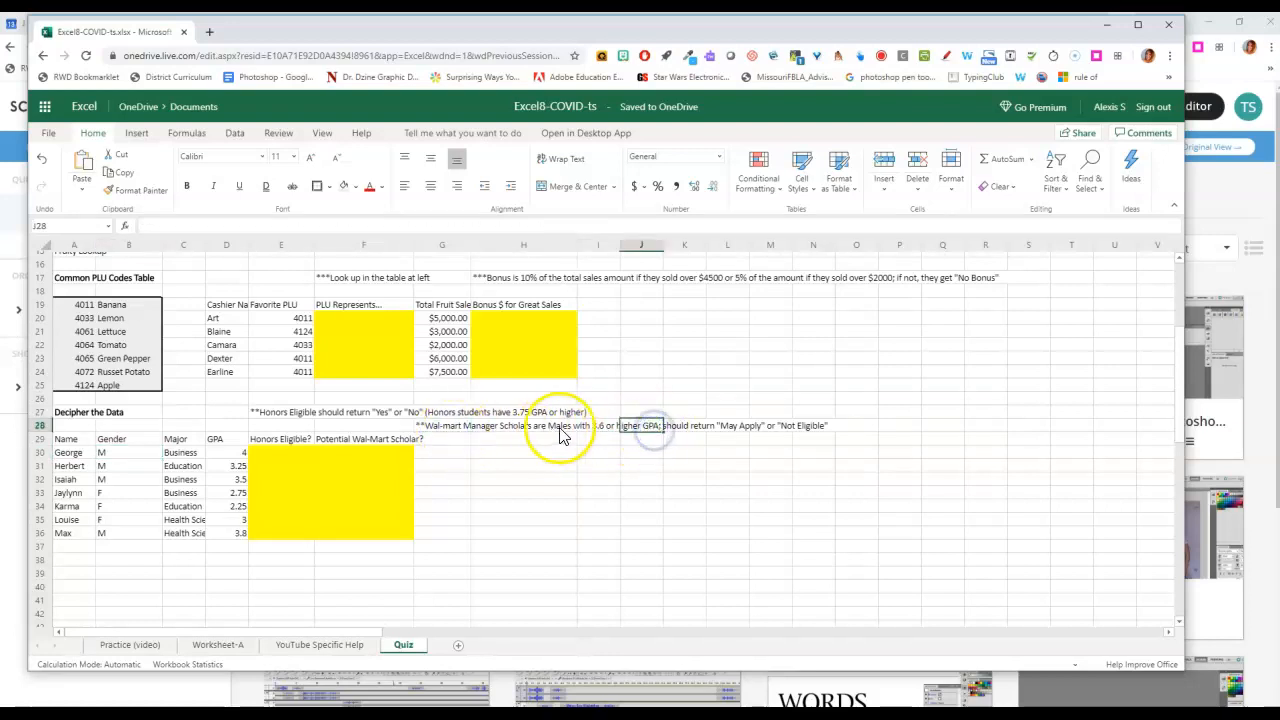
pyautogui.click(557, 432)
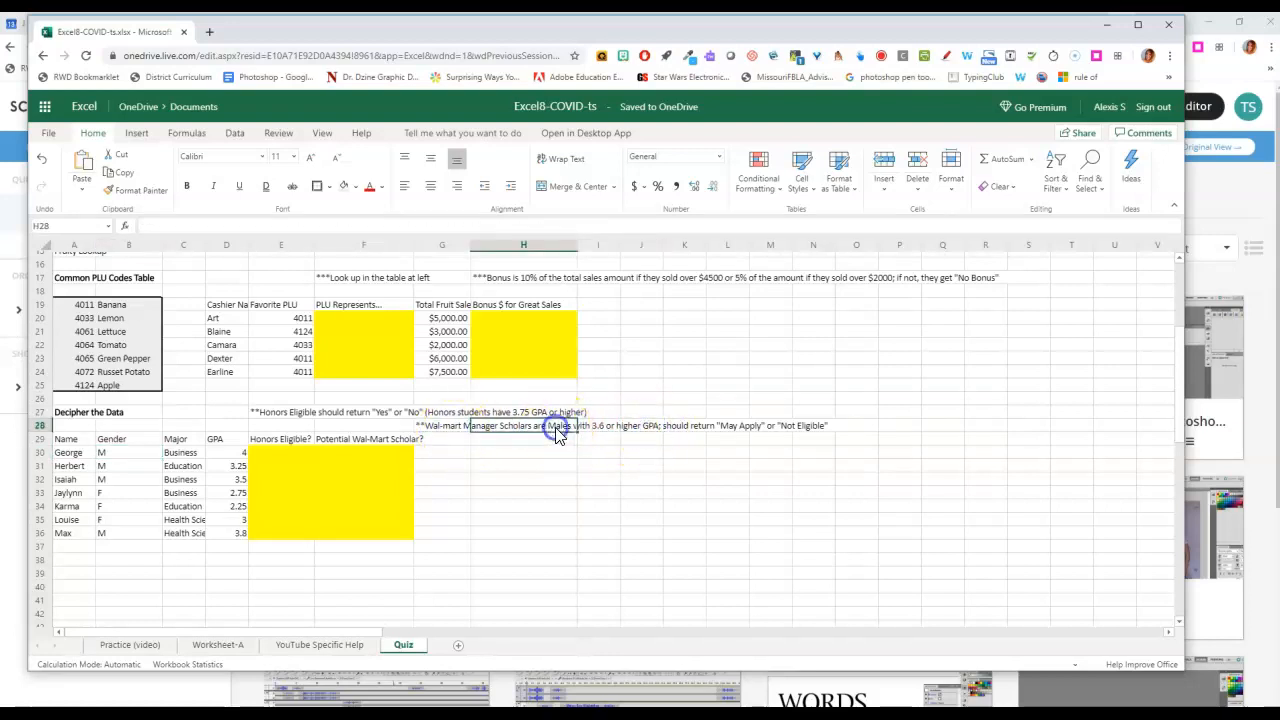
pyautogui.click(229, 456)
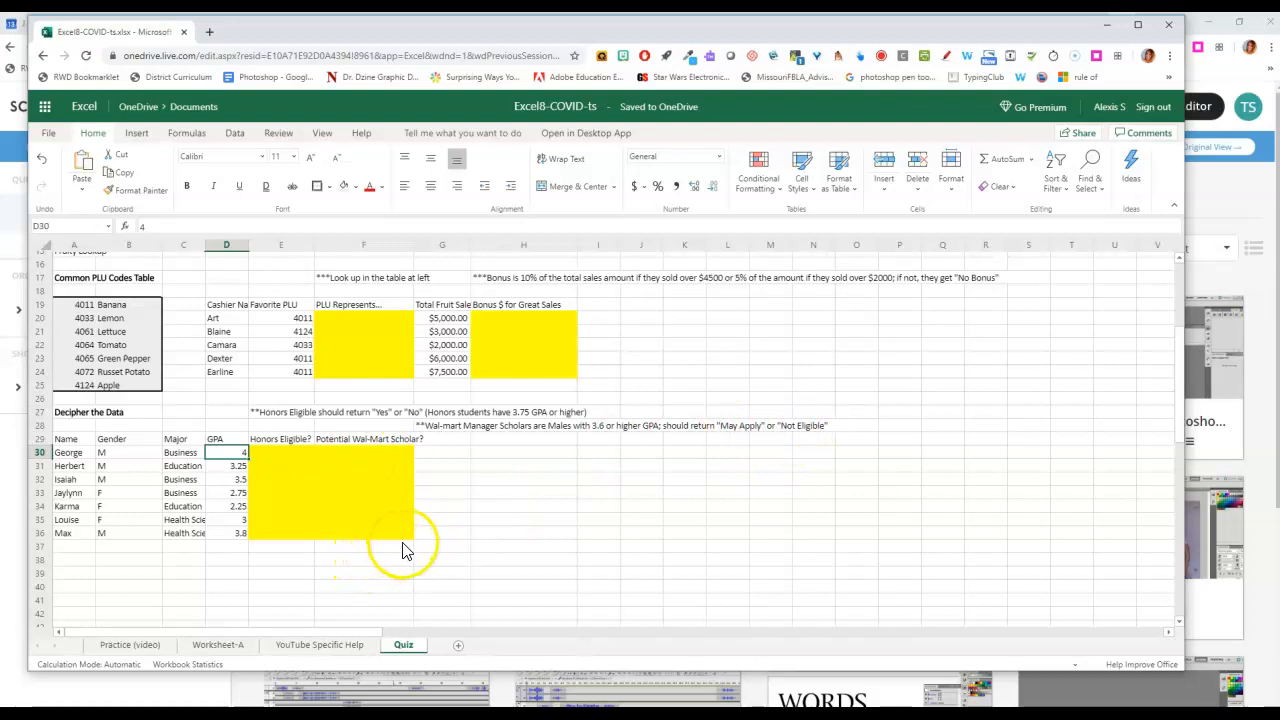
# Look over the Quiz sheet from its date field to the Decipher the Data table, glancing at Worksheet-A before returning to Quiz
pyautogui.scroll(5, 449, 543)
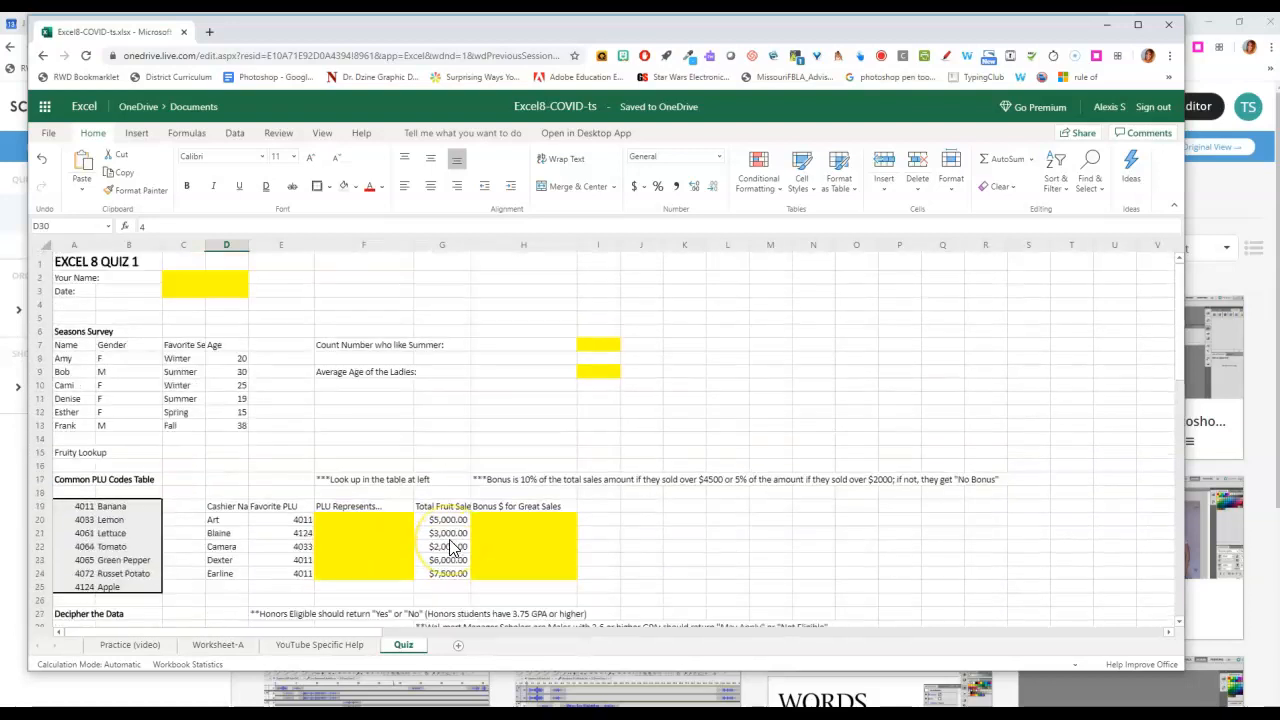
pyautogui.click(173, 292)
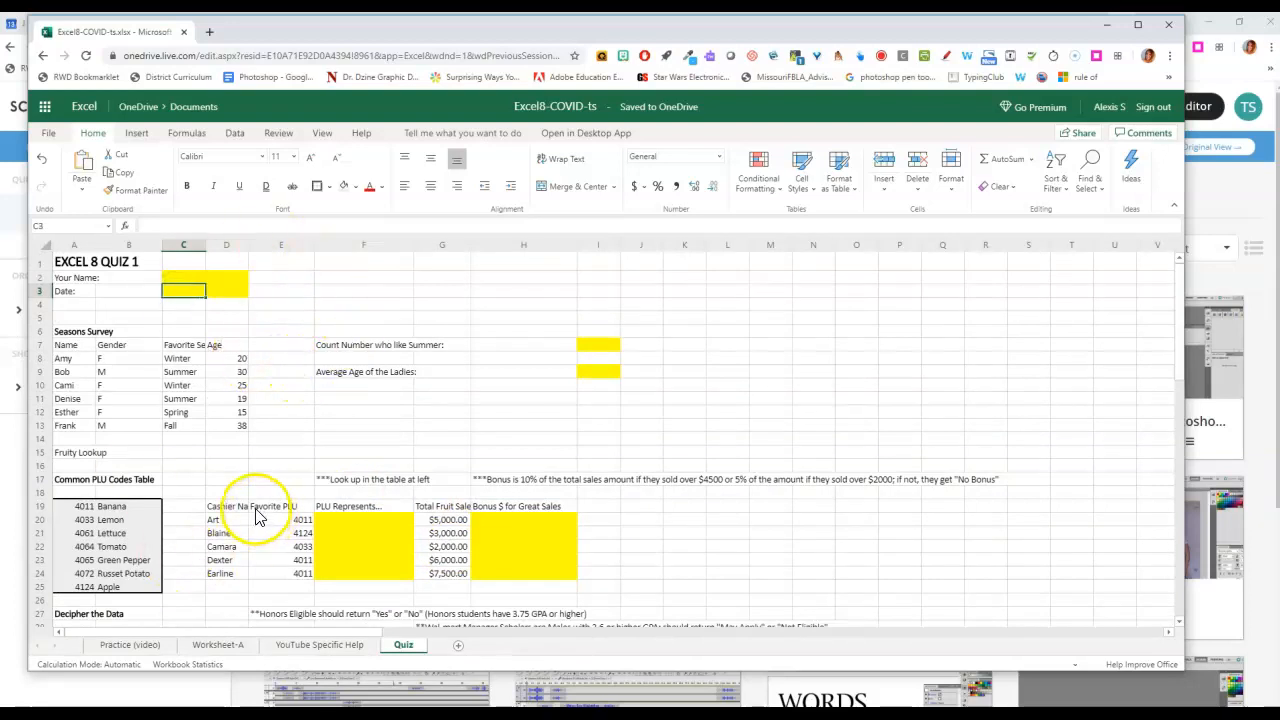
pyautogui.scroll(-9, 357, 500)
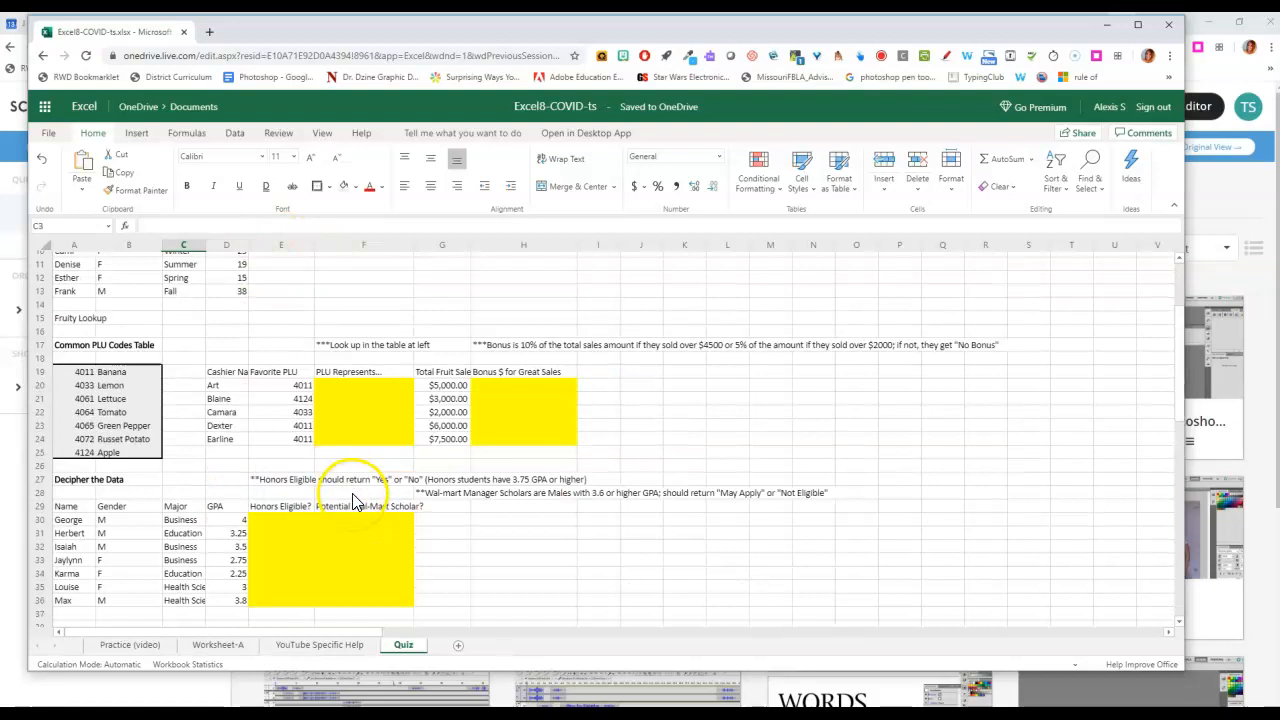
pyautogui.scroll(8, 357, 500)
pyautogui.scroll(1, 355, 496)
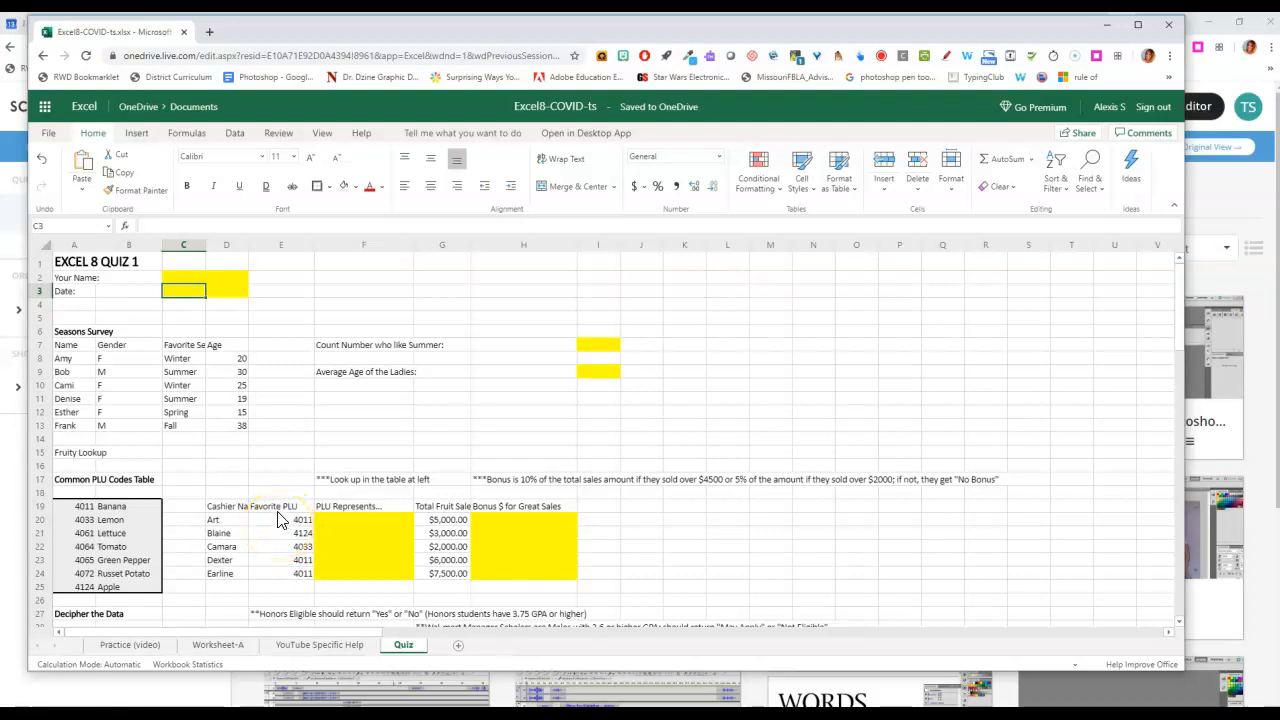
pyautogui.click(217, 645)
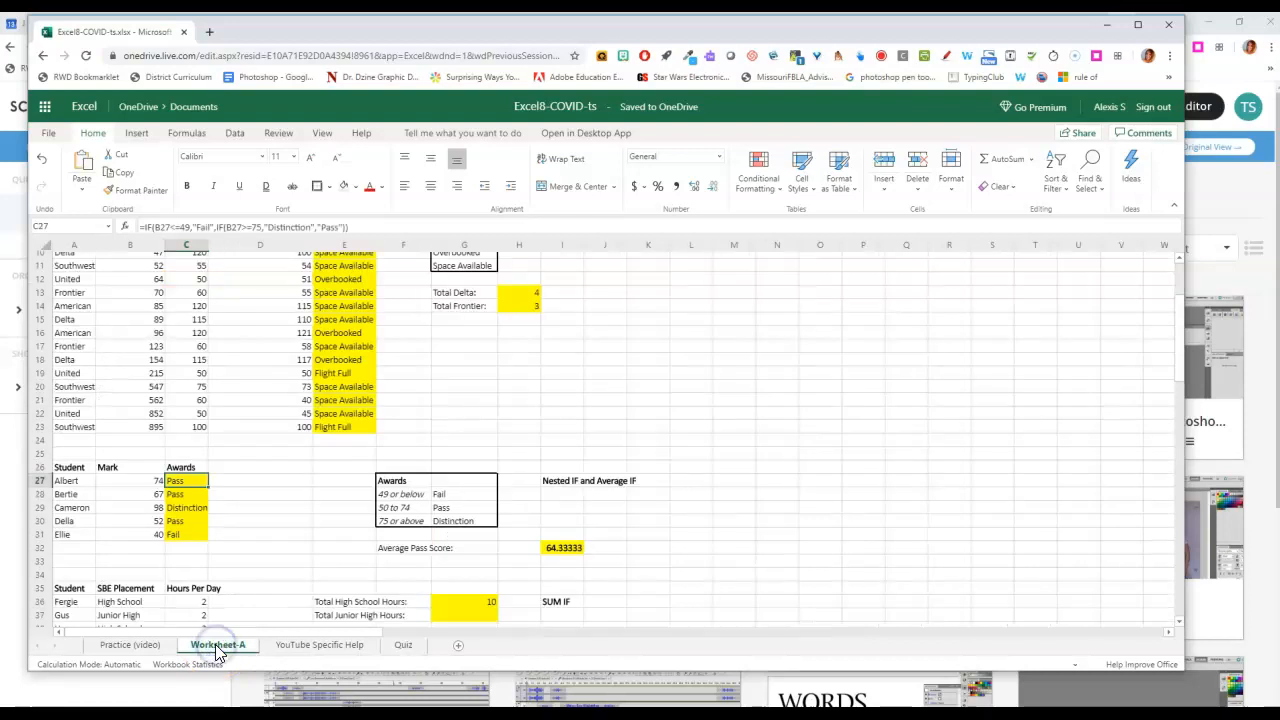
pyautogui.click(402, 645)
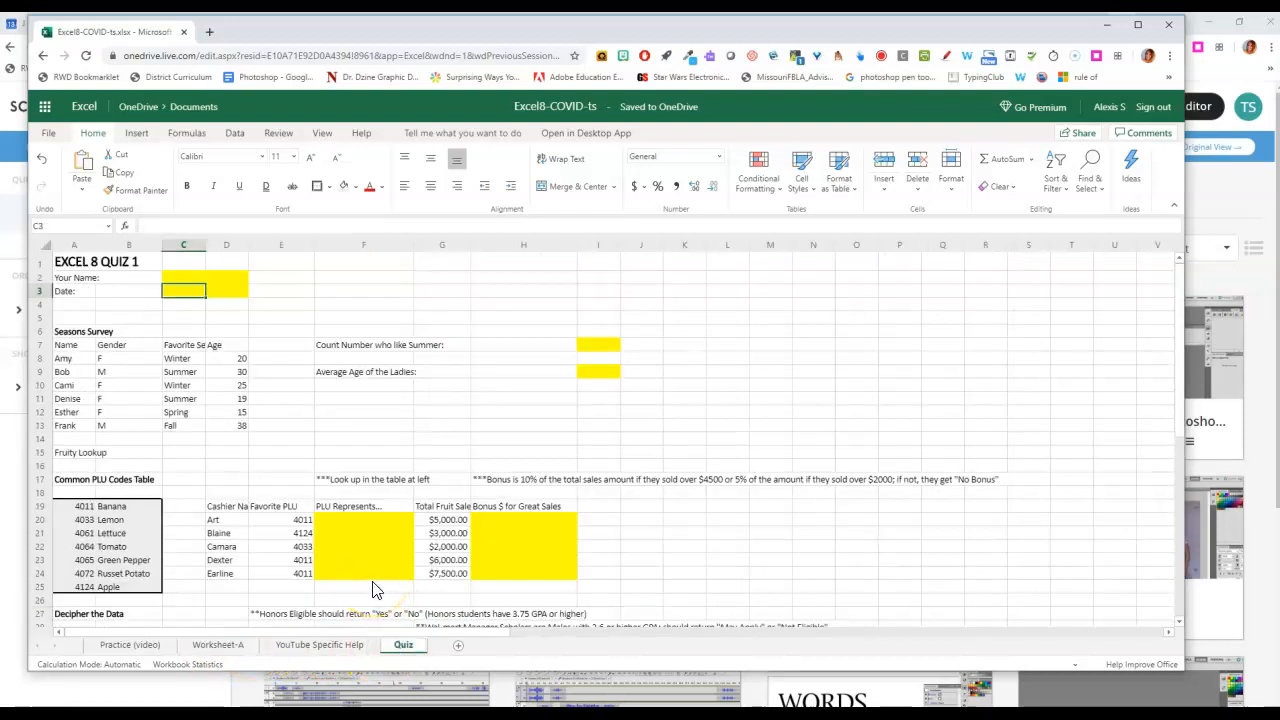